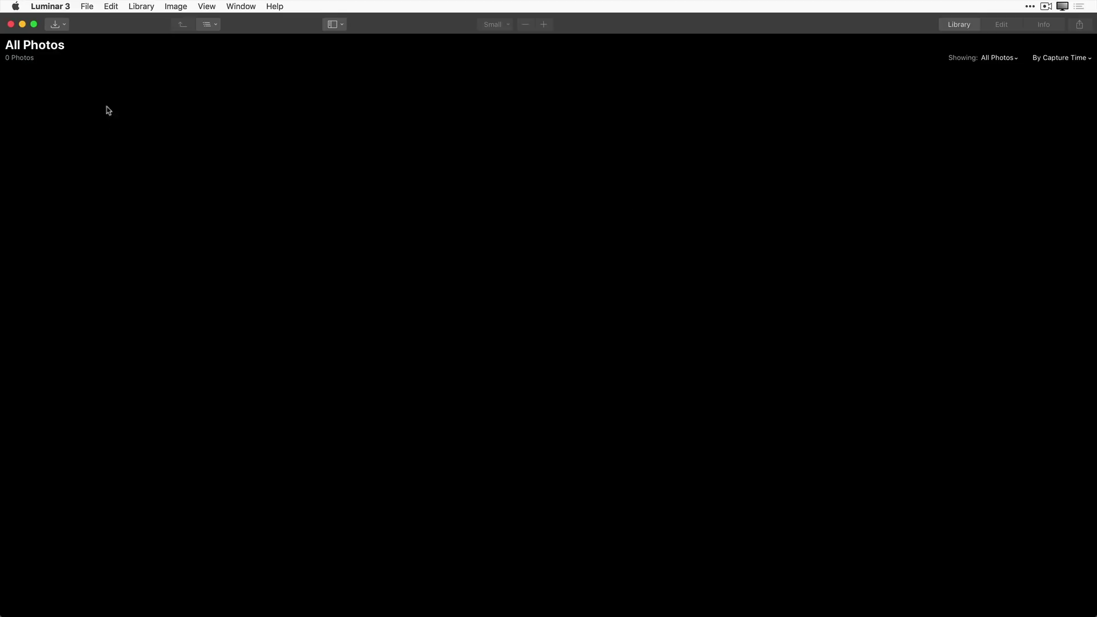
Start adding a folder to the library, browse to Travel Photos on the Desktop and widen its file list
left_click(64, 25)
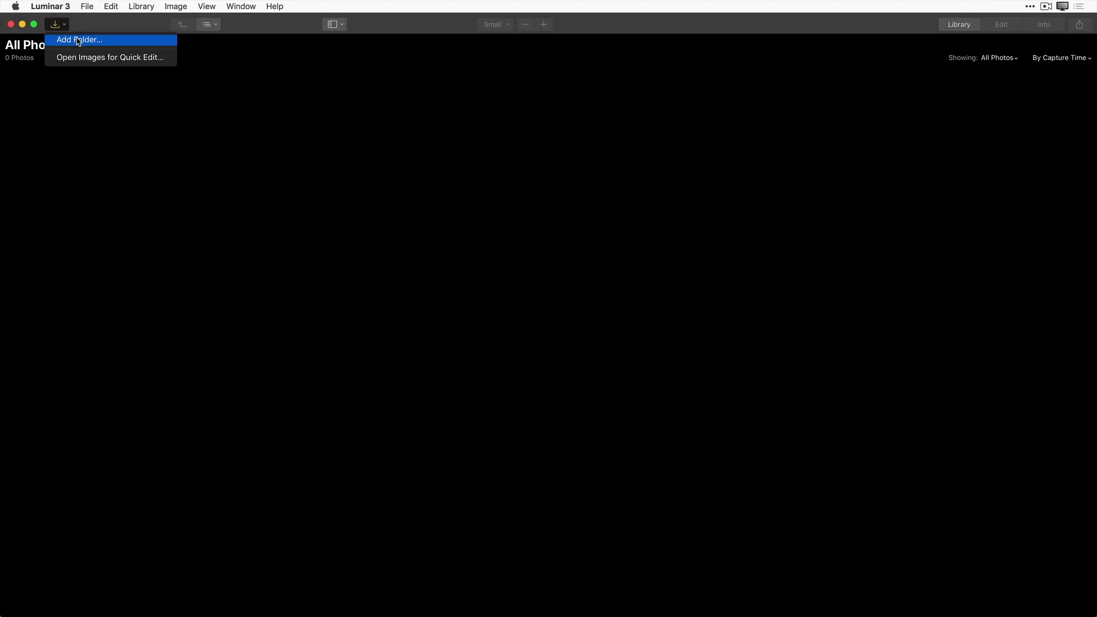
left_click(78, 40)
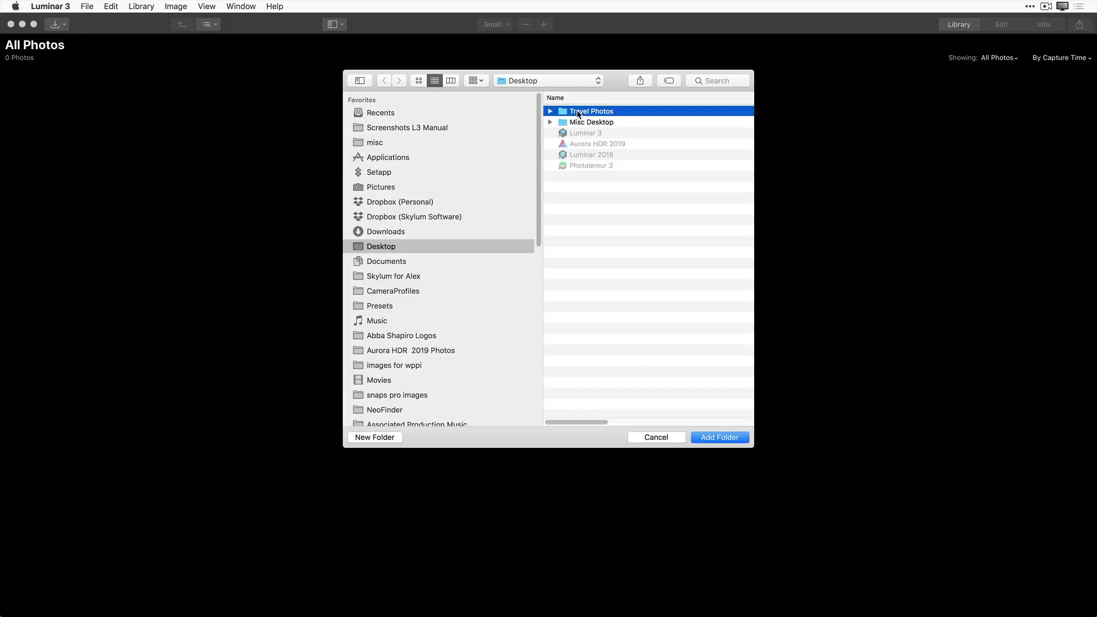
double_click(575, 112)
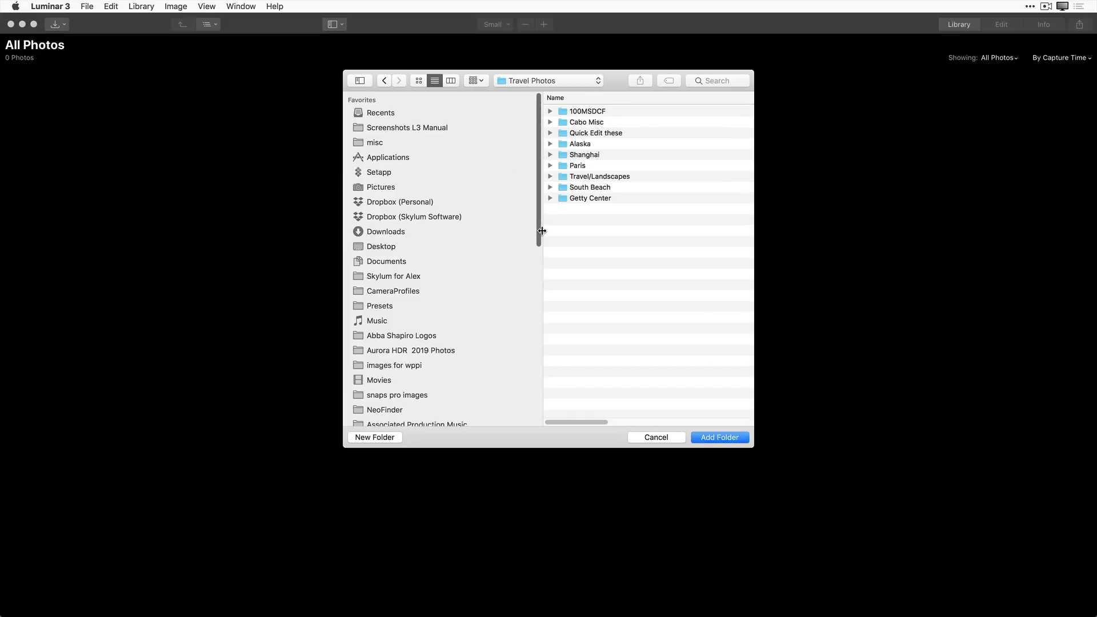
left_click_drag(540, 232, 345, 230)
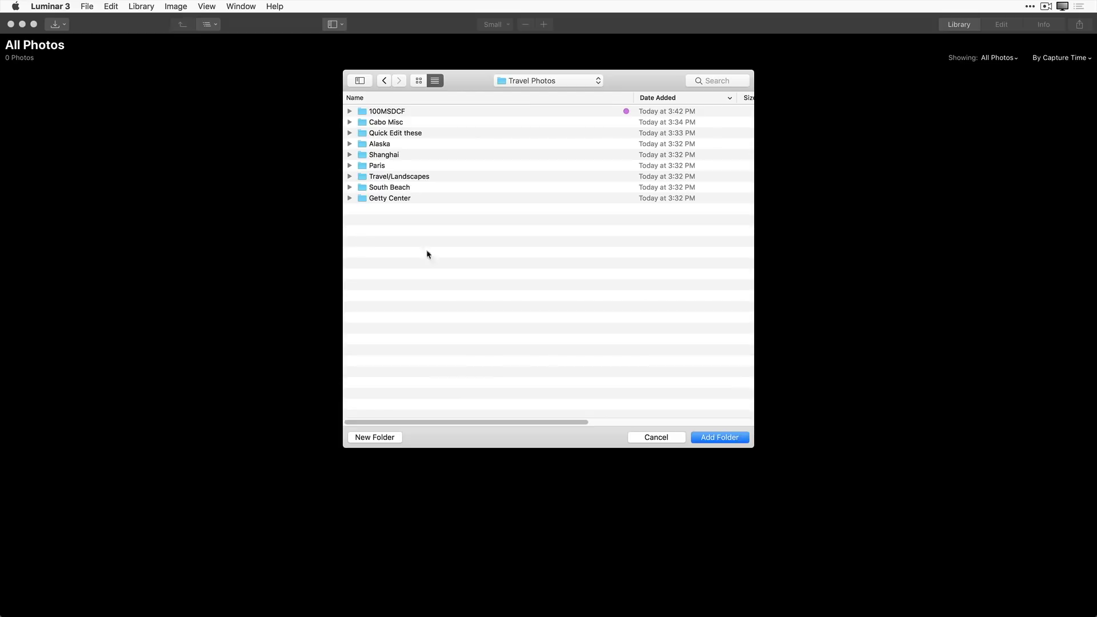
Check the contents of the Getty Center and South Beach folders and add both folders to the library
left_click(442, 199)
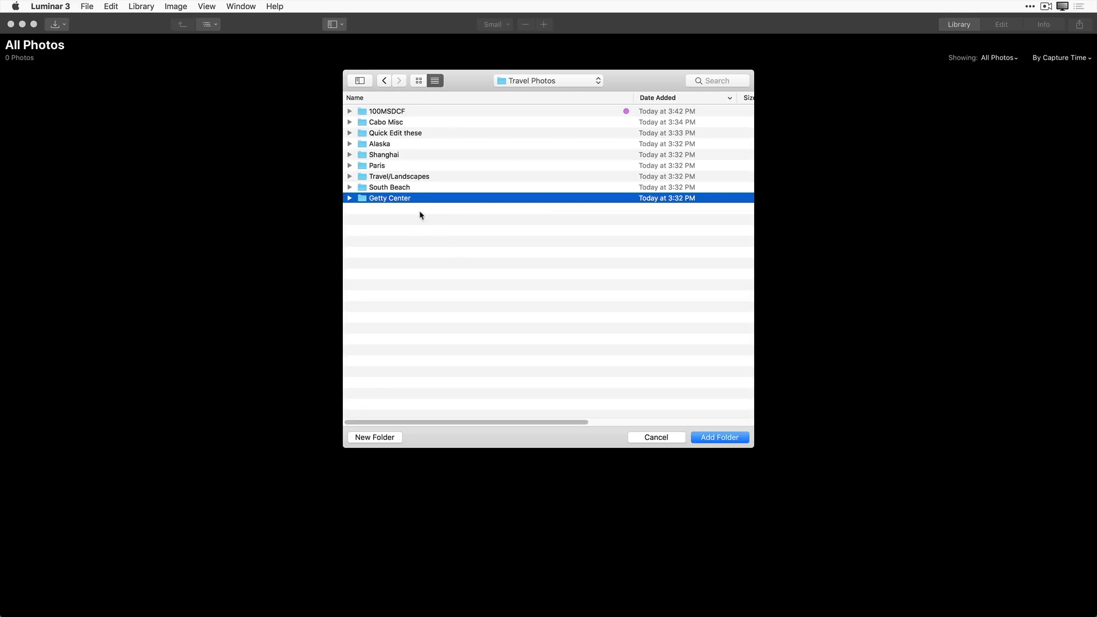
left_click(350, 198)
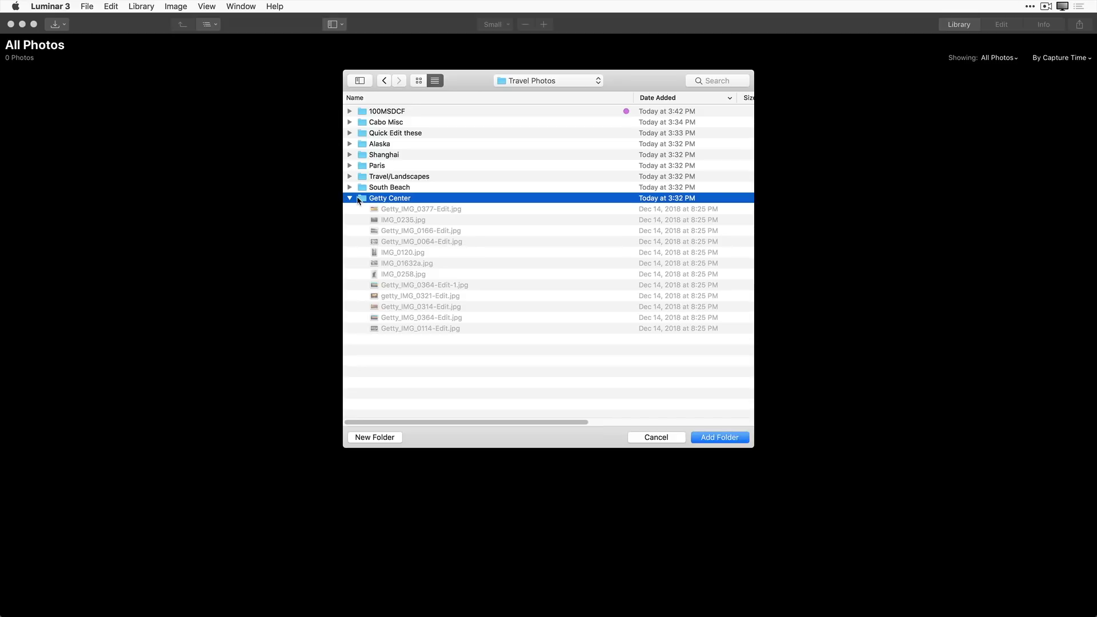
left_click(350, 199)
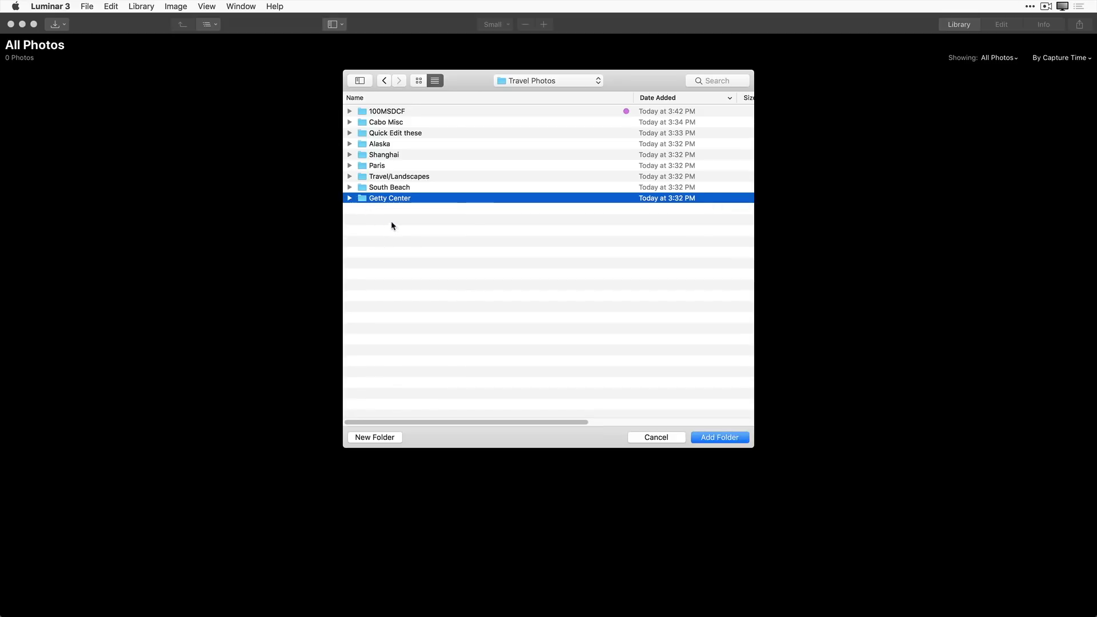
left_click(350, 188)
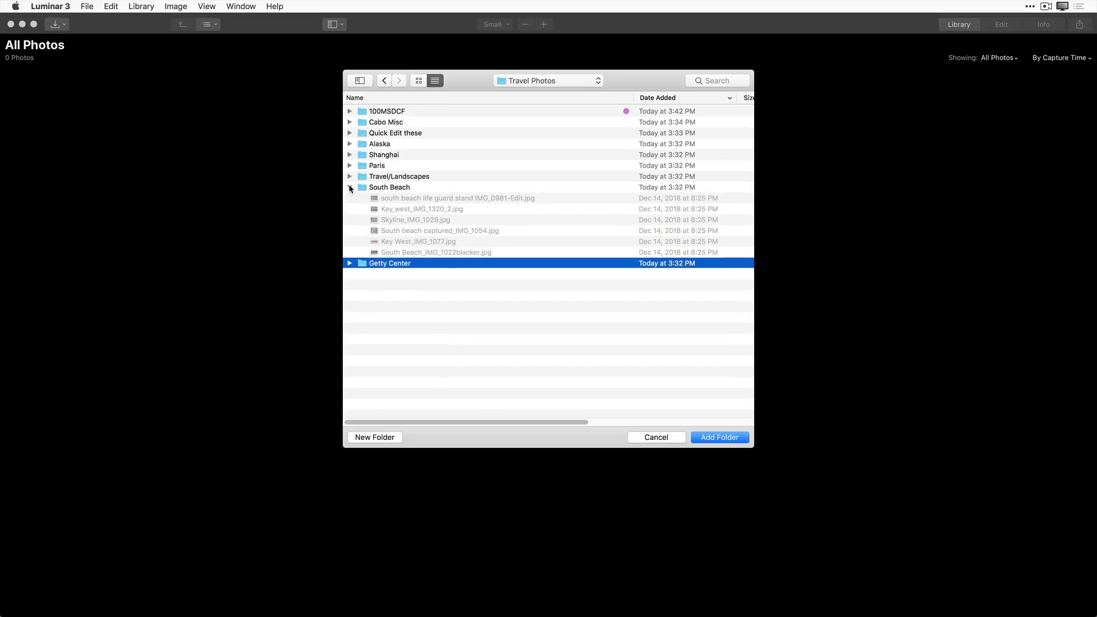
left_click(350, 188)
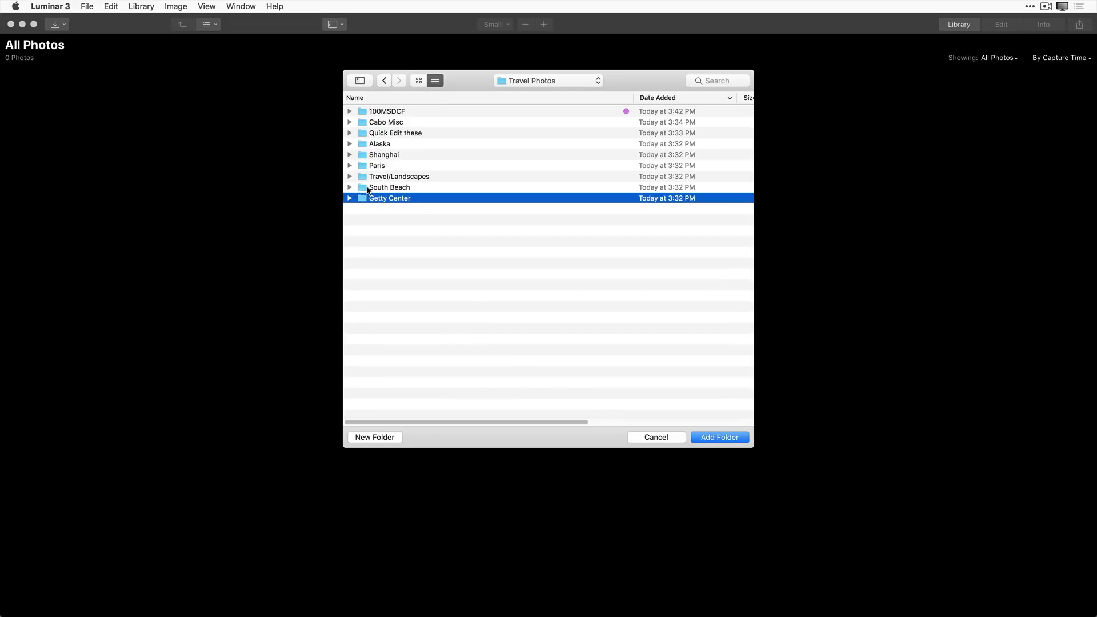
key("space")
key("space")
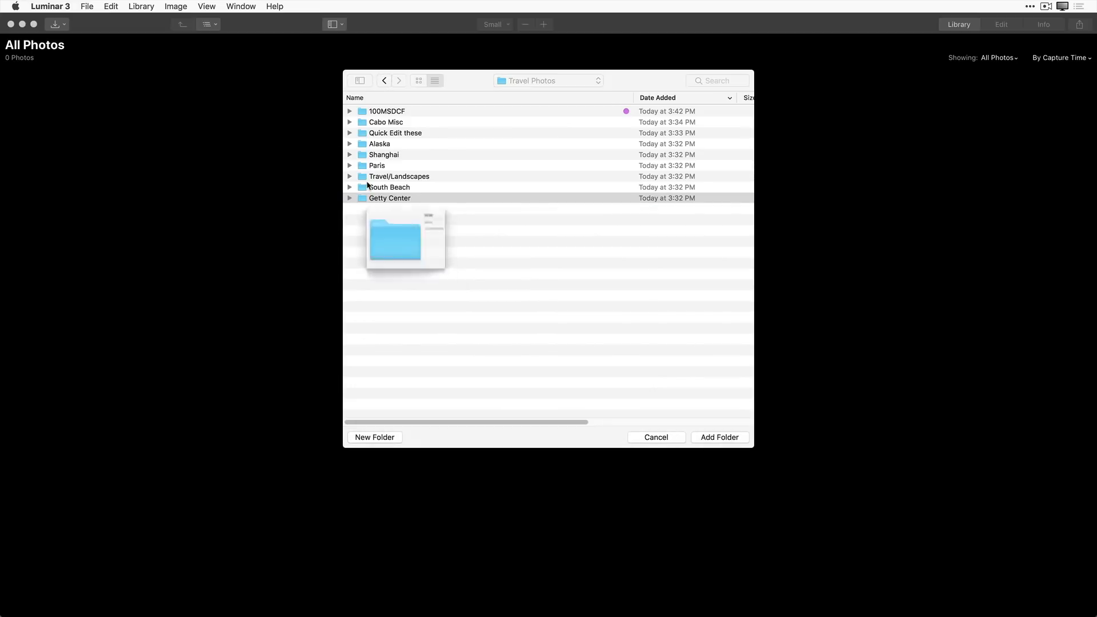
left_click(368, 186, "shift")
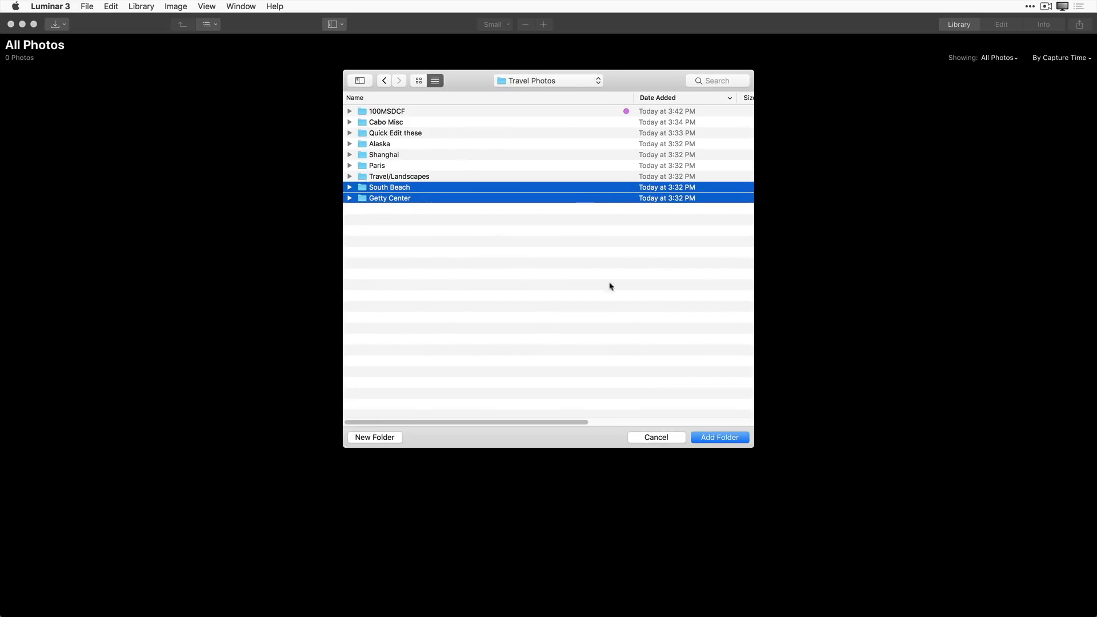
left_click(710, 438)
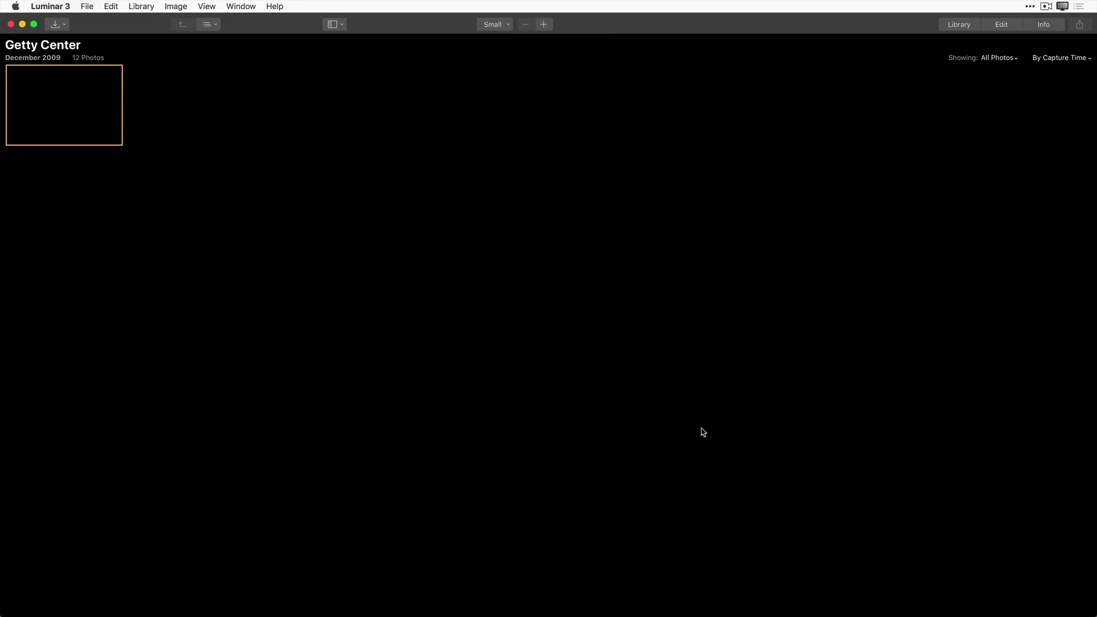
Show the library's folder list and display the photos of the South Beach folder
mouse_move(196, 169)
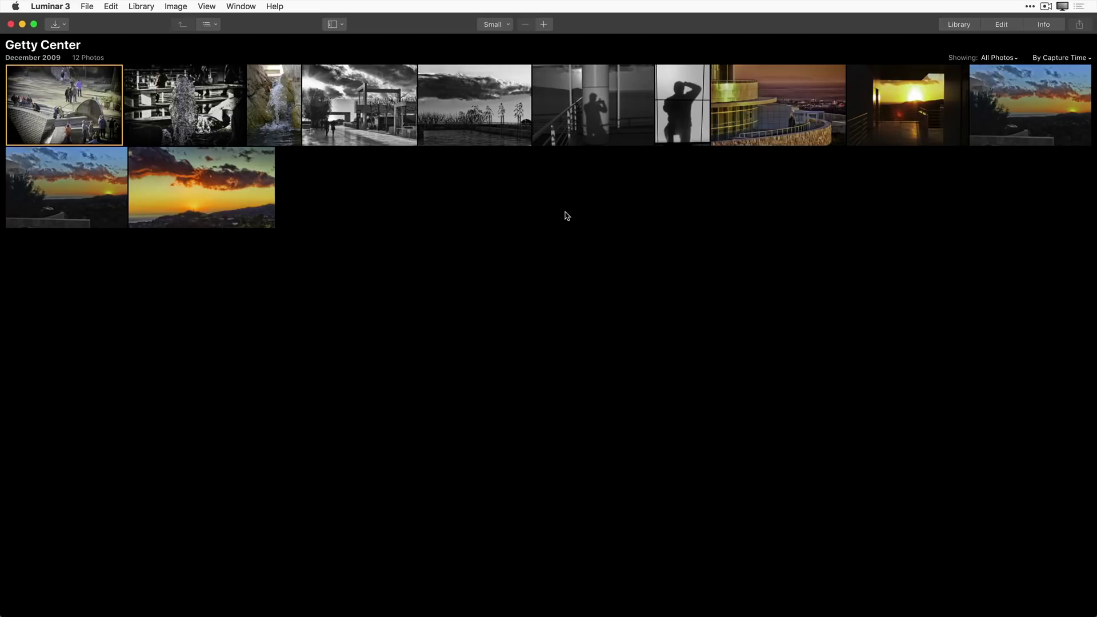
left_click(959, 24)
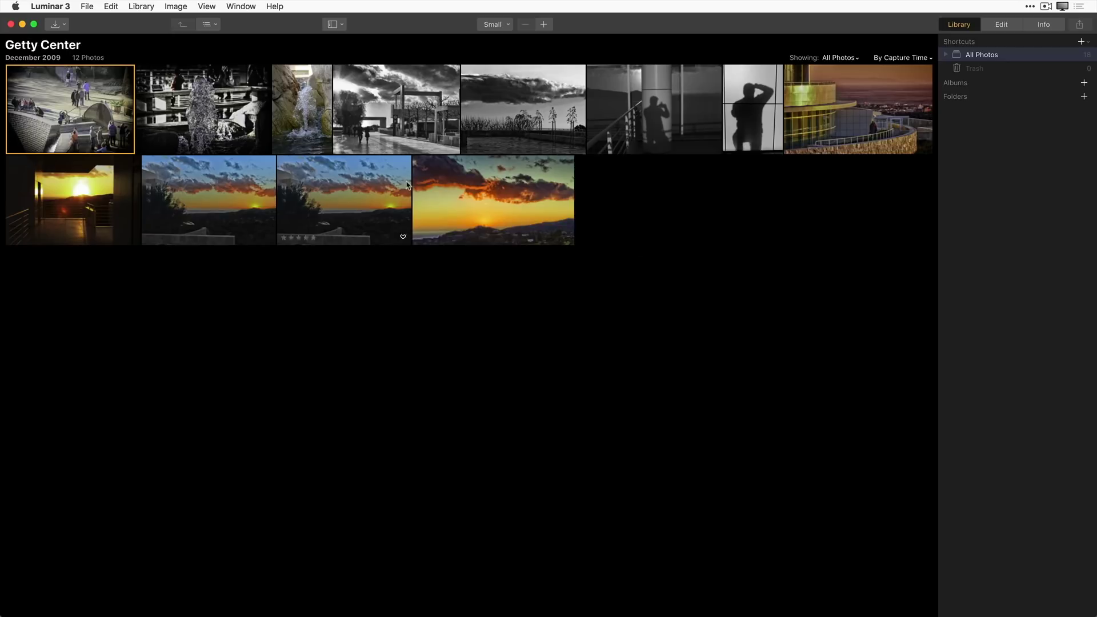
mouse_move(1018, 97)
left_click(1063, 98)
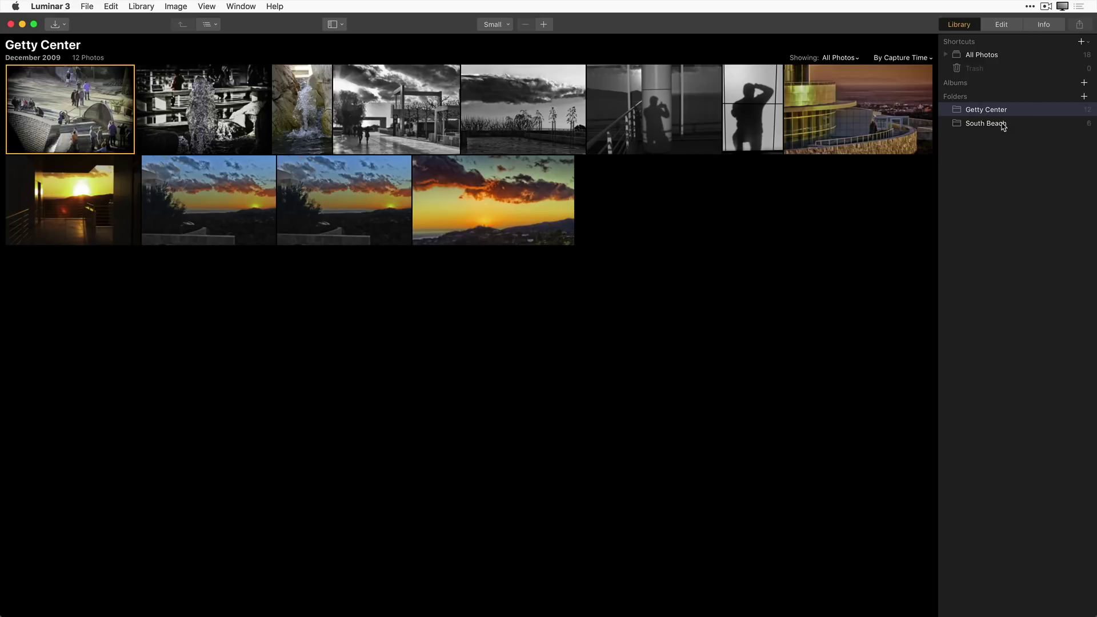
left_click(1003, 126)
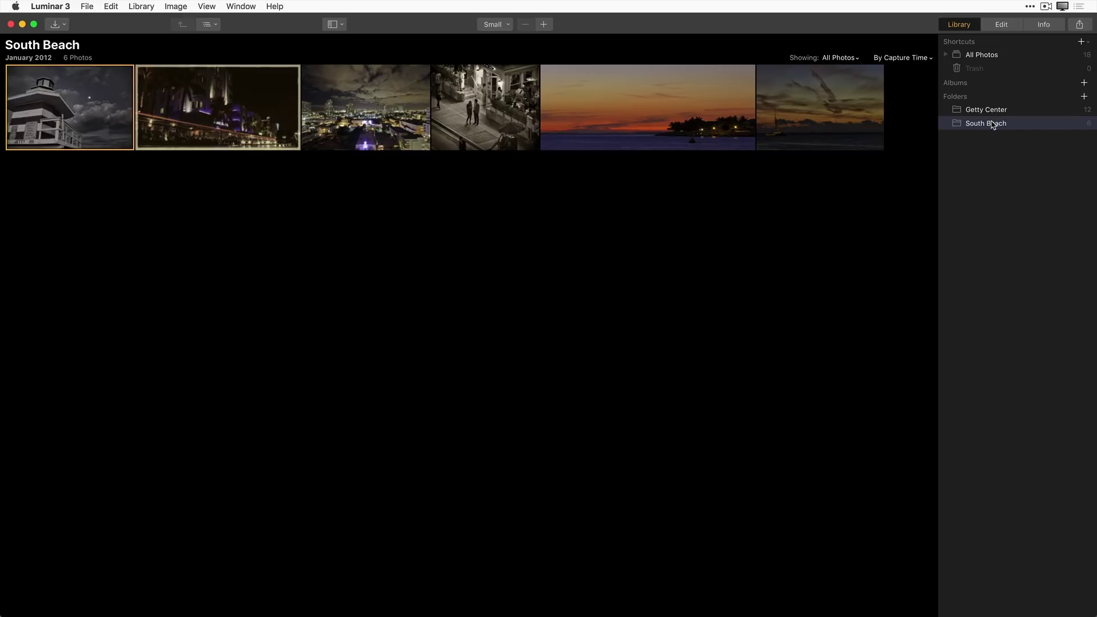
Reveal the South Beach folder in Finder and look inside the neighbouring Getty Center folder before returning to Travel Photos
right_click(992, 125)
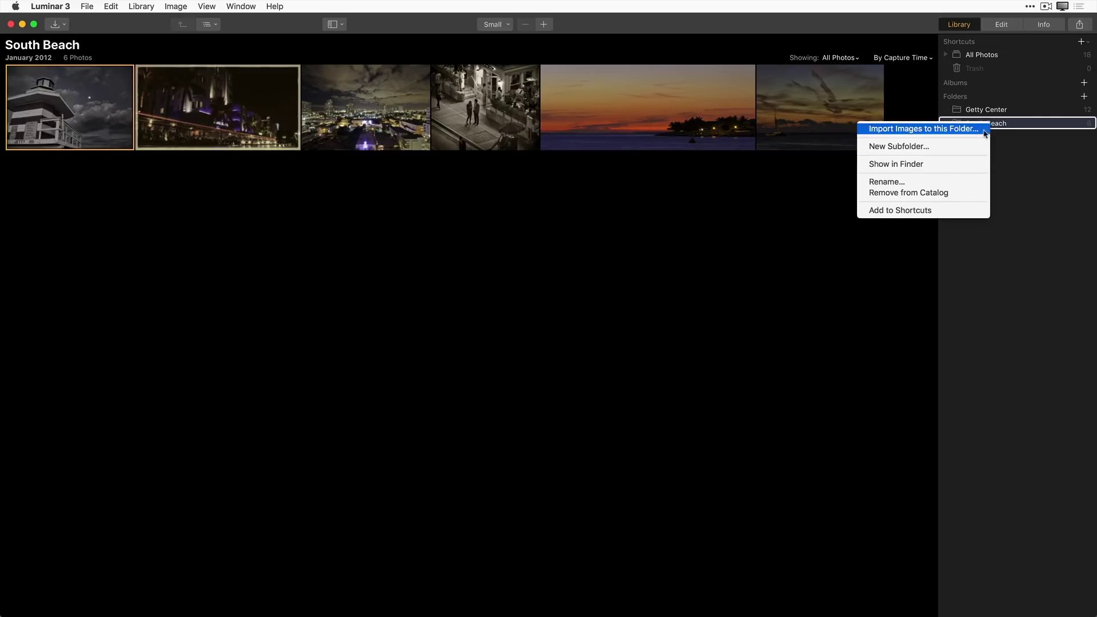
left_click(948, 163)
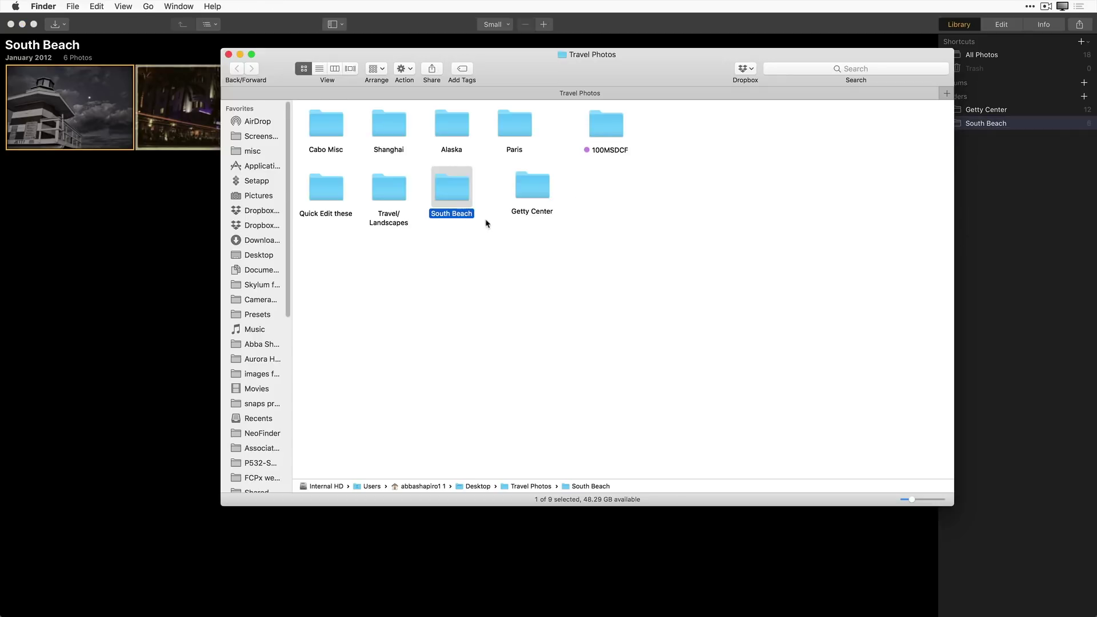
double_click(525, 189)
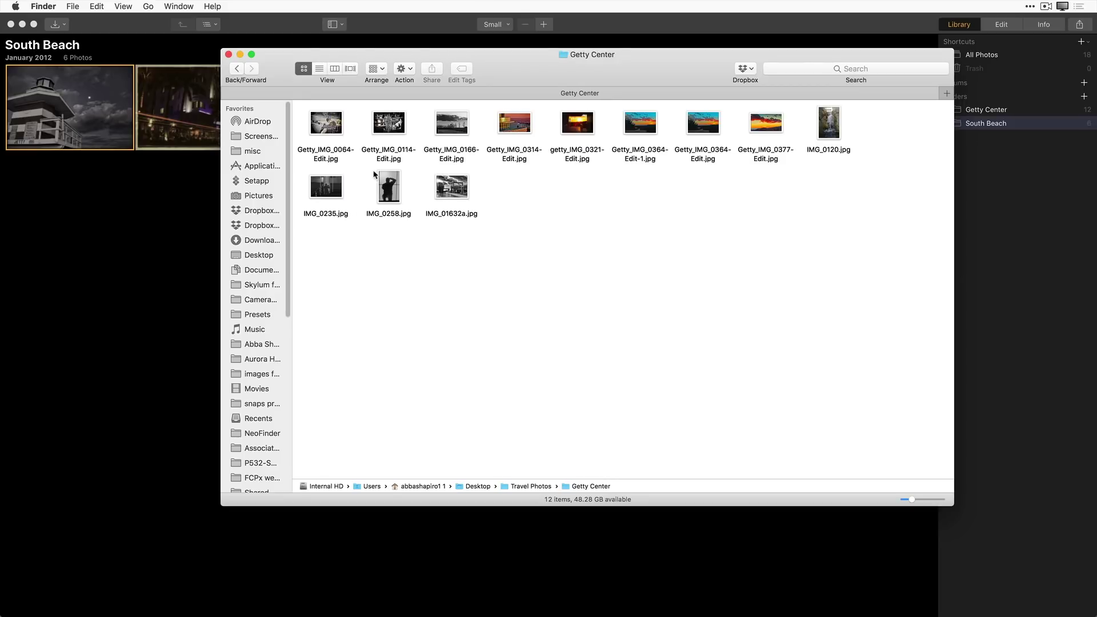
left_click(236, 68)
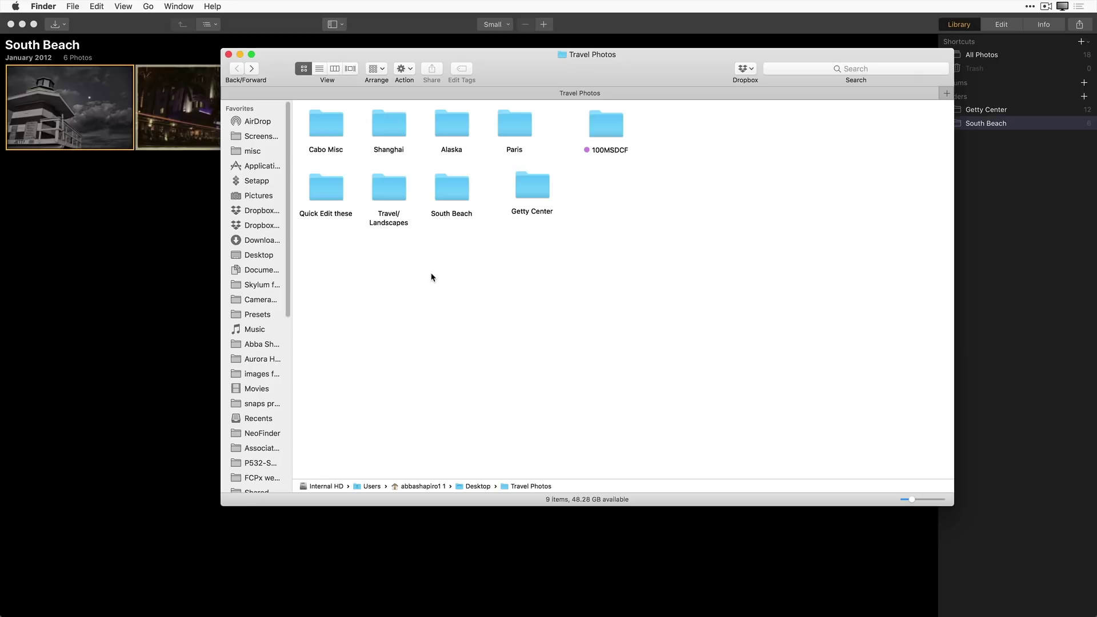
Examine the Travel Photos subfolders in list view, including Quick Edit these, Travel/Landscapes, 100MSDCF and Cabo Misc
left_click(319, 68)
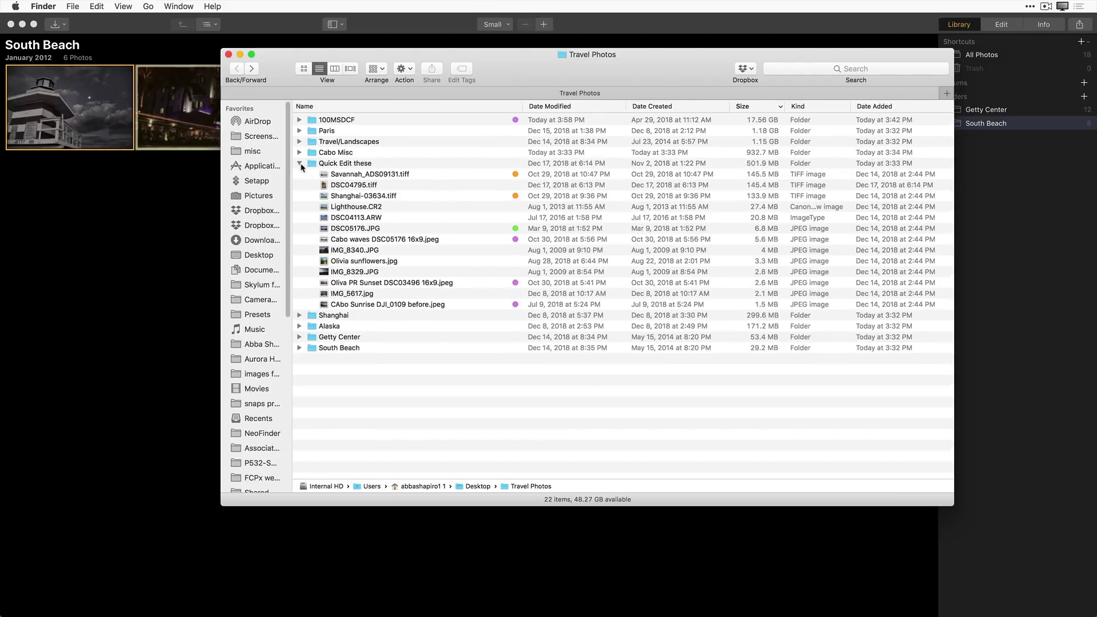
left_click(300, 163)
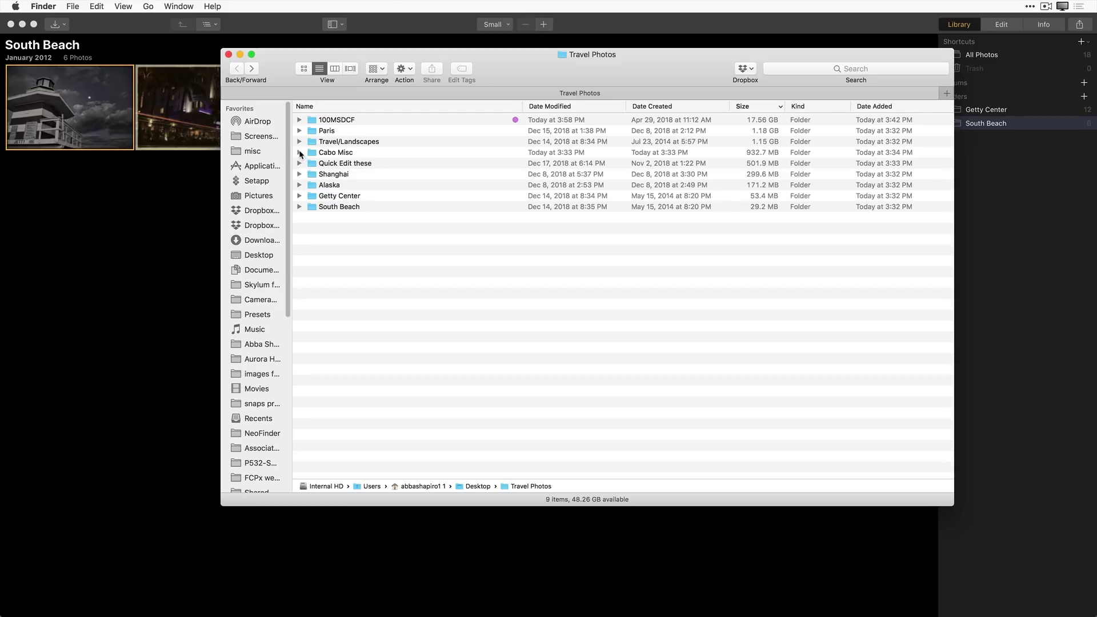
left_click(300, 141)
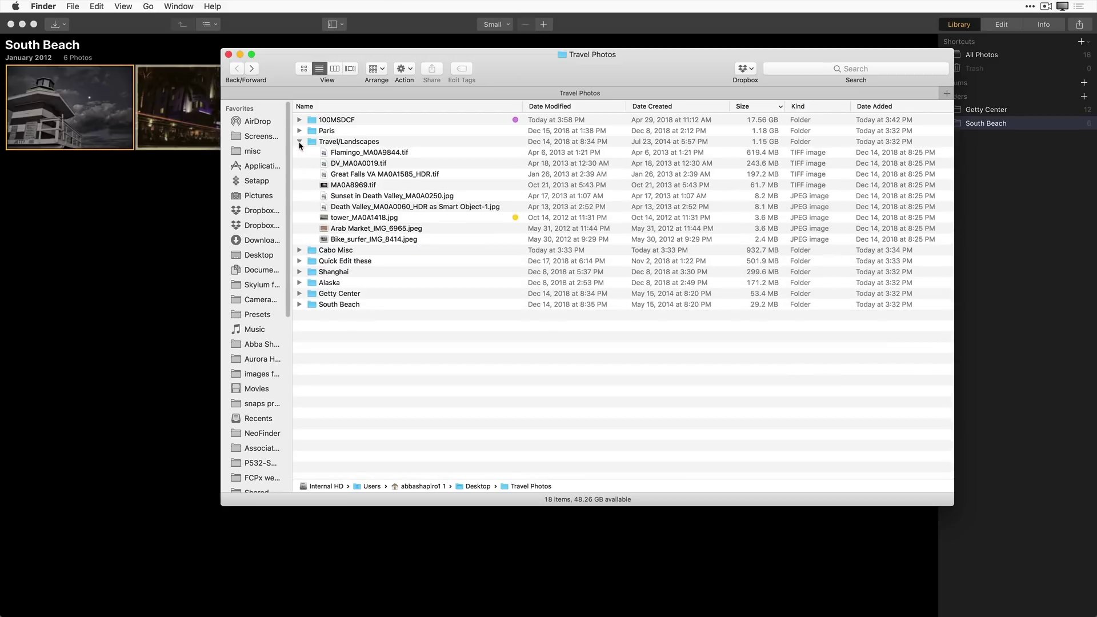
left_click(298, 142)
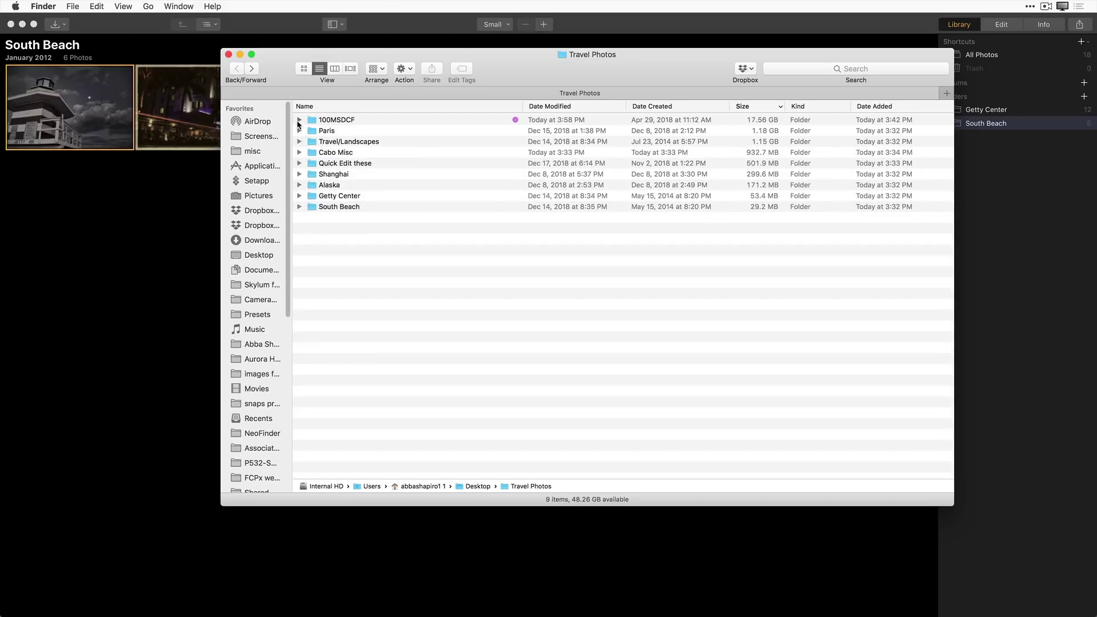
left_click(299, 120)
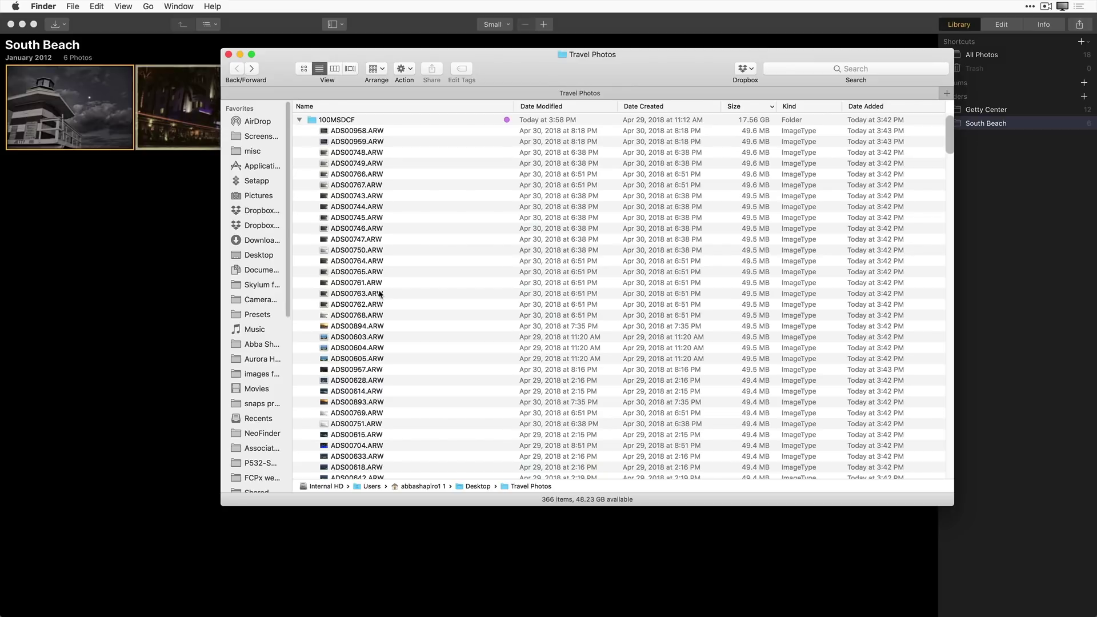
left_click(299, 119)
left_click(300, 141)
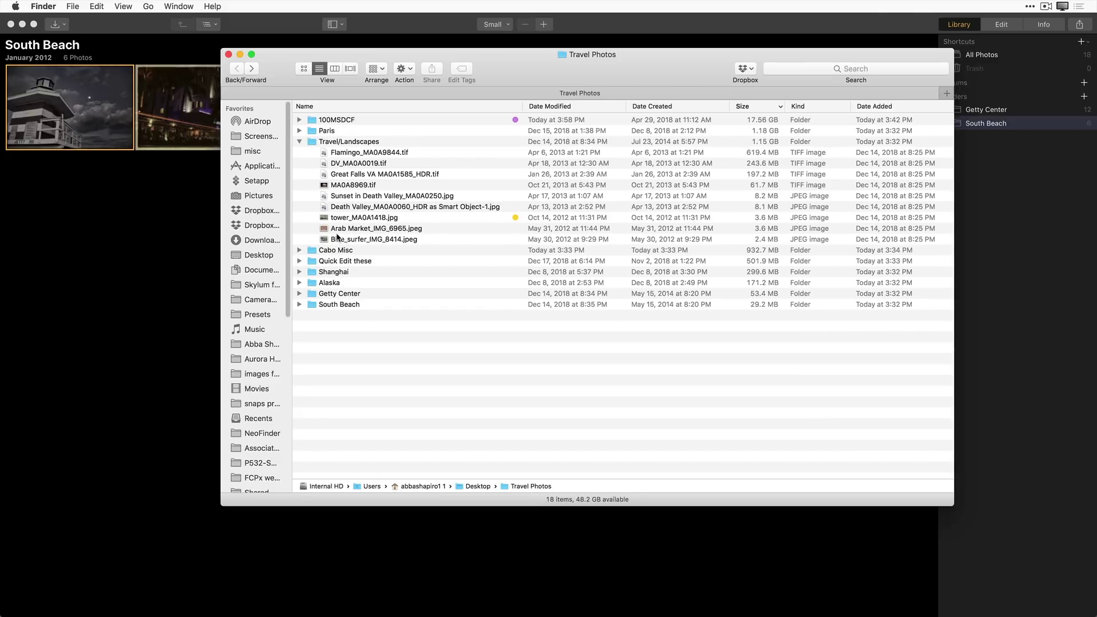
left_click(299, 250)
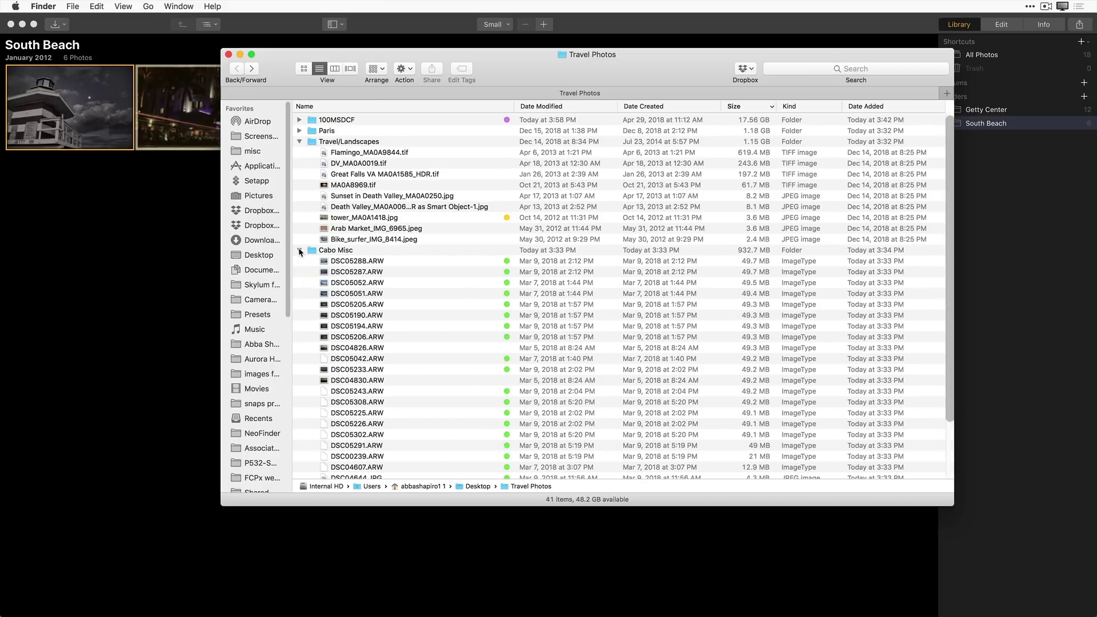
left_click(300, 250)
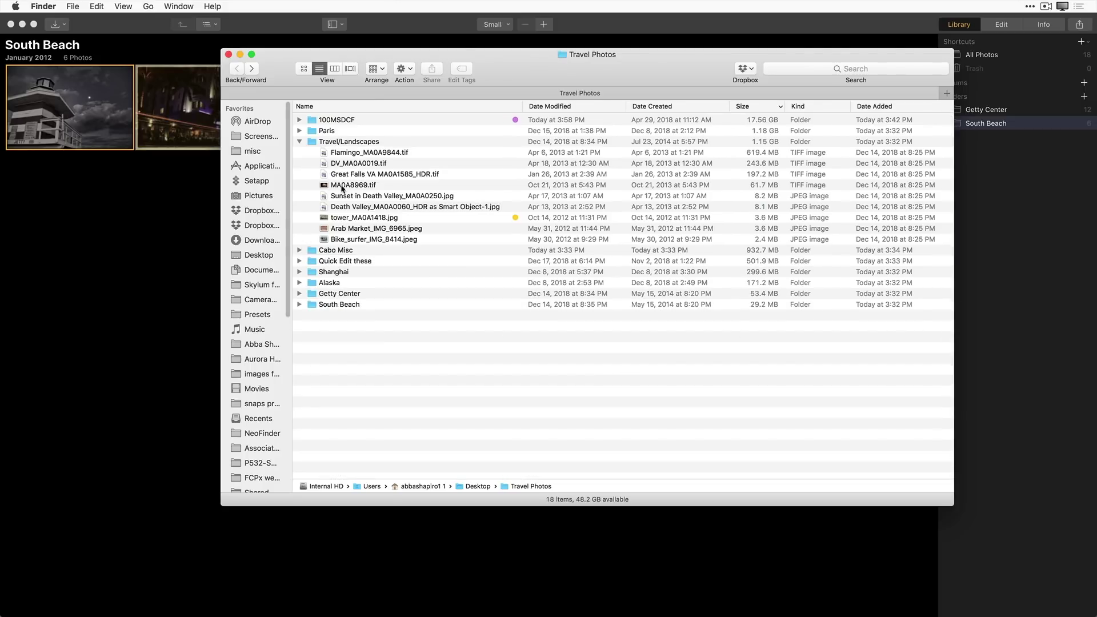
Open the Travel/Landscapes folder and show its files as larger icons
double_click(313, 141)
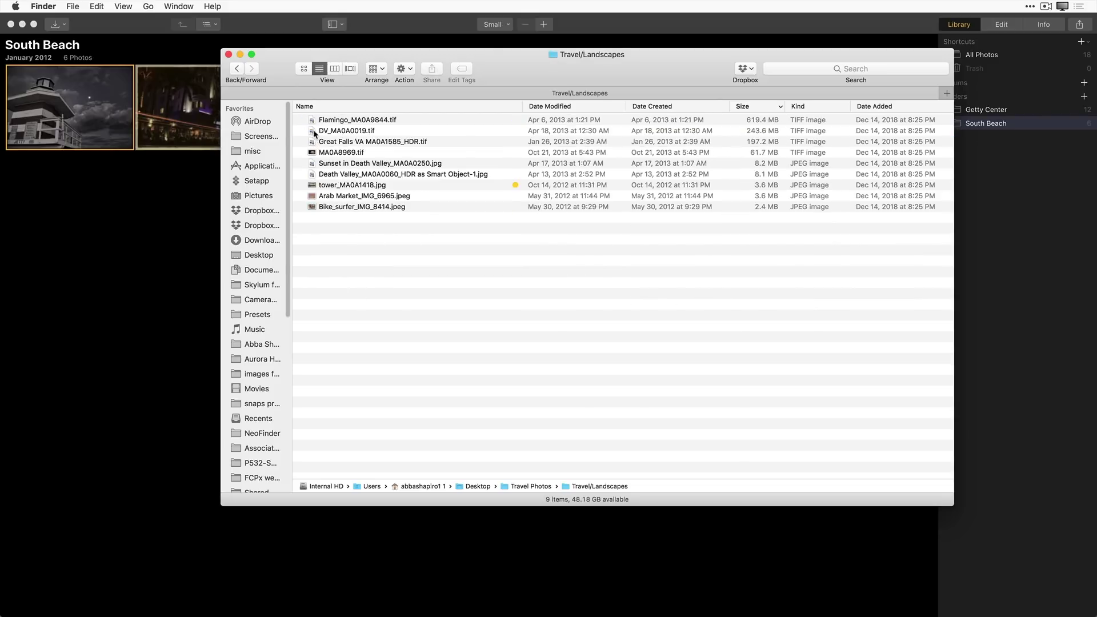
left_click(304, 69)
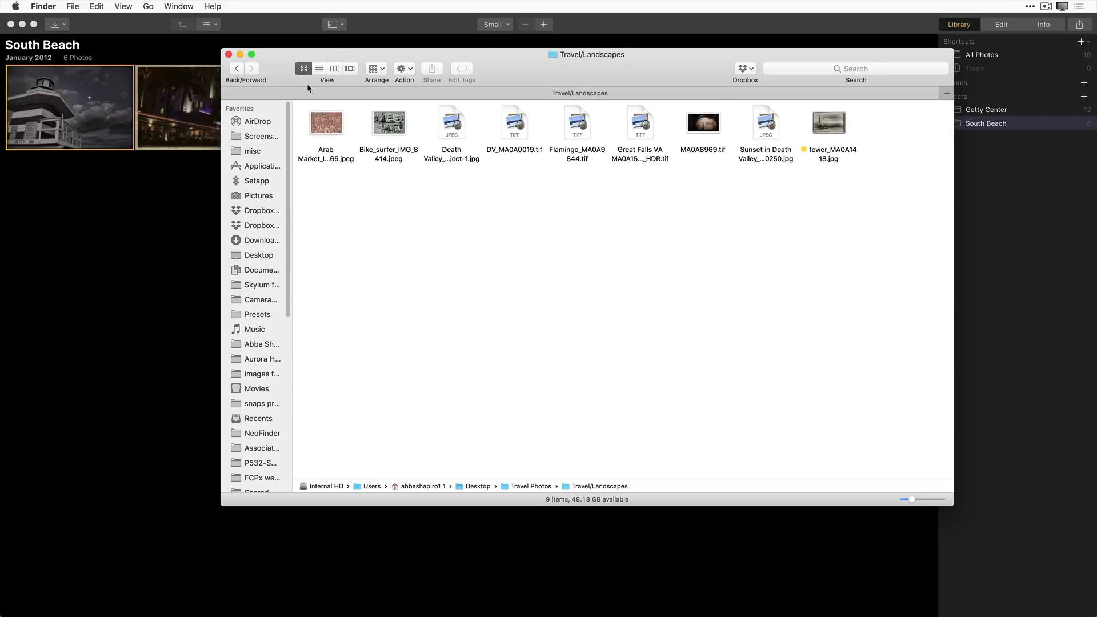
left_click(920, 499)
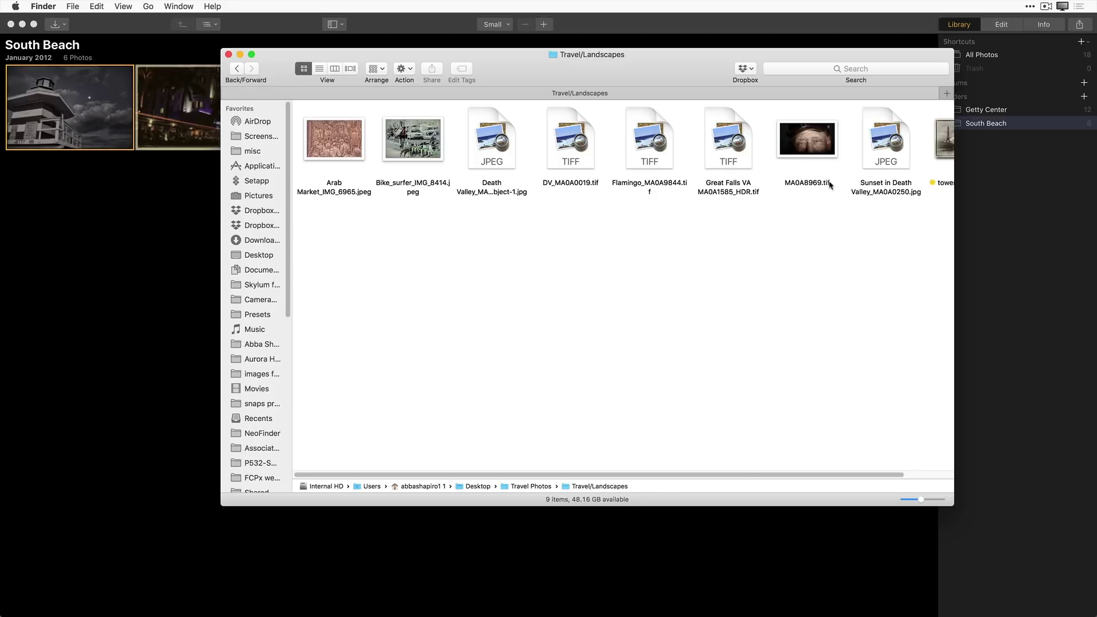
Group the Arab Market, Bike_surfer, MA0A8969 and tower images of Travel/Landscapes into a new folder
left_click(885, 149)
left_click(764, 207)
left_click(362, 151)
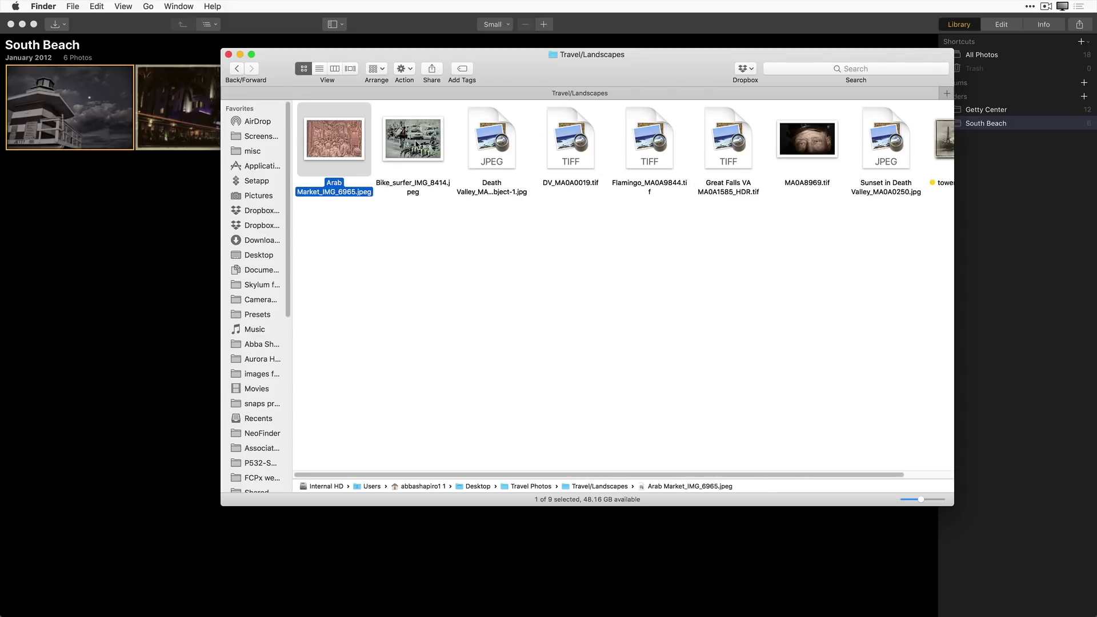
left_click(417, 152, "super")
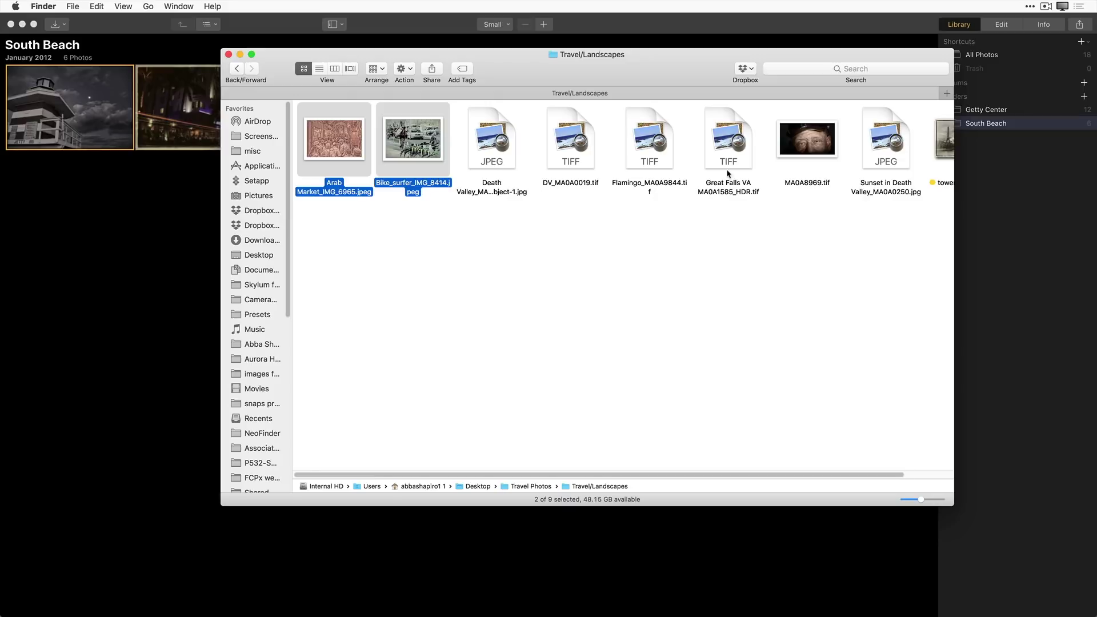
left_click(780, 150, "super")
left_click(945, 150, "super")
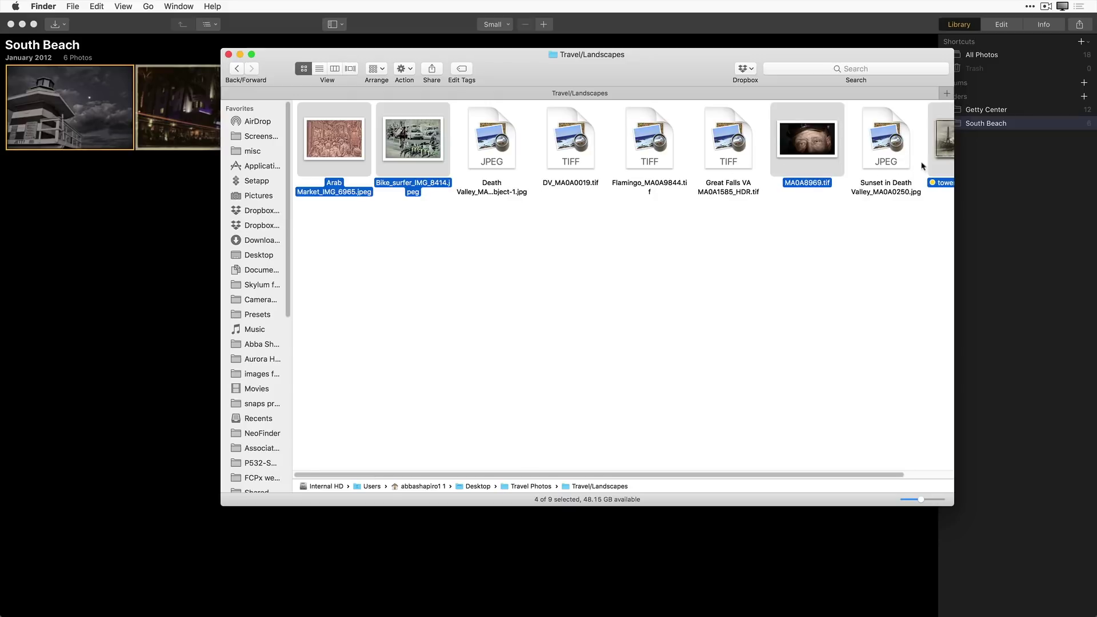
right_click(423, 156)
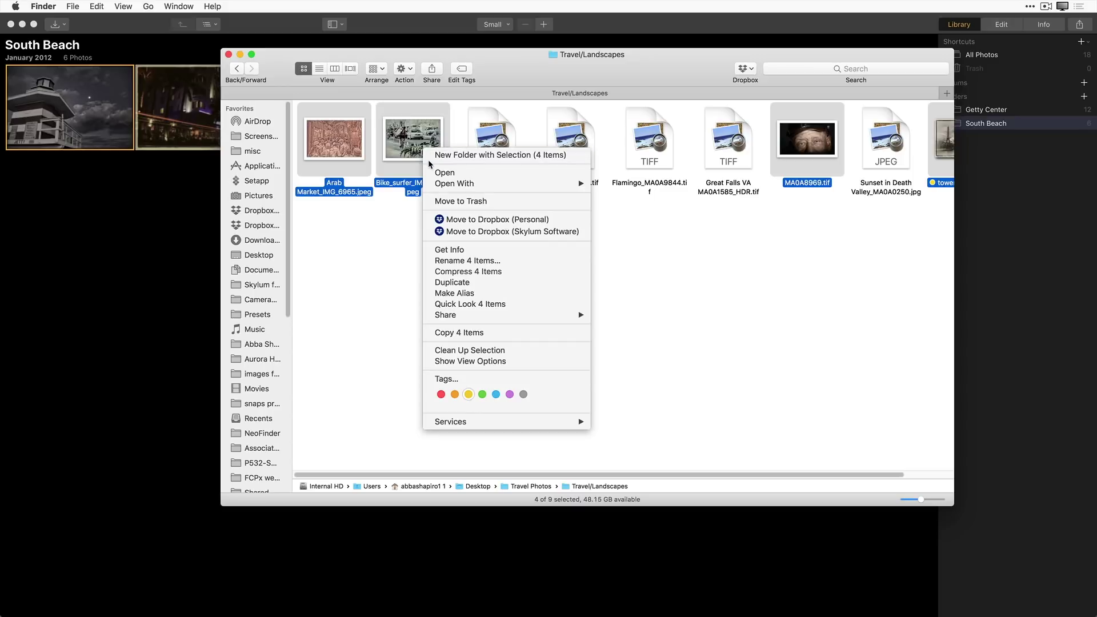
left_click(445, 155)
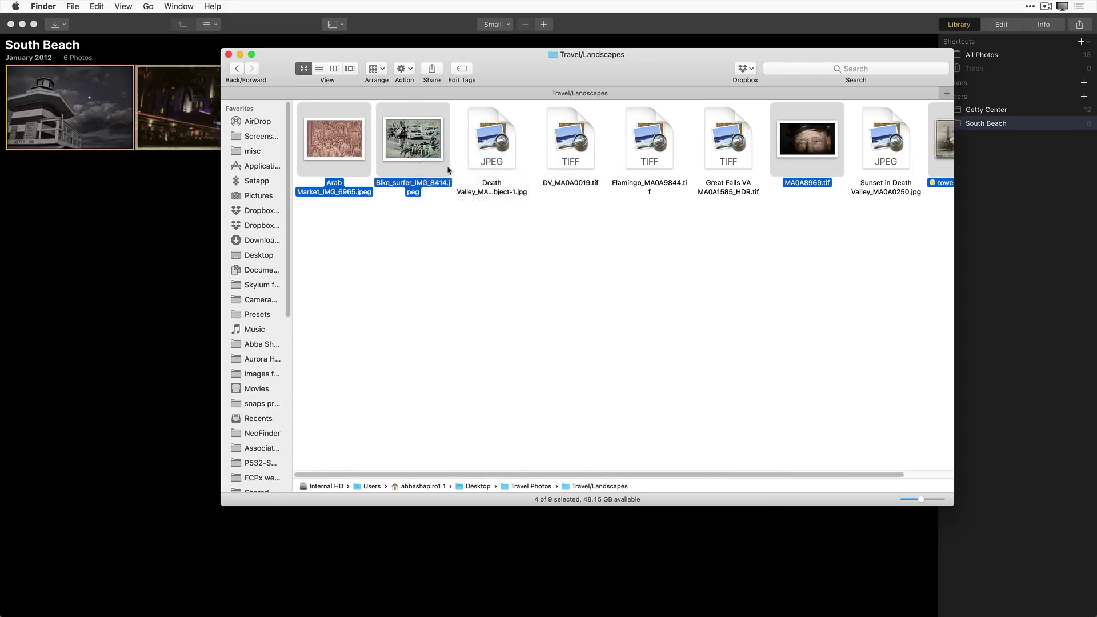
left_click(379, 213)
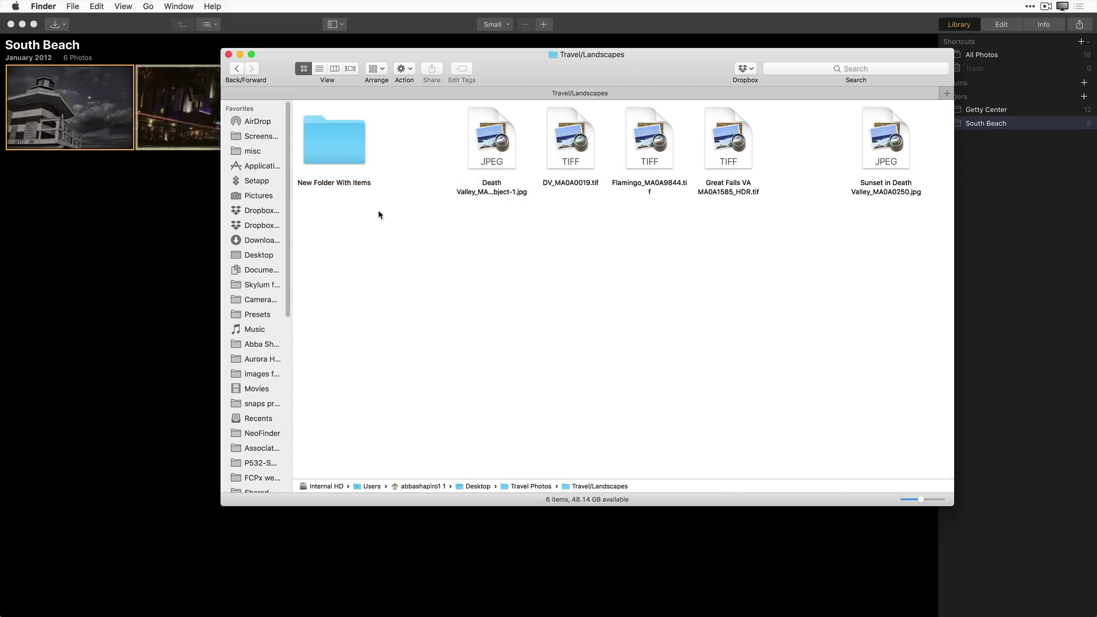
Rename the new folder in Travel/Landscapes as Processed
left_click(365, 184)
left_click(365, 183)
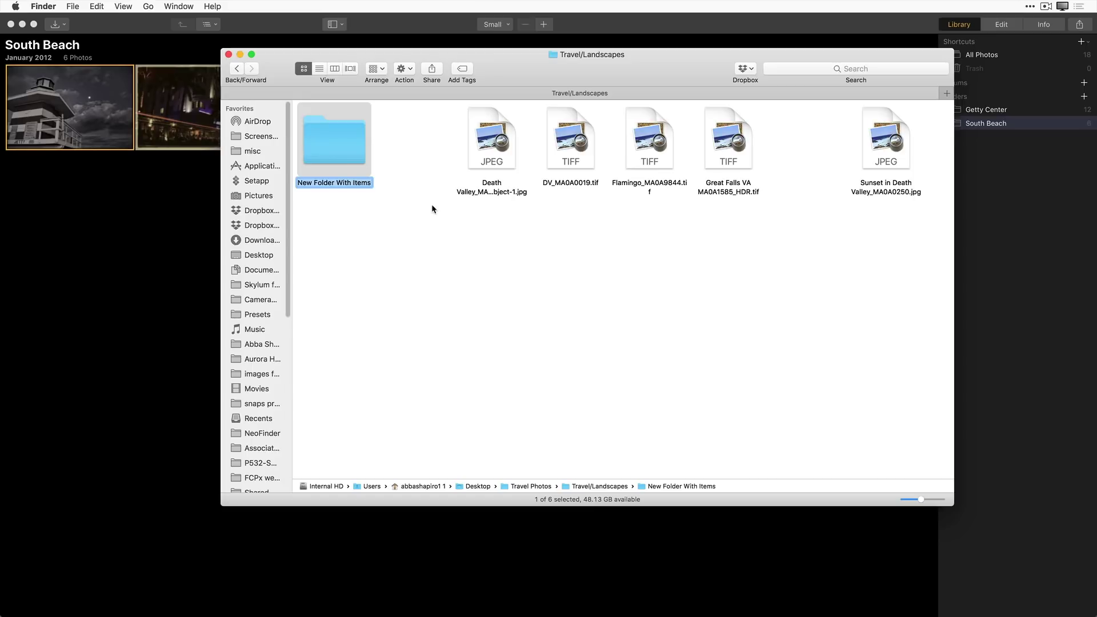
type("P")
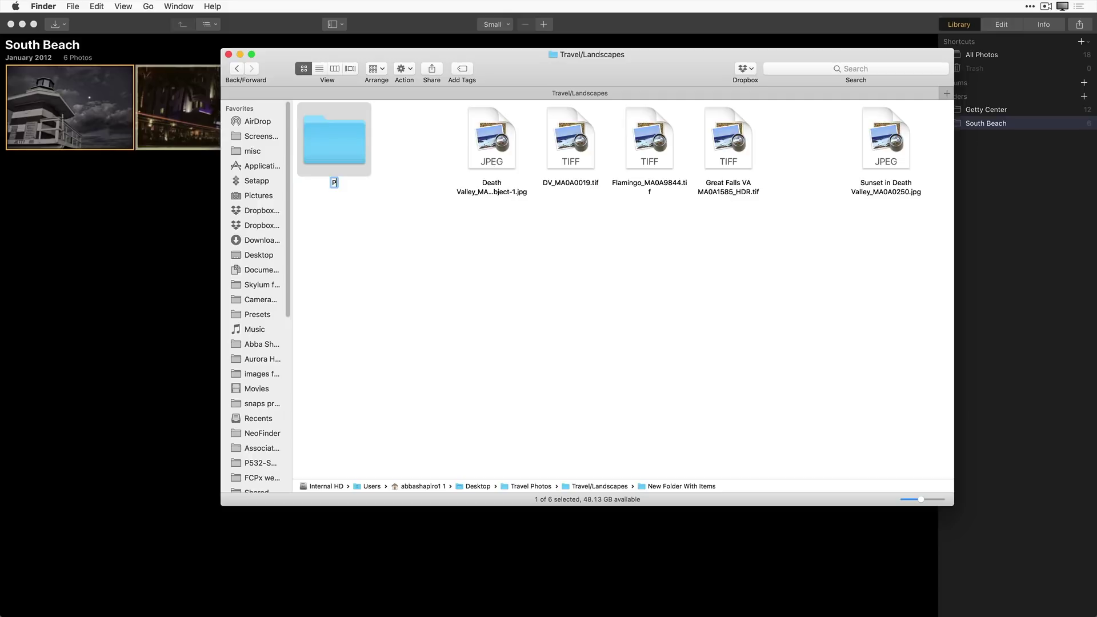
type("rocessed")
left_click(553, 268)
Group the five remaining images of Travel/Landscapes into a new folder named Other
left_click_drag(896, 216, 508, 152)
left_click(513, 160)
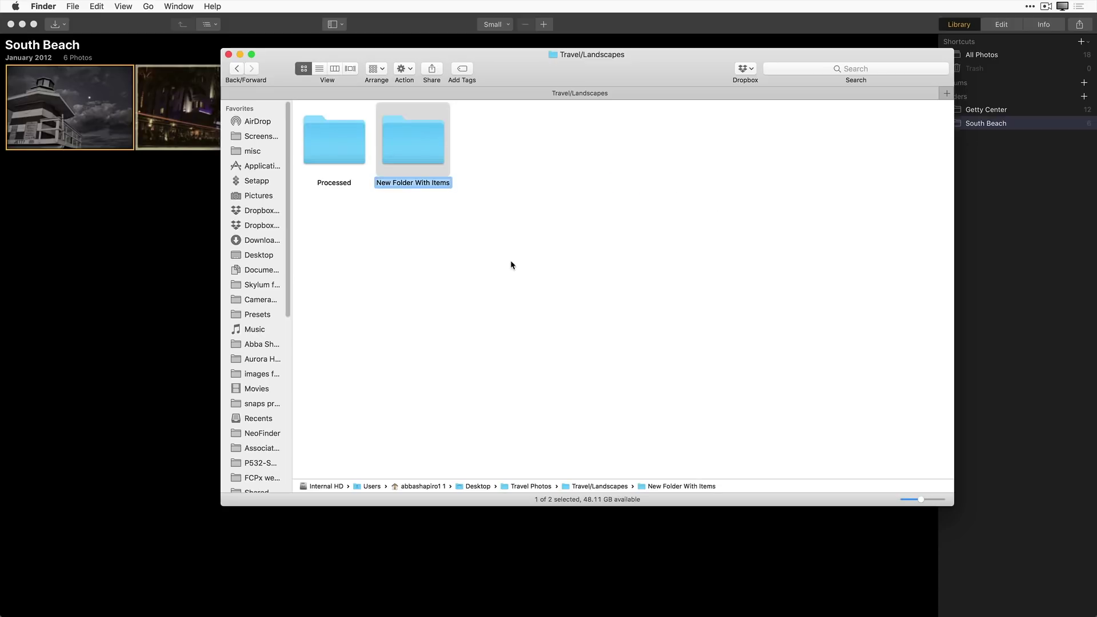
type("Other")
left_click(508, 321)
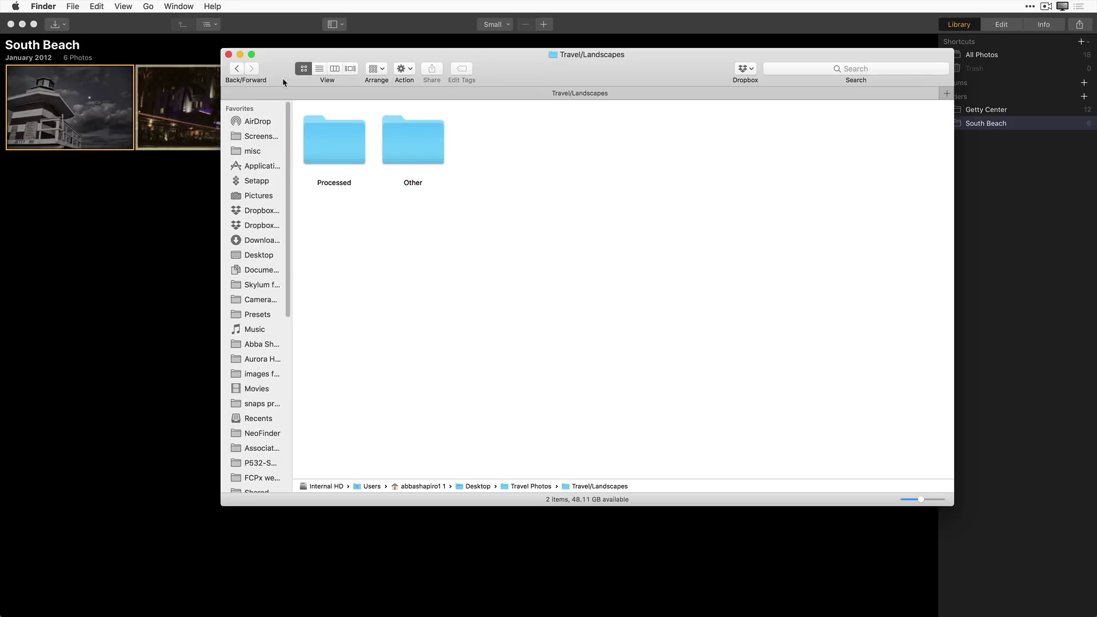
Return to the Travel Photos folder, close the Finder window and switch back to Luminar 3
left_click(239, 67)
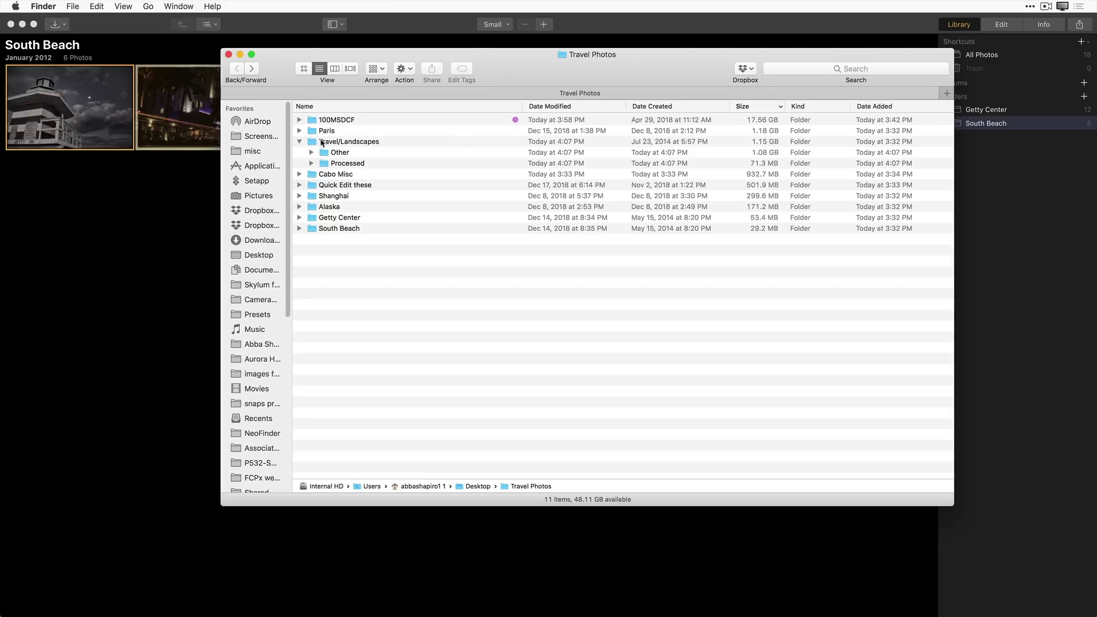
left_click(228, 55)
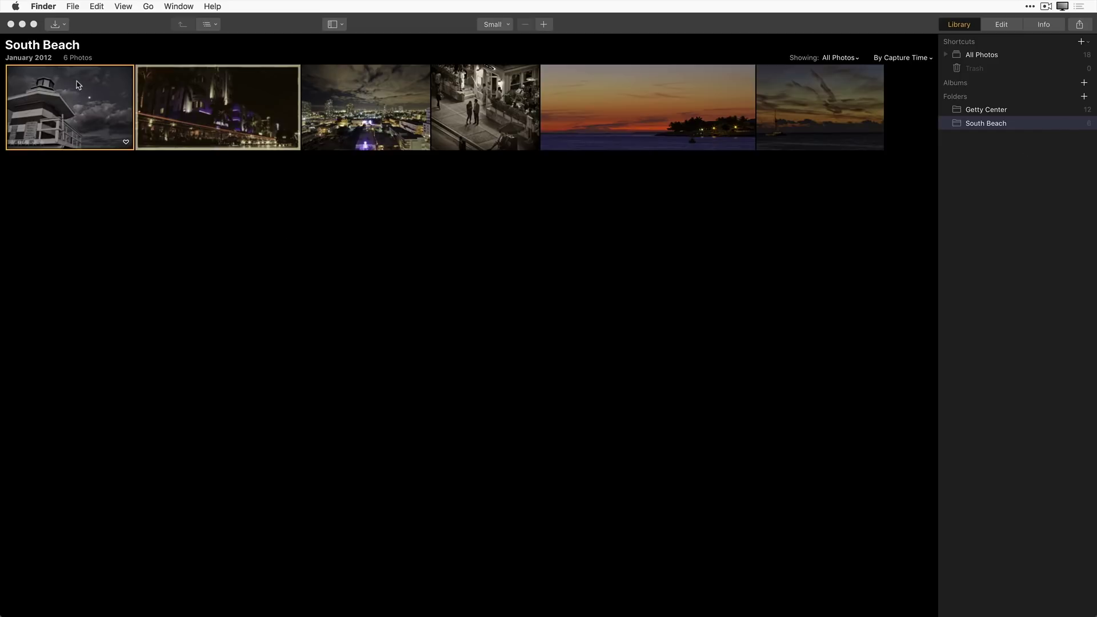
left_click(65, 27)
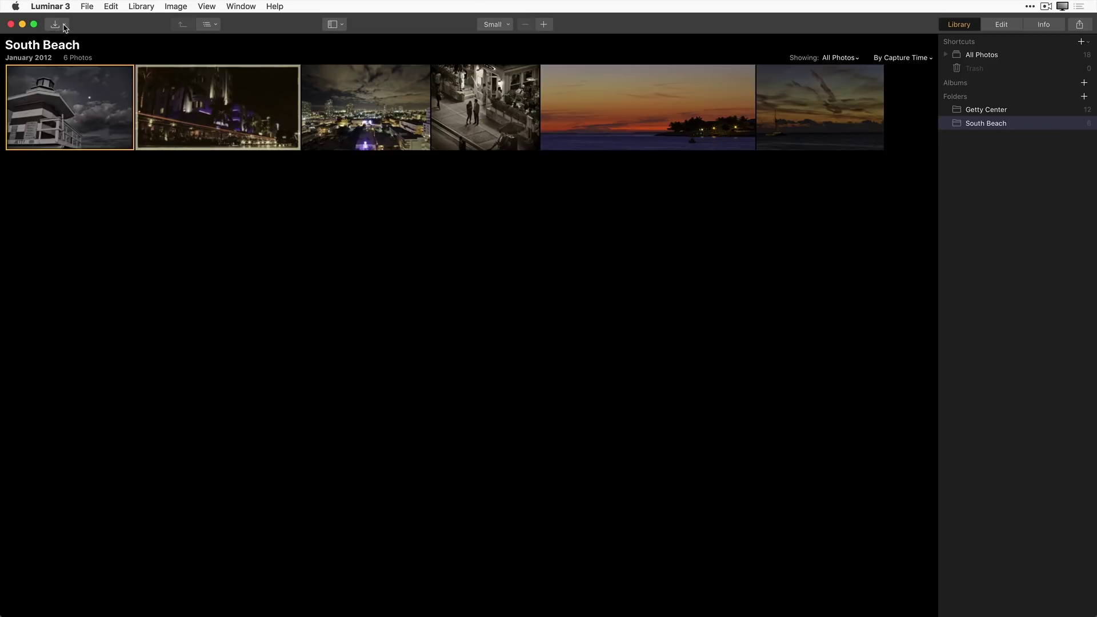
left_click(64, 26)
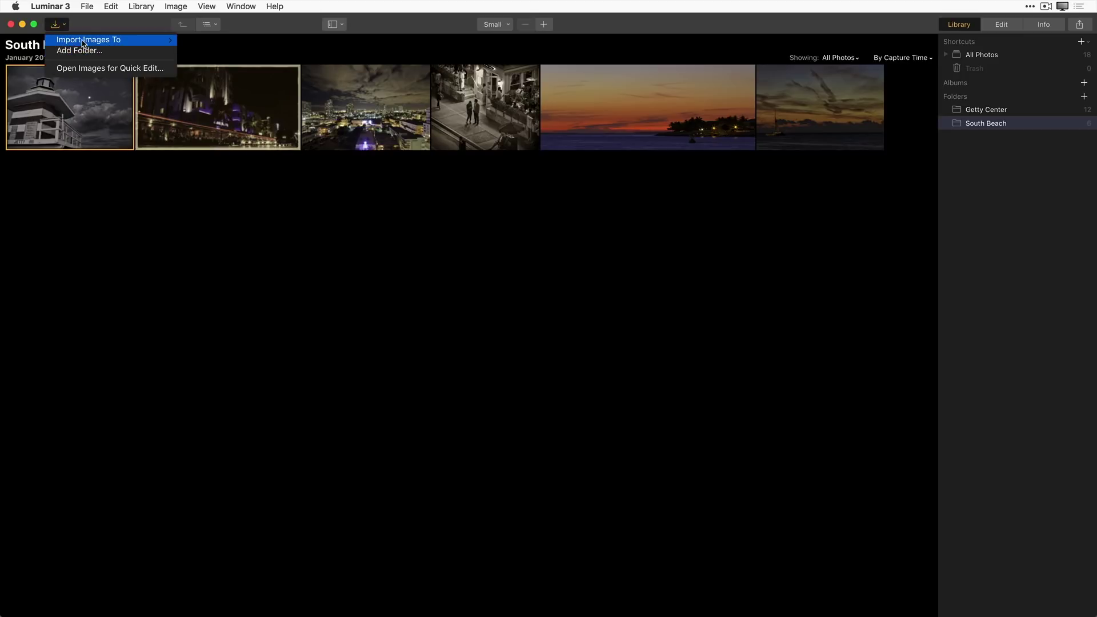
mouse_move(88, 45)
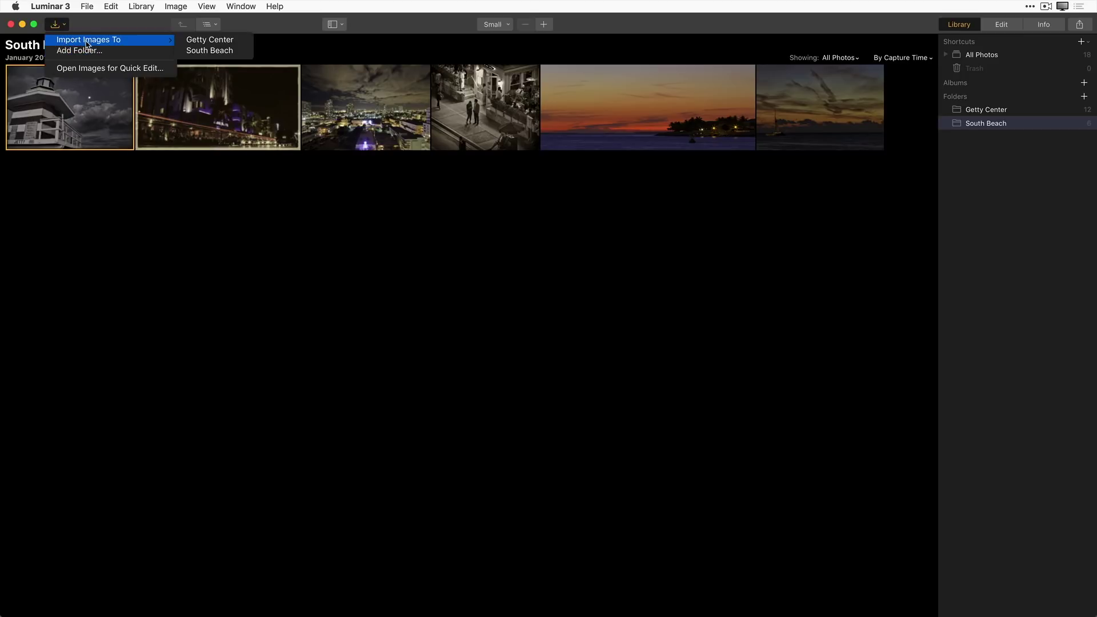
left_click(104, 71)
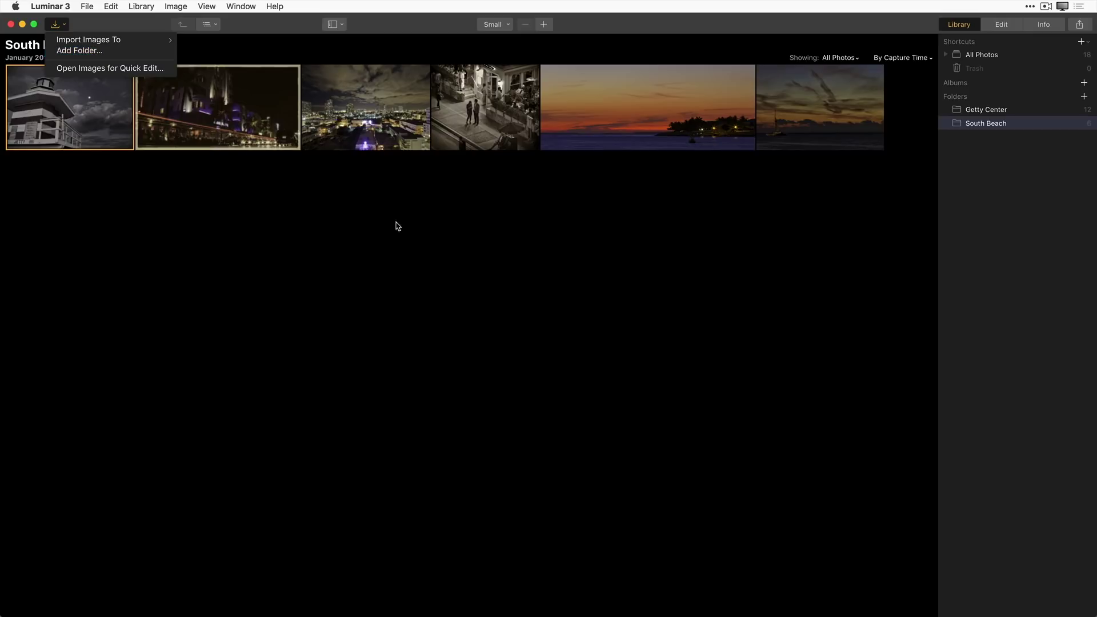
left_click(969, 210)
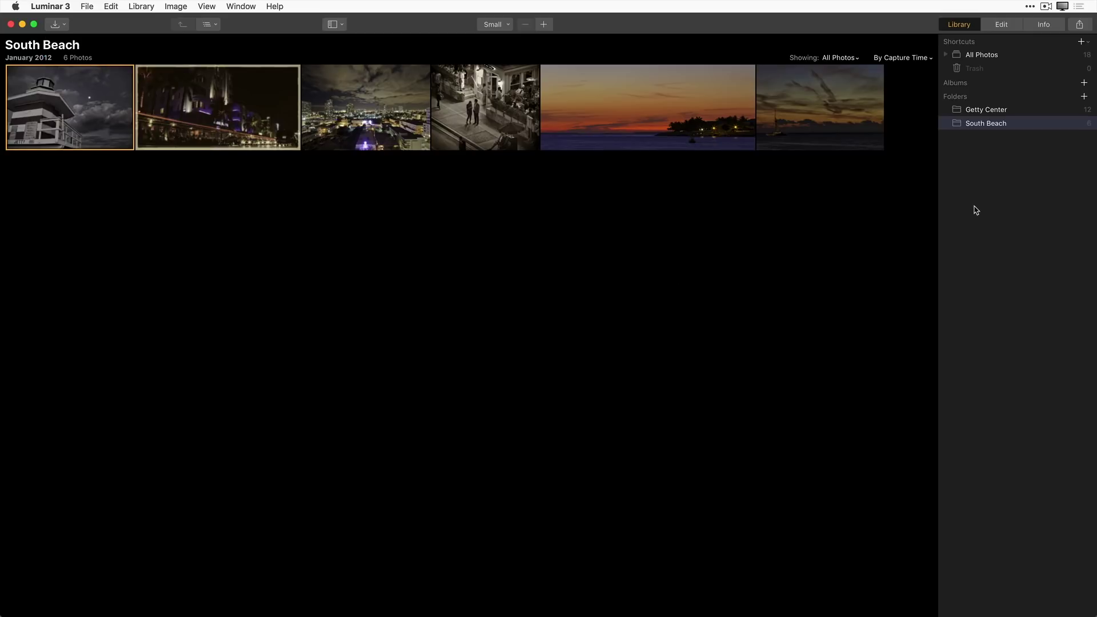
Add the Travel/Landscapes folder from Travel Photos to the library and expand its subfolders in the folder list
left_click(1084, 97)
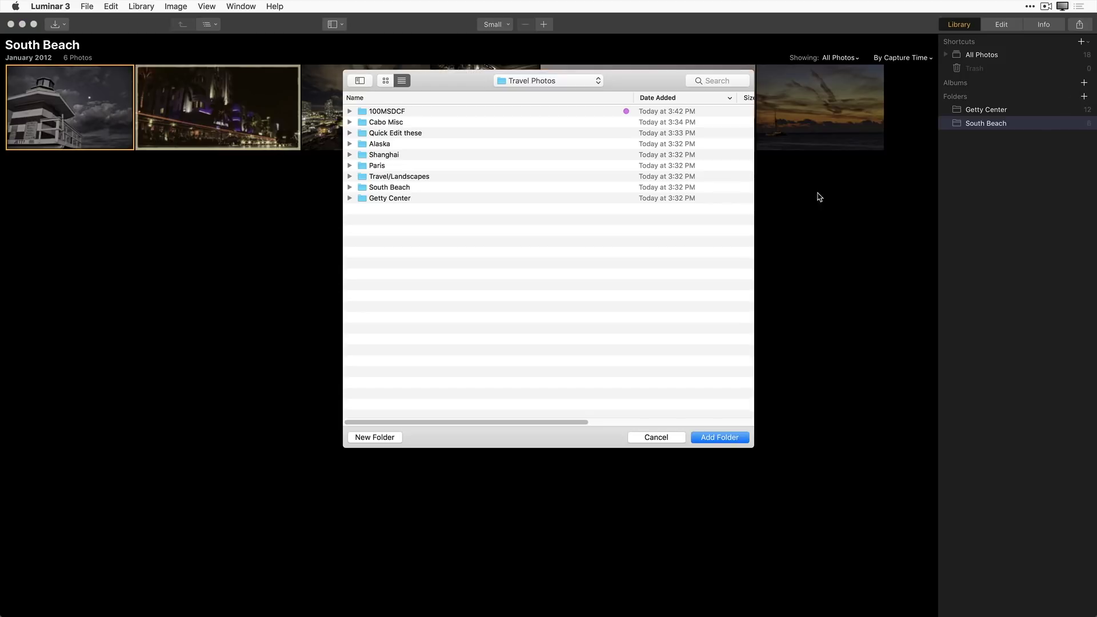
left_click(350, 177)
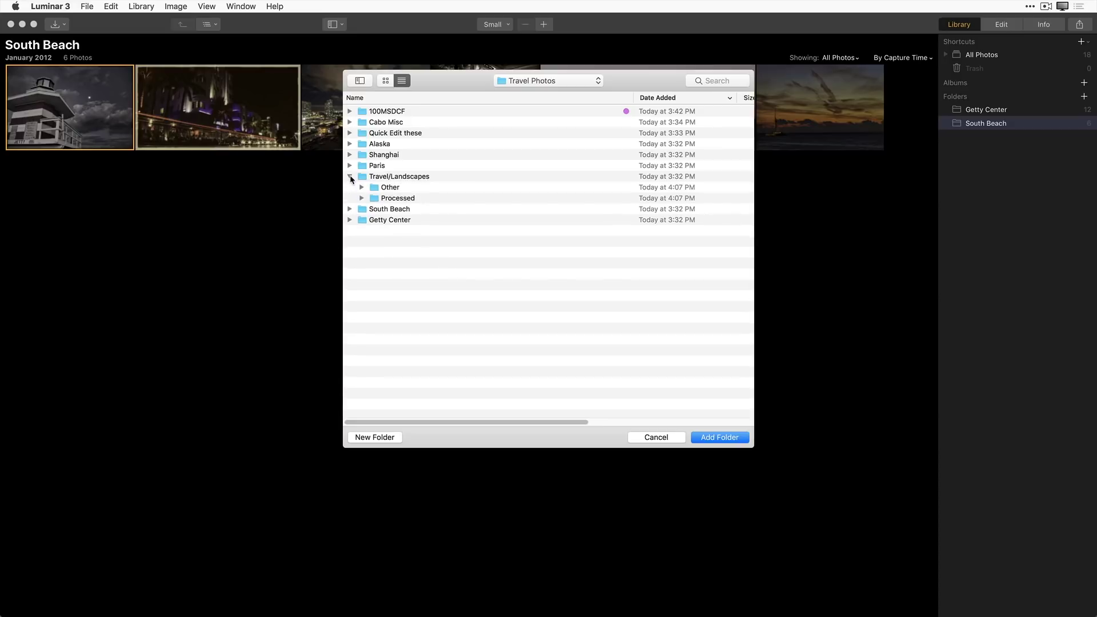
left_click(383, 177)
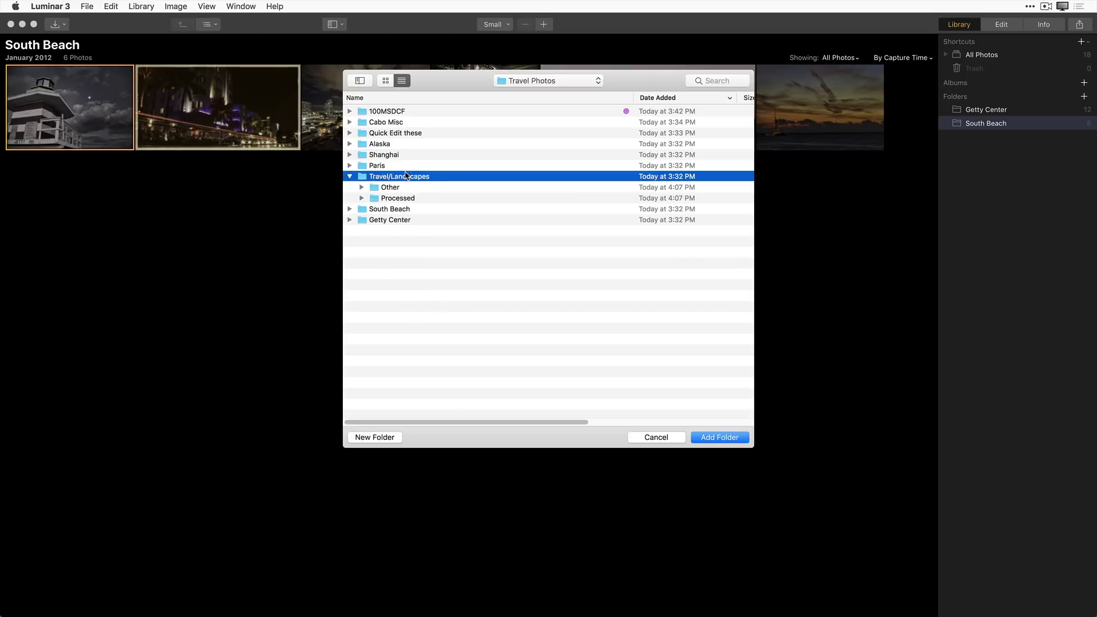
left_click(719, 438)
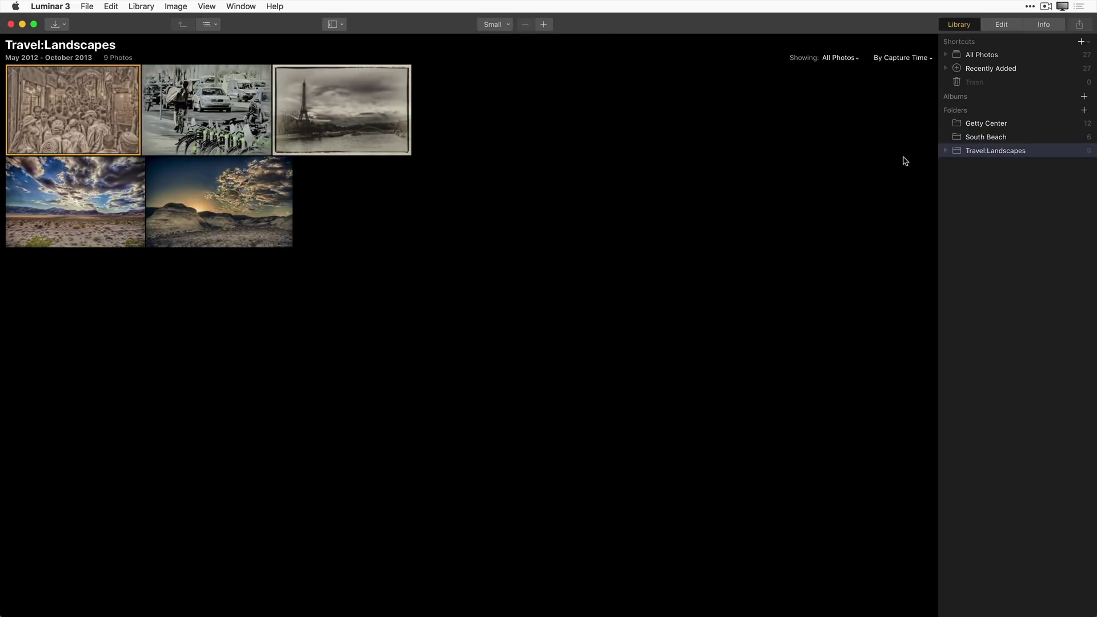
left_click(946, 152)
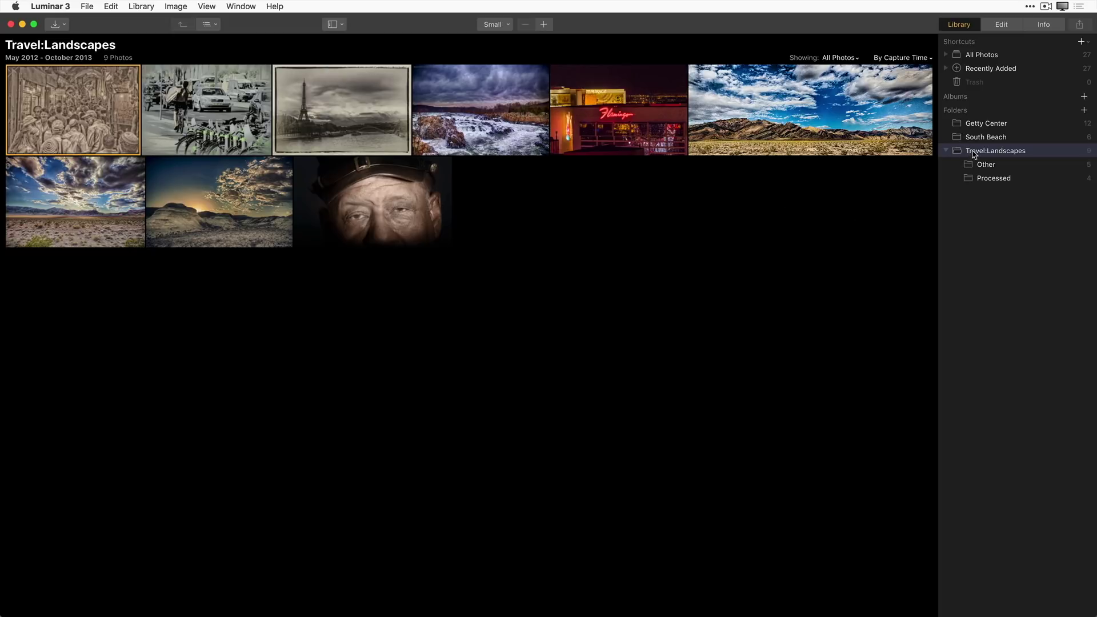
Display All Photos and expand its date hierarchy for 2009, 2012 and January 2012
left_click(978, 56)
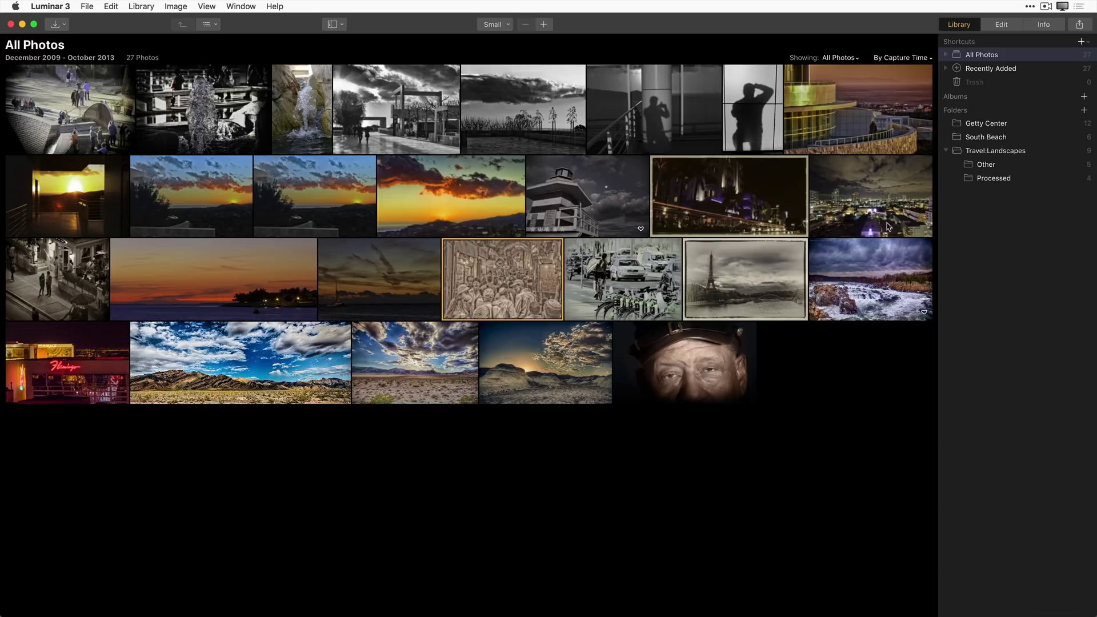
left_click(946, 56)
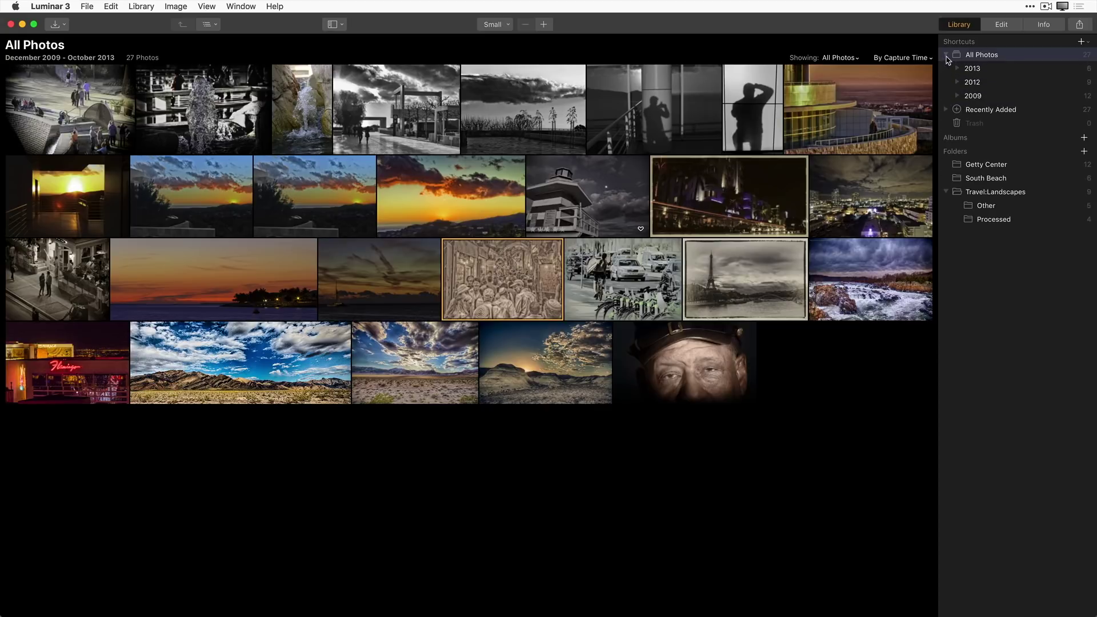
left_click(959, 95)
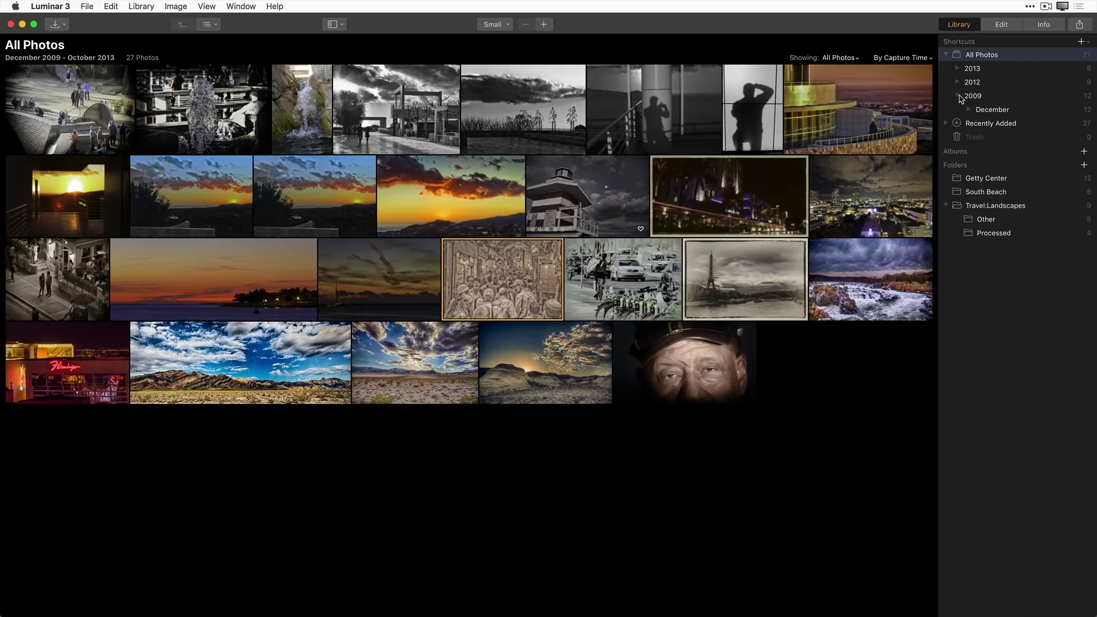
left_click(958, 83)
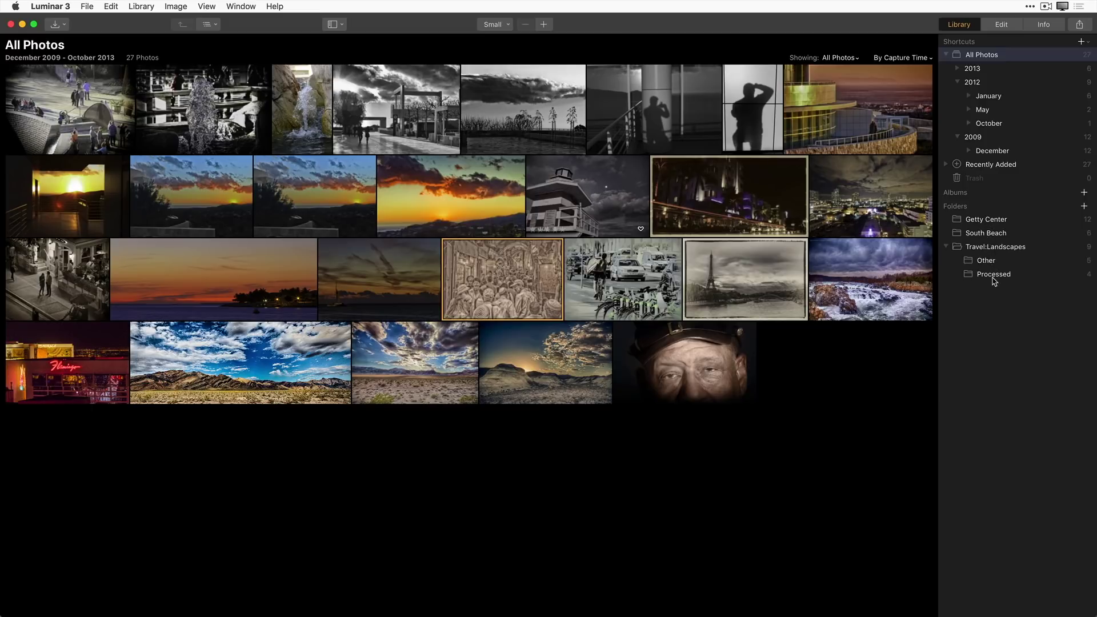
left_click(968, 96)
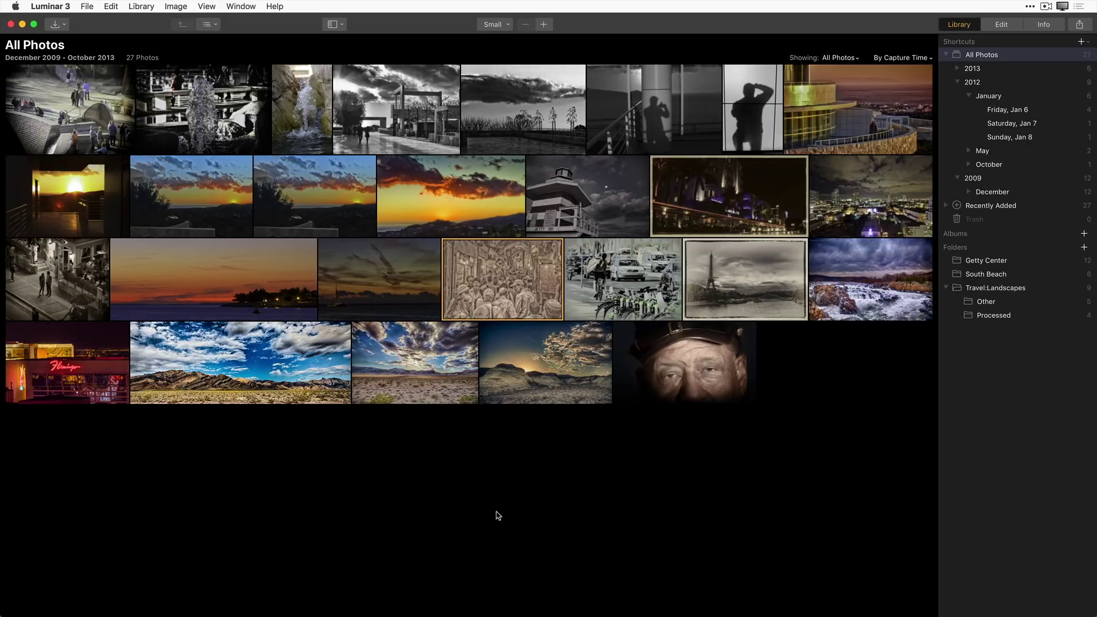
Collapse the Travel:Landscapes subfolders and add the Alaska, Shanghai and 100MSDCF folders to the library together
left_click(946, 289)
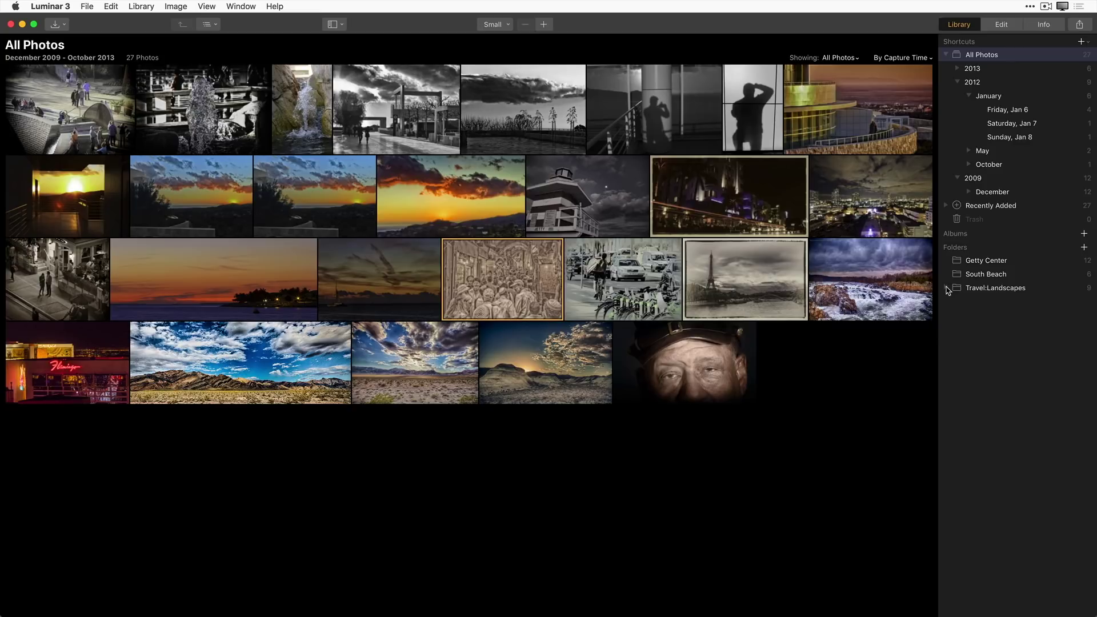
left_click(1084, 248)
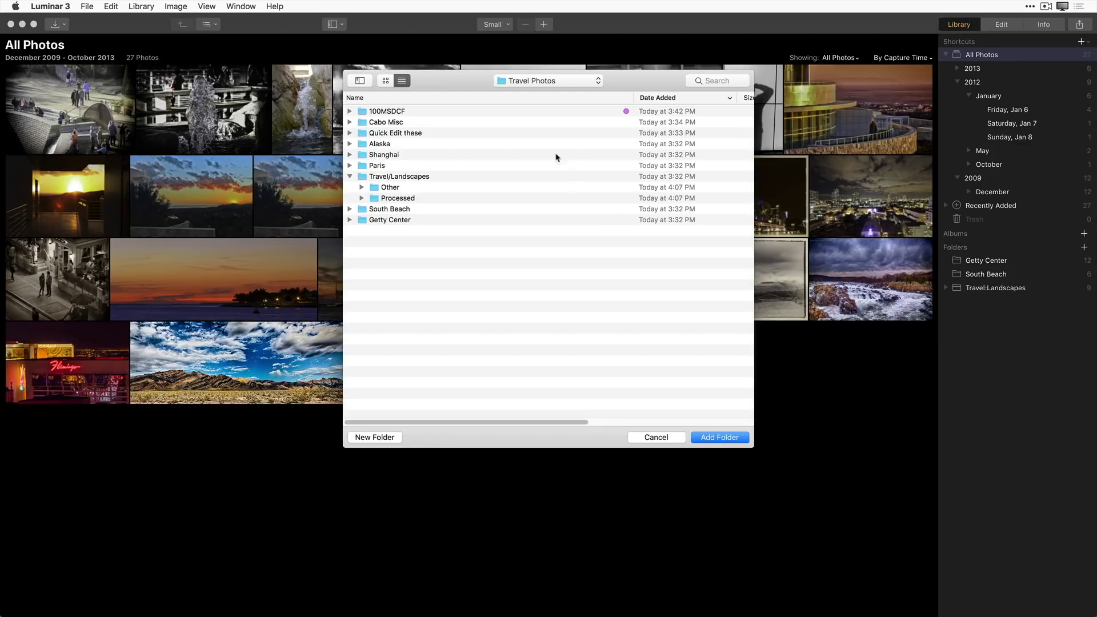
left_click(384, 146)
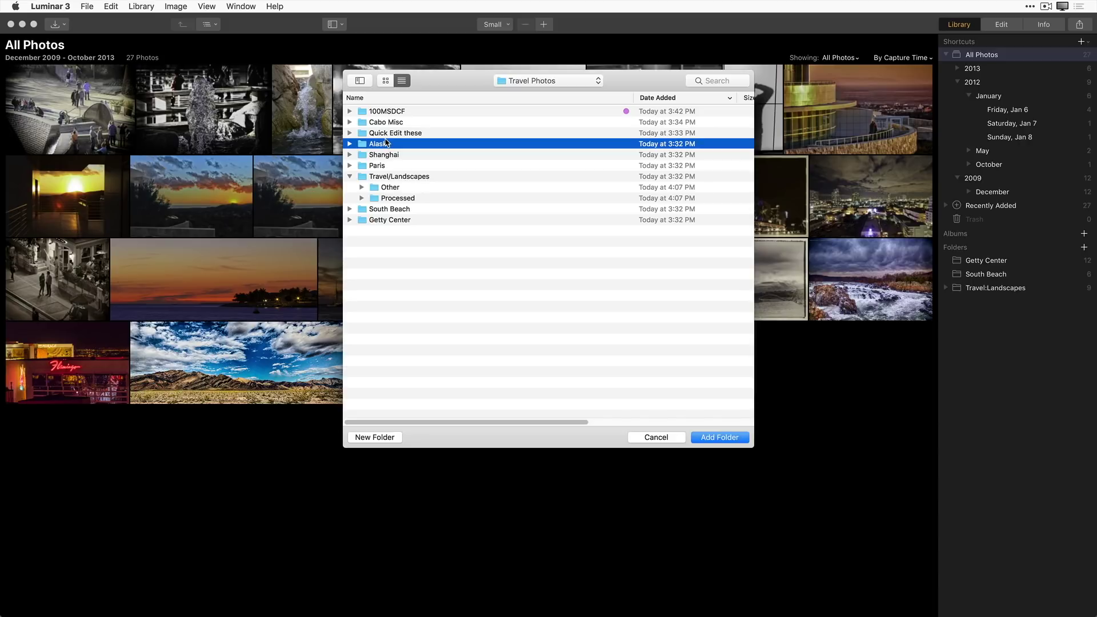
left_click(391, 155, "shift")
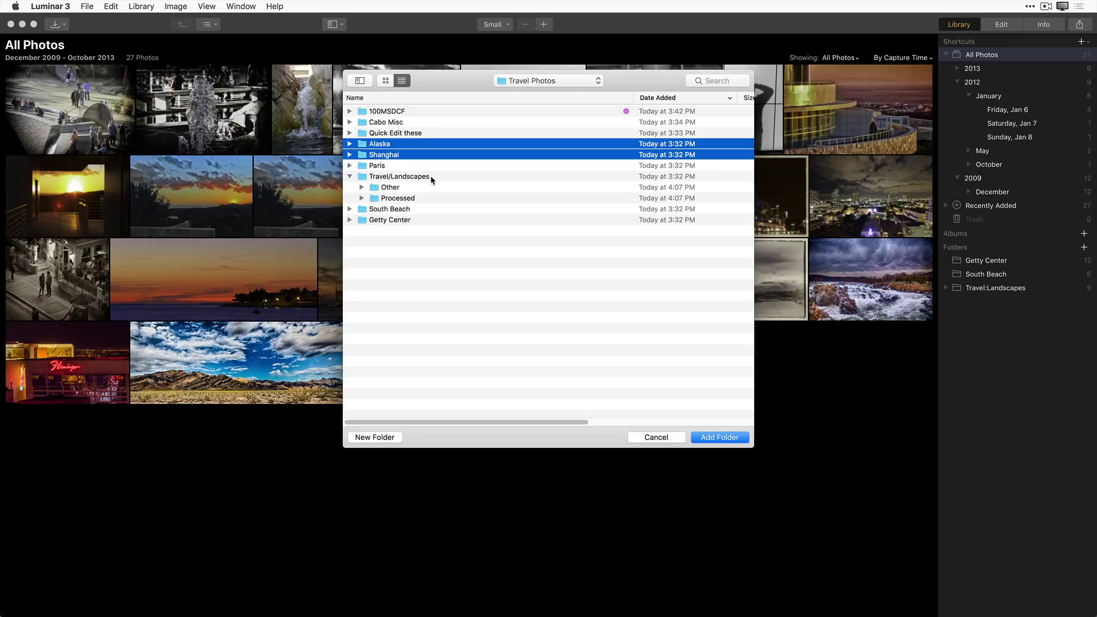
left_click(406, 111, "super")
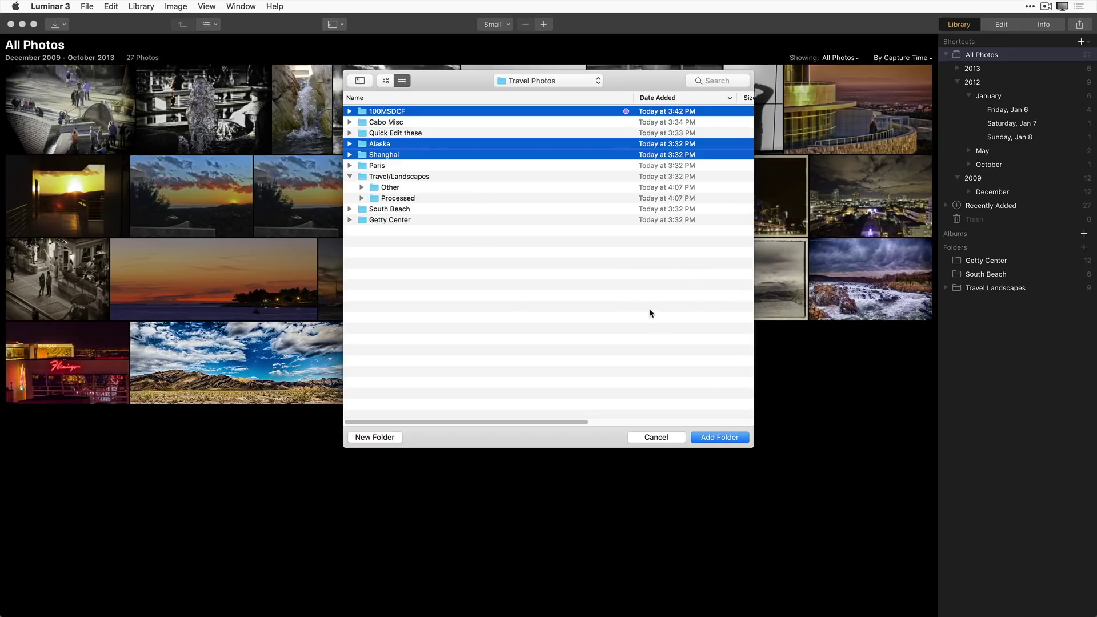
left_click(721, 437)
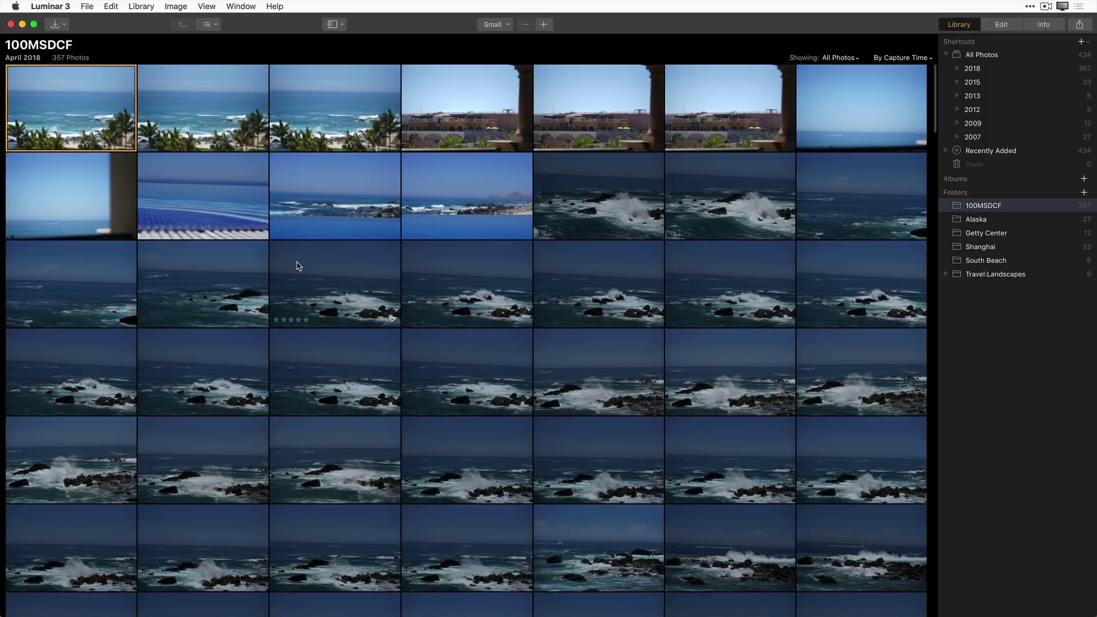
left_click(64, 26)
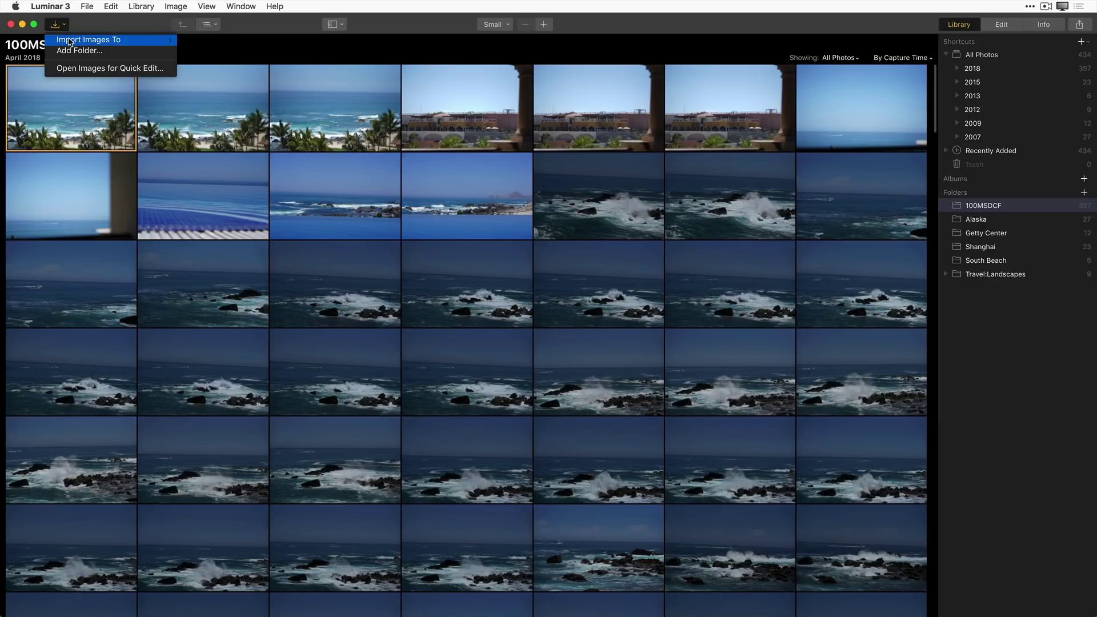
mouse_move(69, 40)
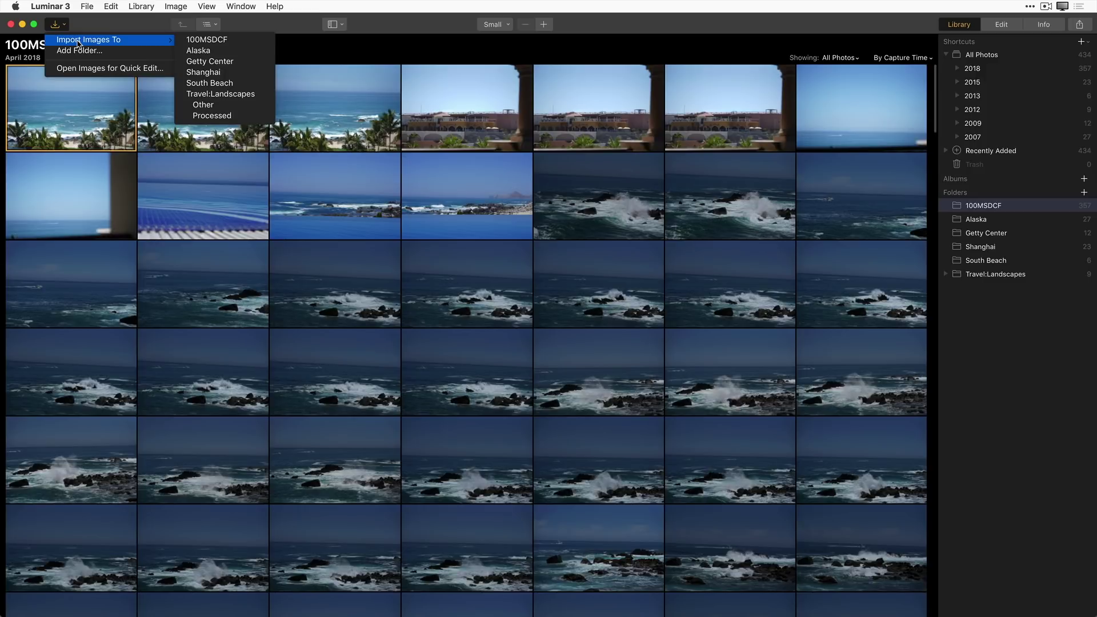
left_click(1058, 318)
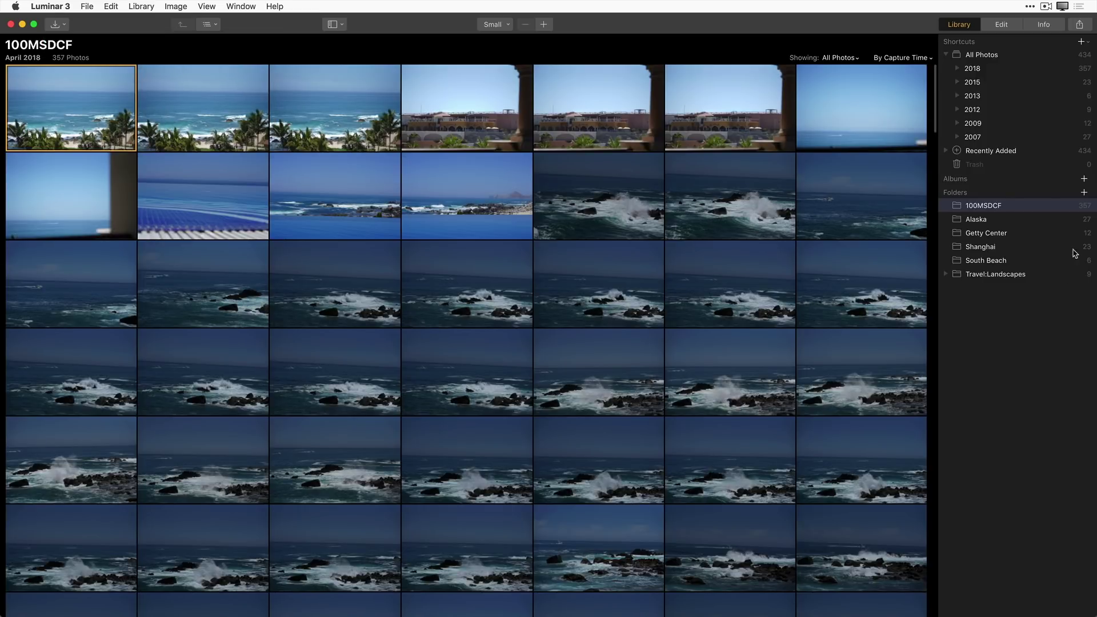
Create a new folder named "Misc to organized" inside Travel Photos and add it to the library
left_click(1083, 193)
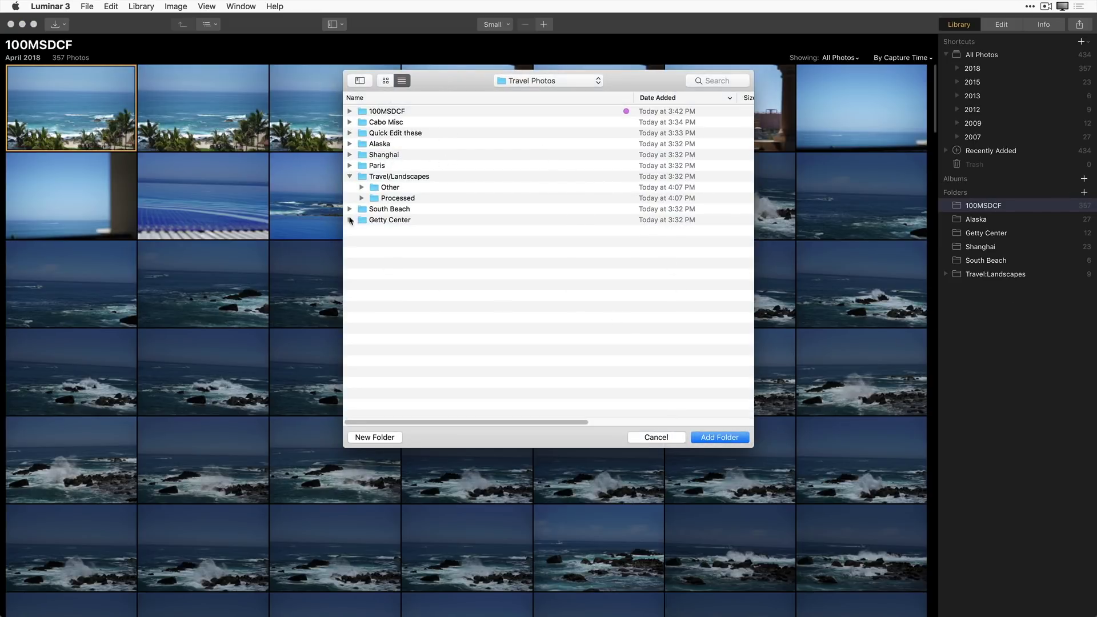
left_click(387, 438)
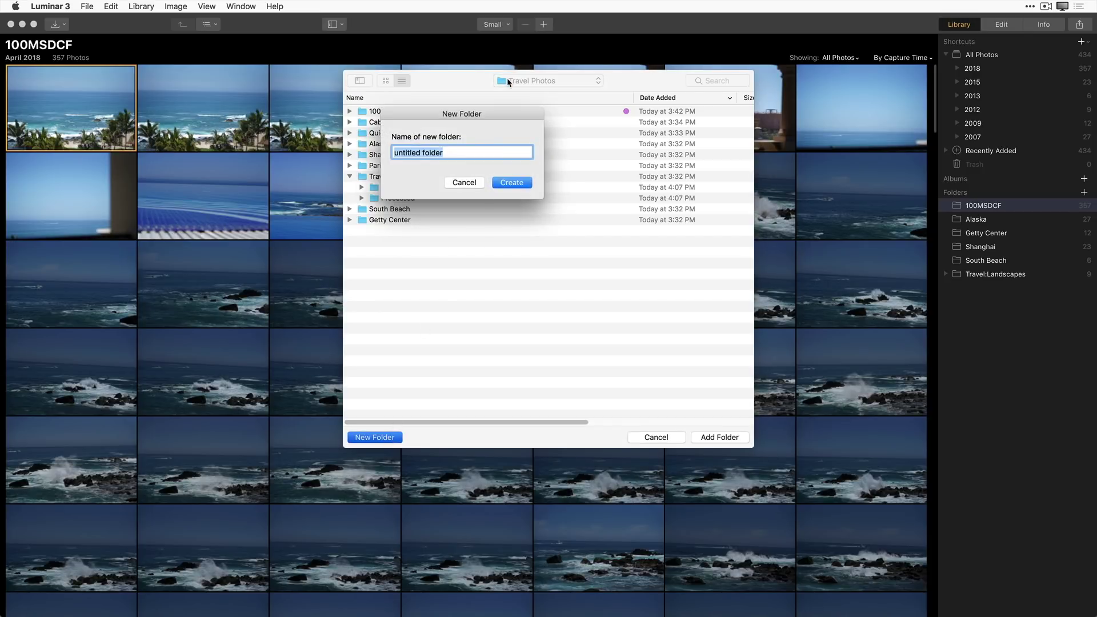
type("Misc to organized")
left_click(518, 182)
left_click(726, 437)
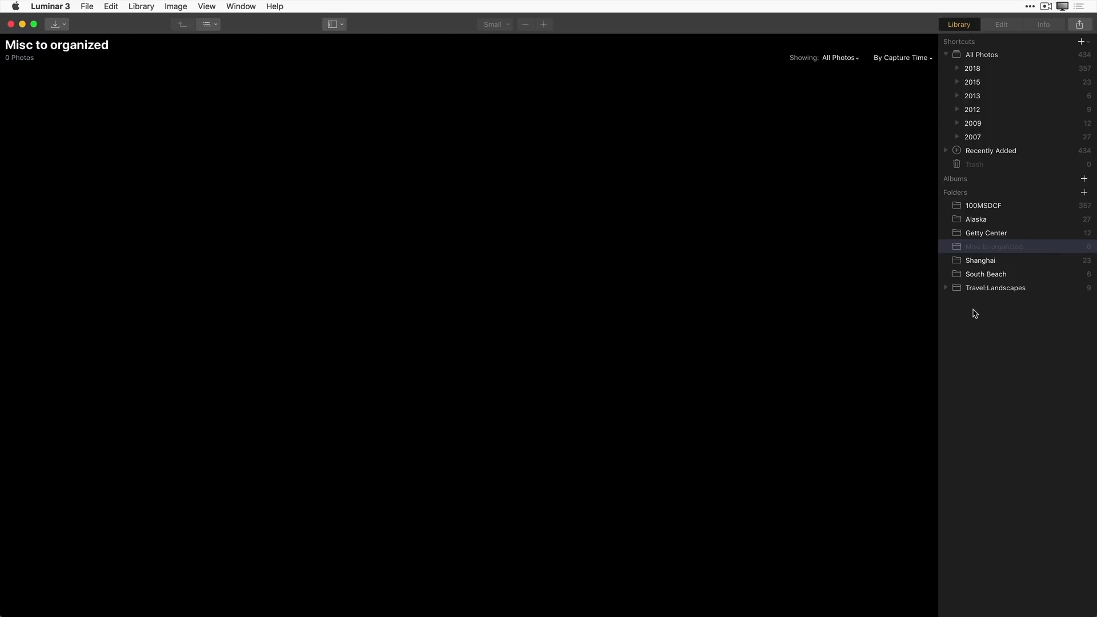
Start an image import to Misc to organized and select Lighthouse.CR2 and the sunflowers JPG from Travel Photos/Quick Edit these
left_click(64, 24)
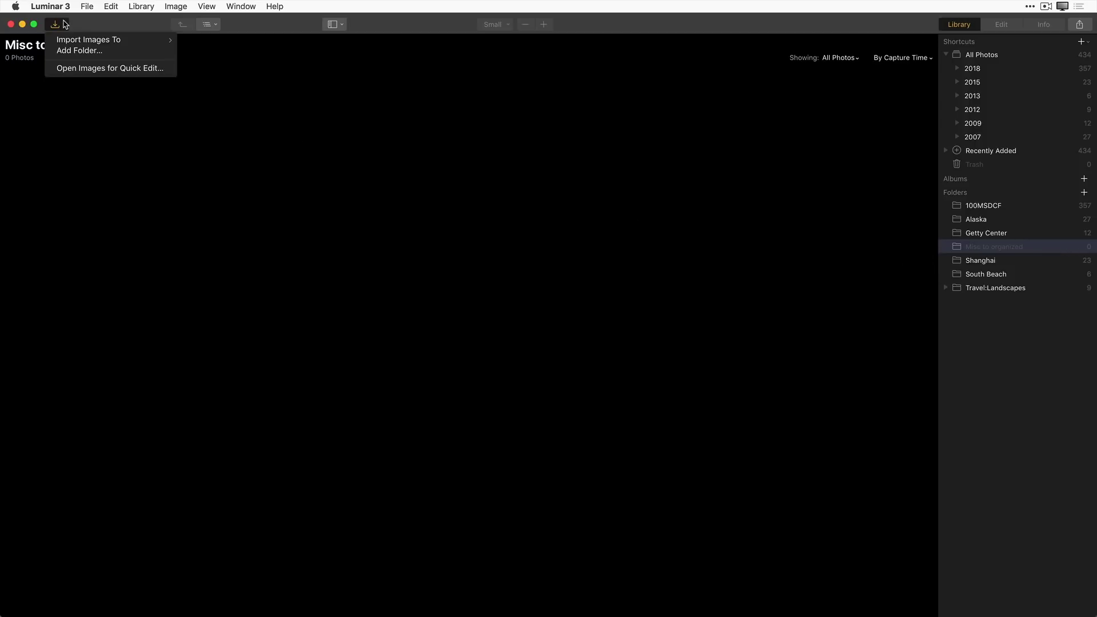
mouse_move(66, 40)
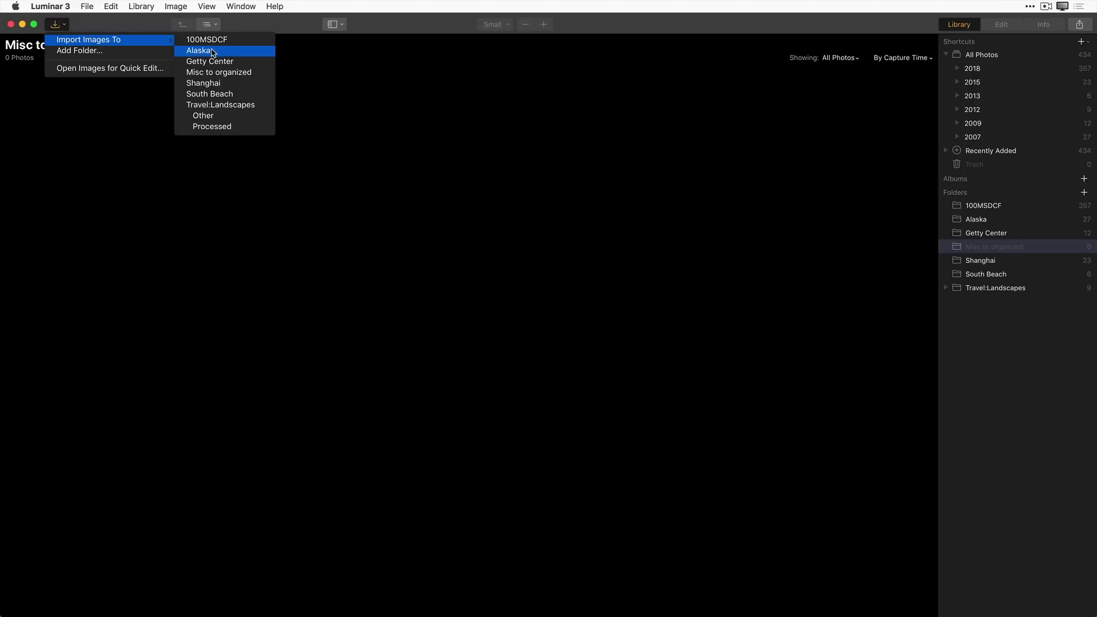
left_click(234, 72)
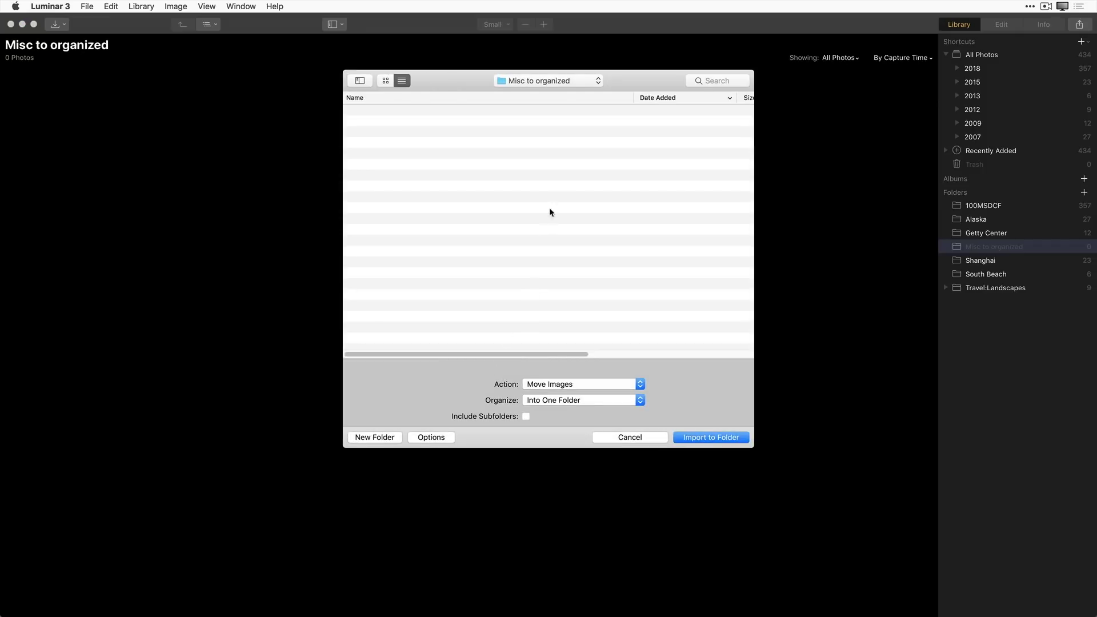
left_click(592, 83)
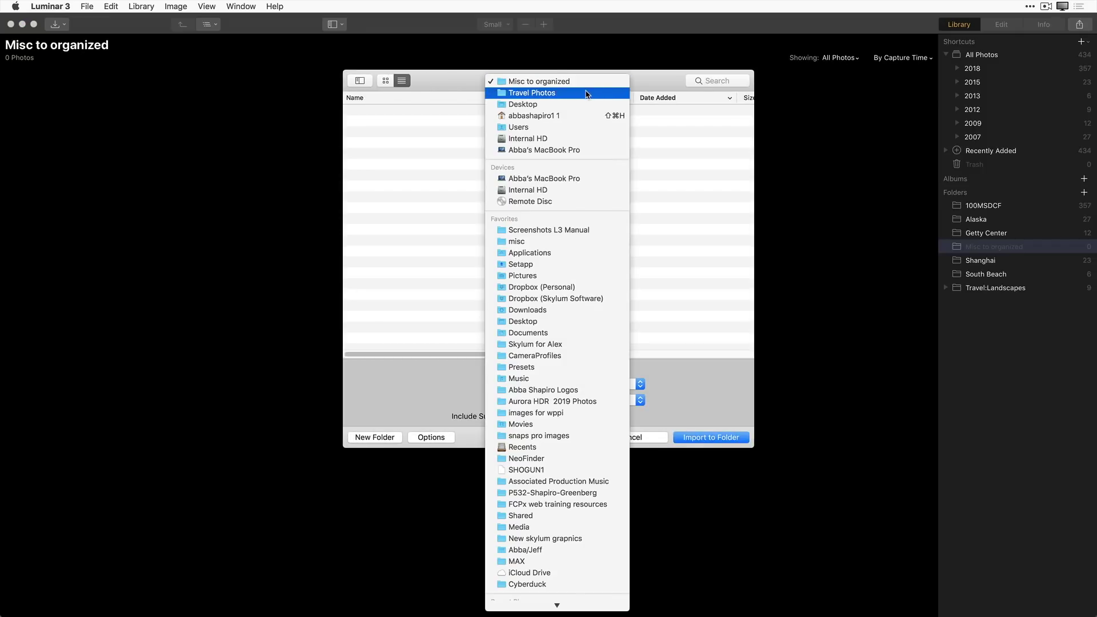
left_click(586, 94)
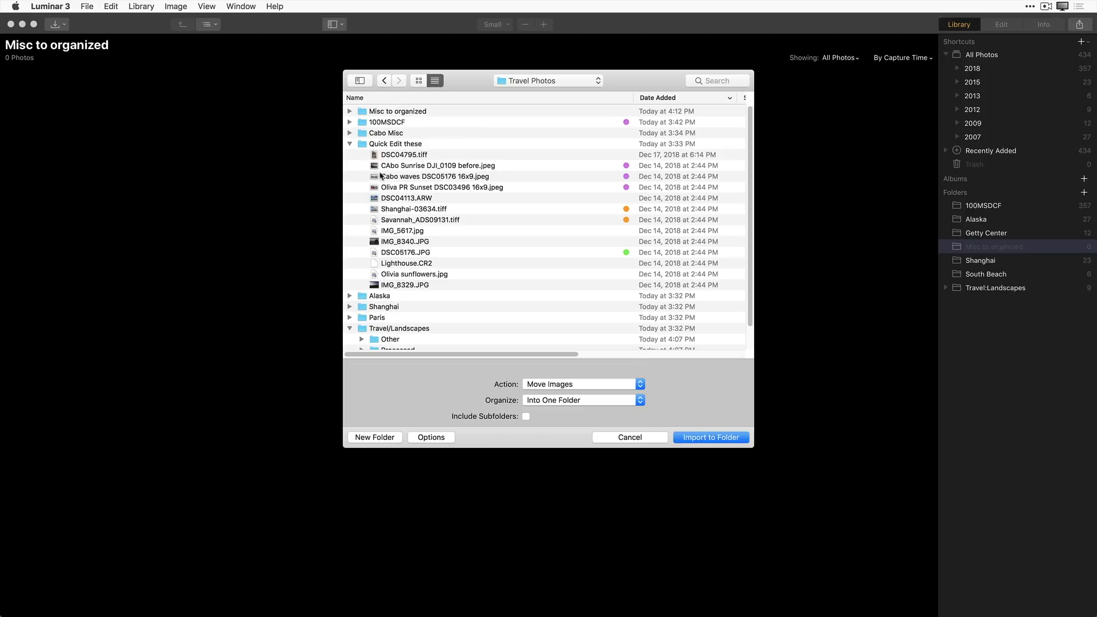
left_click(401, 277)
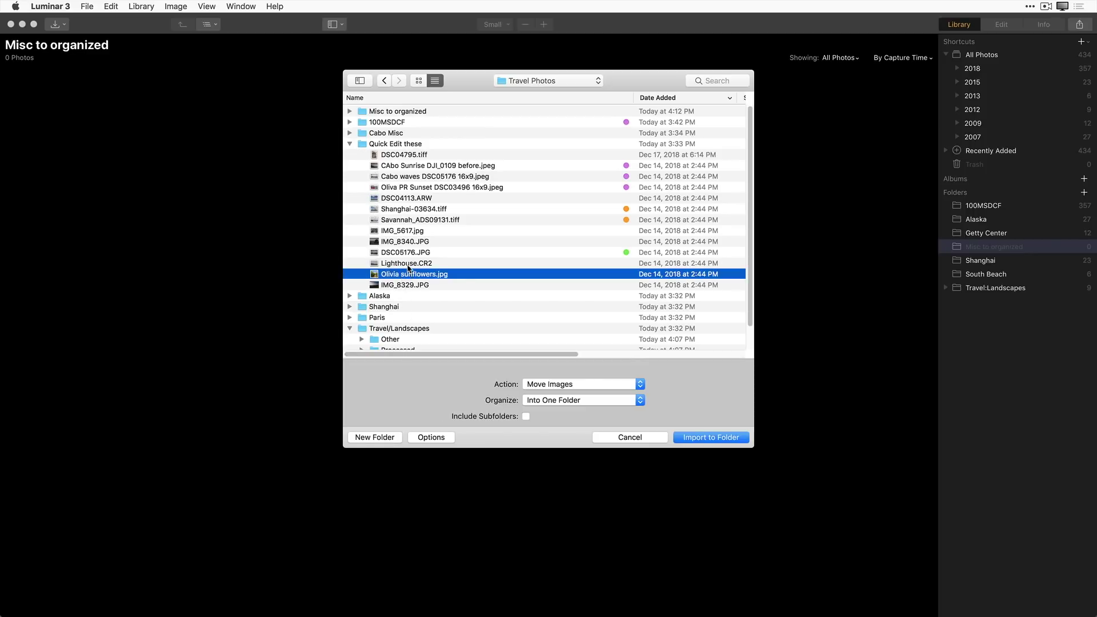
left_click(407, 264, "super")
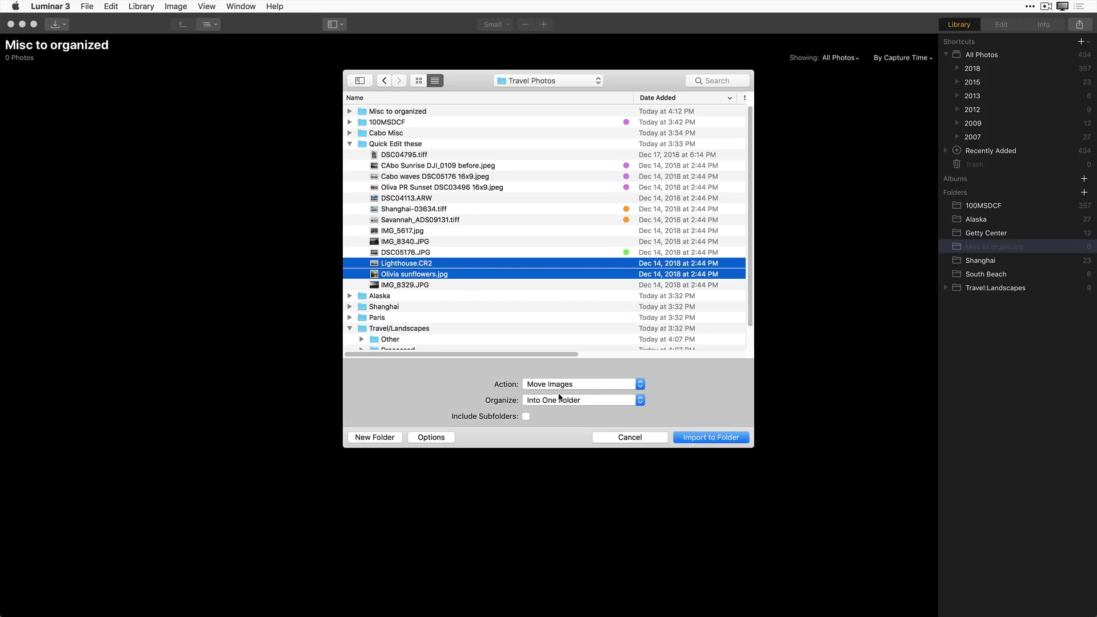
Set the import action to Copy Images, organized by Year/Month/Day, and import the two selected images
left_click(427, 438)
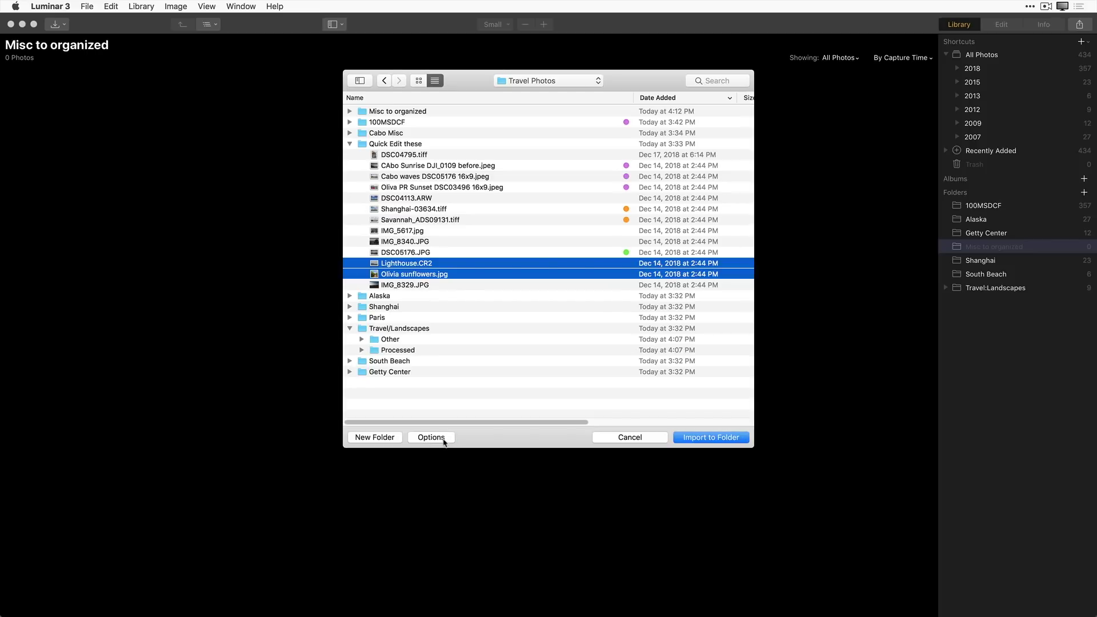
left_click(443, 440)
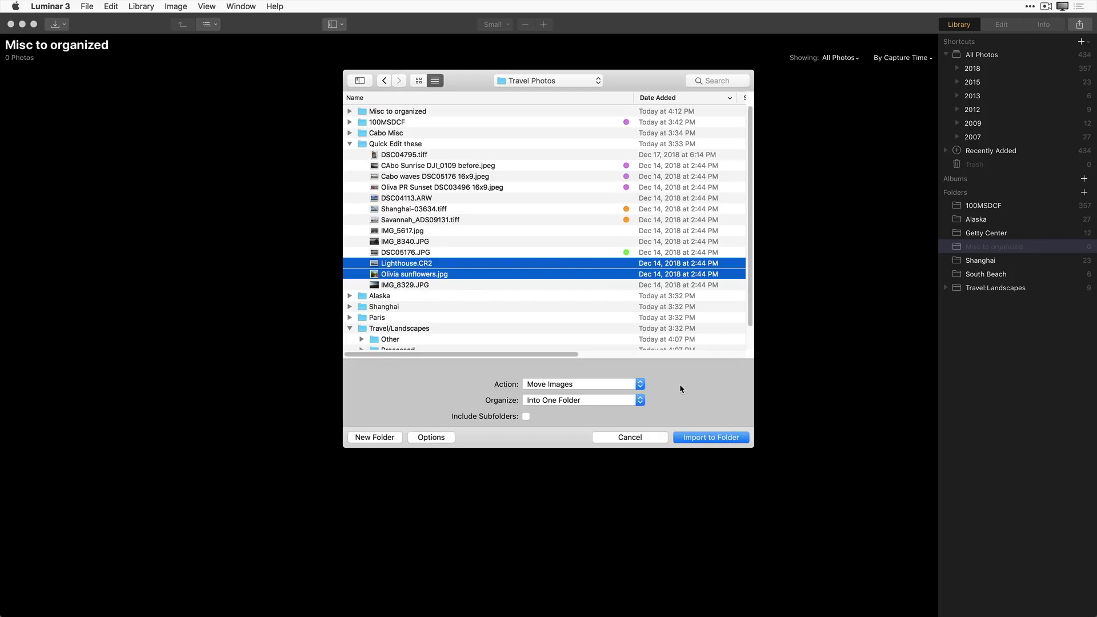
left_click(638, 384)
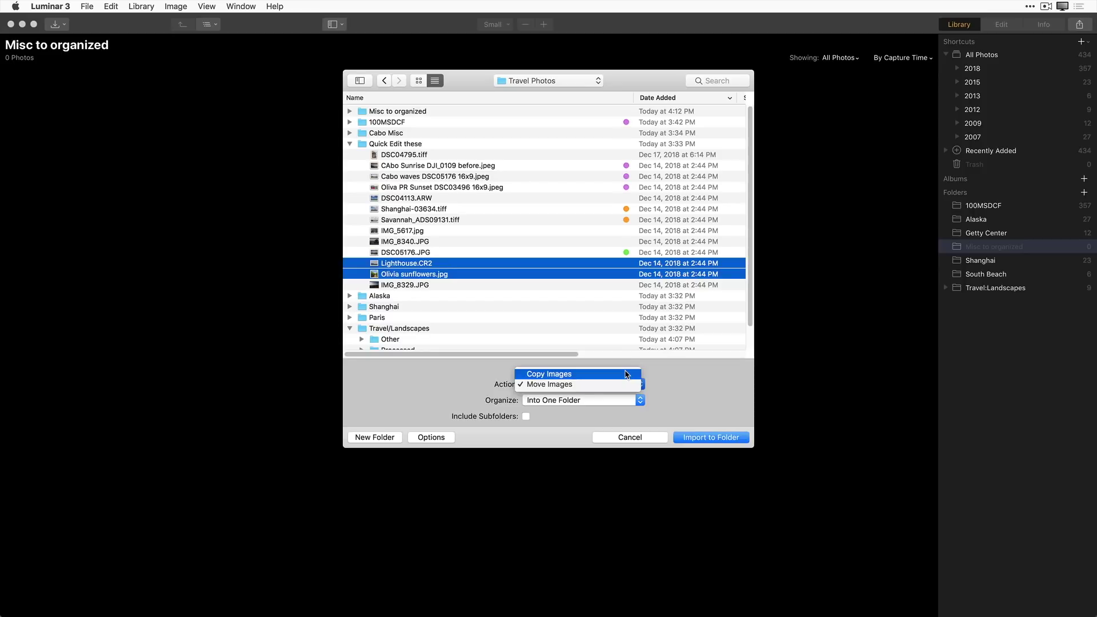
left_click(626, 374)
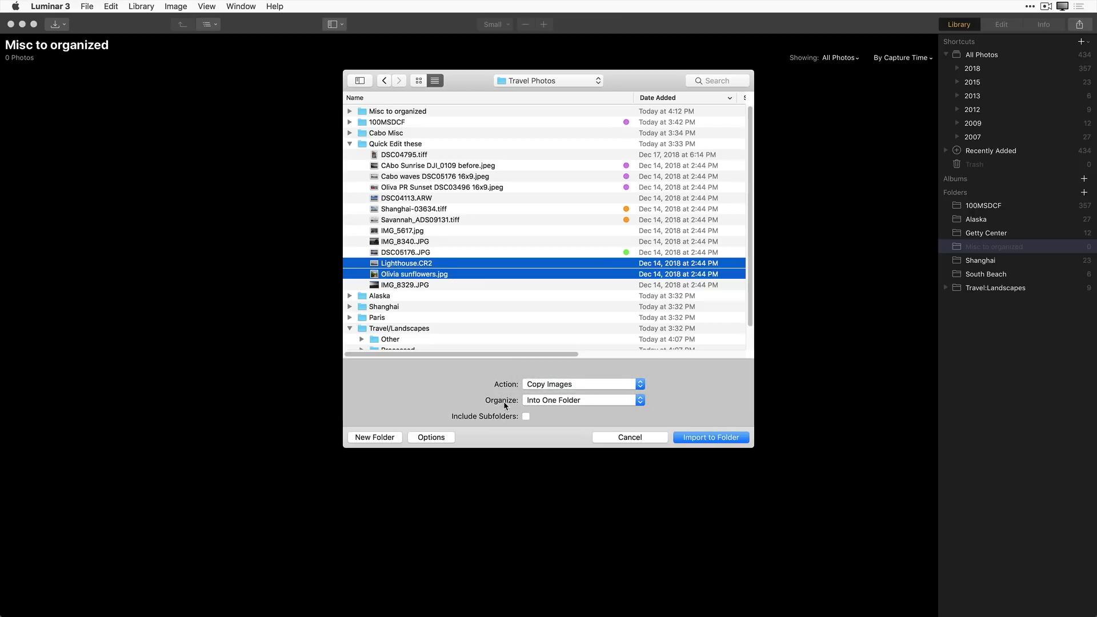
left_click(640, 402)
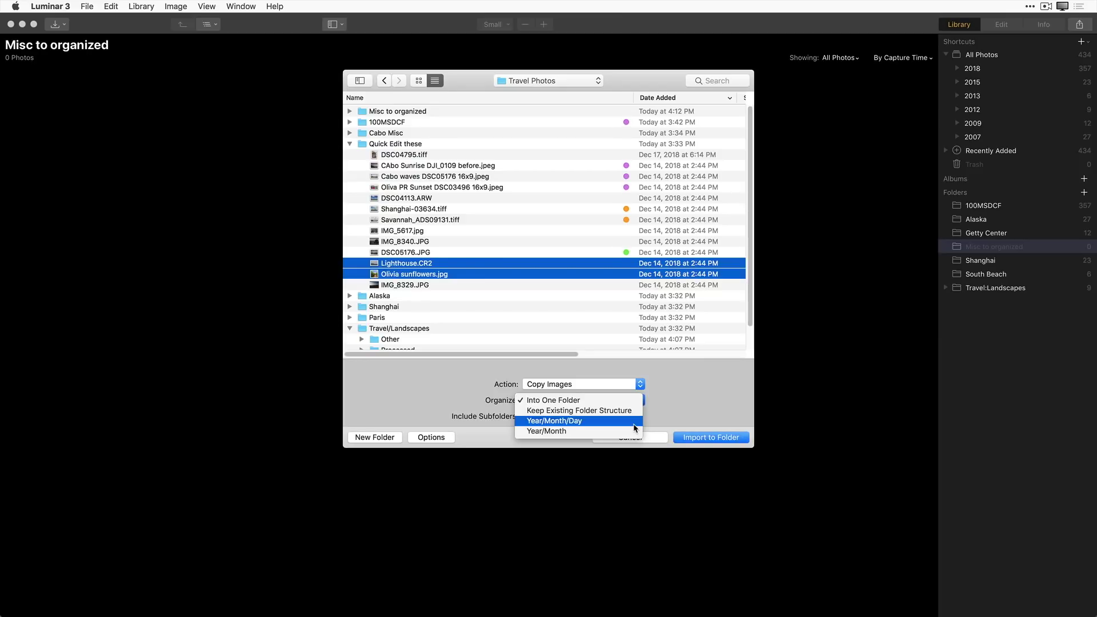
left_click(633, 424)
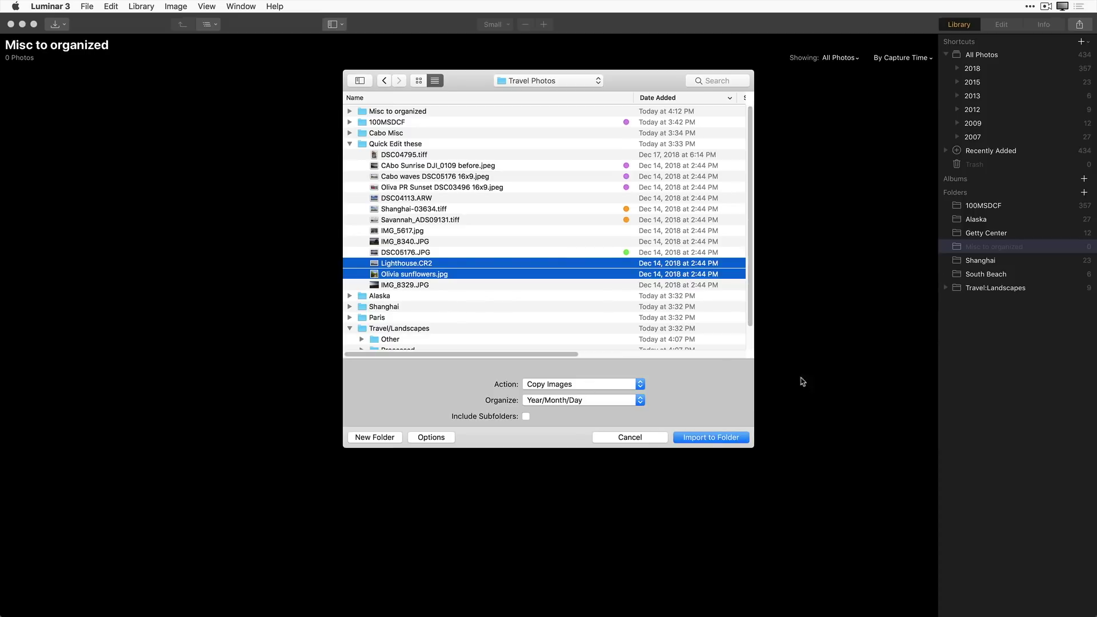
left_click(711, 436)
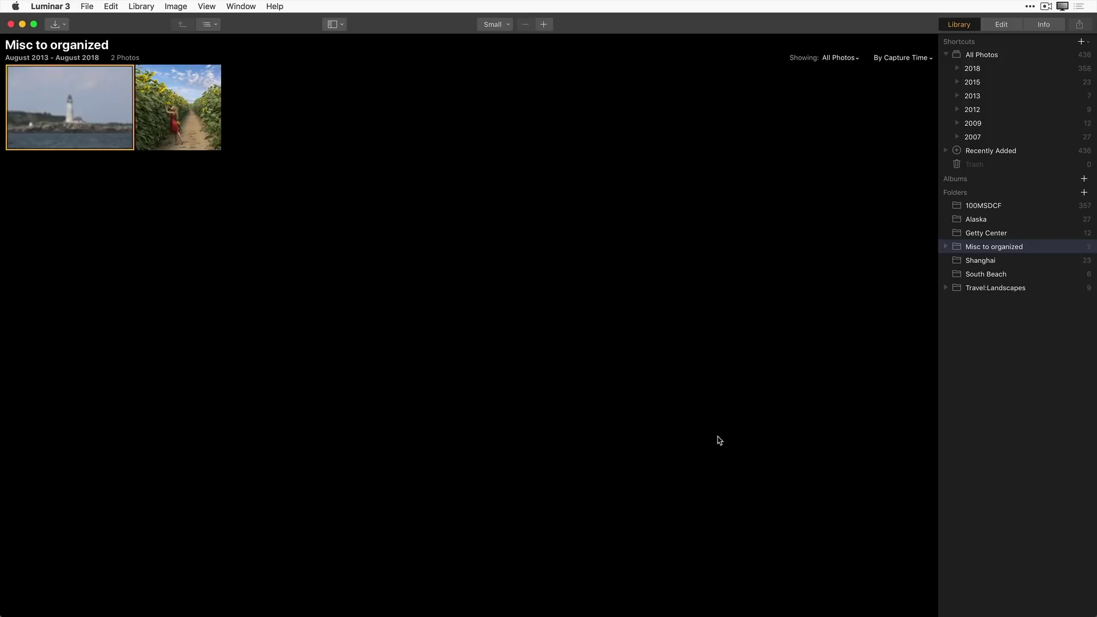
Rename the Misc to organized library folder as "Misc to organize"
right_click(1020, 252)
left_click(1032, 253)
right_click(1020, 253)
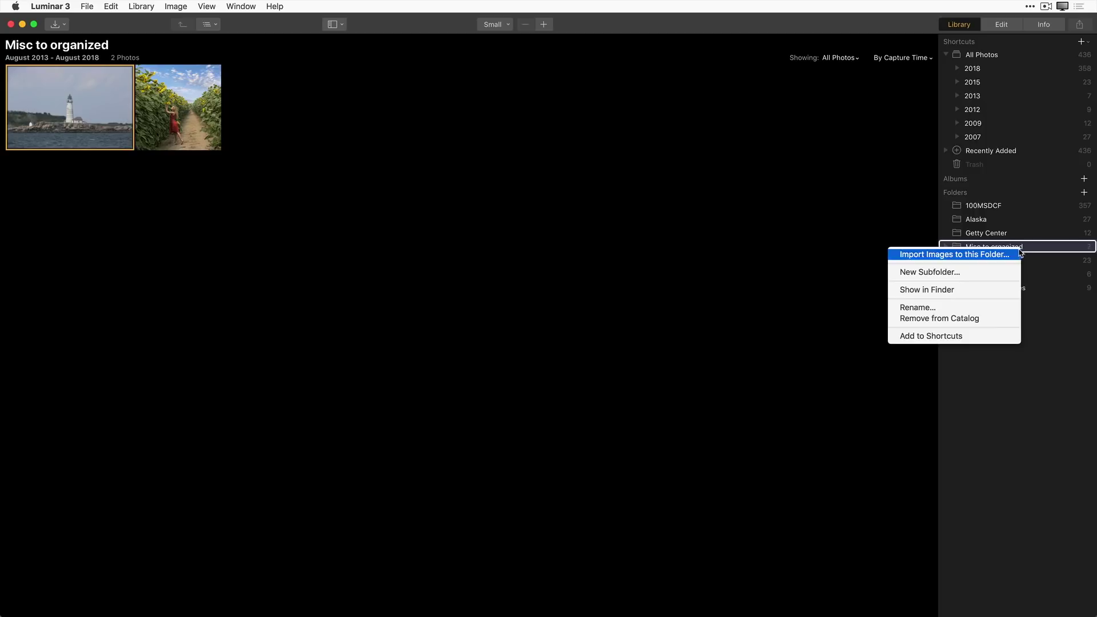
left_click(978, 309)
left_click(1027, 249)
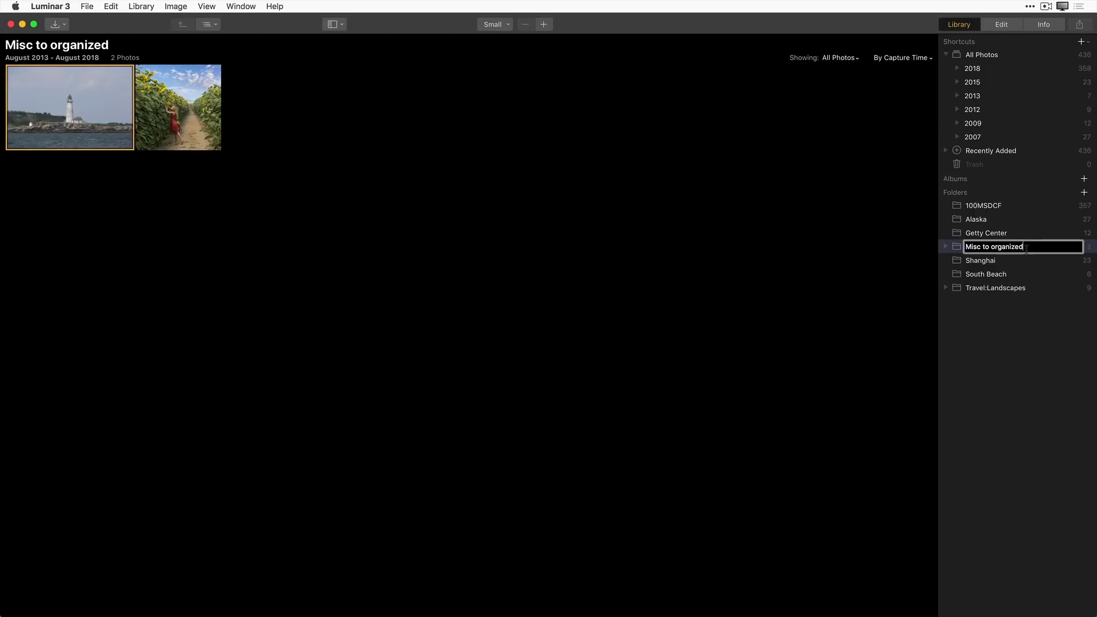
key("BackSpace")
key("Return")
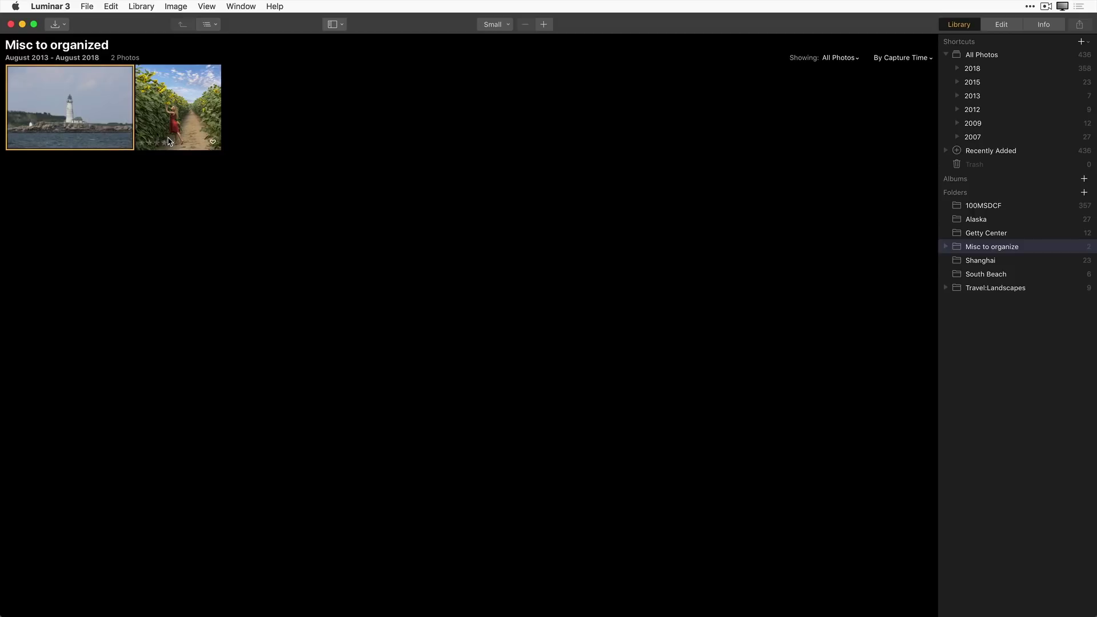
Reveal the Misc to organize folder in Finder and open it to view its contents
right_click(992, 248)
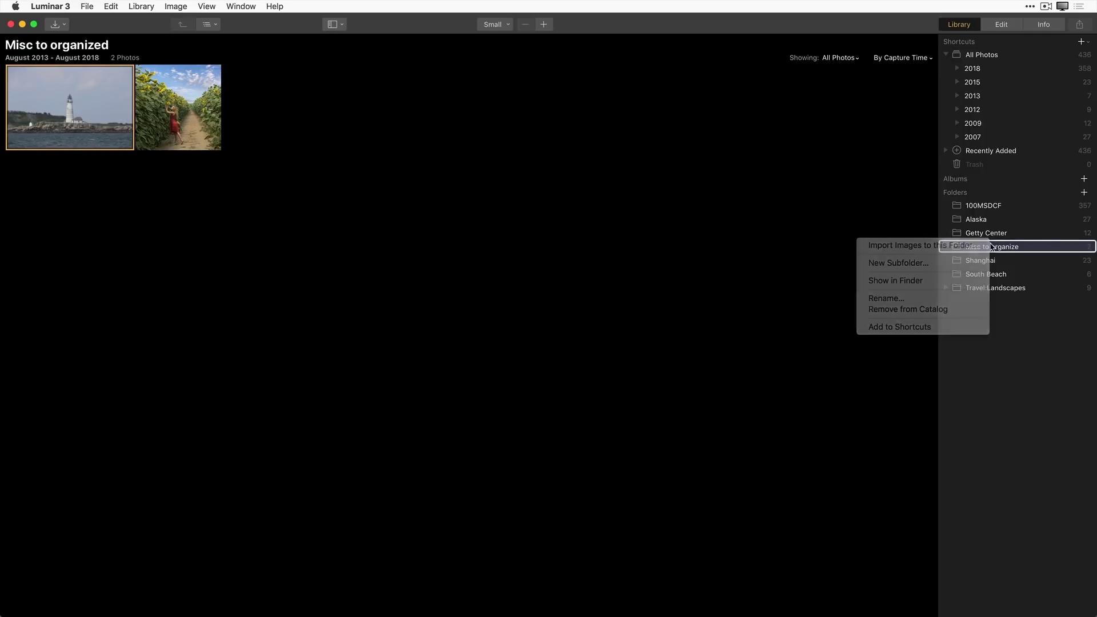
left_click(992, 248)
right_click(992, 249)
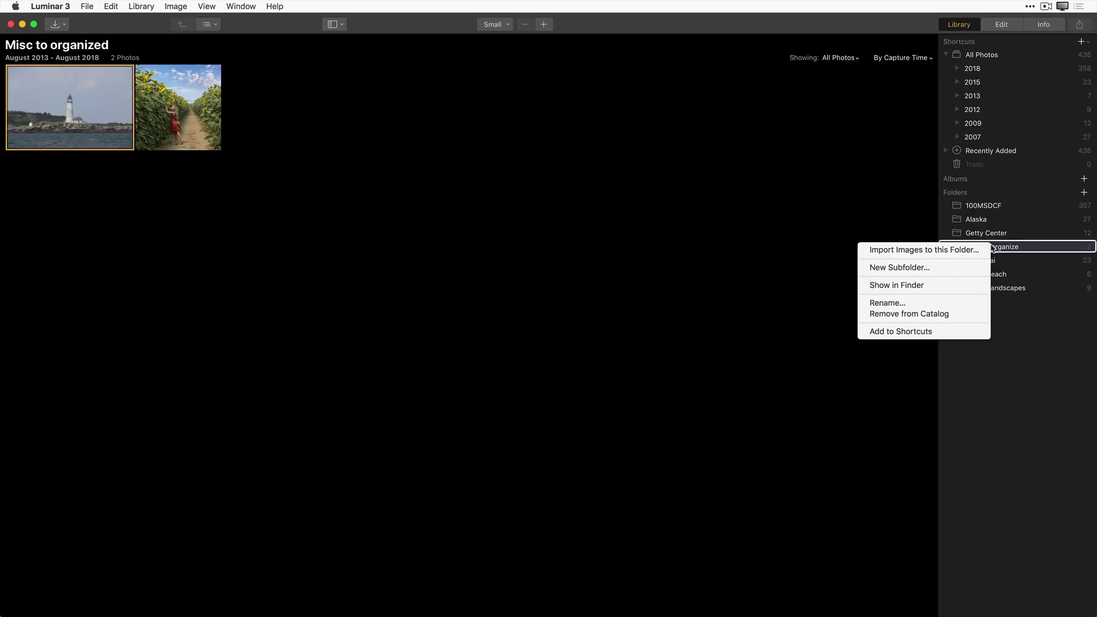
left_click(925, 288)
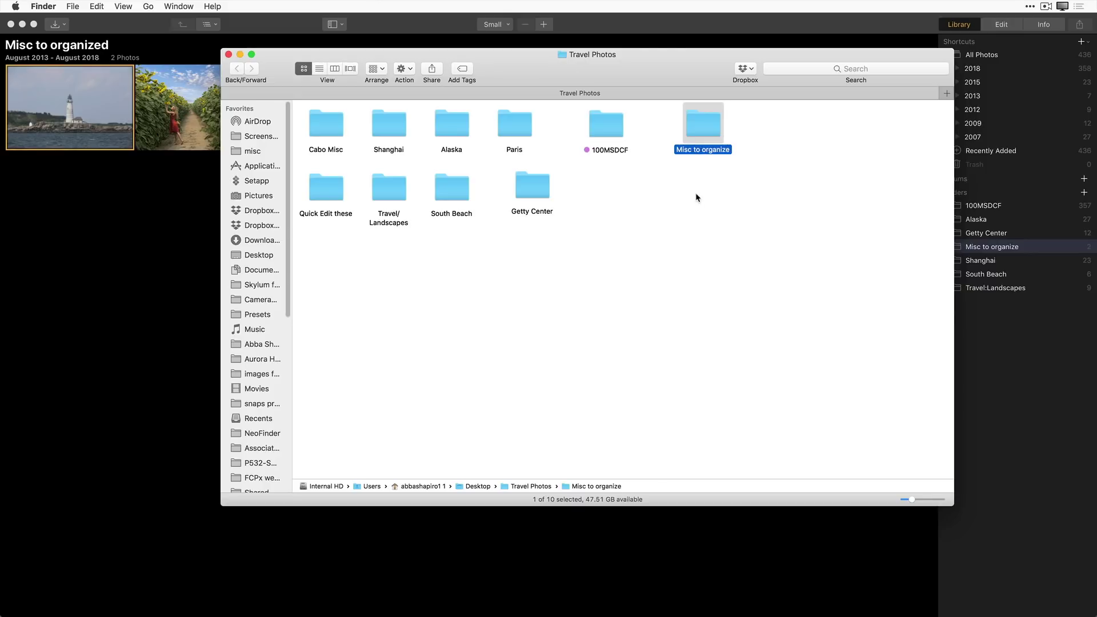
double_click(705, 128)
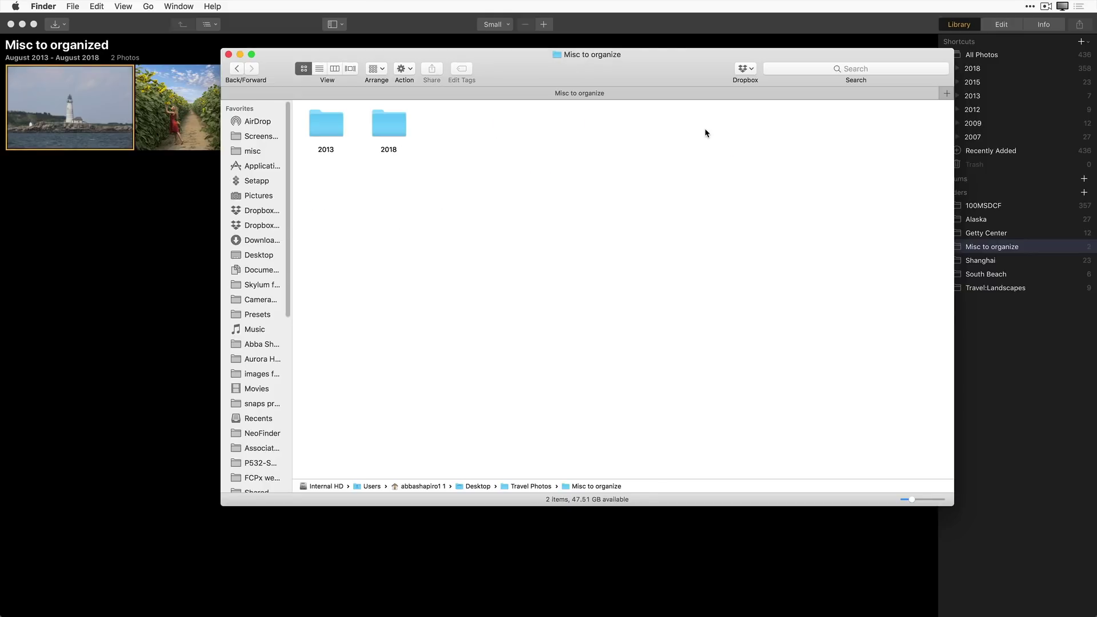
Inspect the 2013 folder and its 08 subfolder in Finder and close the Finder window
right_click(325, 130)
left_click(316, 130)
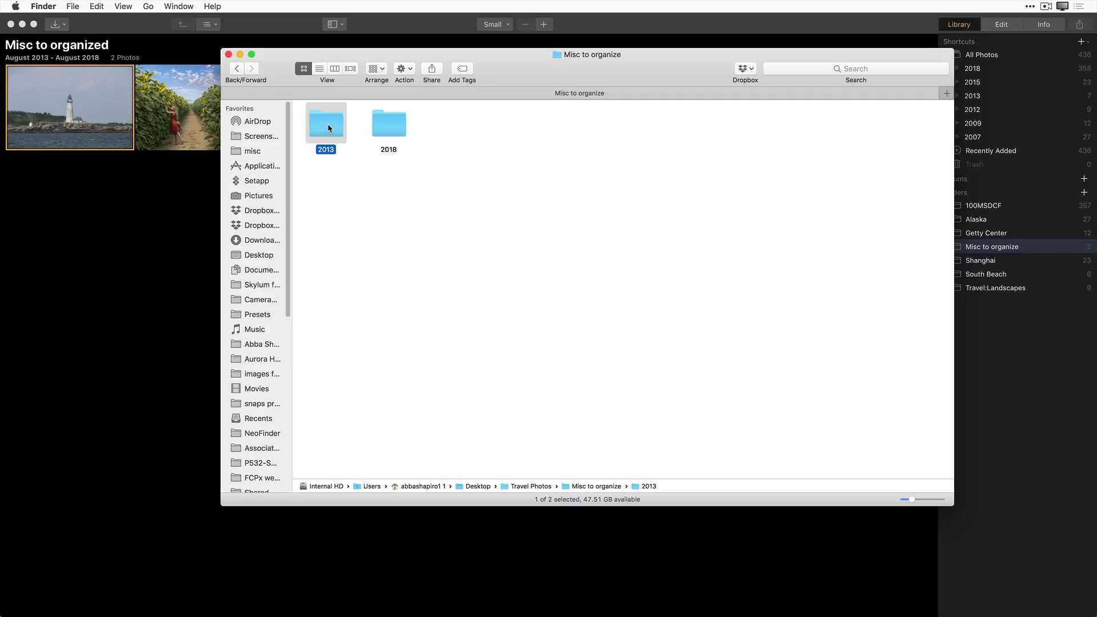
double_click(328, 127)
left_click(327, 131)
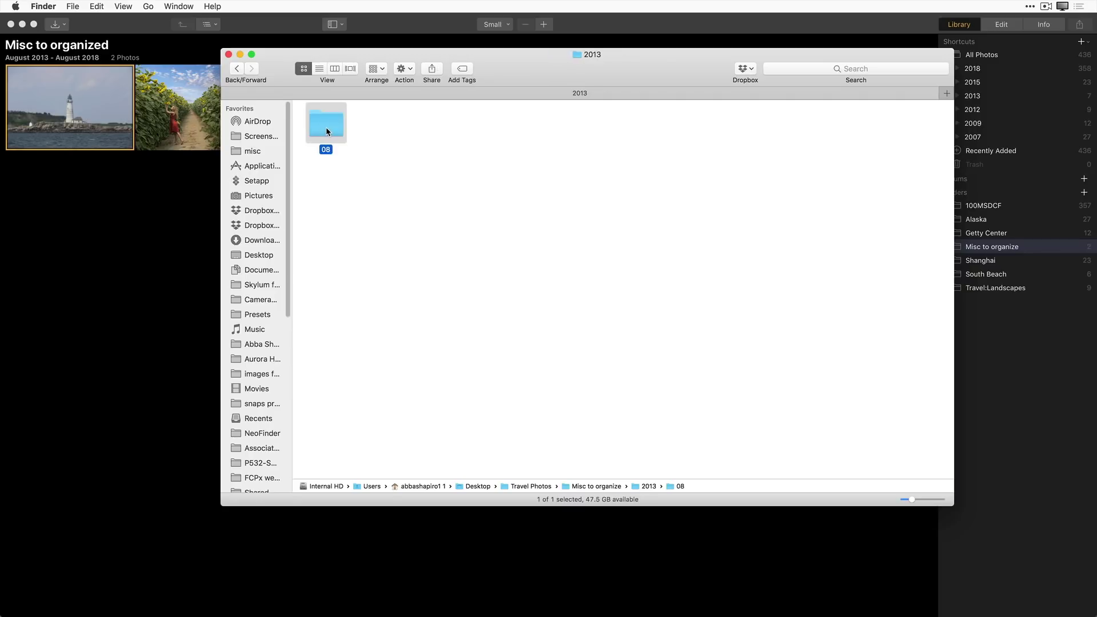
double_click(327, 125)
left_click(326, 126)
left_click(228, 55)
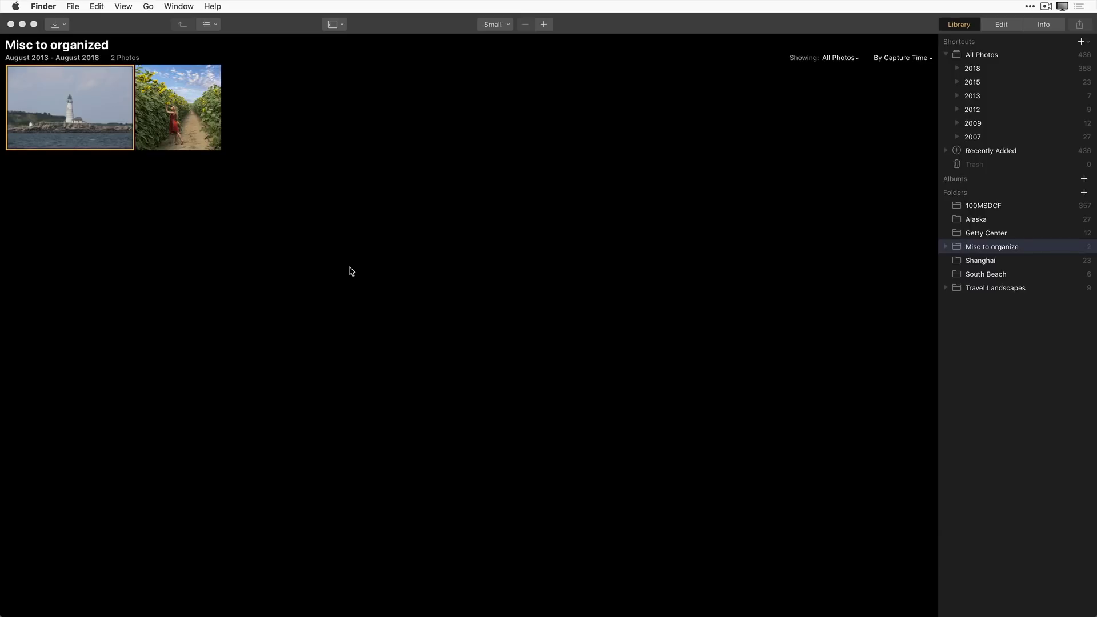
Display All Photos in Luminar 3 and browse through the thumbnails of the whole library
mouse_move(152, 140)
left_click(989, 58)
left_click(990, 59)
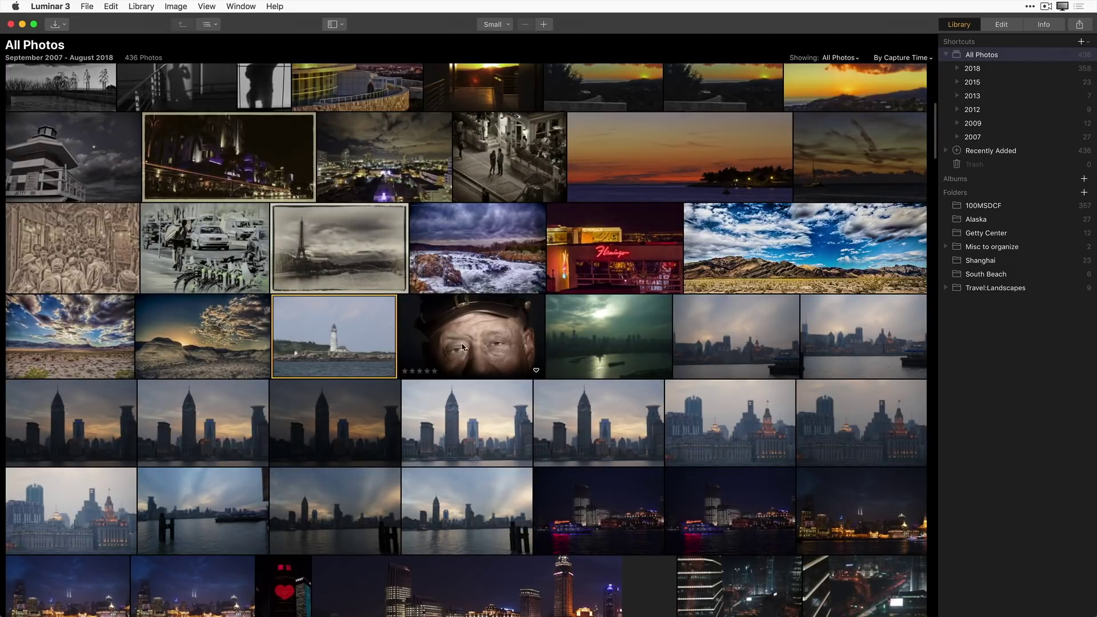
left_click(64, 24)
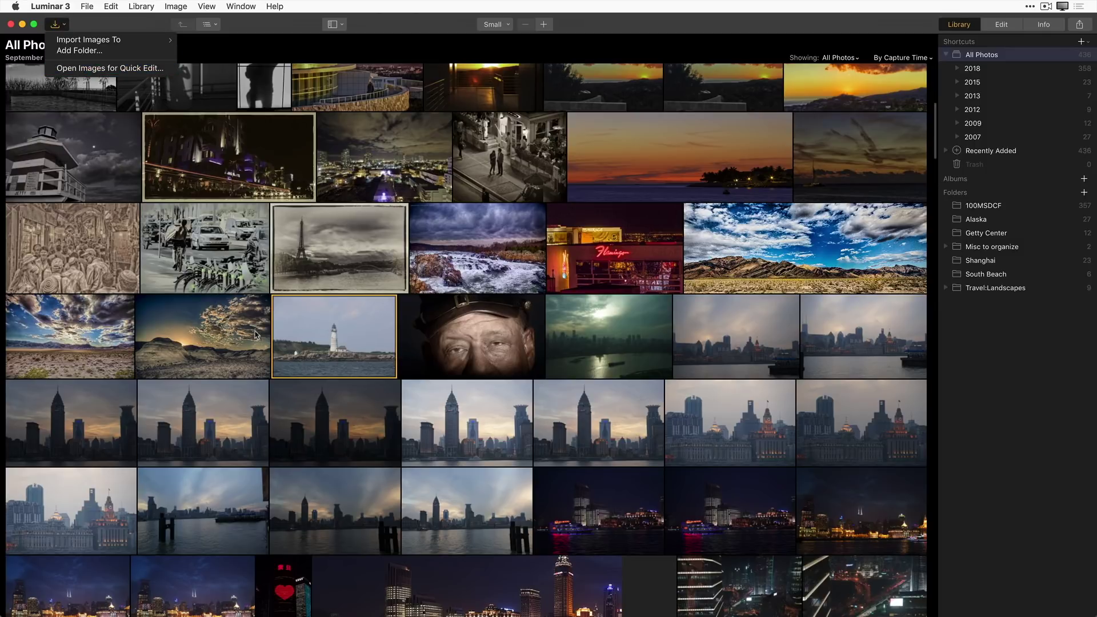
left_click(455, 345)
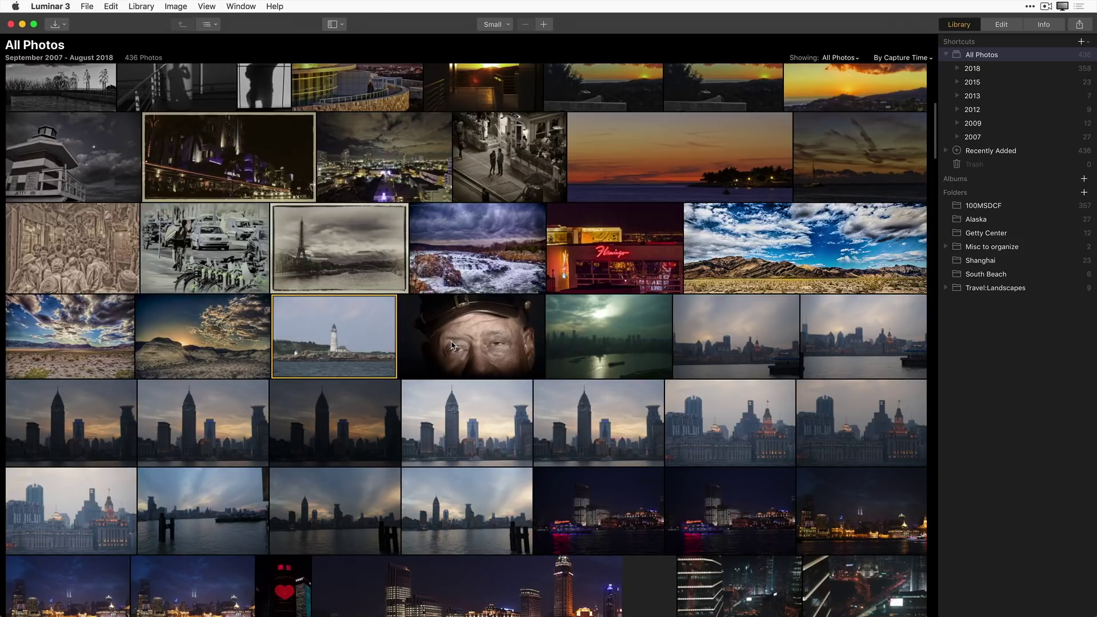
scroll(537, 420, "down", 10)
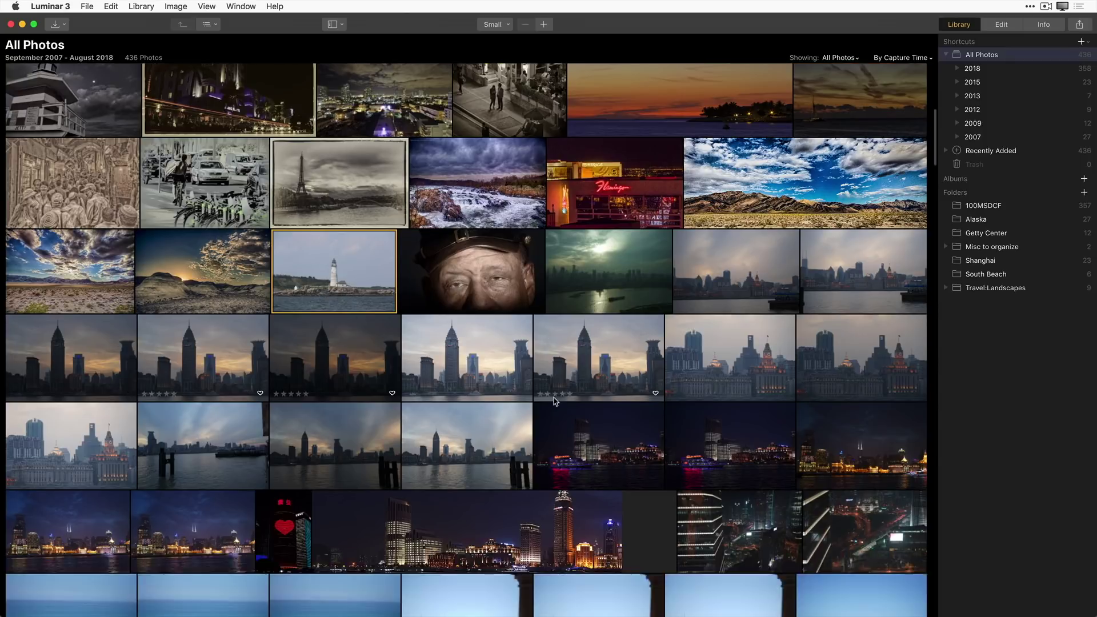
scroll(551, 417, "down", 15)
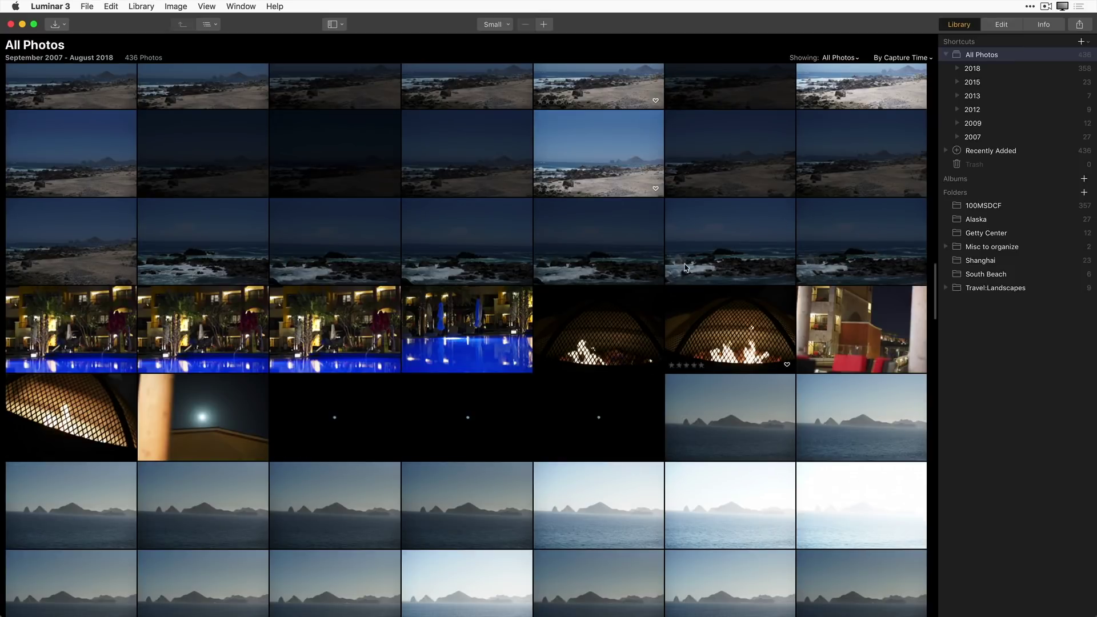
Browse All Photos and review the available sort orders and display filters, leaving both settings as they are
scroll(372, 429, "down", 15)
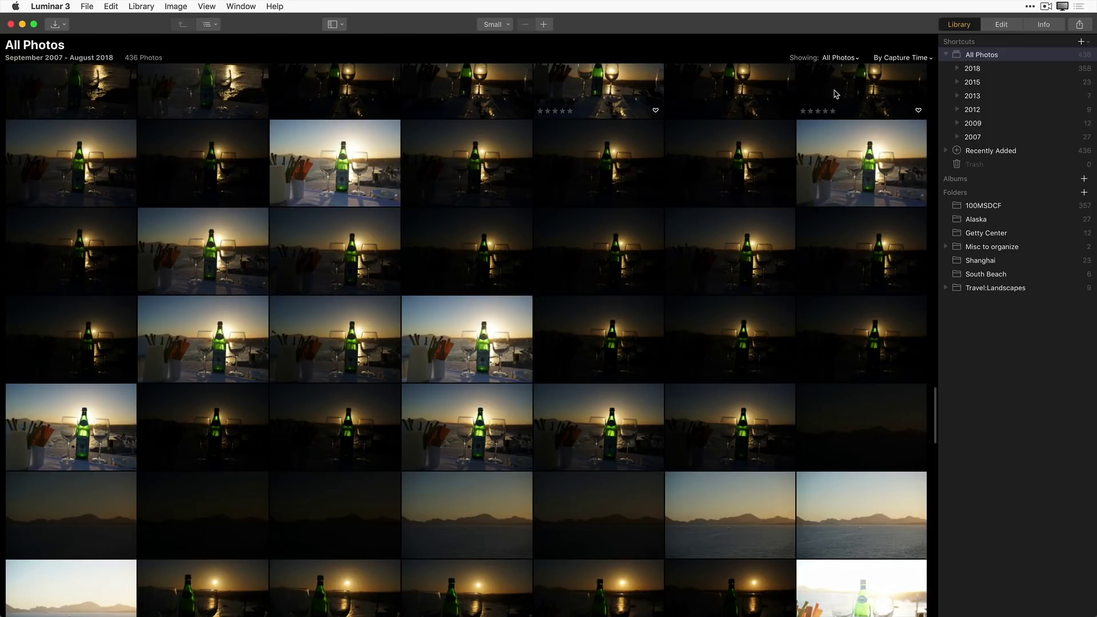
left_click(900, 59)
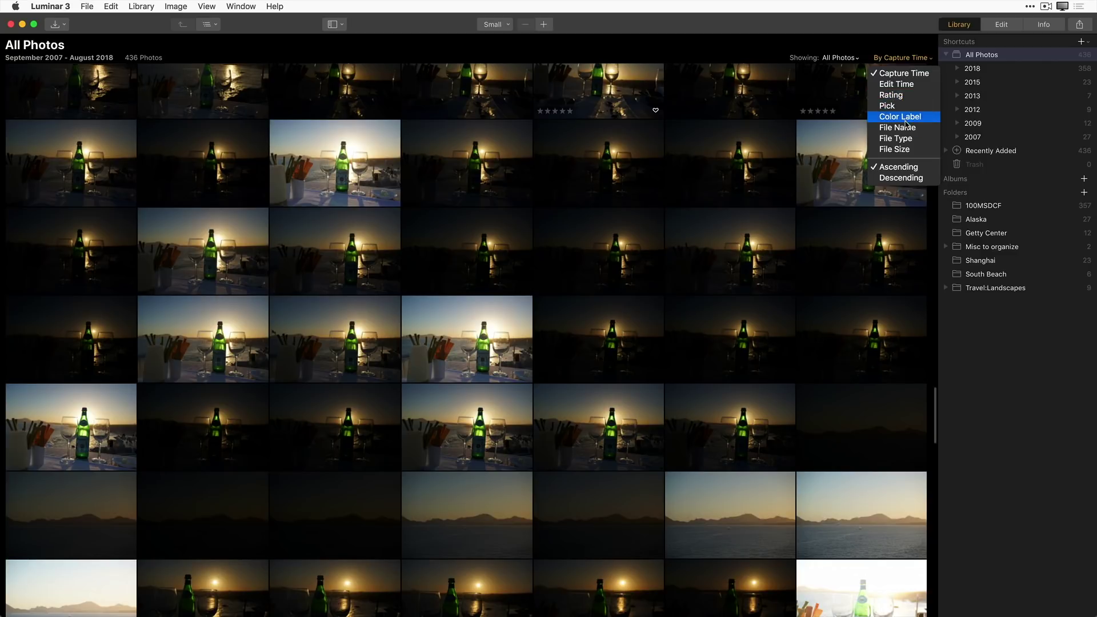
left_click(694, 157)
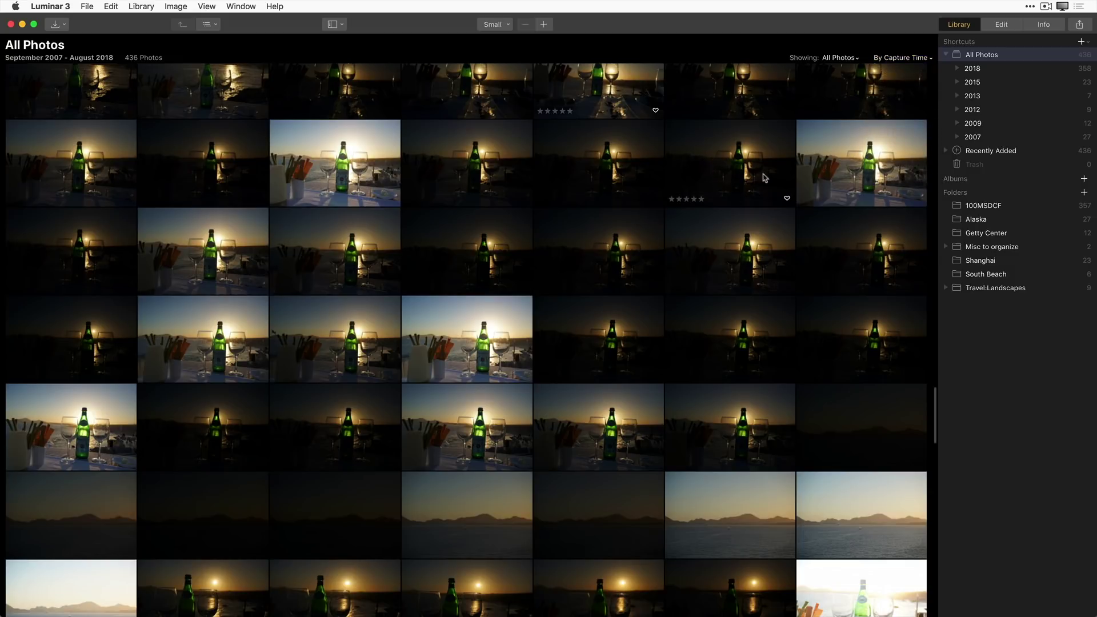
scroll(802, 148, "up", 15)
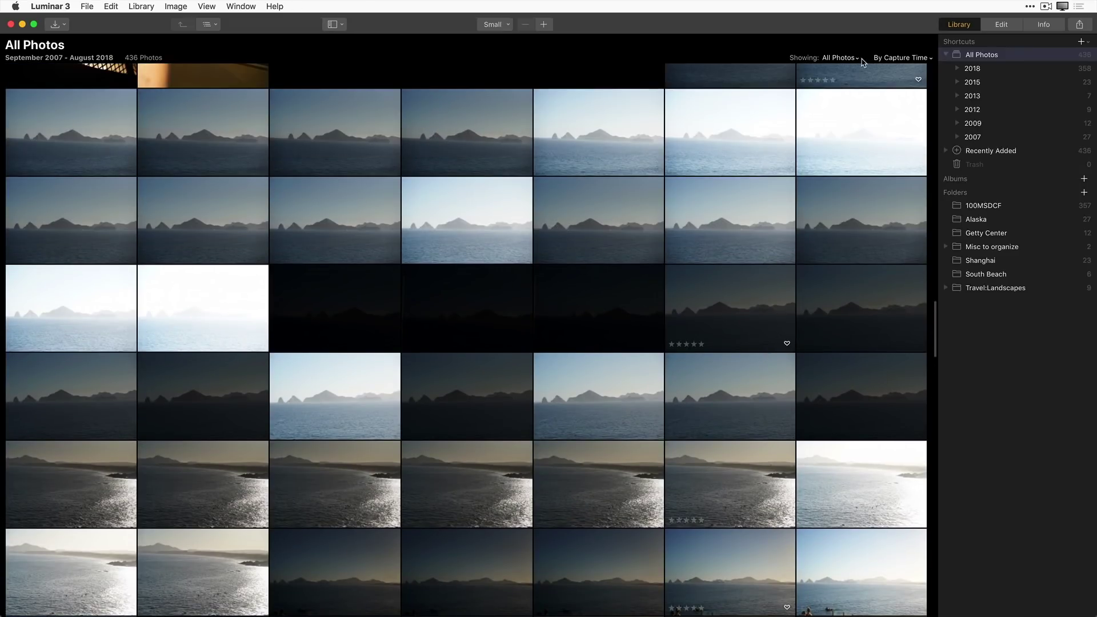
left_click(858, 59)
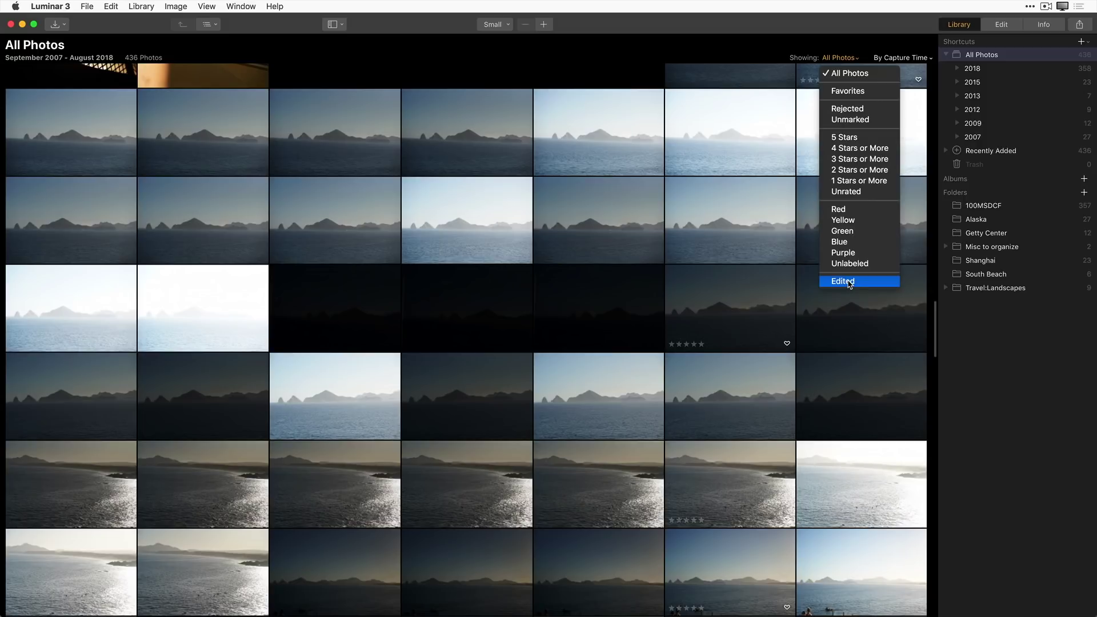
left_click(407, 230)
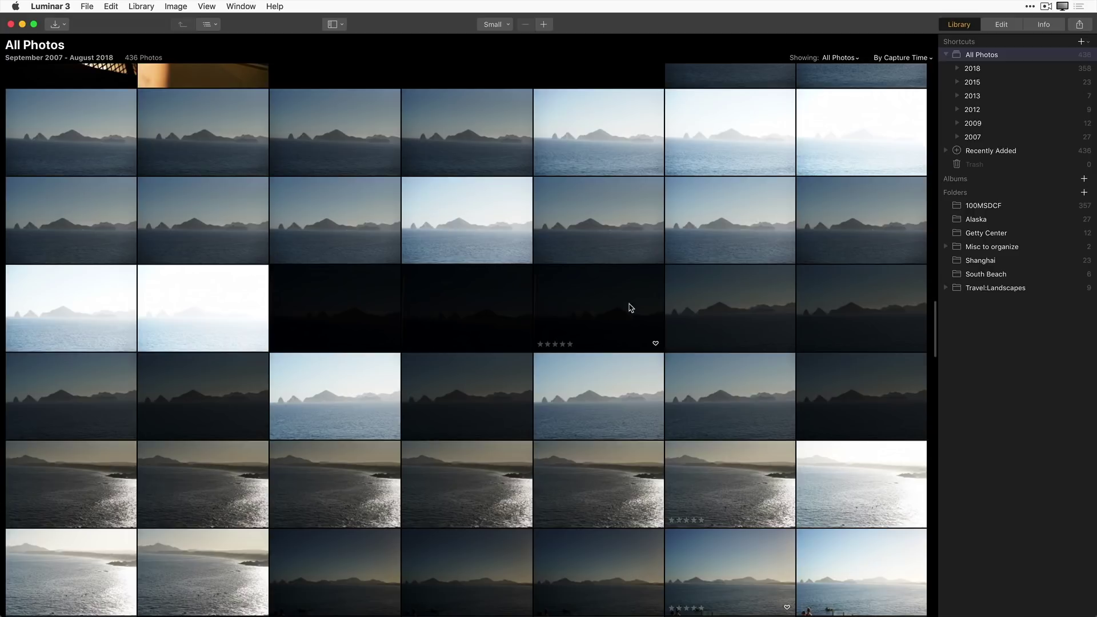
Step the library thumbnail size through Medium and Large up to Largest
scroll(631, 308, "up", 5)
scroll(629, 318, "down", 3)
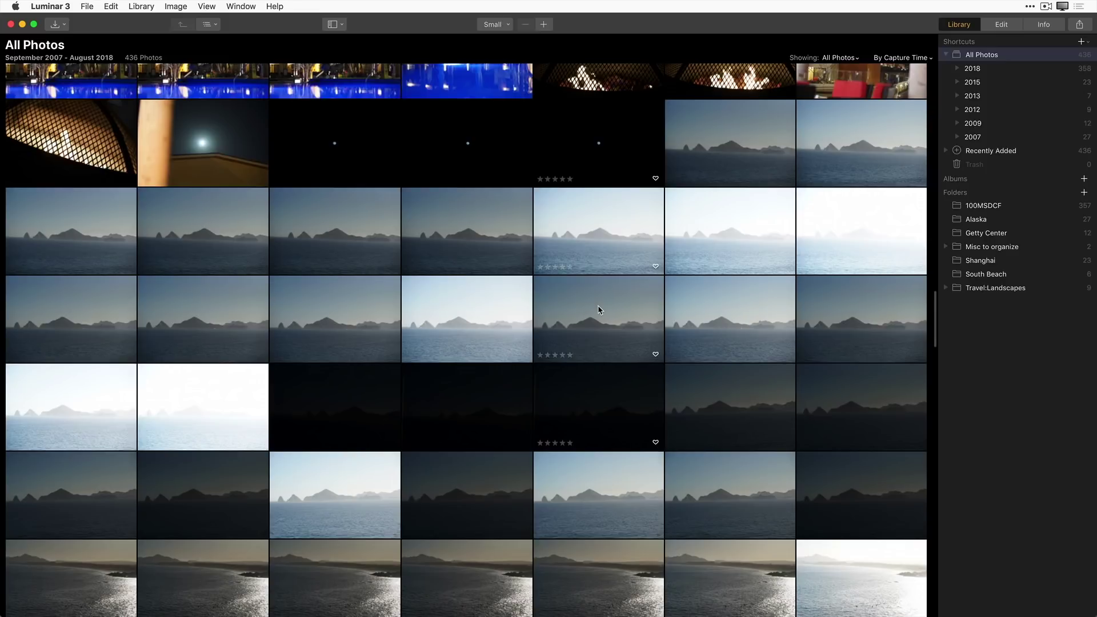
scroll(598, 305, "up", 10)
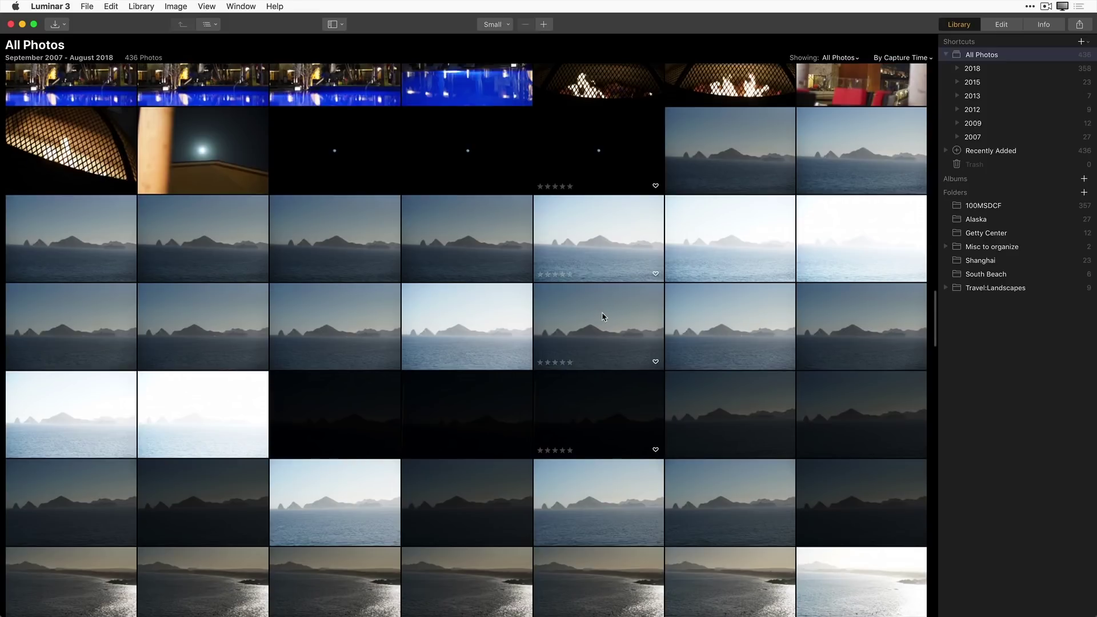
scroll(605, 318, "up", 10)
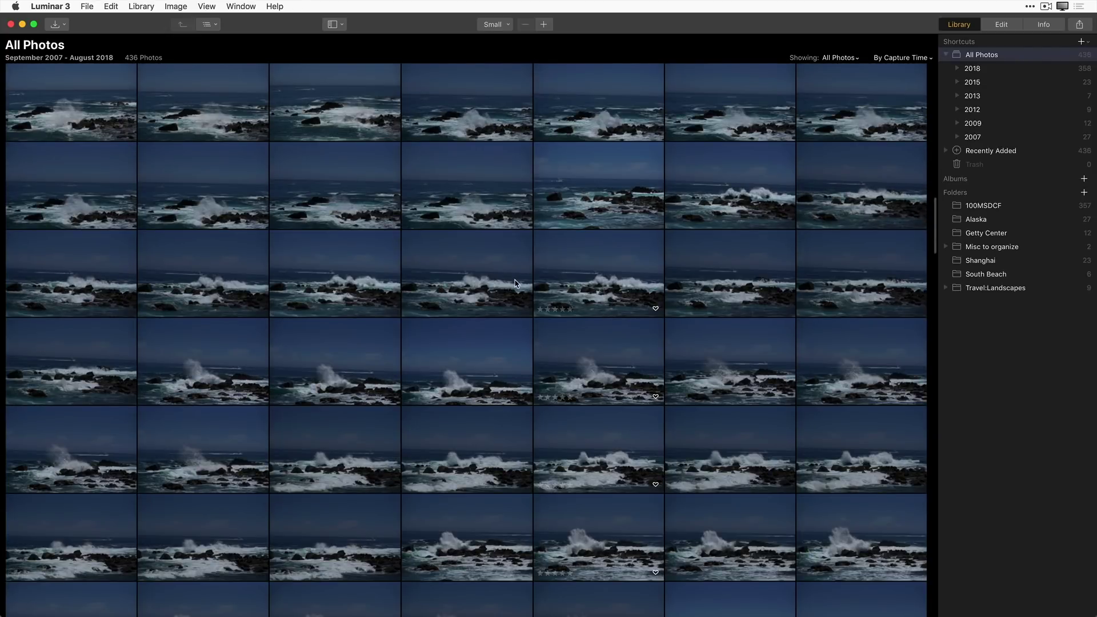
scroll(531, 249, "up", 10)
scroll(531, 248, "up", 5)
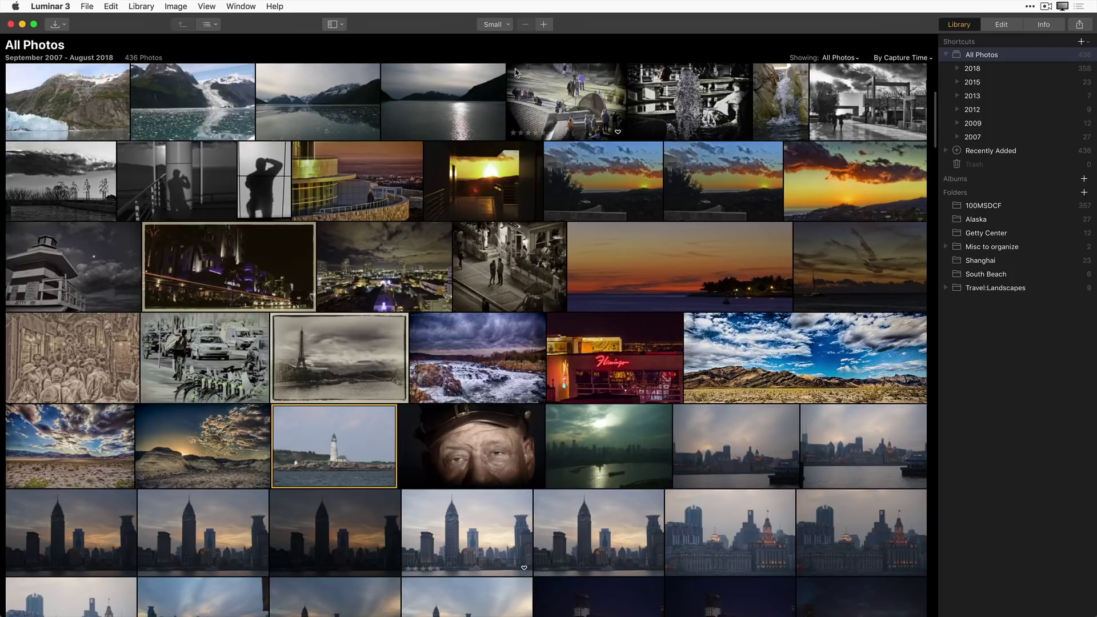
left_click(506, 27)
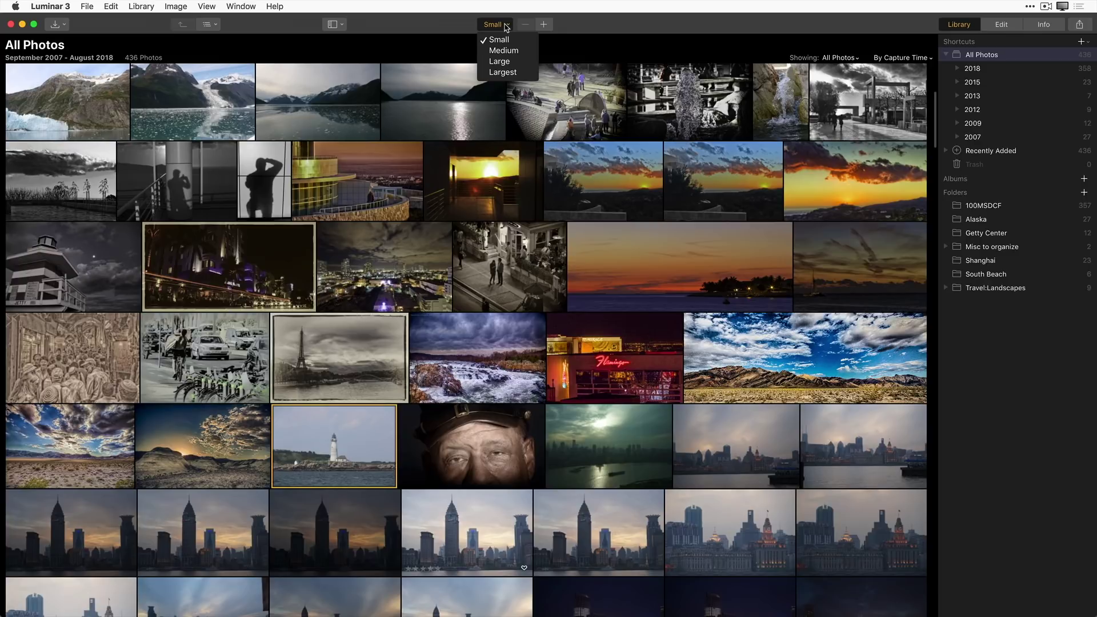
left_click(510, 52)
left_click(506, 26)
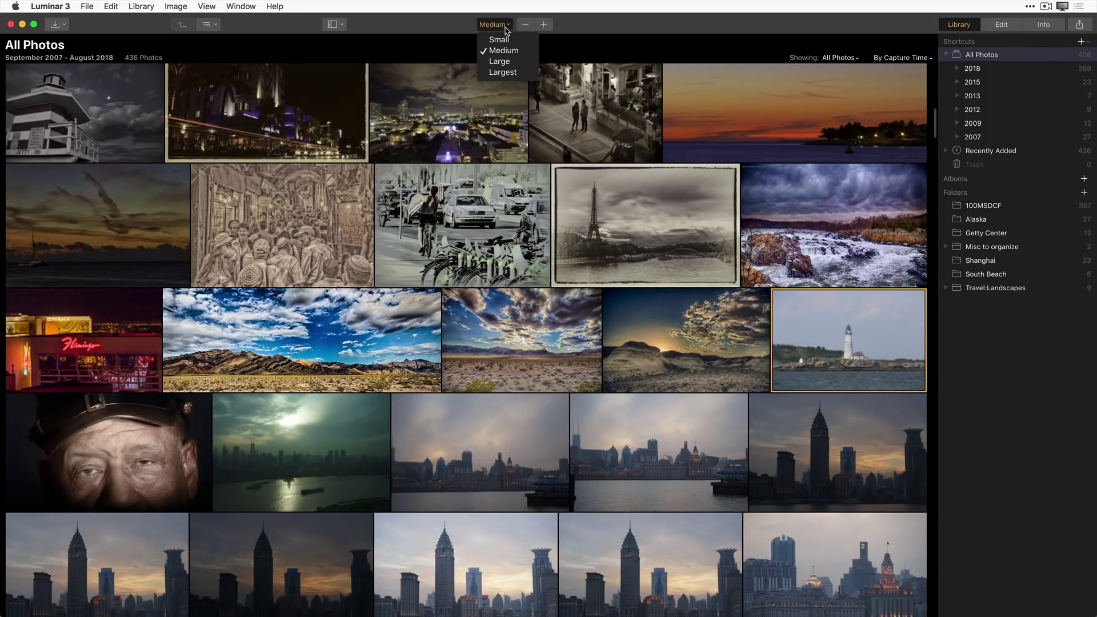
left_click(499, 61)
left_click(508, 27)
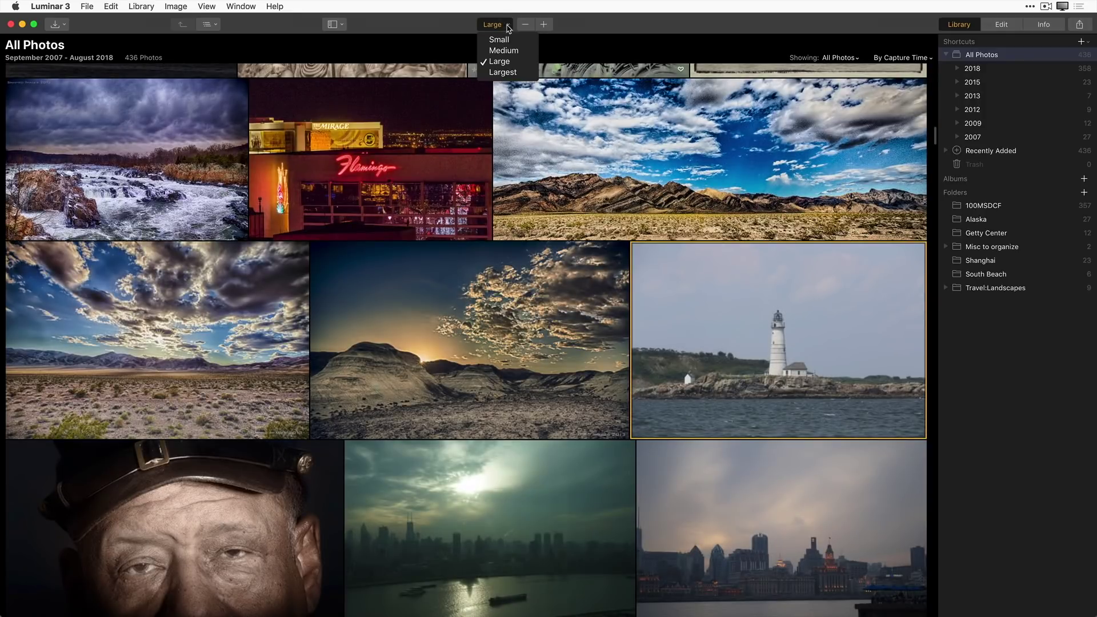
left_click(513, 72)
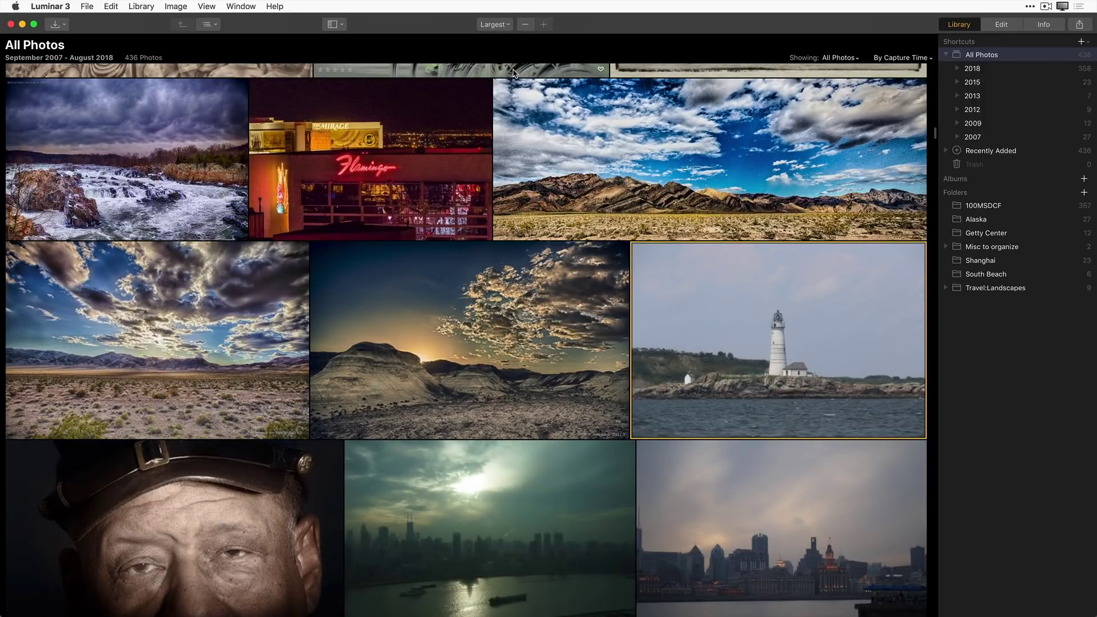
Look over the library at the Largest thumbnail size, reduce it one step to Large, and browse back to the earliest photos
scroll(497, 194, "up", 2)
scroll(567, 332, "down", 5)
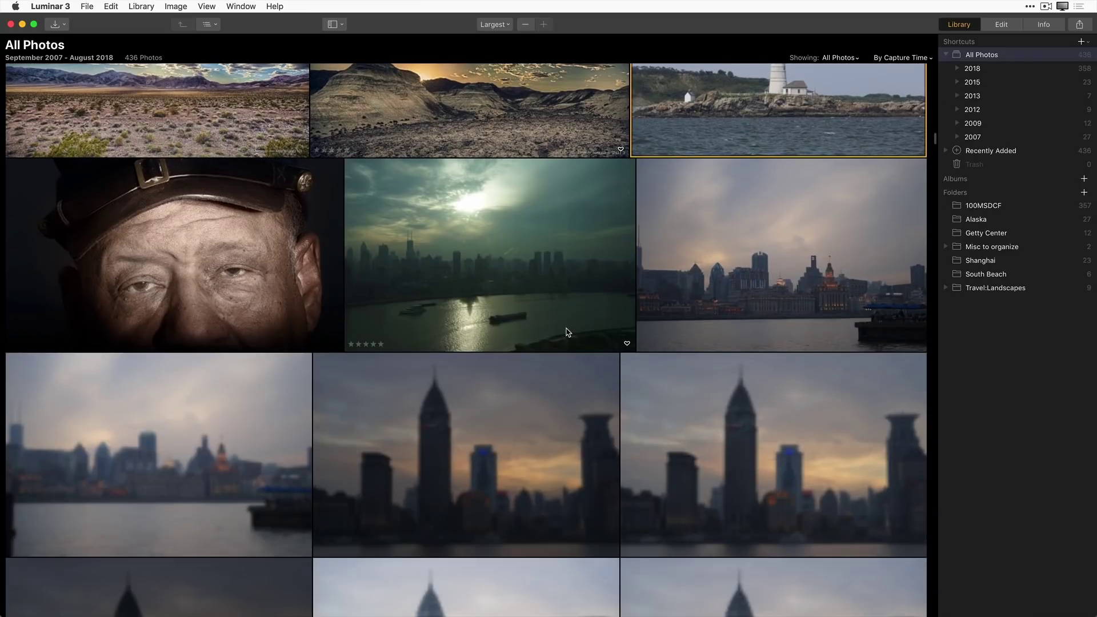
scroll(567, 332, "down", 5)
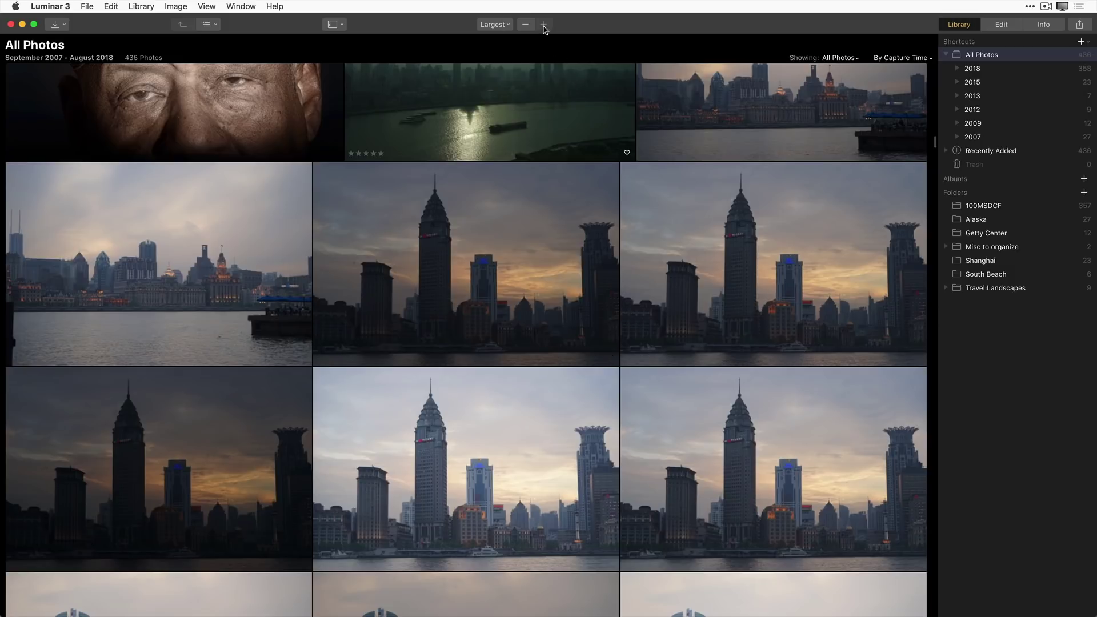
left_click(525, 25)
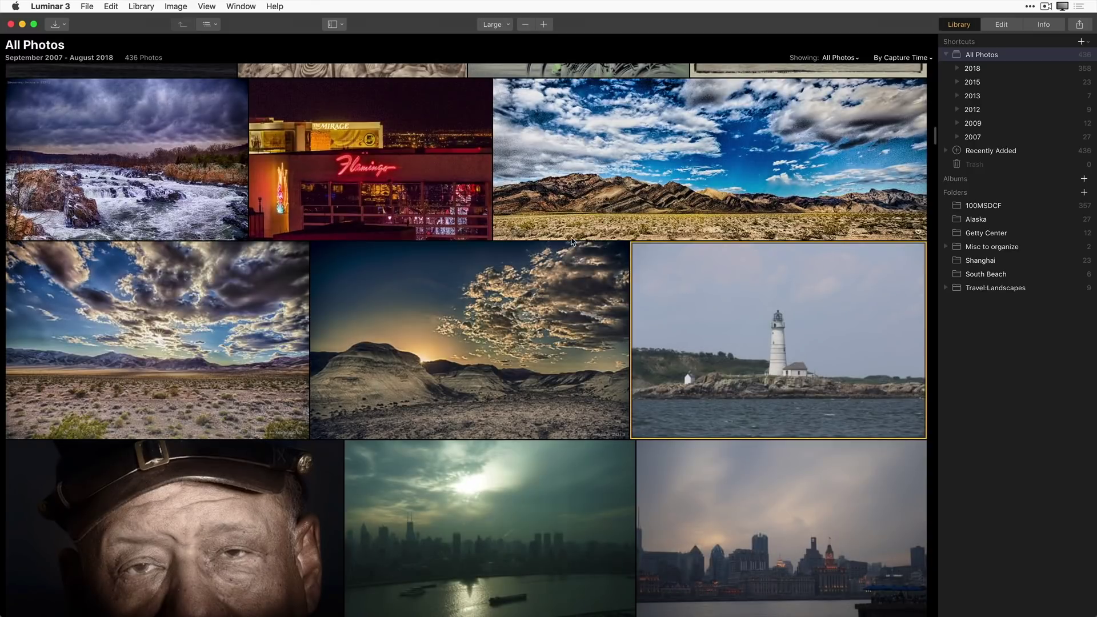
scroll(572, 241, "down", 3)
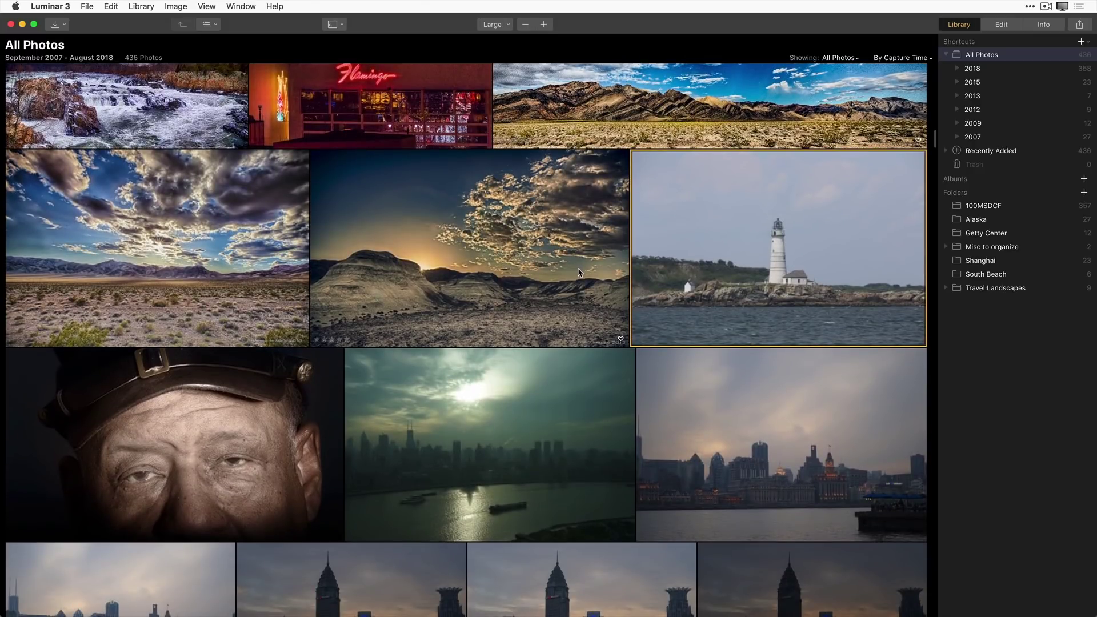
scroll(591, 262, "up", 10)
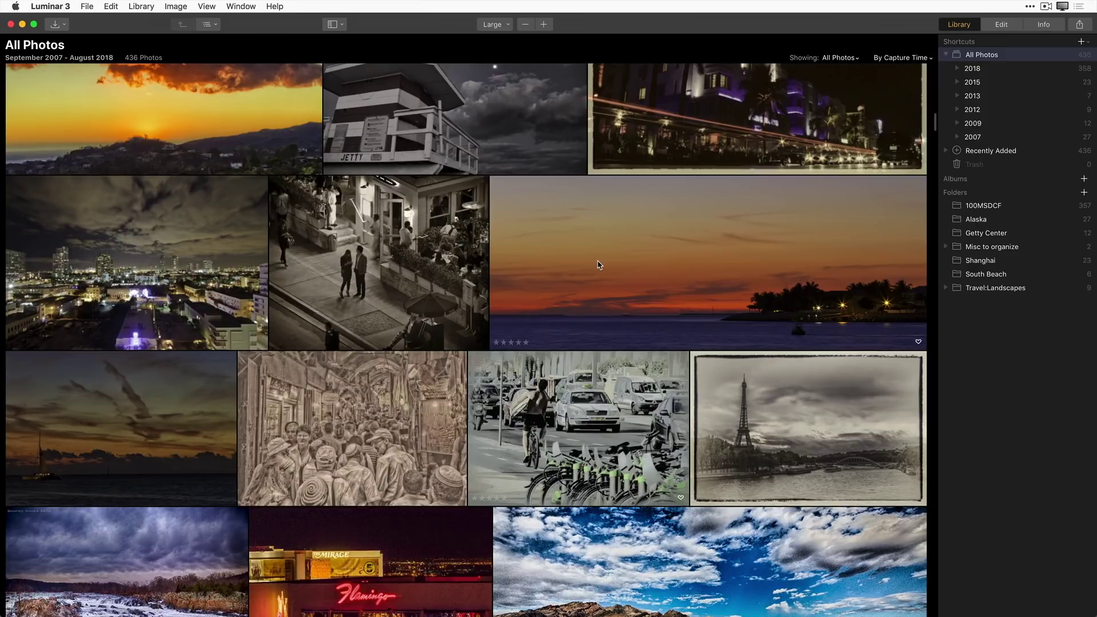
scroll(600, 266, "up", 8)
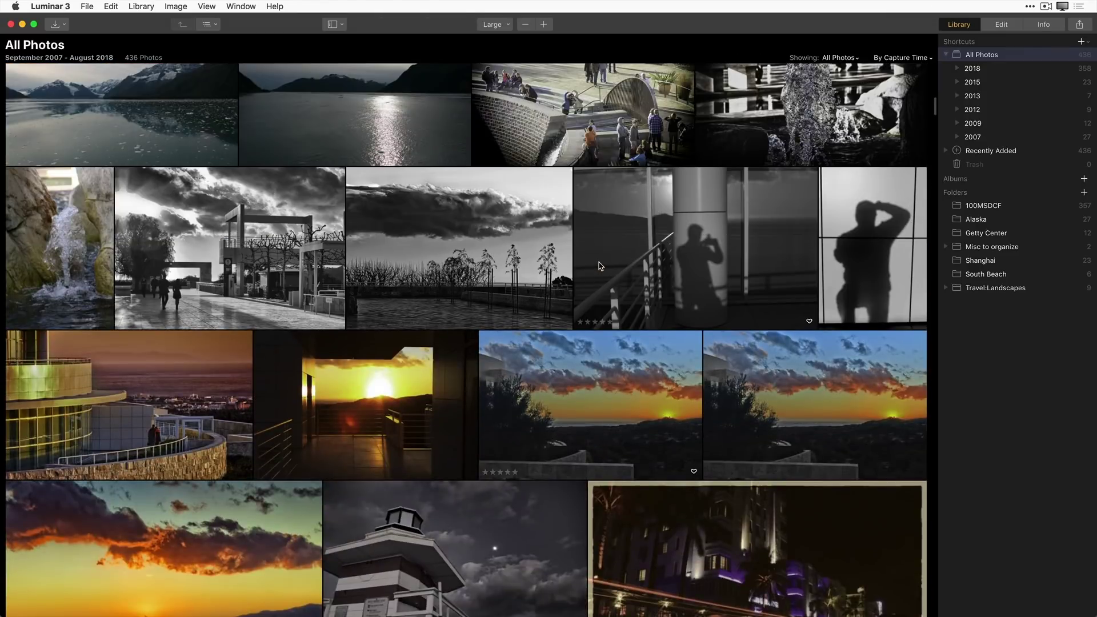
scroll(600, 266, "up", 10)
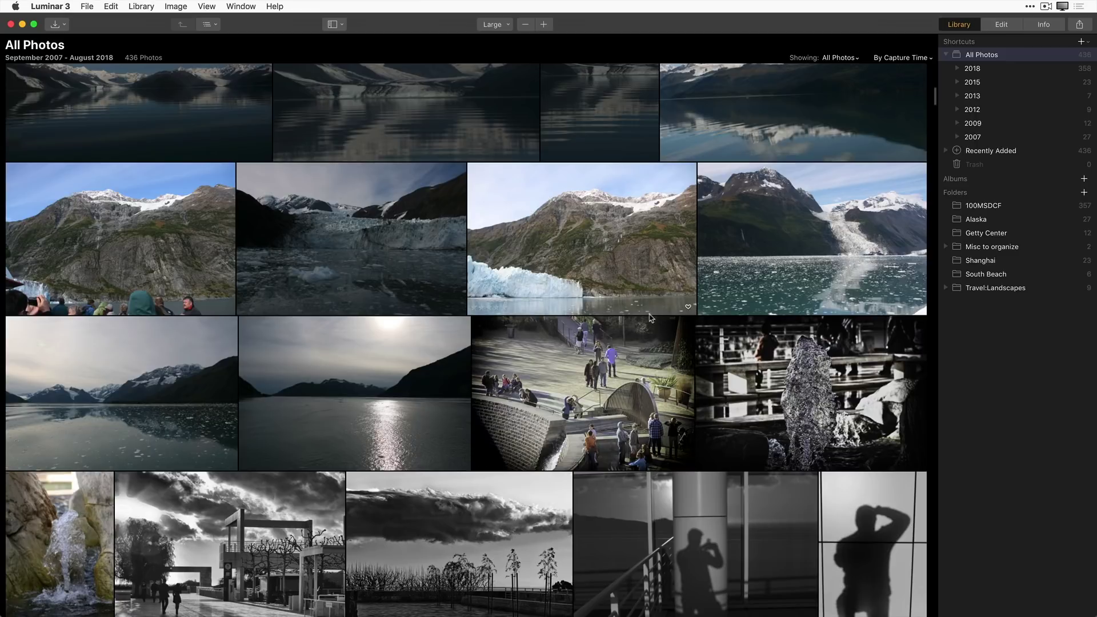
Display the Alaska folder, browse its photos, and review the filter choices while keeping all photos shown
left_click(988, 222)
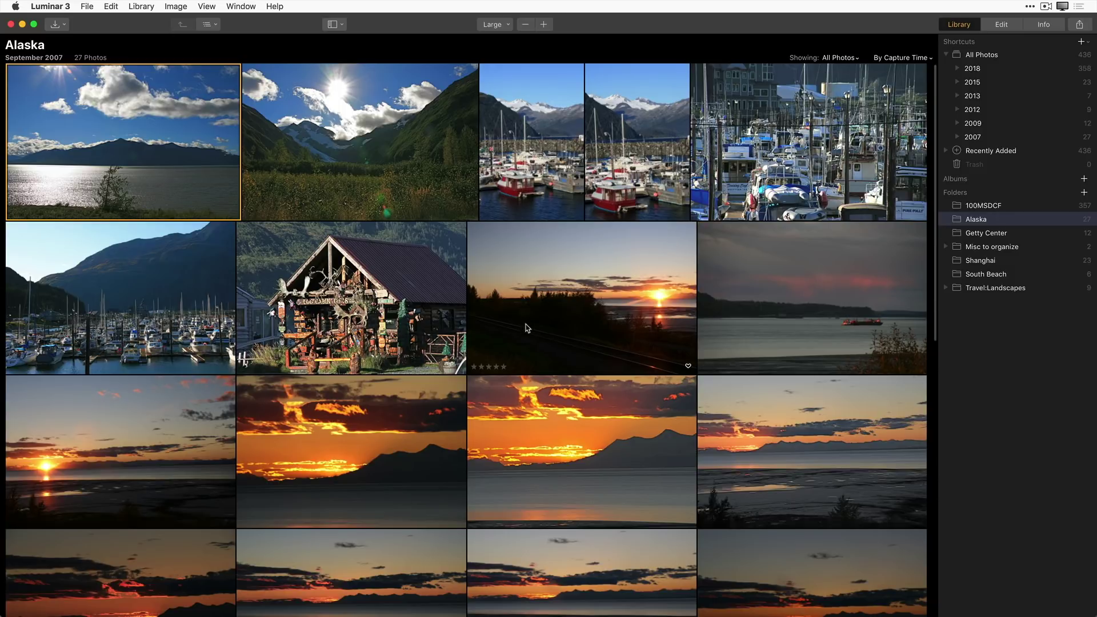
scroll(535, 338, "down", 1)
scroll(535, 338, "down", 3)
scroll(540, 342, "up", 4)
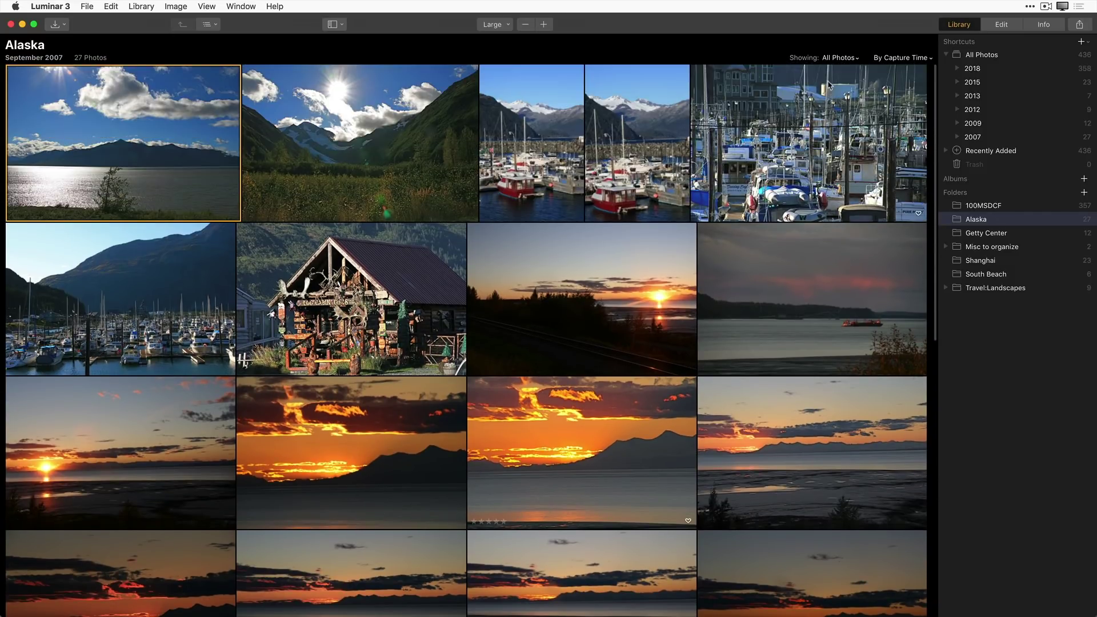
left_click(857, 59)
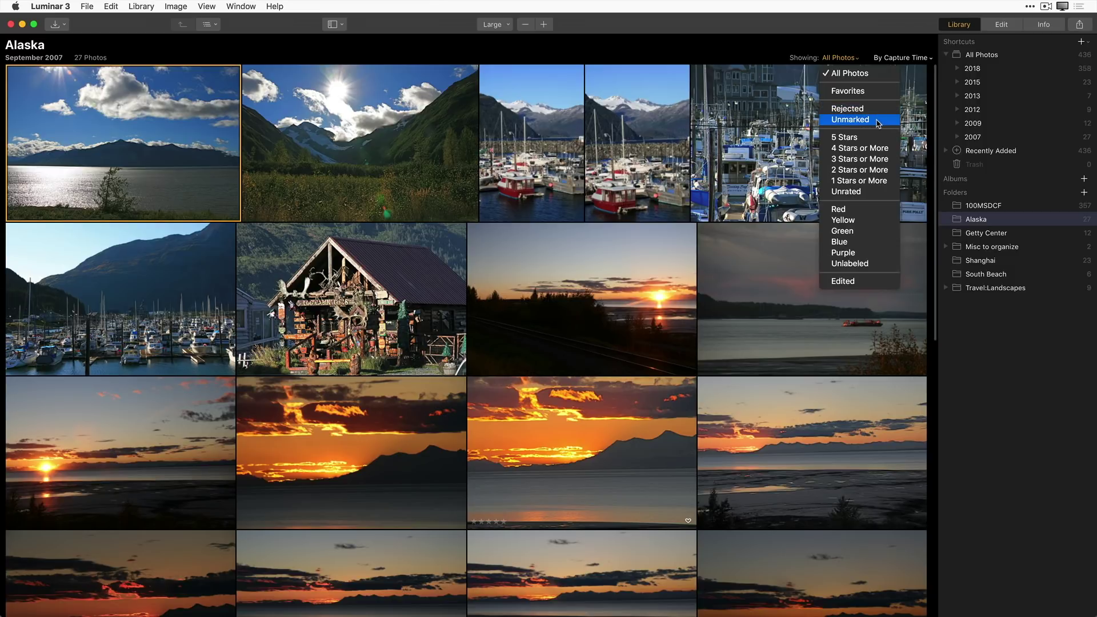
left_click(361, 182)
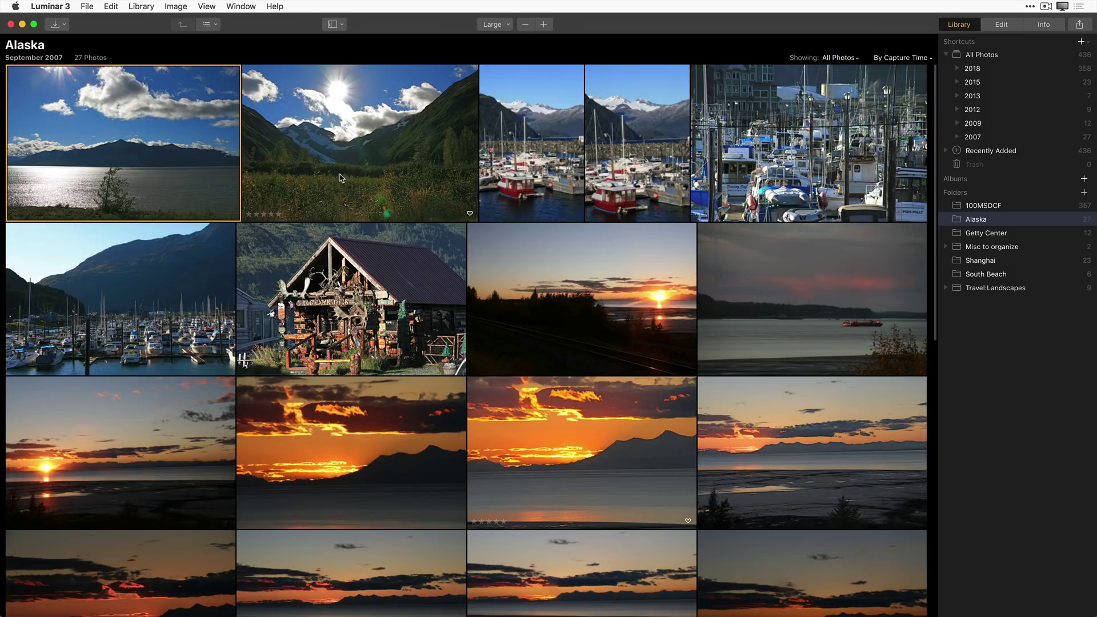
right_click(150, 167)
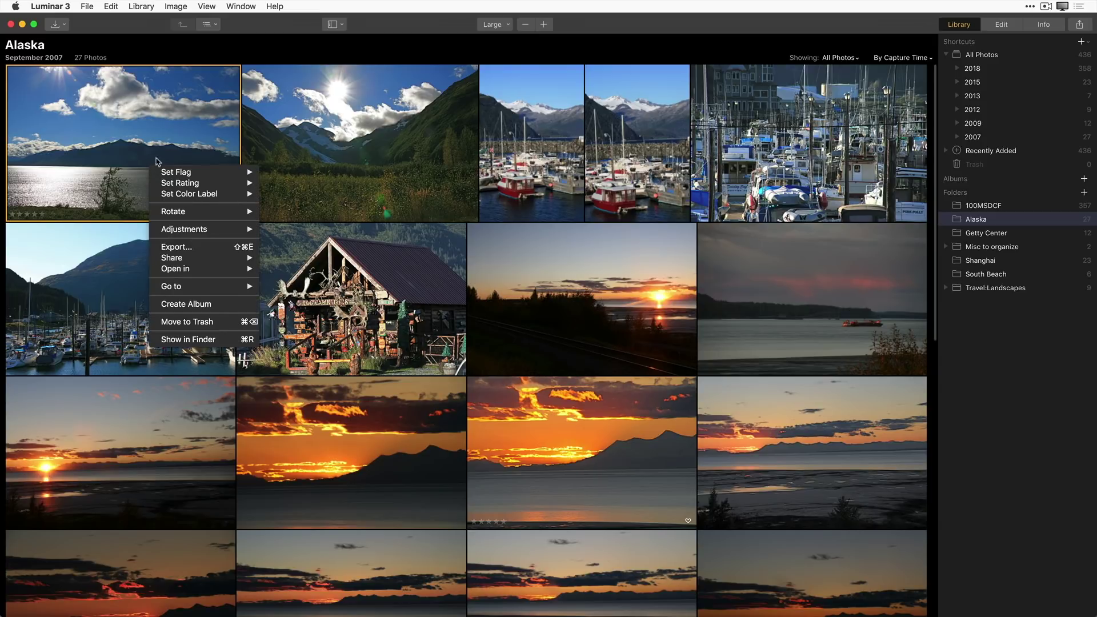
mouse_move(173, 171)
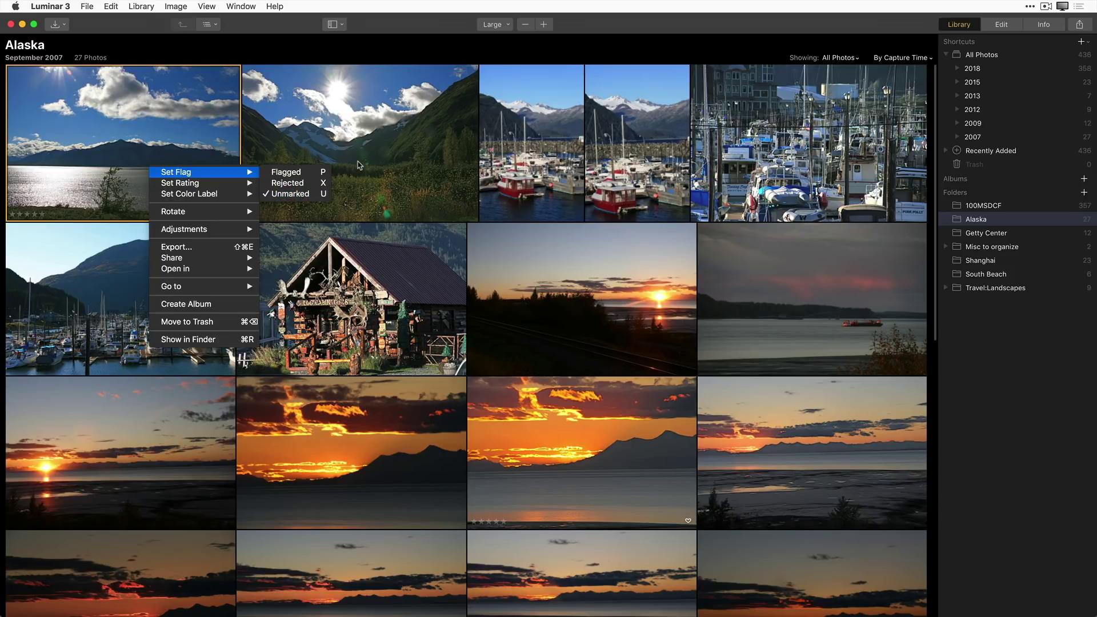
left_click(361, 122)
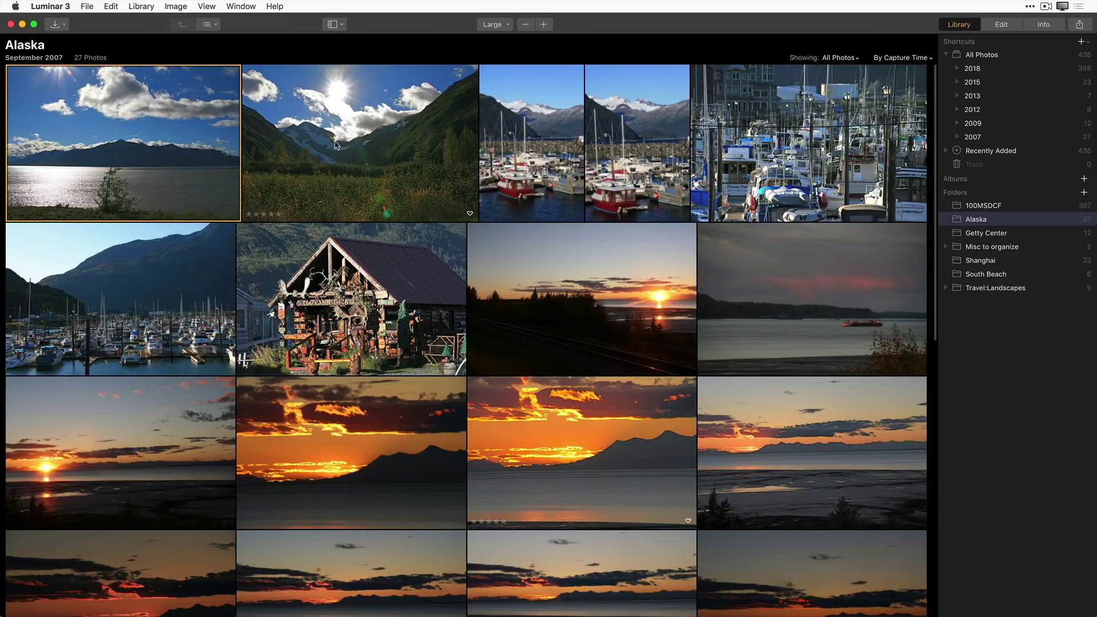
Mark the first two Alaska photos, the sunlit lake and the green mountain valley, as Flagged
right_click(167, 151)
mouse_move(171, 152)
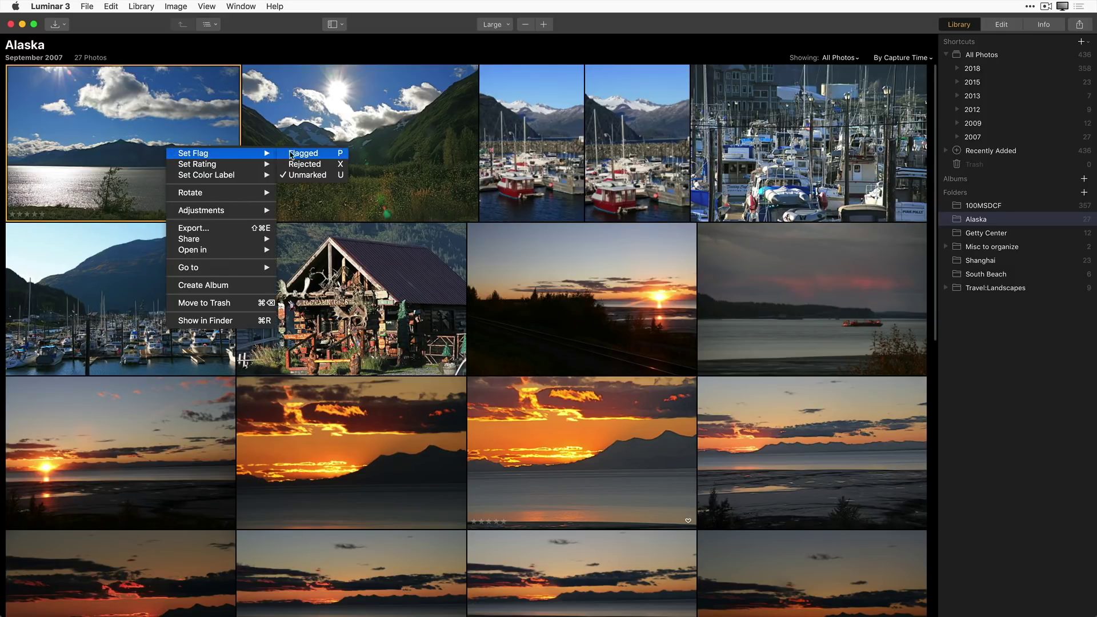
left_click(334, 154)
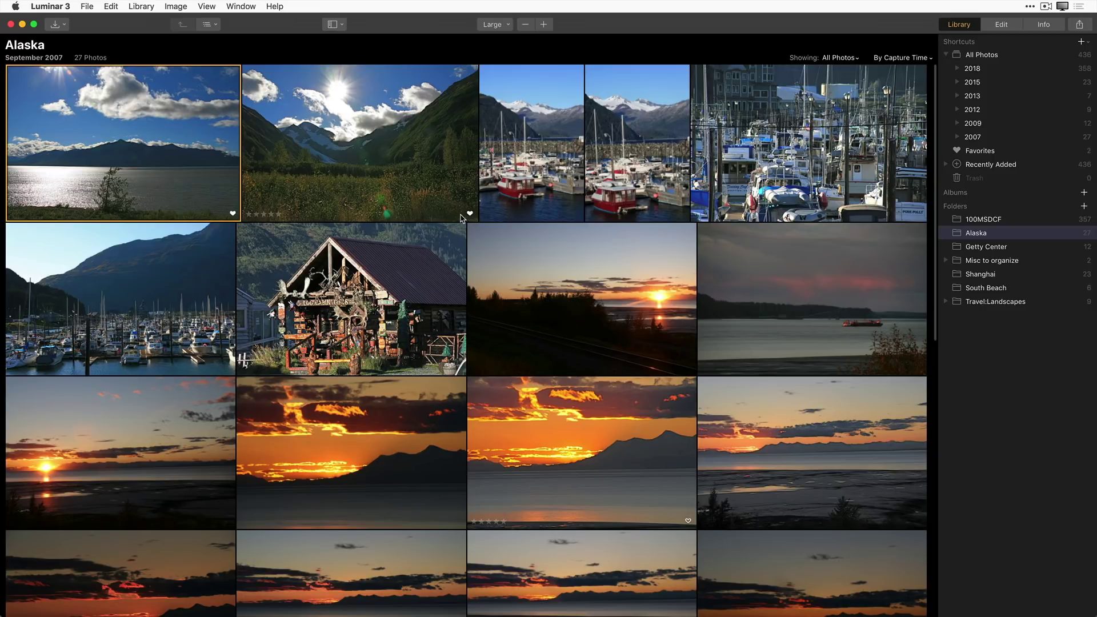
Mark the first of the two portrait-format harbor photos in the Alaska folder as Rejected
right_click(552, 200)
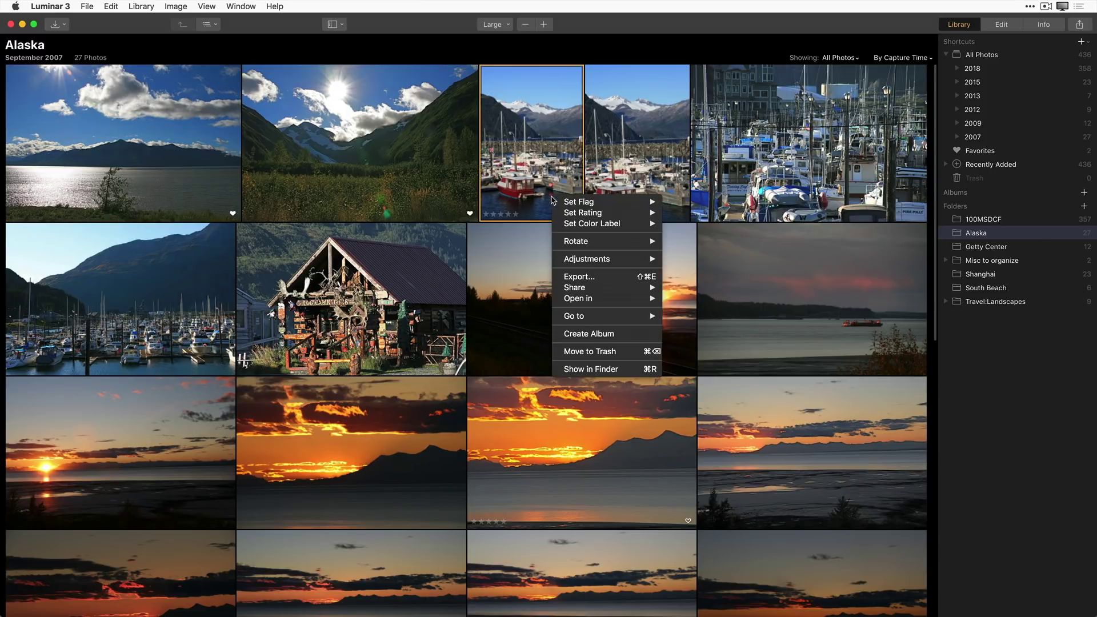
mouse_move(565, 205)
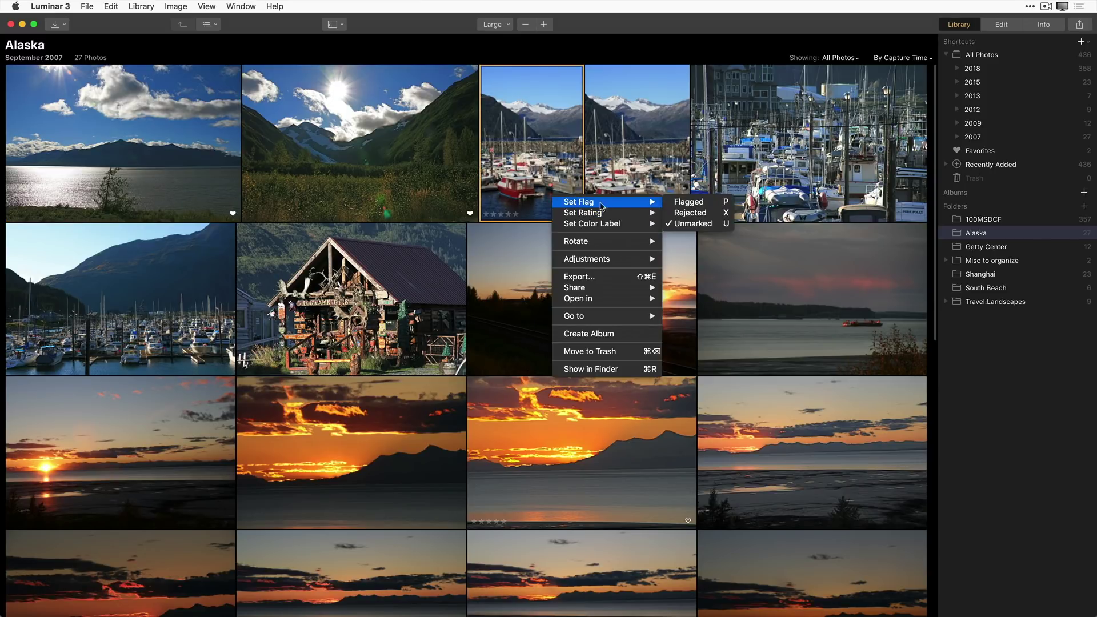
left_click(685, 215)
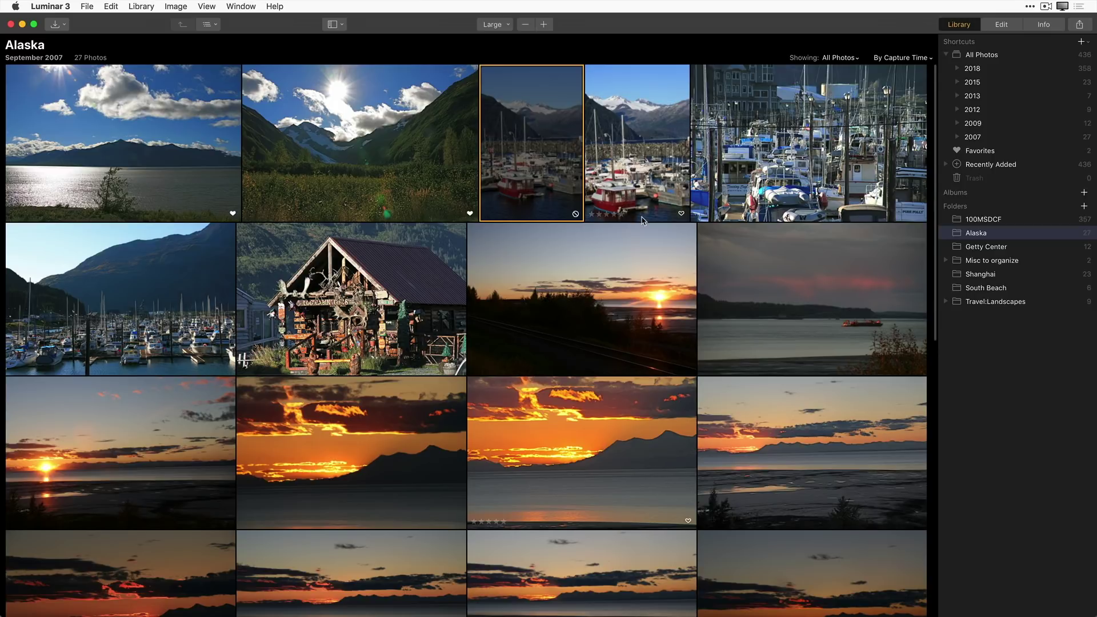
Mark the close-up boats photo, the marina beneath the mountain, and the log cabin photo as Flagged
left_click(780, 186)
key("p")
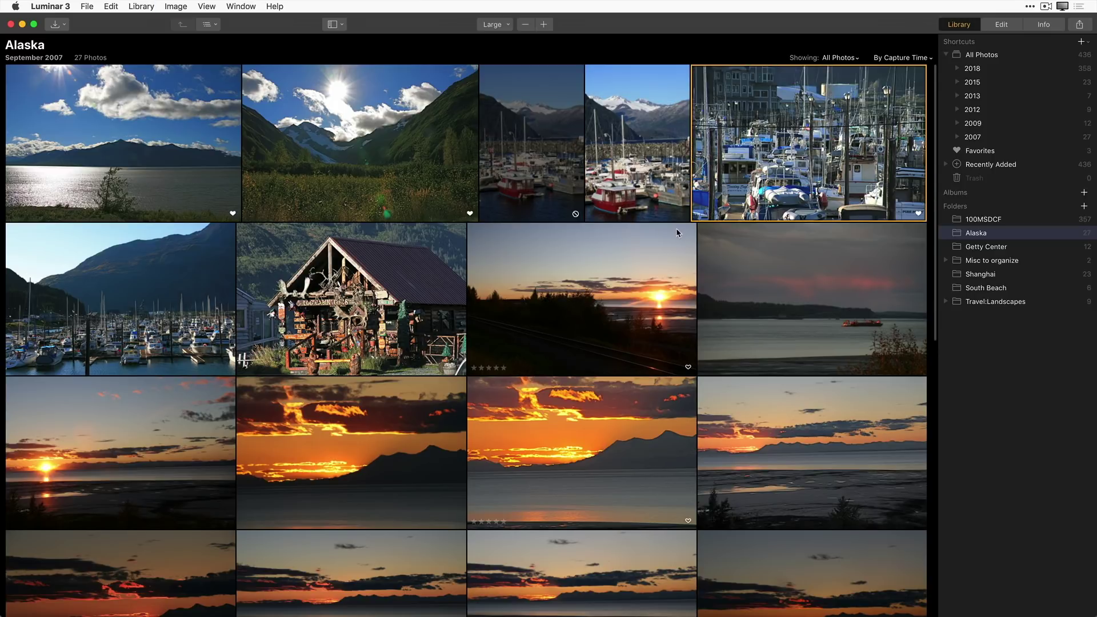
left_click(162, 353)
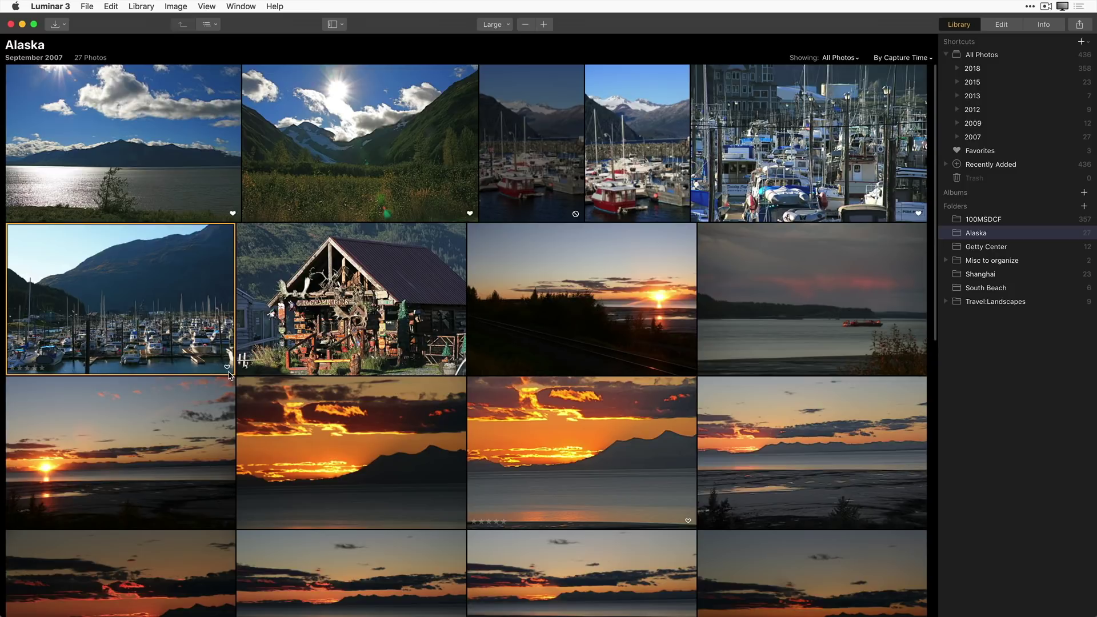
left_click(342, 373)
key("p")
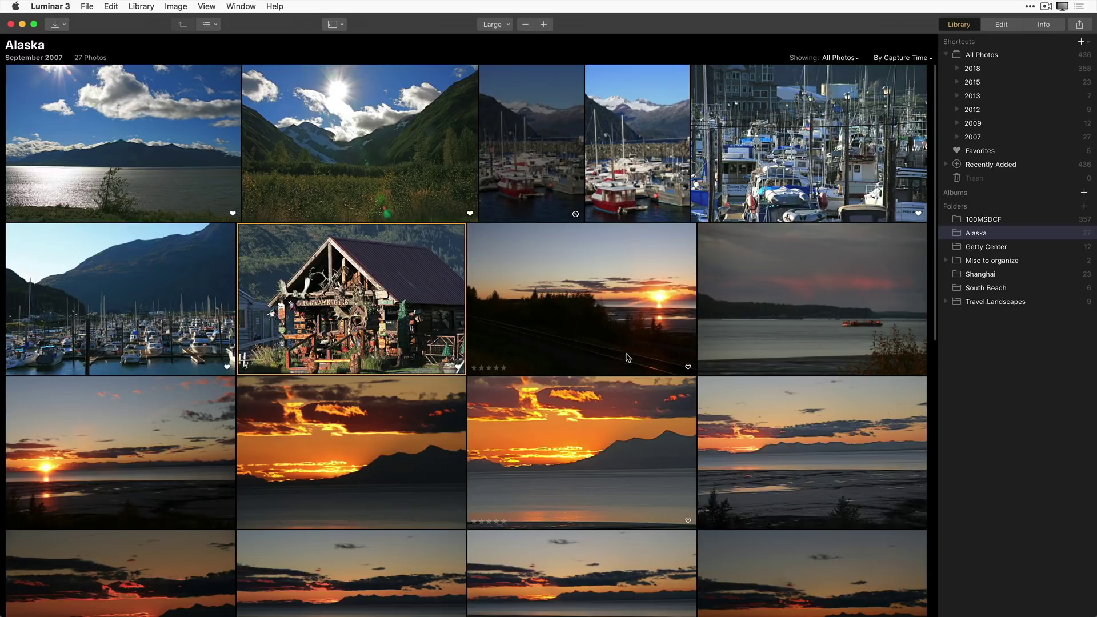
key("x")
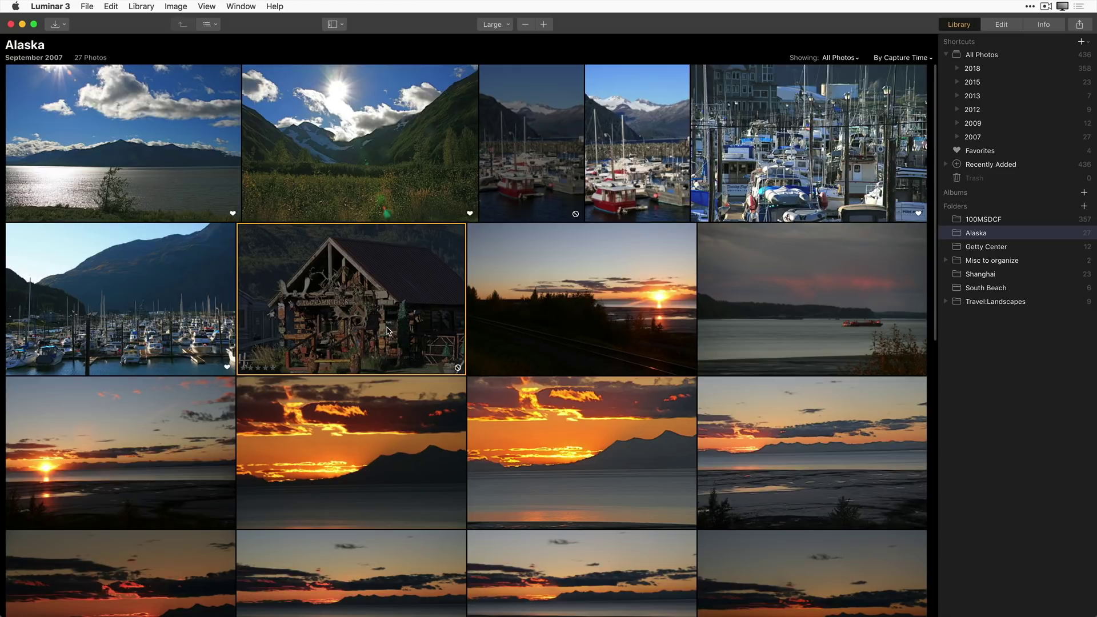
left_click(459, 369)
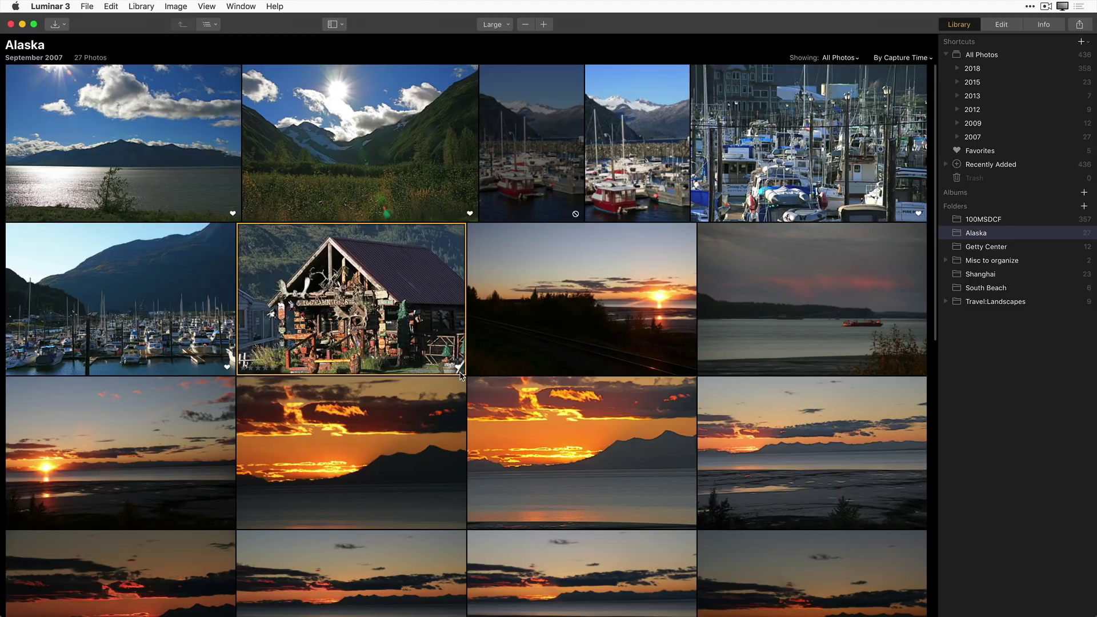
Mark the dark sunset over the railway tracks as Rejected and the gray dusk photo with the red ship as Flagged
left_click(600, 330)
key("x")
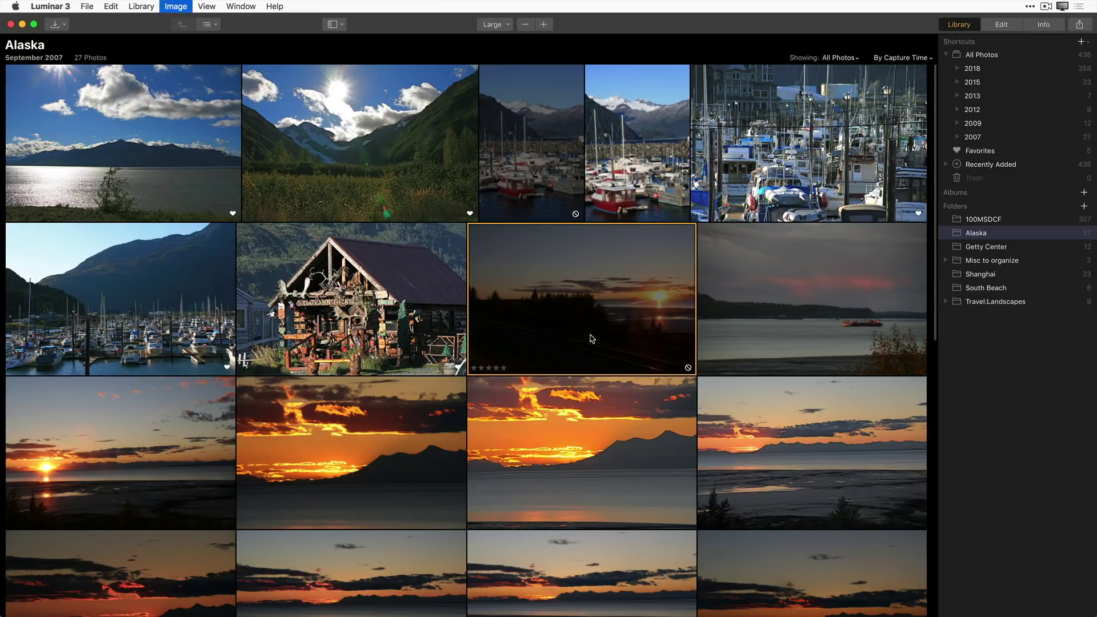
left_click(769, 326)
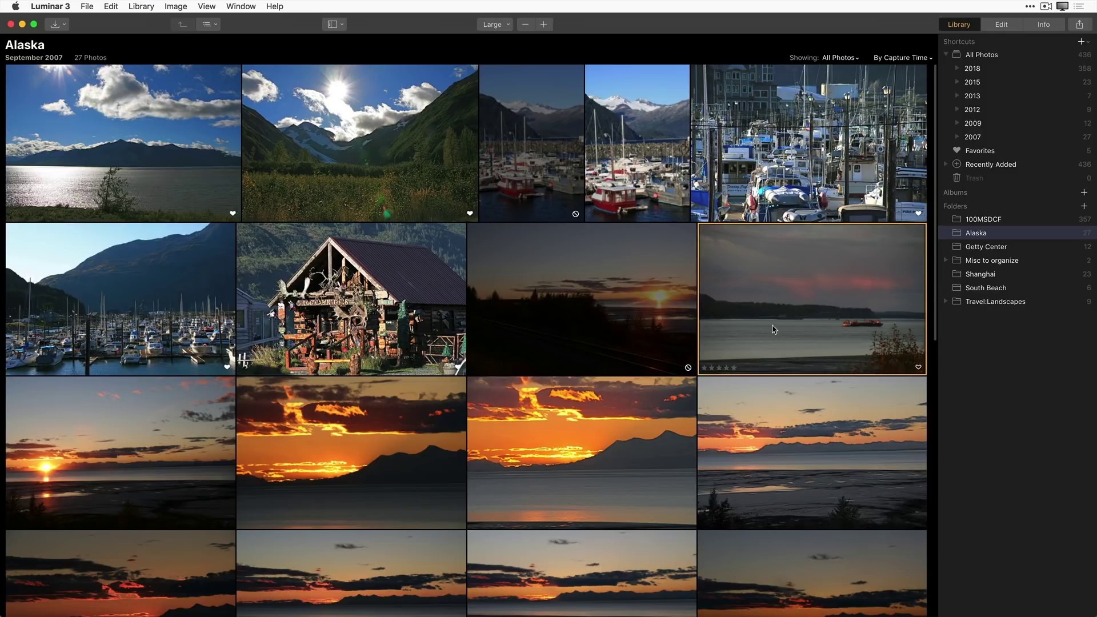
key("p")
Mark all four sunset photos in the row beneath the log cabin photo as Flagged
scroll(125, 339, "down", 3)
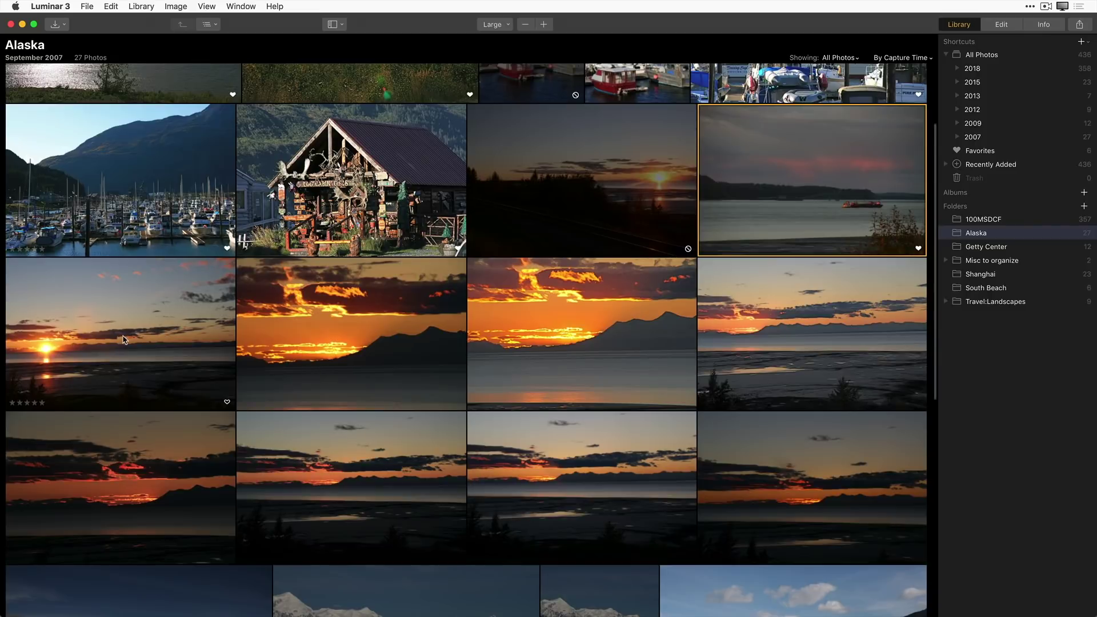
scroll(124, 340, "down", 1)
left_click(145, 324)
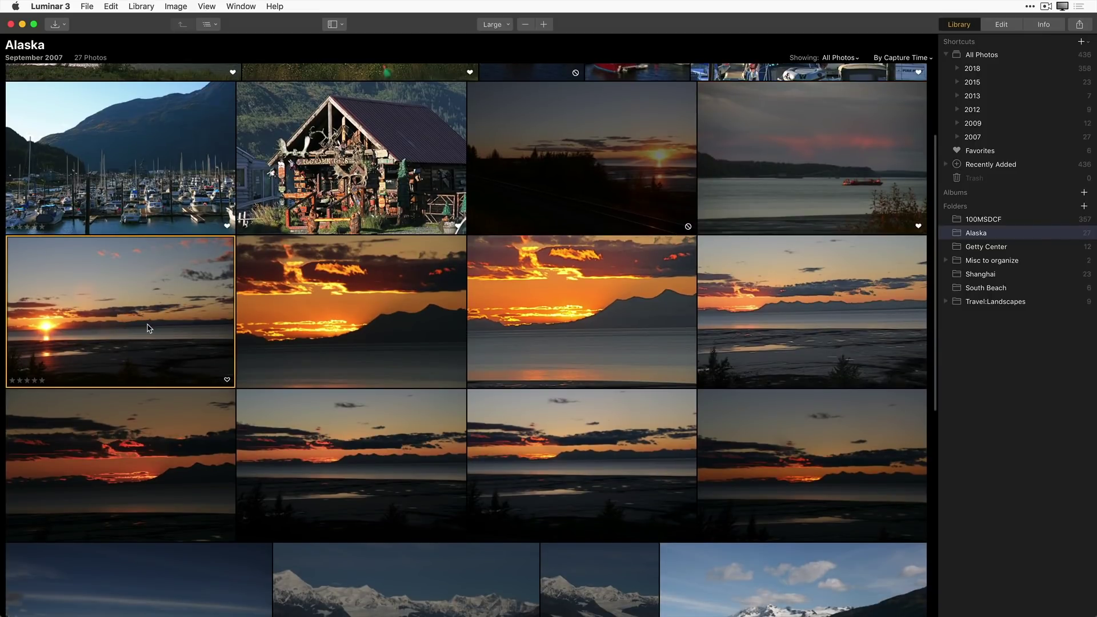
key("p")
left_click(357, 349)
key("p")
left_click(549, 334)
key("p")
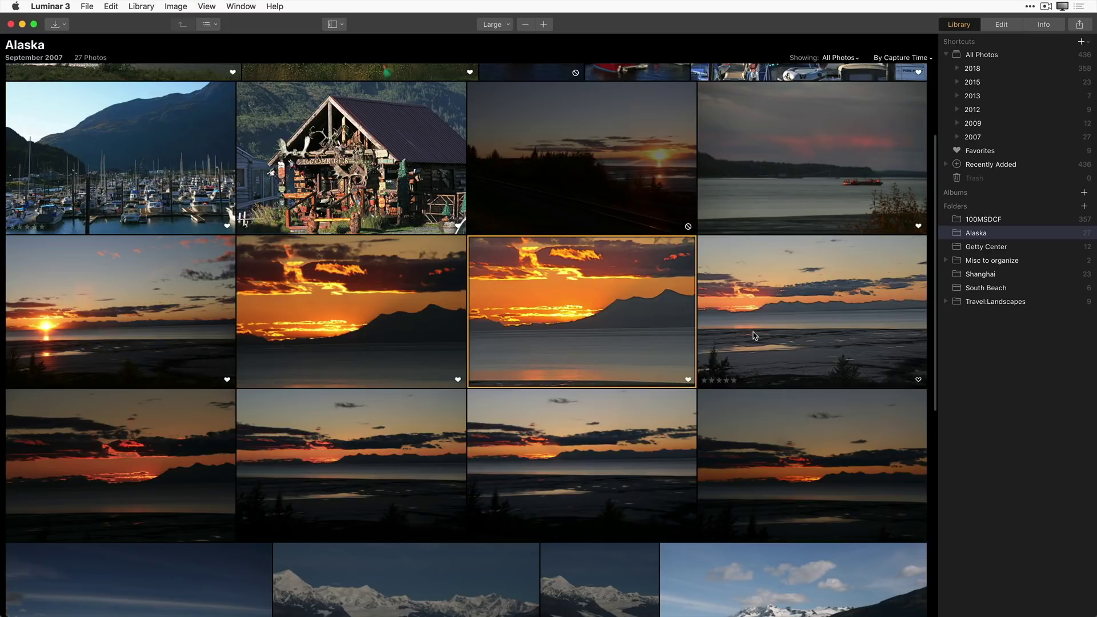
left_click(757, 334)
key("p")
Mark the four darker sunset photos in the following row as Flagged
left_click(751, 456)
key("p")
left_click(648, 487)
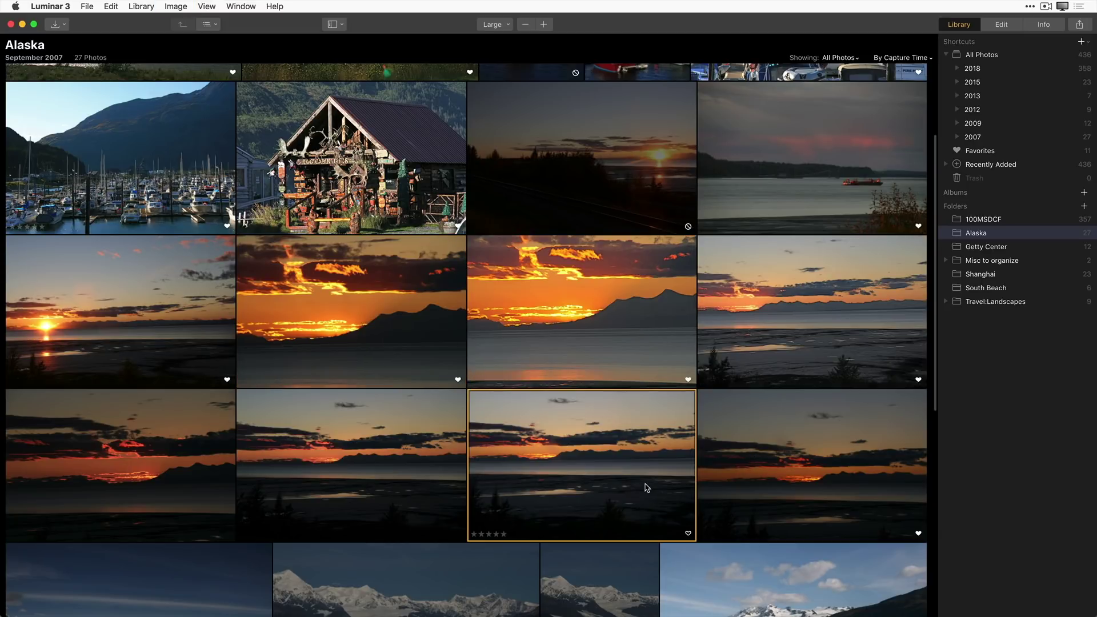
key("p")
left_click(418, 509)
key("p")
left_click(86, 475)
key("p")
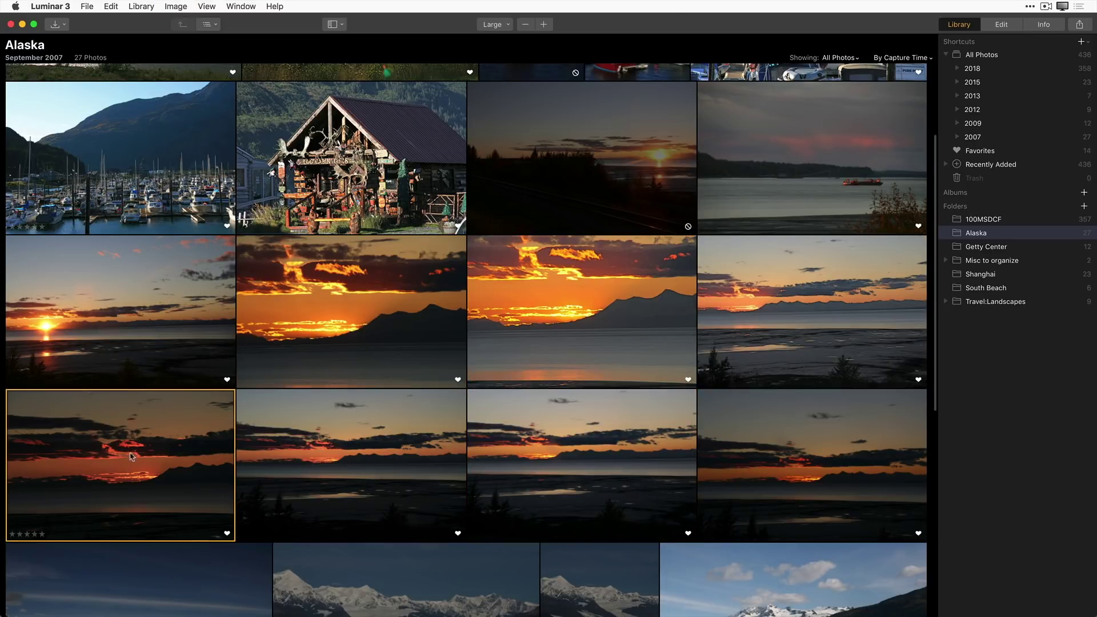
Mark the rocky mountain photo with tourists in the foreground as Rejected
scroll(169, 412, "down", 5)
scroll(206, 437, "down", 1)
scroll(223, 453, "down", 1)
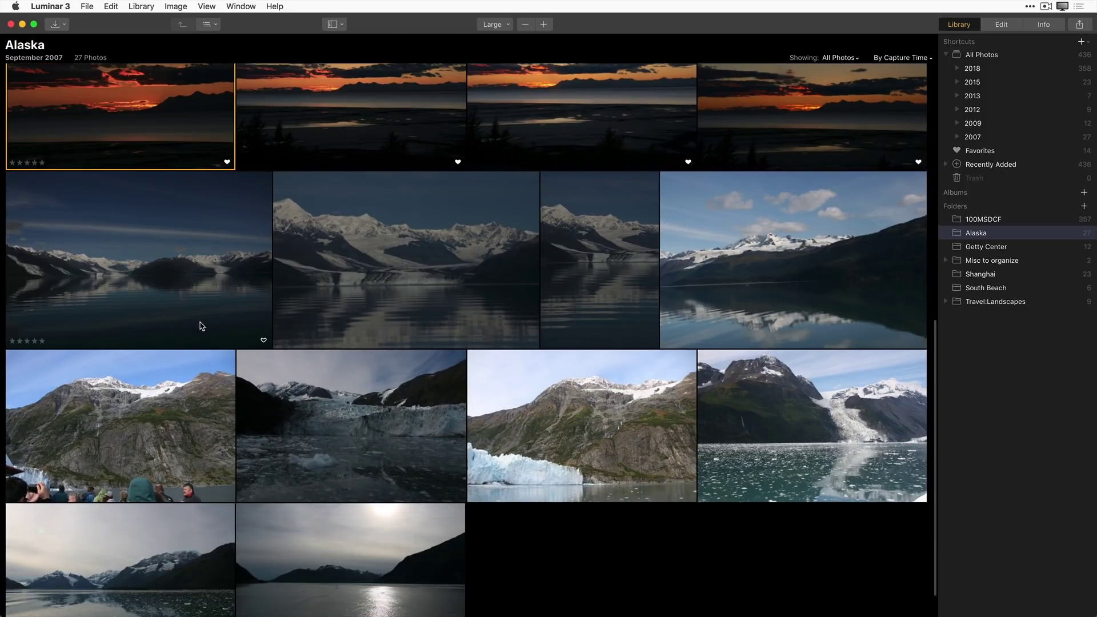
scroll(197, 451, "down", 1)
left_click(128, 421)
key("x")
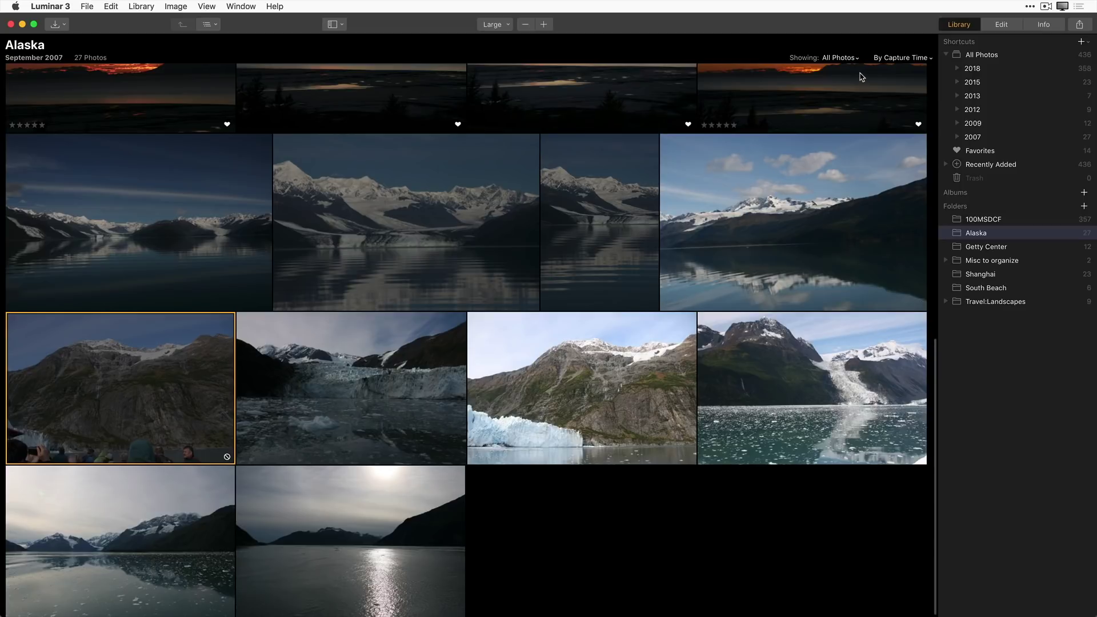
Filter the Alaska folder to show only Favorites and look over the photos from the start
left_click(855, 59)
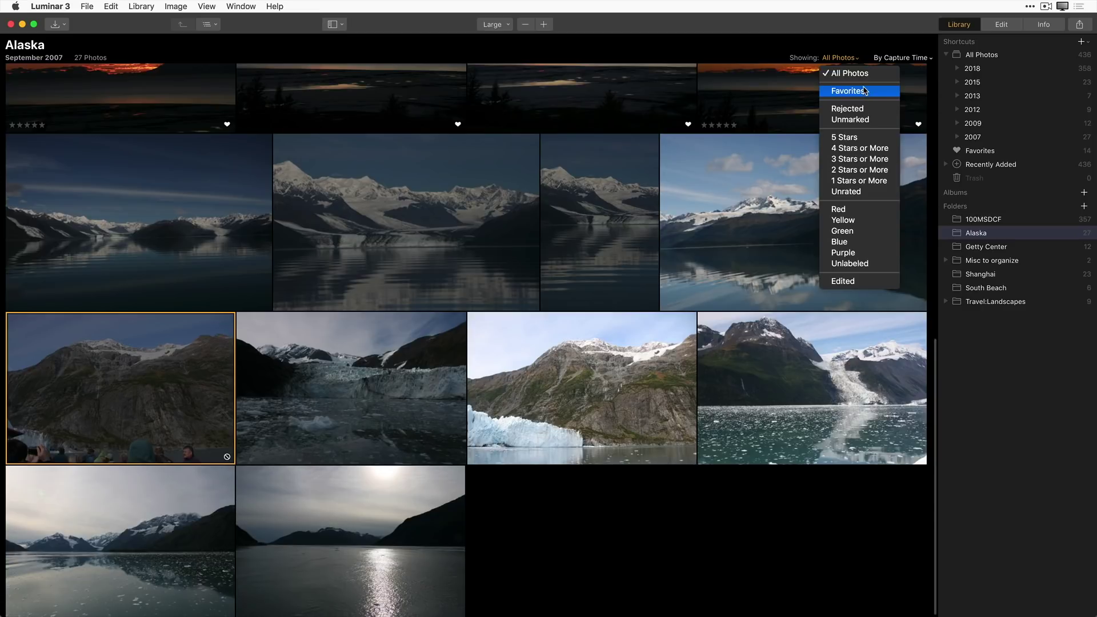
left_click(864, 91)
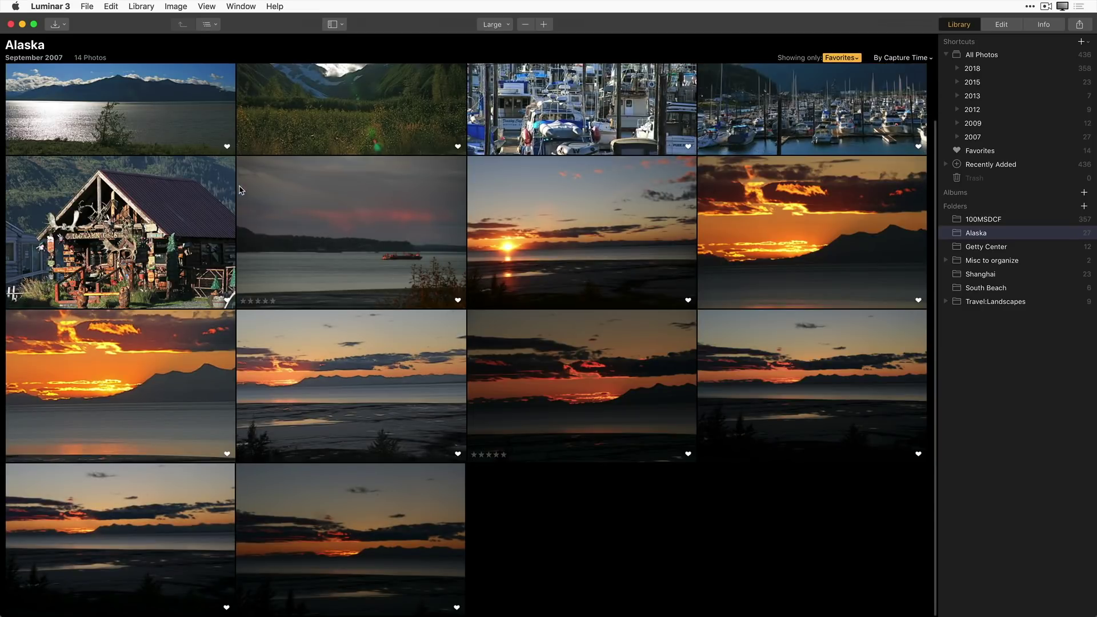
scroll(666, 274, "up", 3)
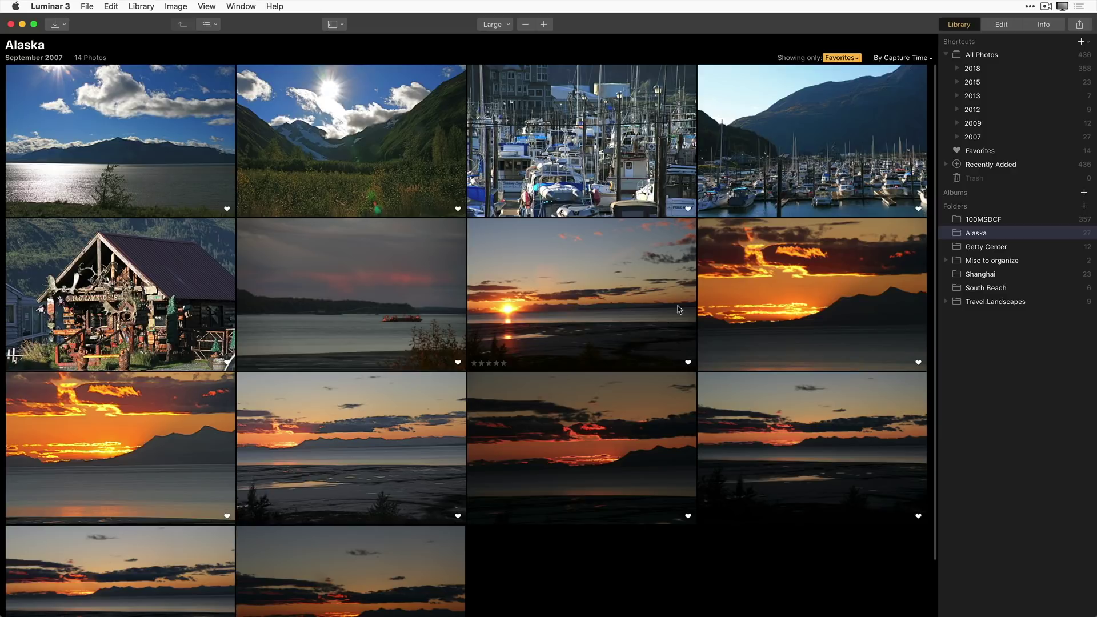
Show only the Rejected photos and change the sunset over the railway tracks to Flagged
left_click(857, 59)
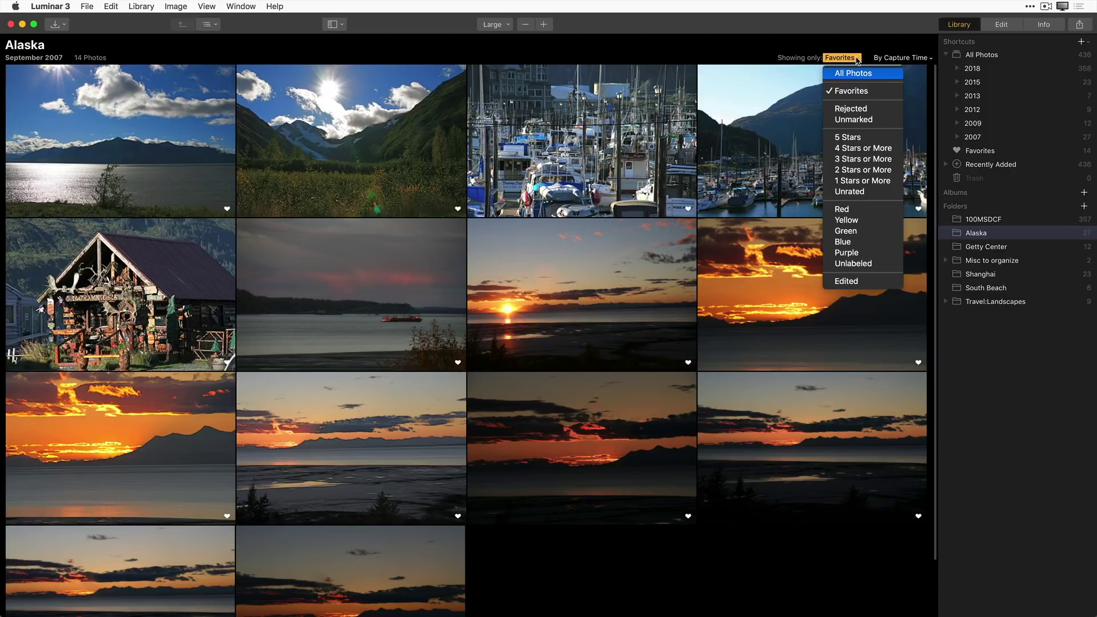
left_click(859, 110)
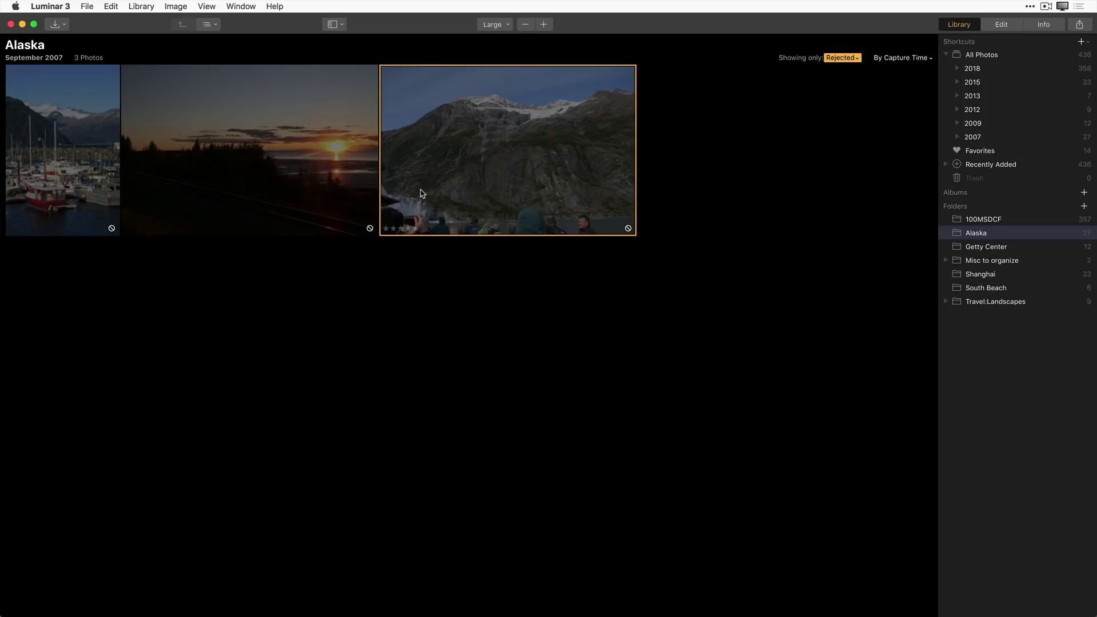
left_click(323, 203)
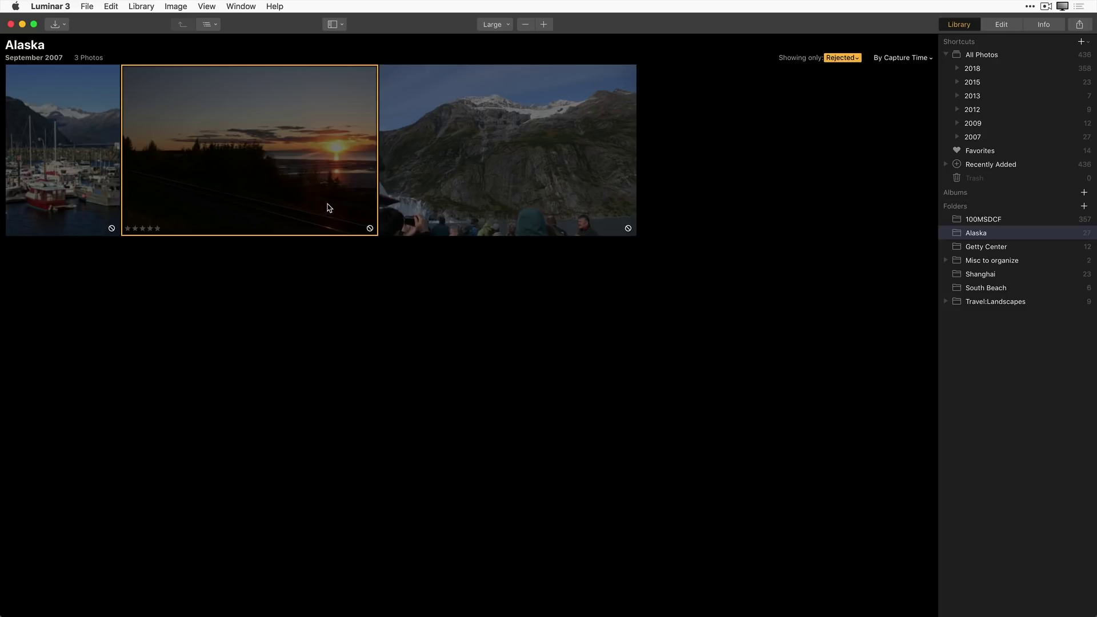
key("p")
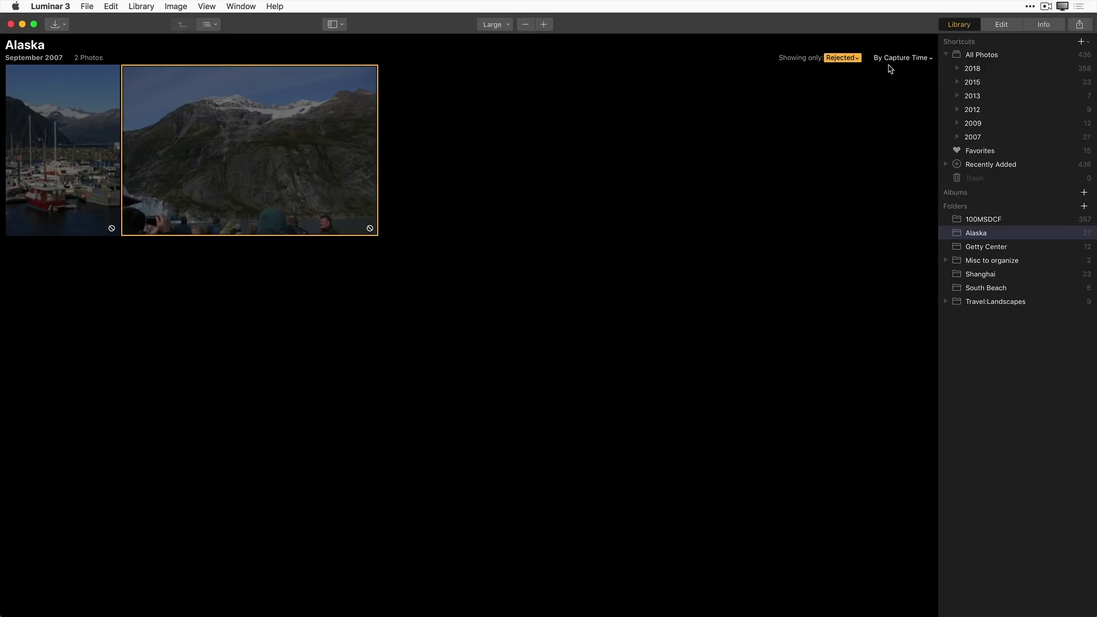
Switch the Alaska filter from Rejected to Favorites and look through the flagged photos
left_click(857, 59)
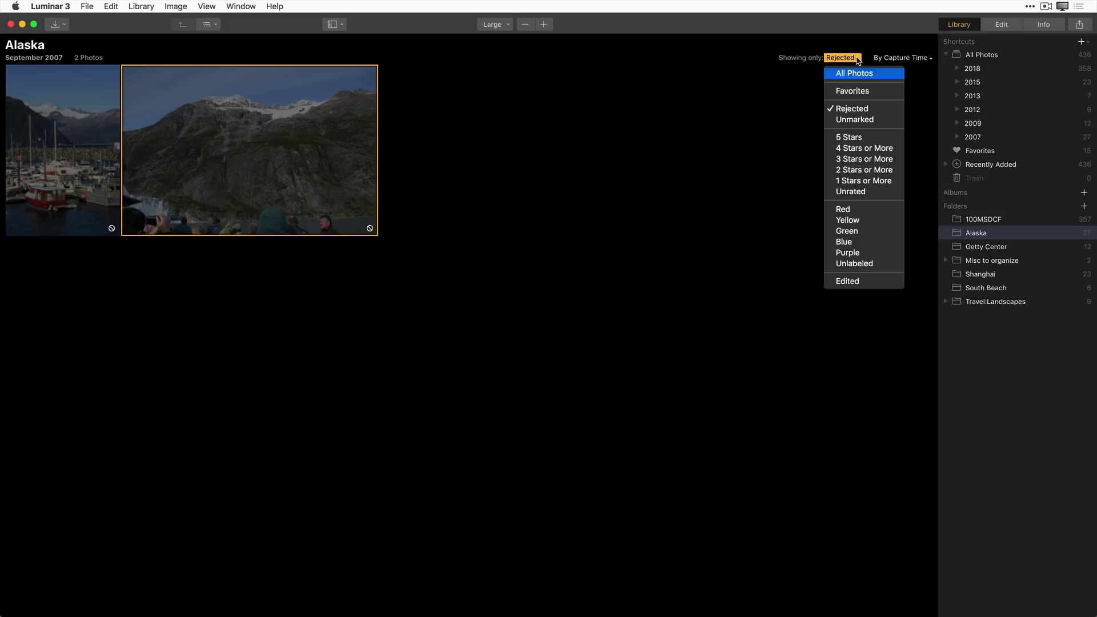
left_click(854, 92)
scroll(691, 319, "down", 2)
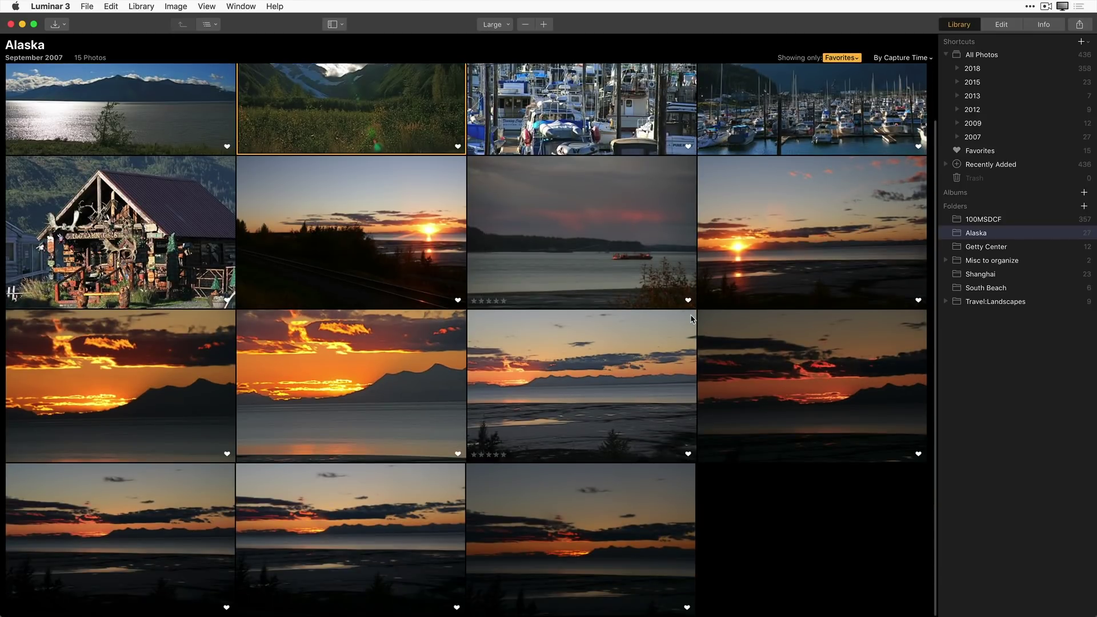
scroll(691, 319, "up", 2)
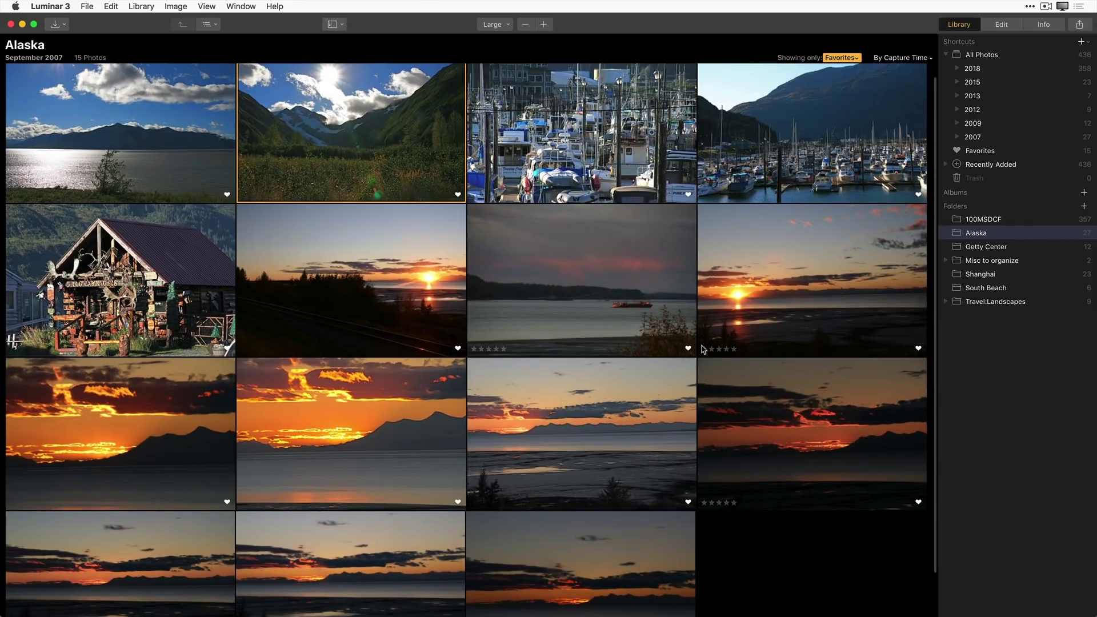
scroll(703, 349, "down", 1)
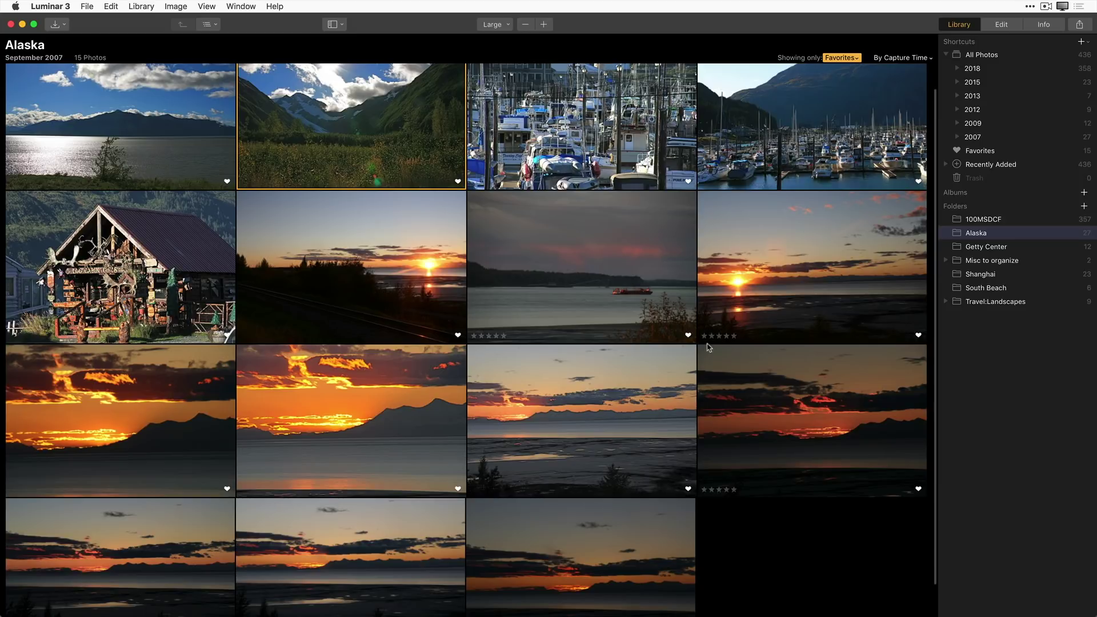
Review the Unmarked Alaska photos, and return the filter to Favorites
left_click(857, 58)
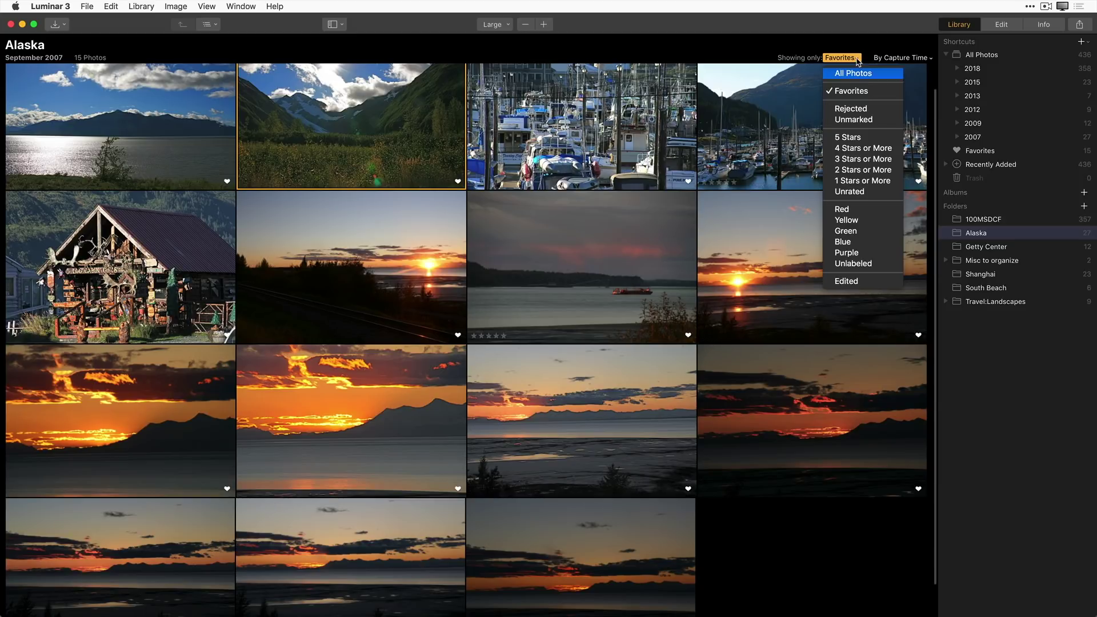
left_click(861, 118)
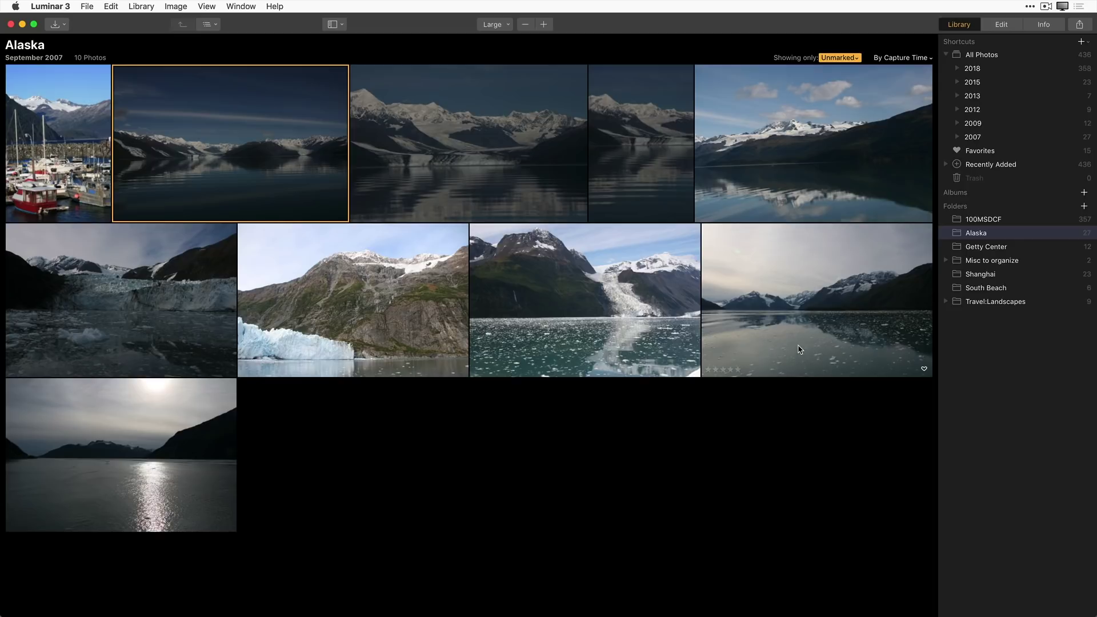
left_click(843, 59)
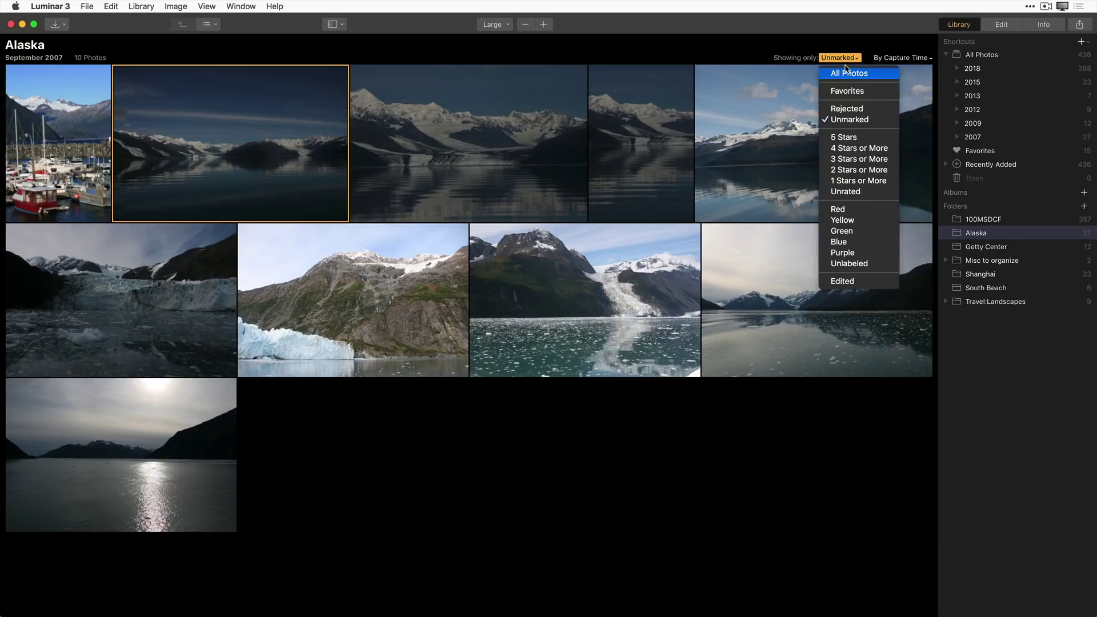
left_click(849, 92)
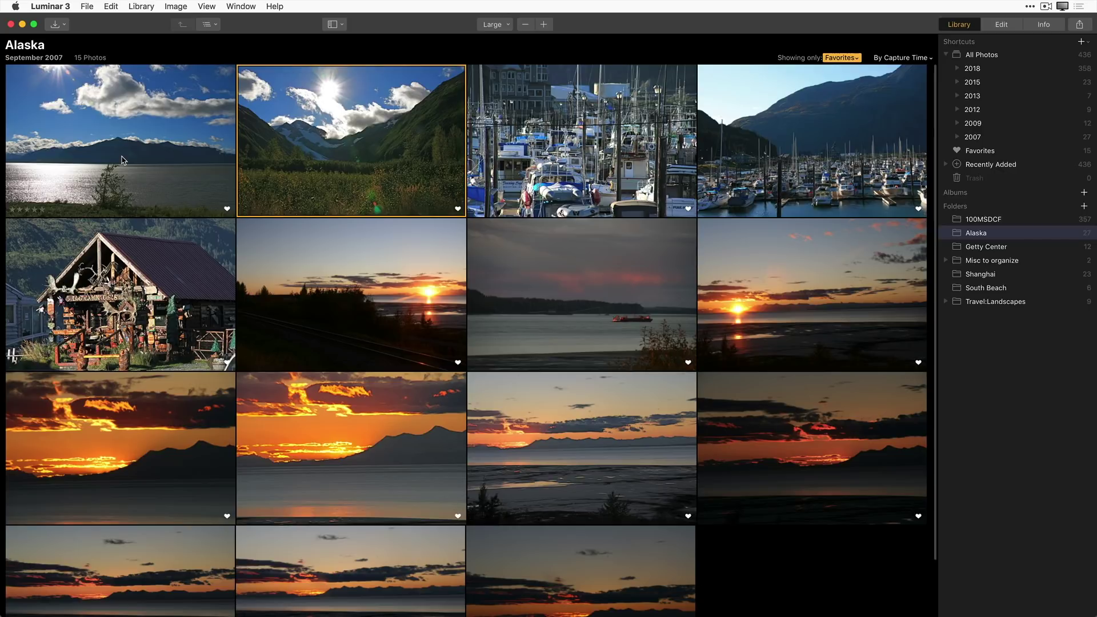
Rate the sunlit lake photo four stars and the green mountain valley photo three stars
right_click(127, 159)
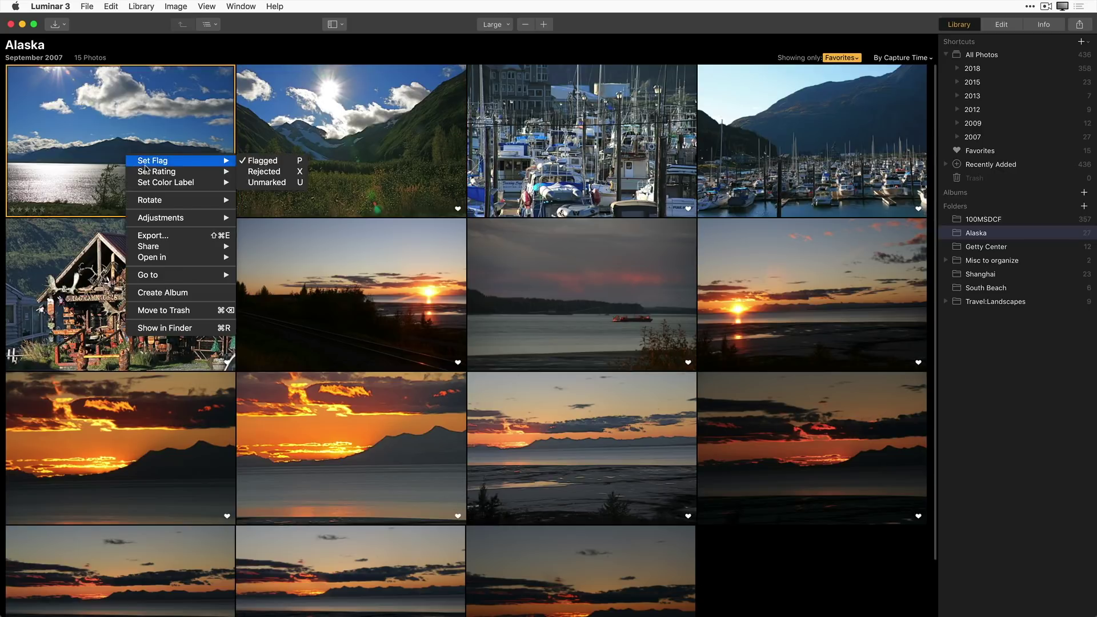
mouse_move(151, 172)
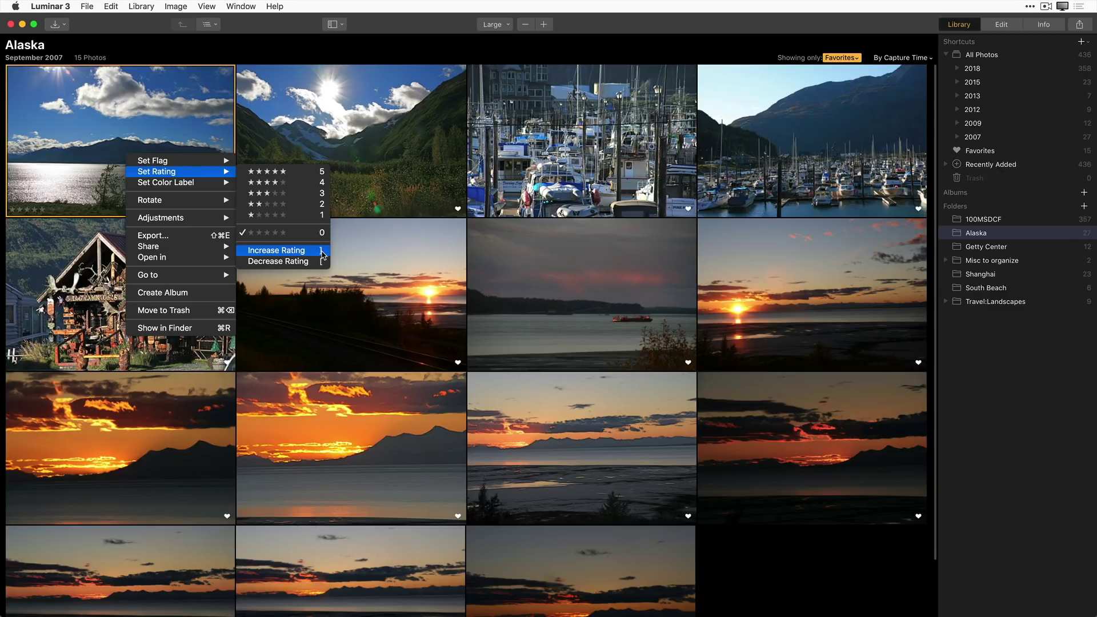
left_click(293, 186)
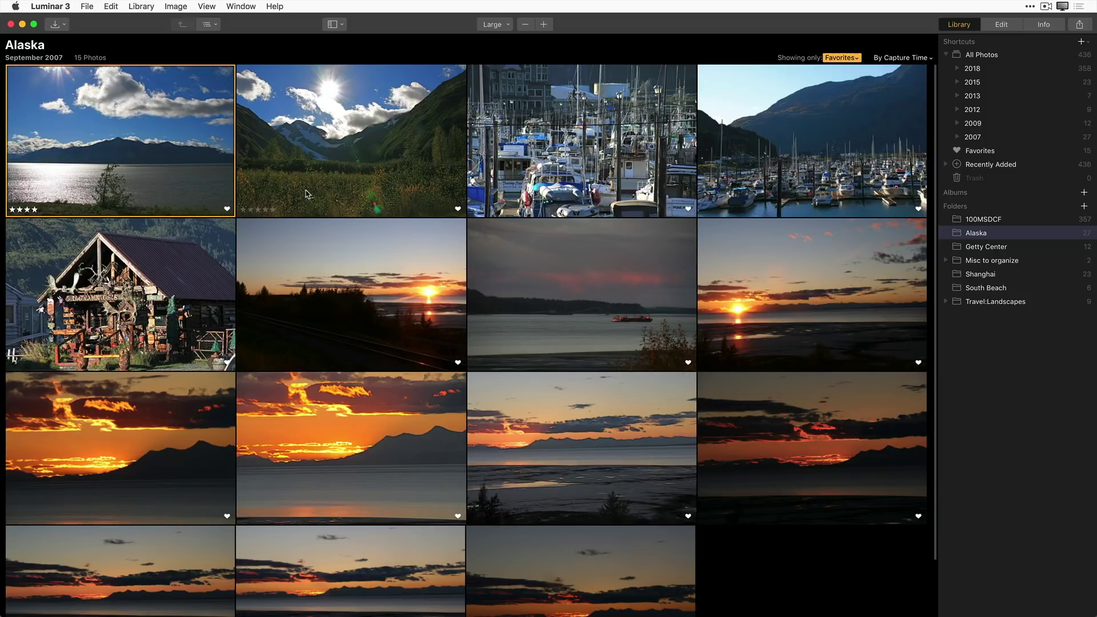
left_click(258, 209)
Give the close-up boats photo a star rating, the marina beneath the mountain four stars, and the log cabin five stars
left_click(508, 205)
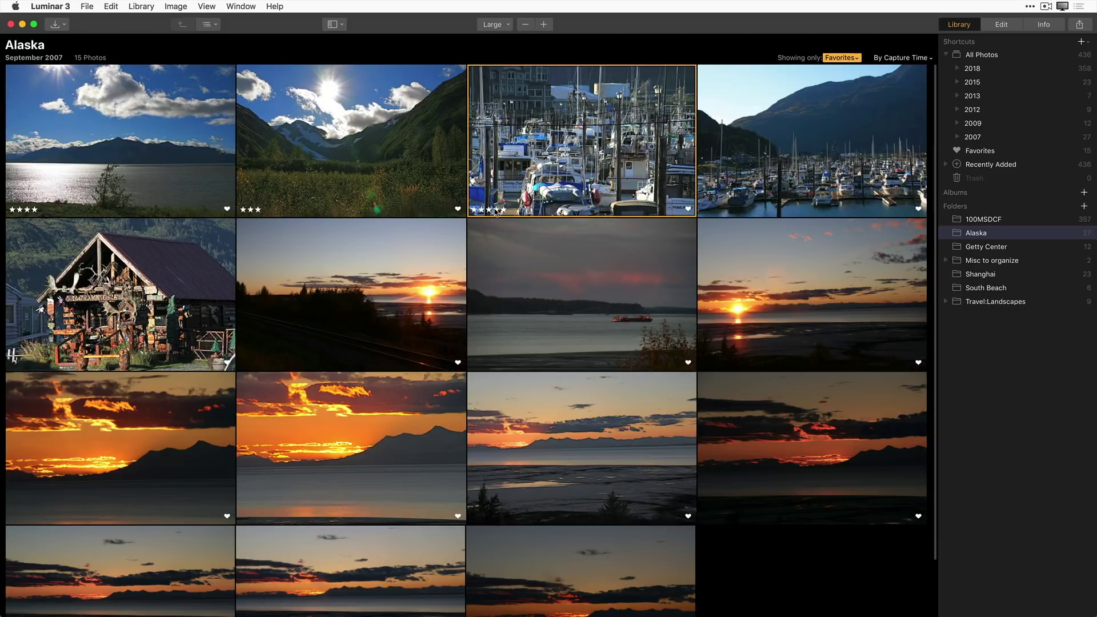
left_click(502, 210)
left_click(797, 177)
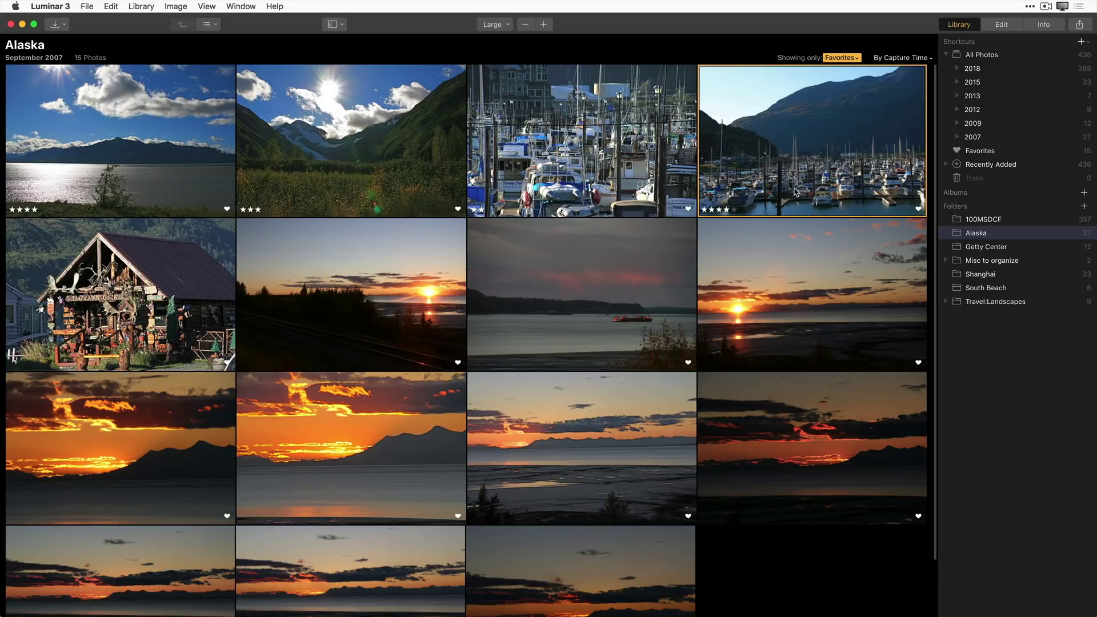
left_click(160, 305)
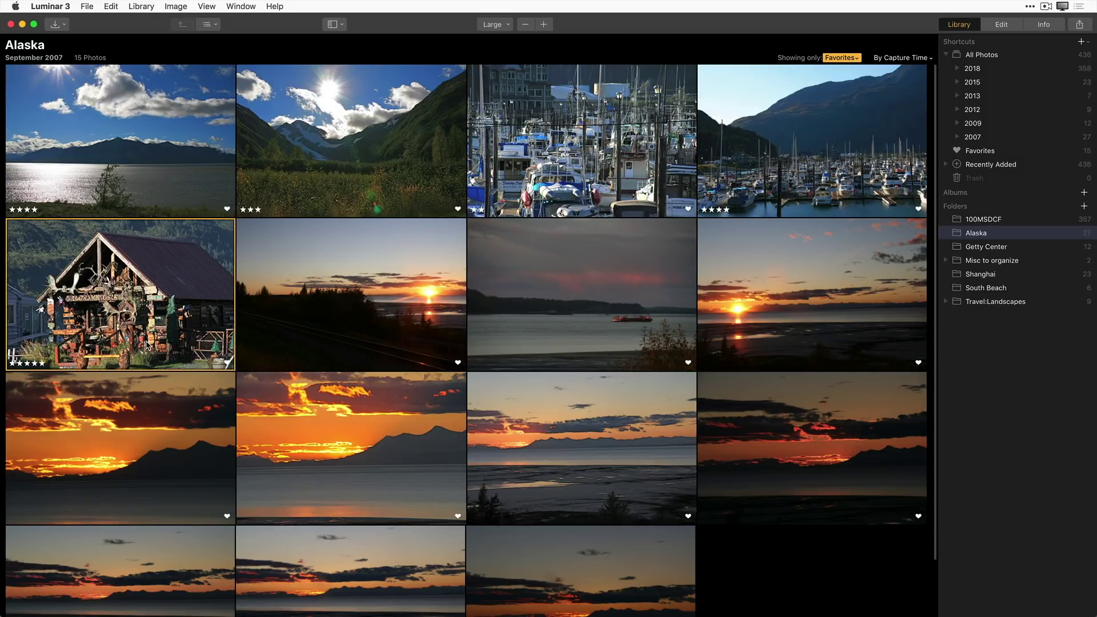
Rate the railroad track sunset photo four stars and the dusk photo with the red boat three stars
left_click(340, 349)
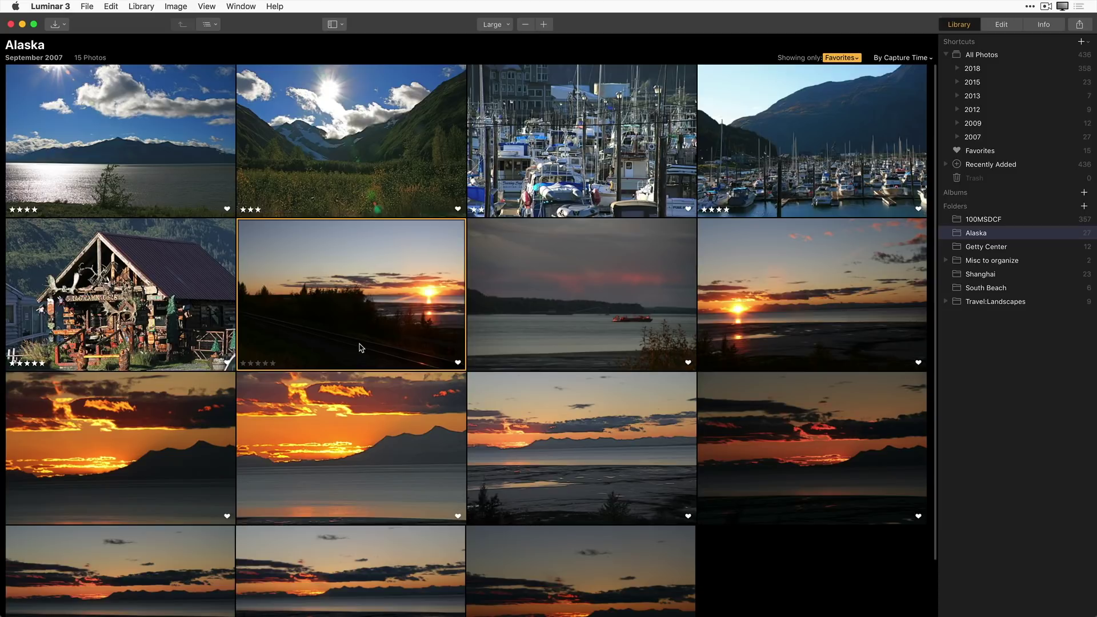
key("5")
key("3")
left_click(606, 345)
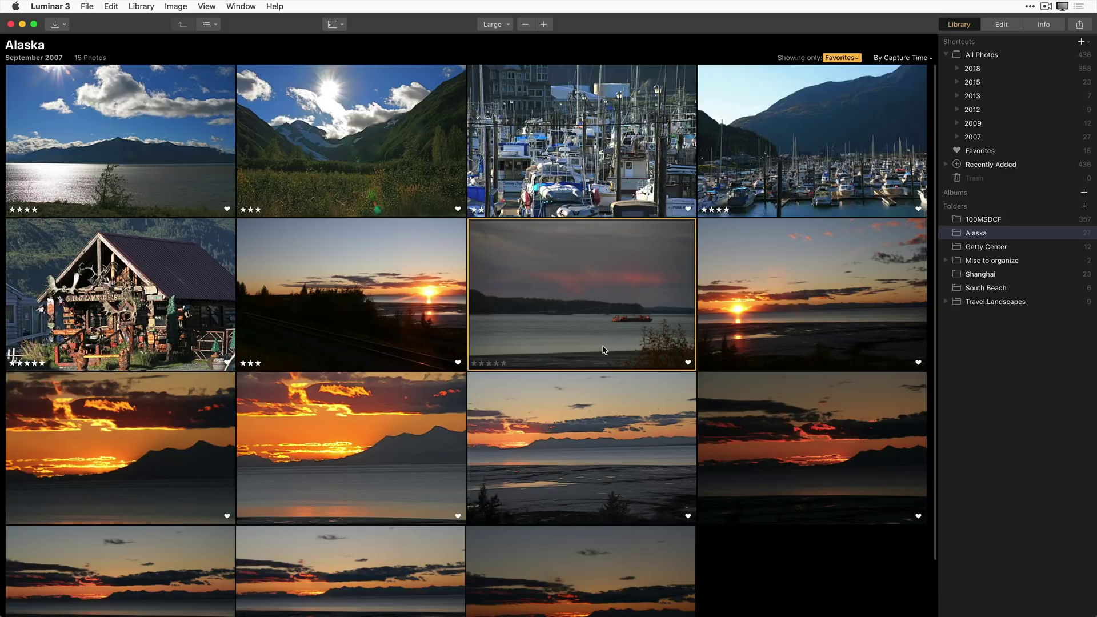
key("3")
left_click(333, 367)
key("4")
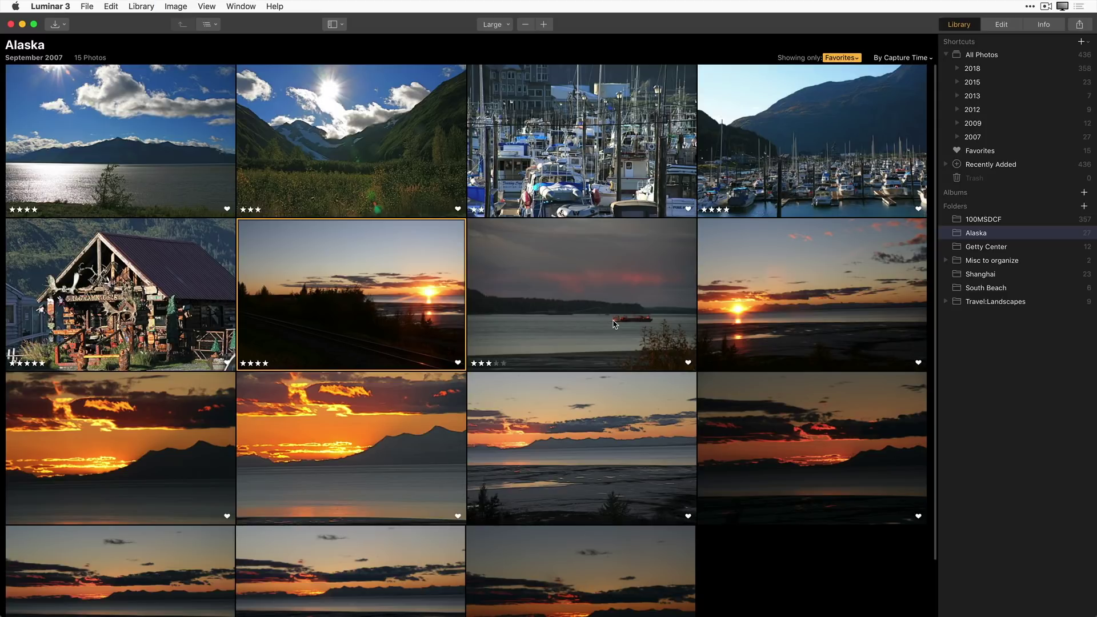
Rate the low-sun shoreline photo three stars, the first orange mountain sunset four stars, and the orange sunset beside it two stars
key("Right")
key("Right")
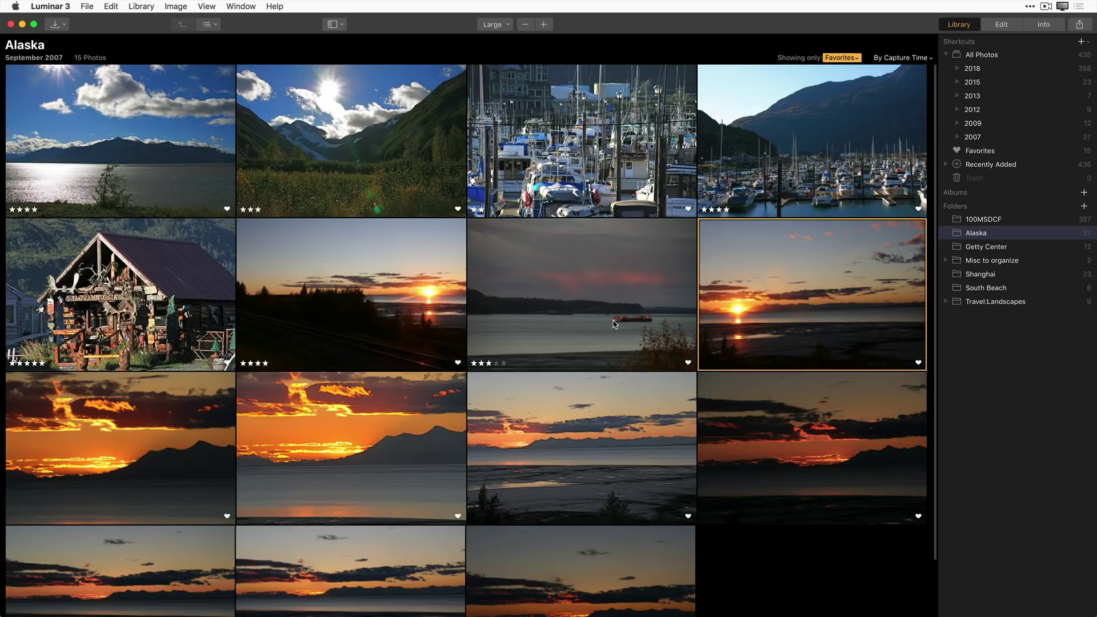
key("3")
key("Right")
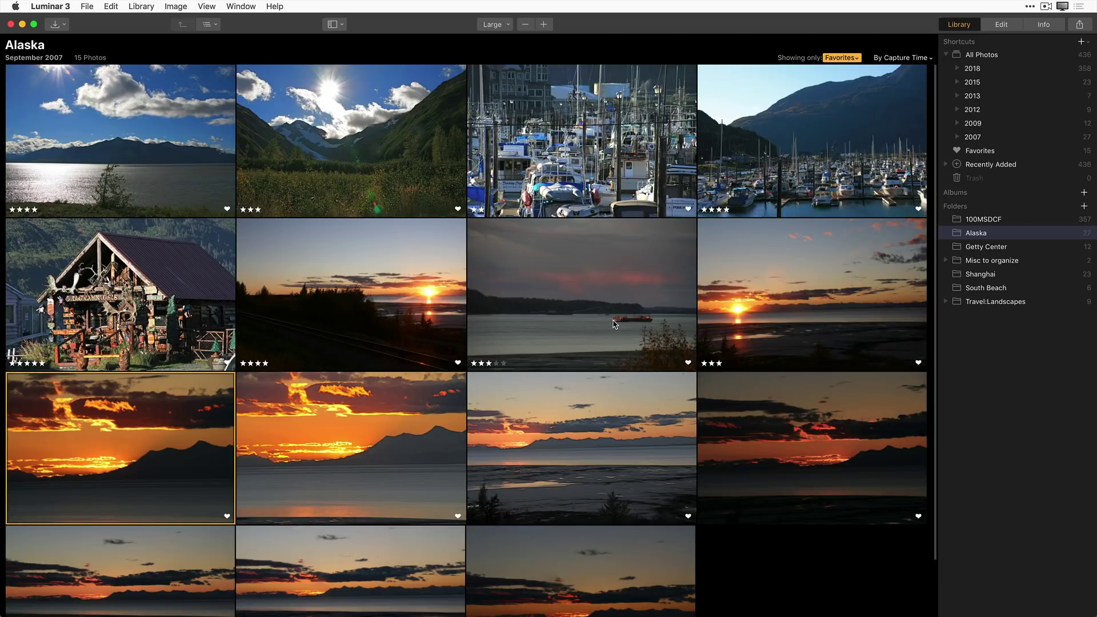
key("4")
key("Right")
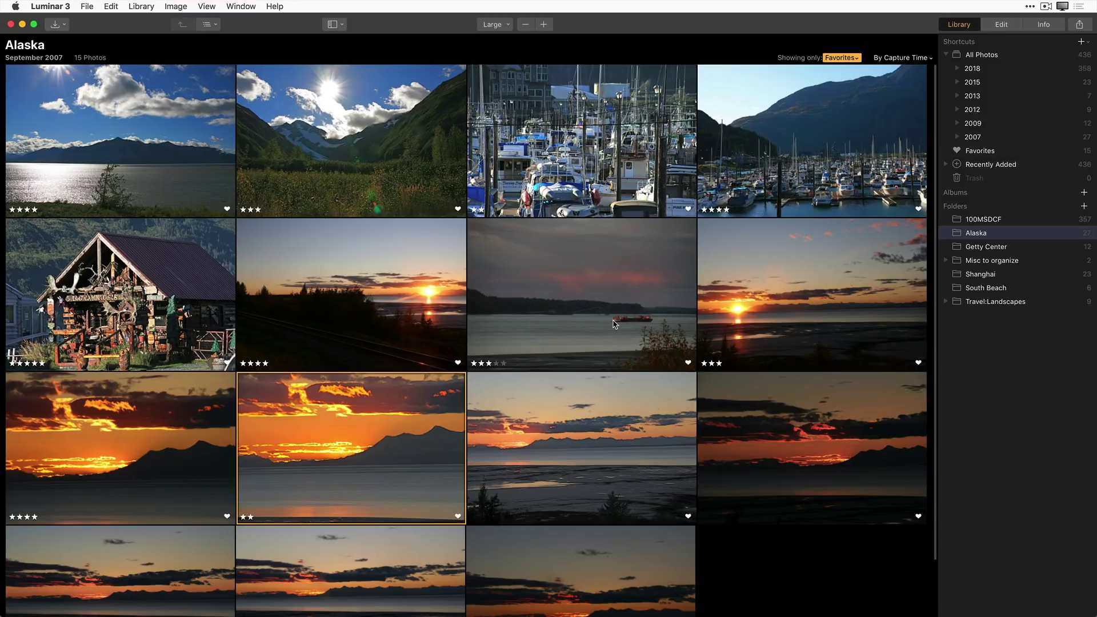
Rate the tidal flats sunset photo two stars and the dark red mountain sunset beside it four stars
key("Right")
key("2")
key("Right")
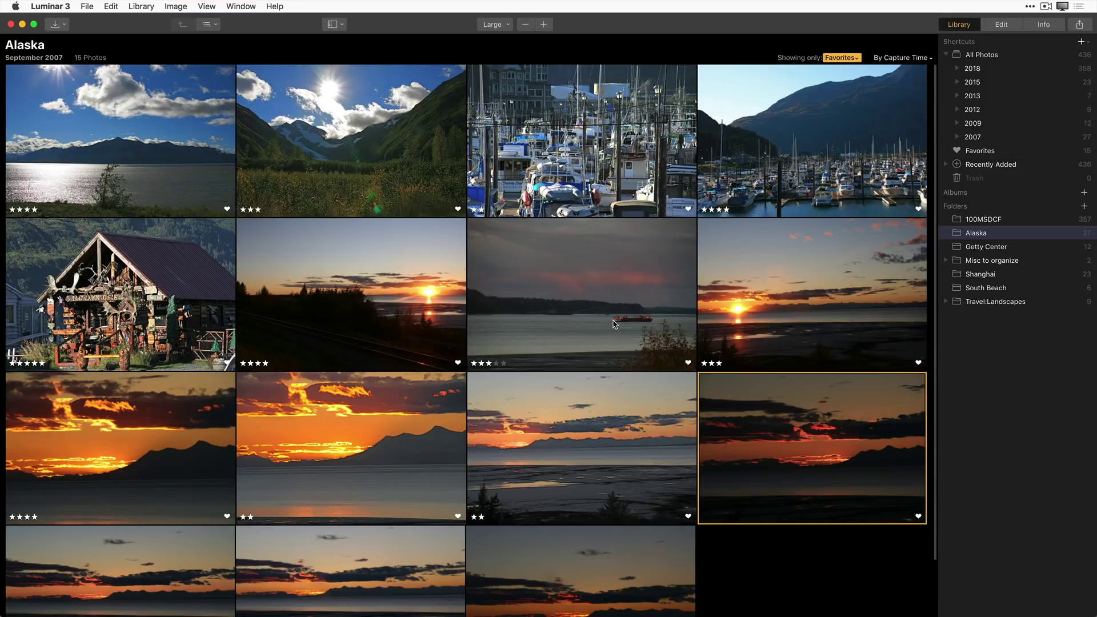
key("4")
key("Right")
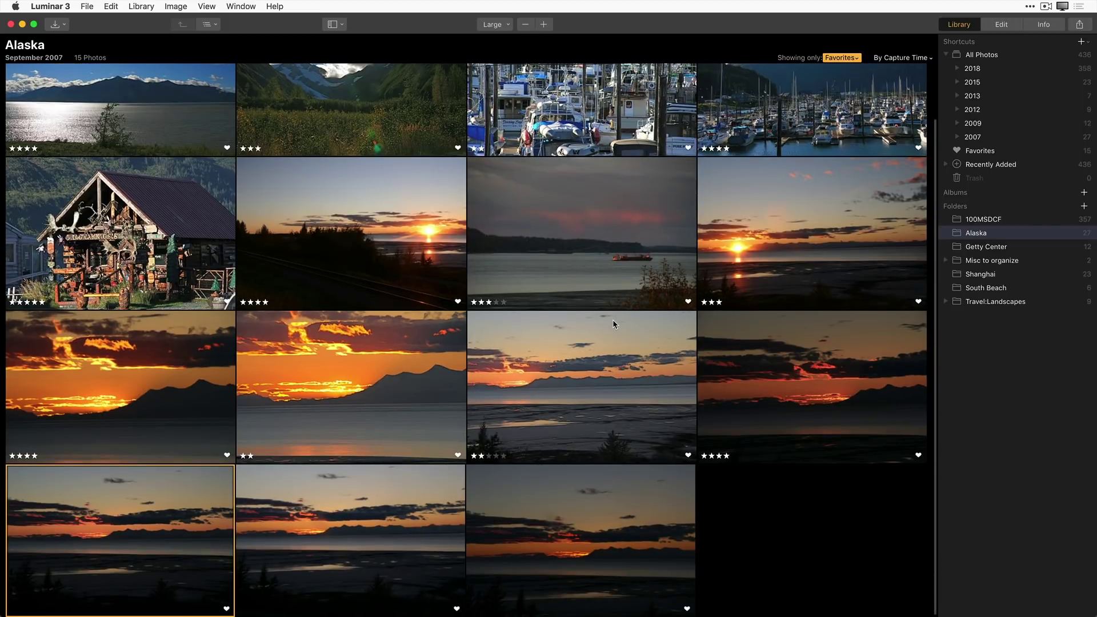
Rate each of the last three sunset photos in the Alaska folder three stars
key("3")
key("Right")
key("3")
key("Right")
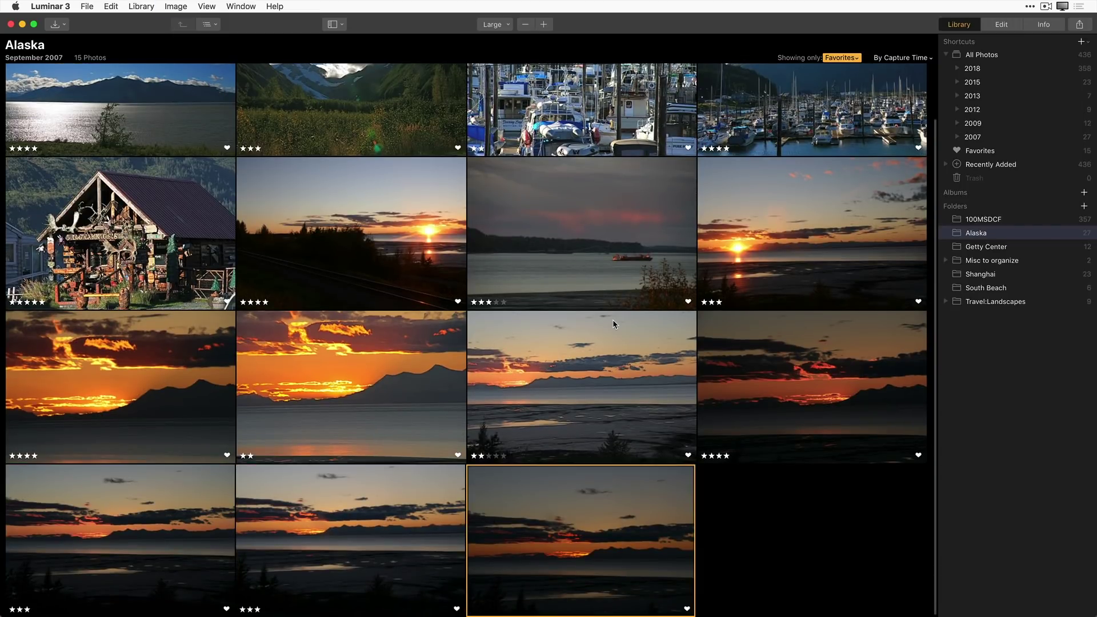
key("3")
scroll(743, 302, "up", 2)
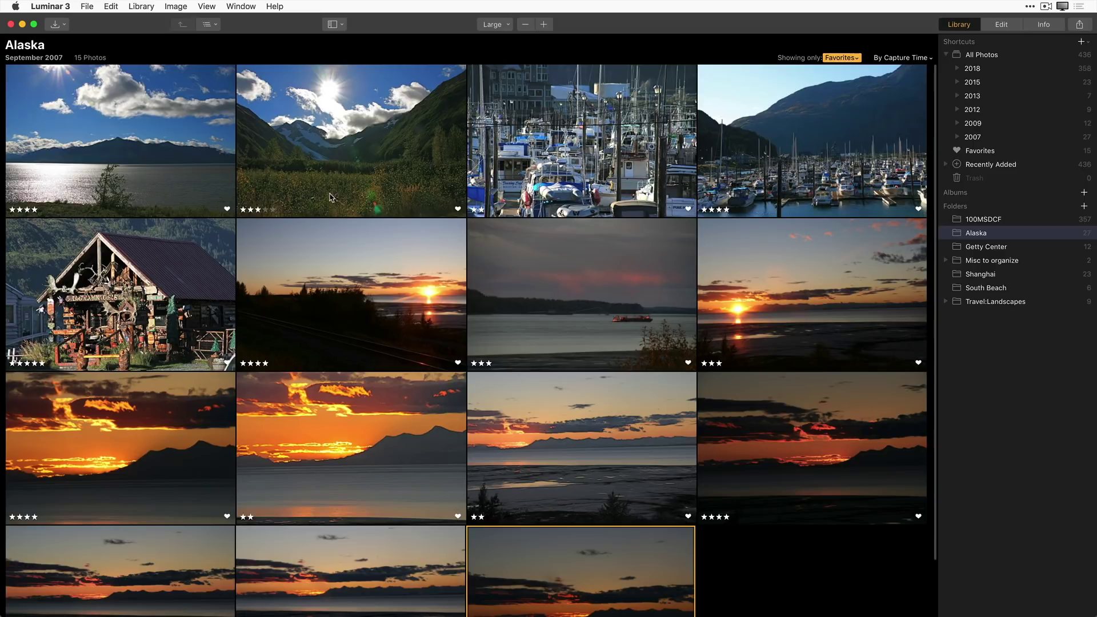
Filter the Alaska photos to 3 Stars or More, and sort them by Rating in Descending order
left_click(855, 59)
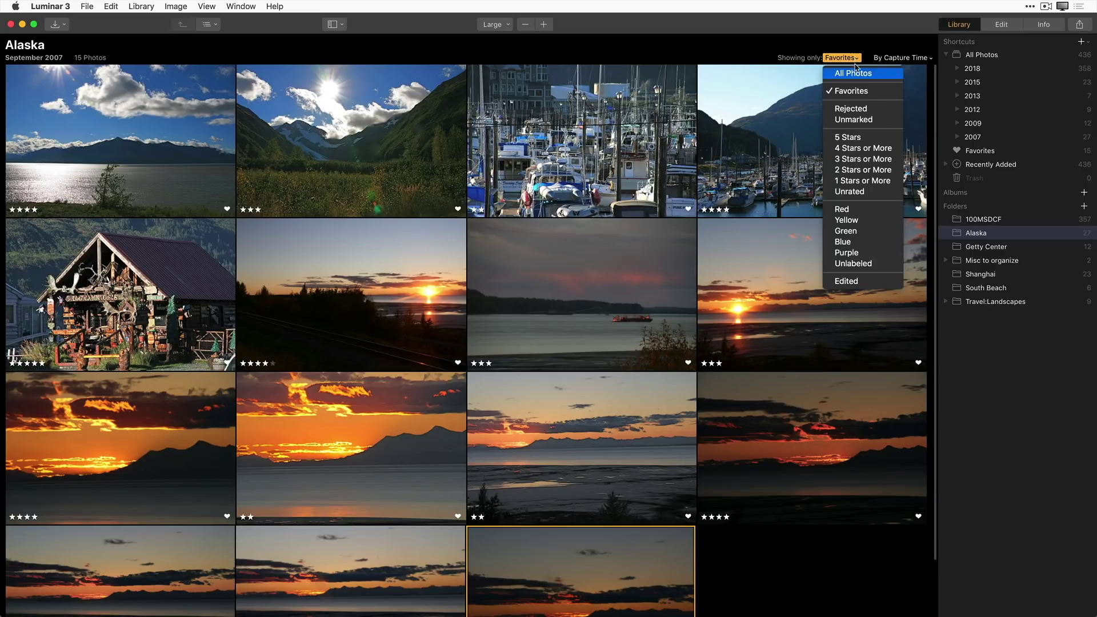
left_click(858, 160)
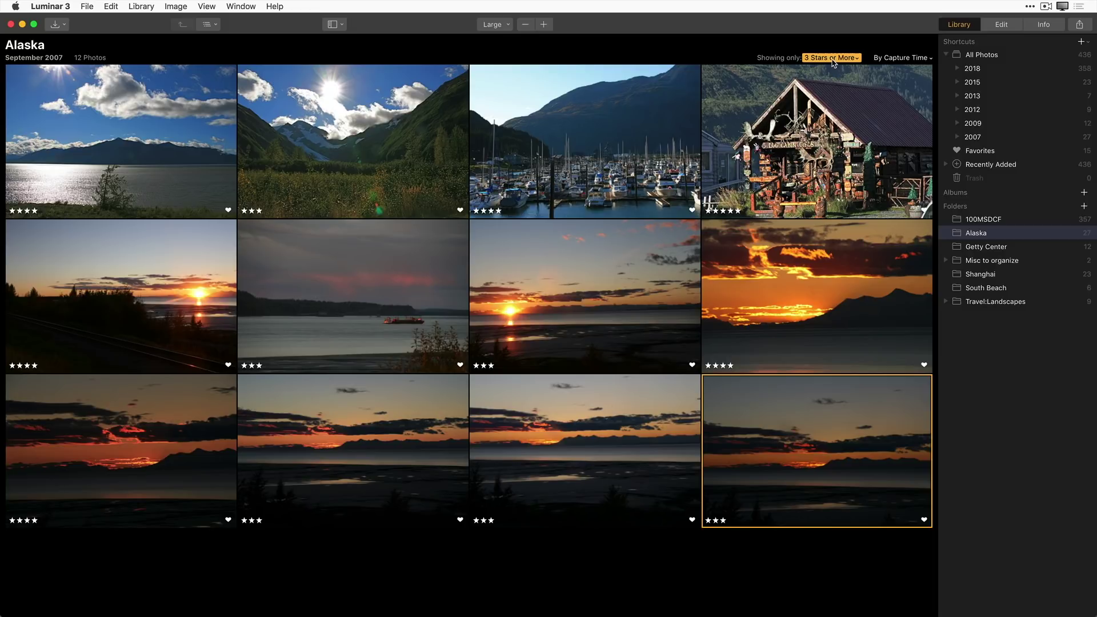
left_click(908, 58)
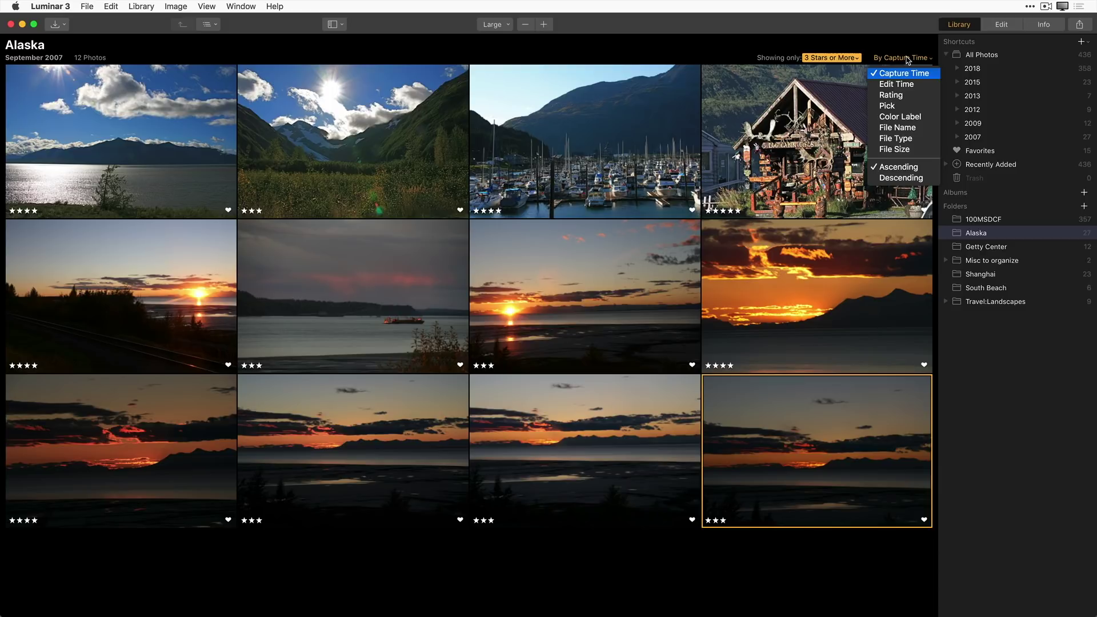
left_click(910, 96)
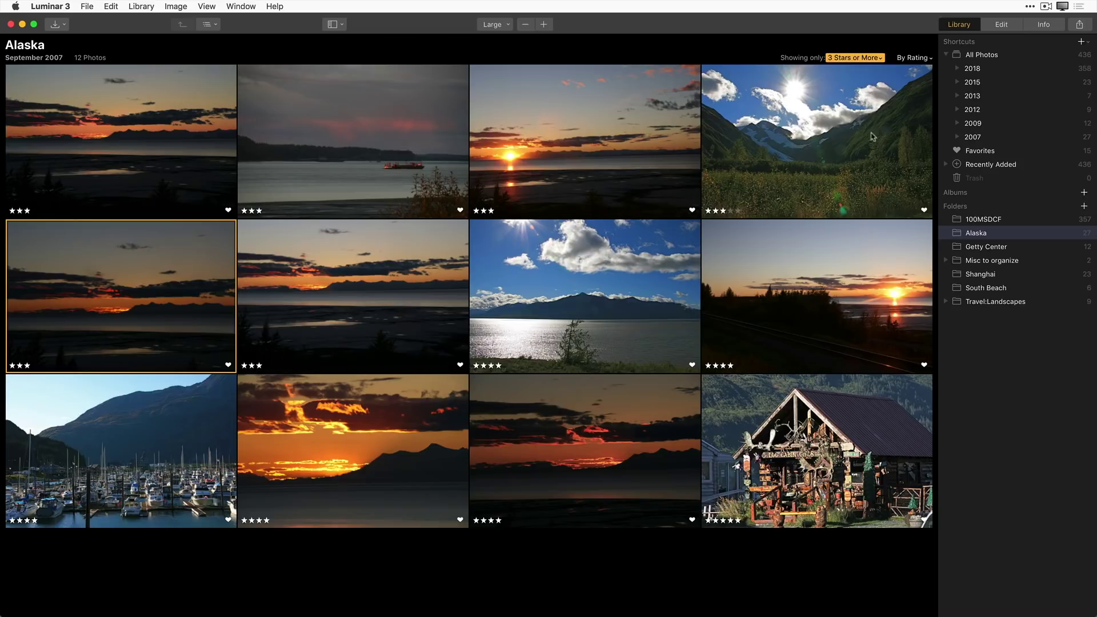
left_click(916, 58)
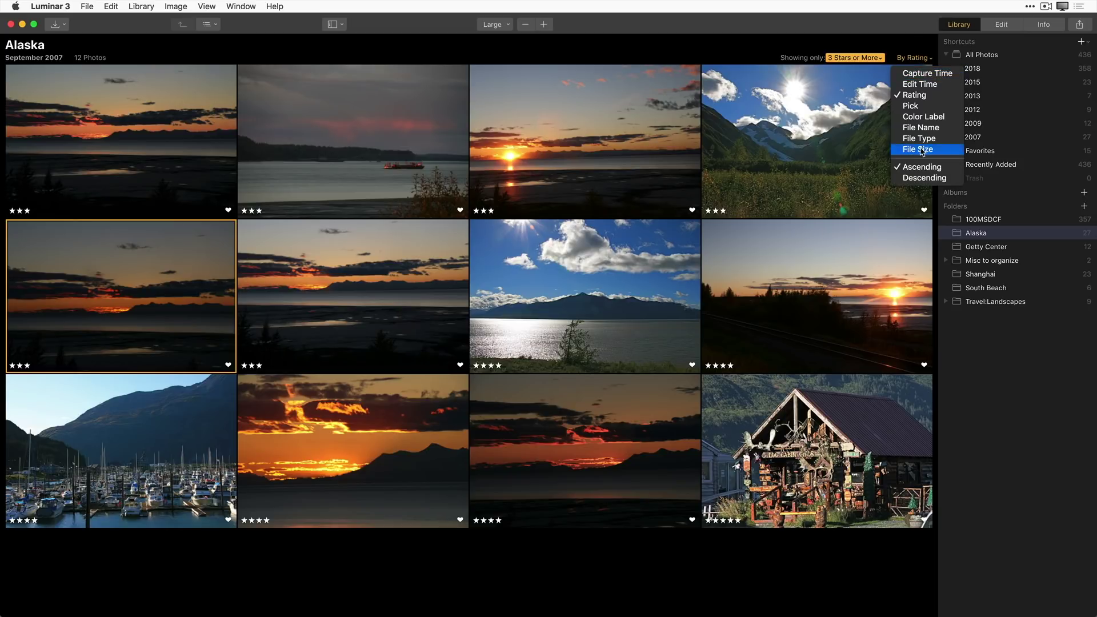
left_click(917, 179)
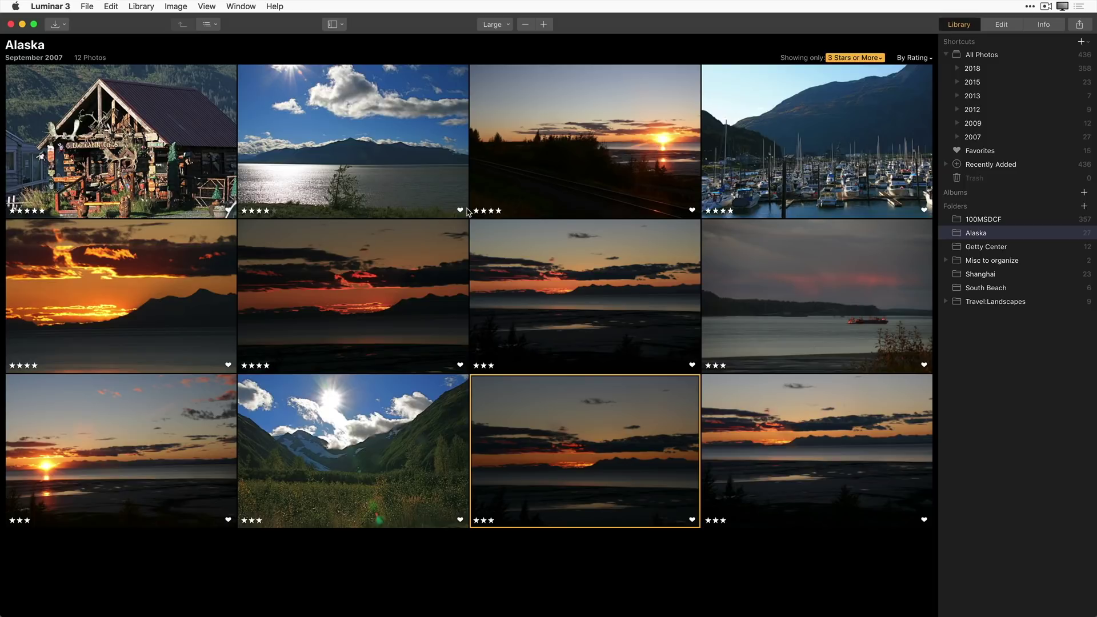
Open the four-star railroad track sunset photo for editing
left_click(575, 157)
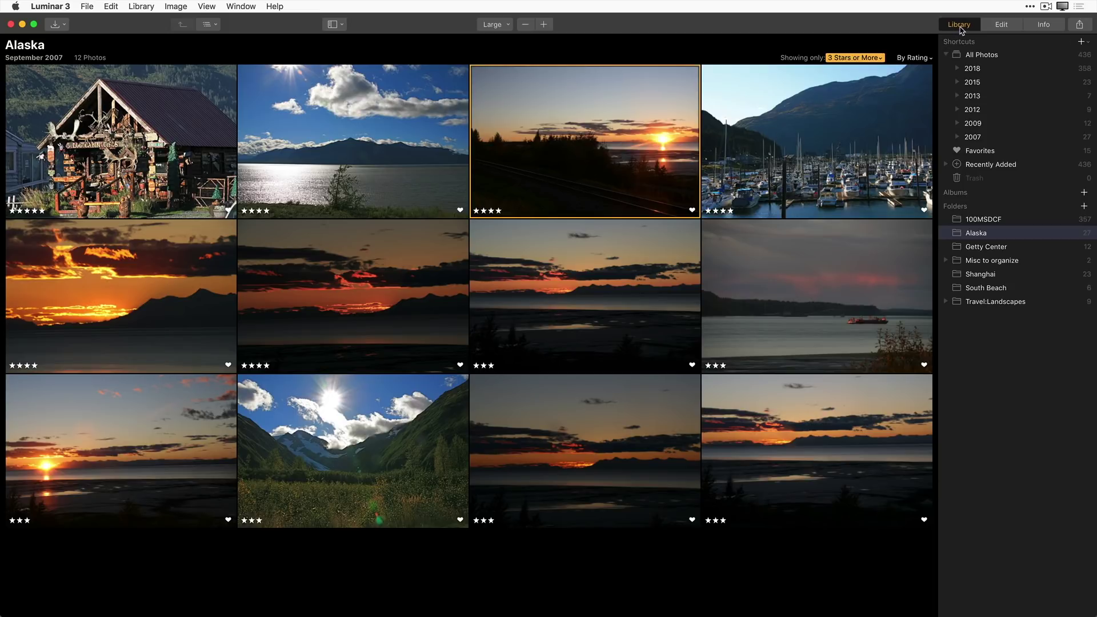
left_click(1003, 25)
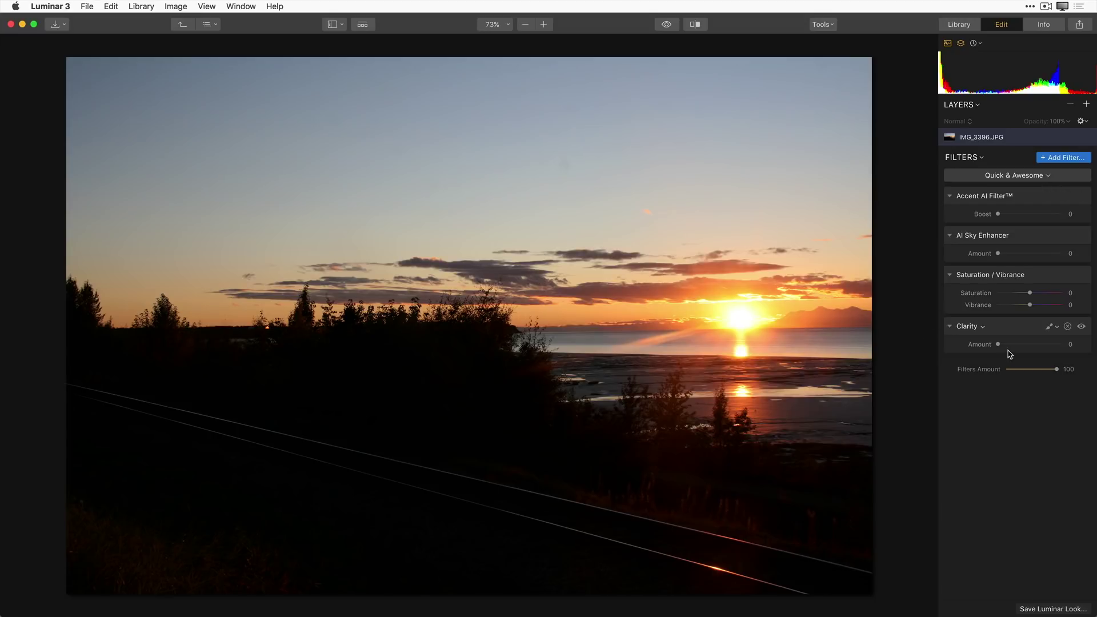
Preview the Landscape filter workspace, and return to Quick & Awesome
left_click(1050, 178)
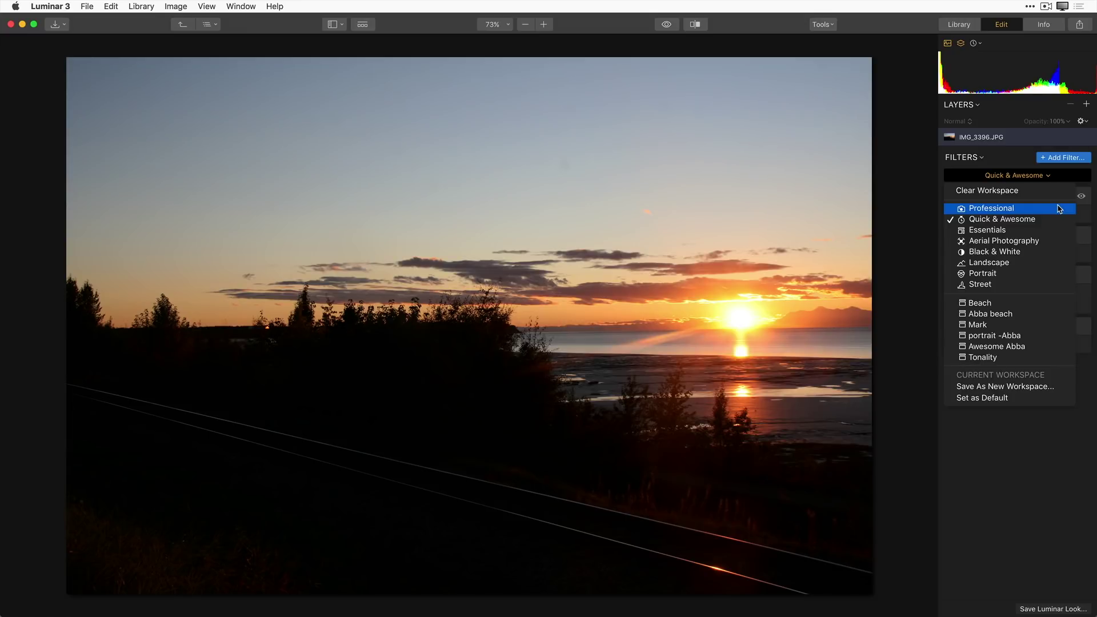
left_click(1015, 263)
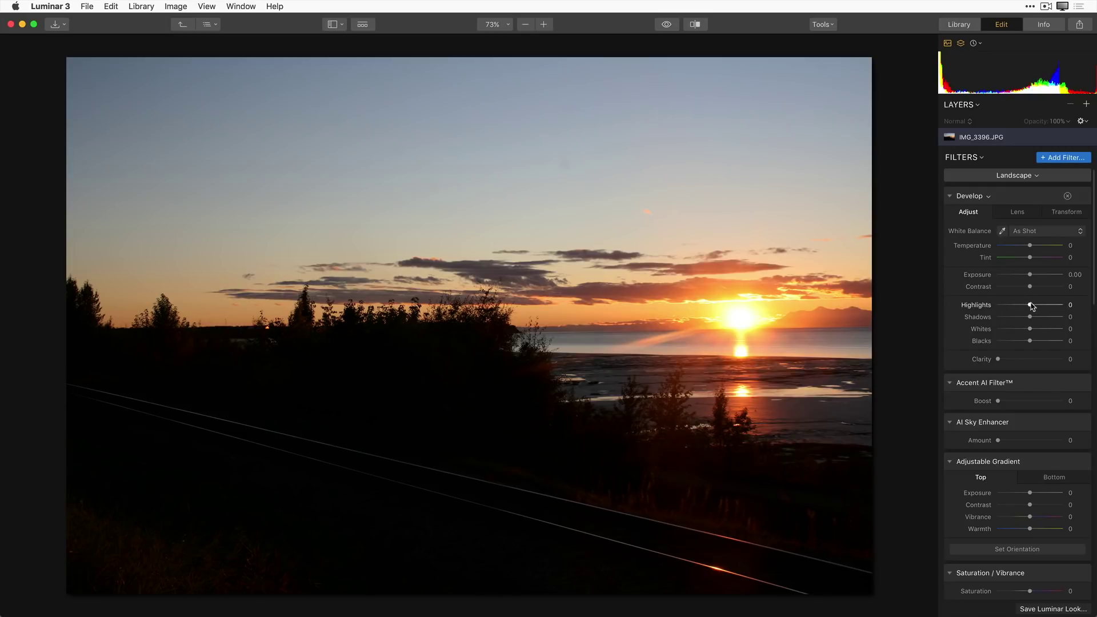
left_click(1039, 179)
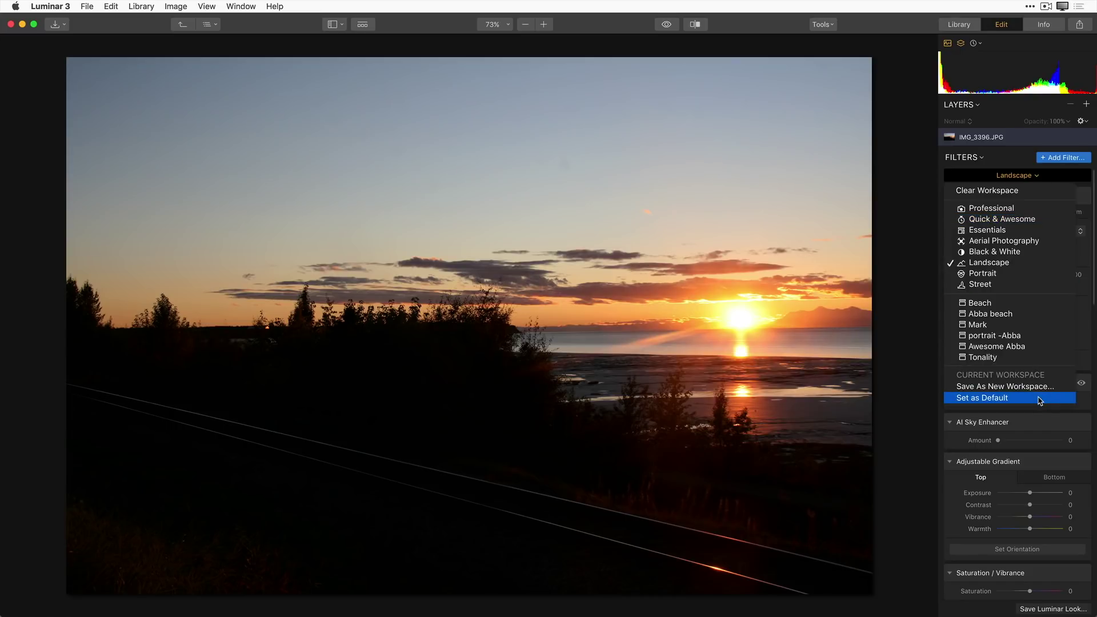
left_click(1028, 224)
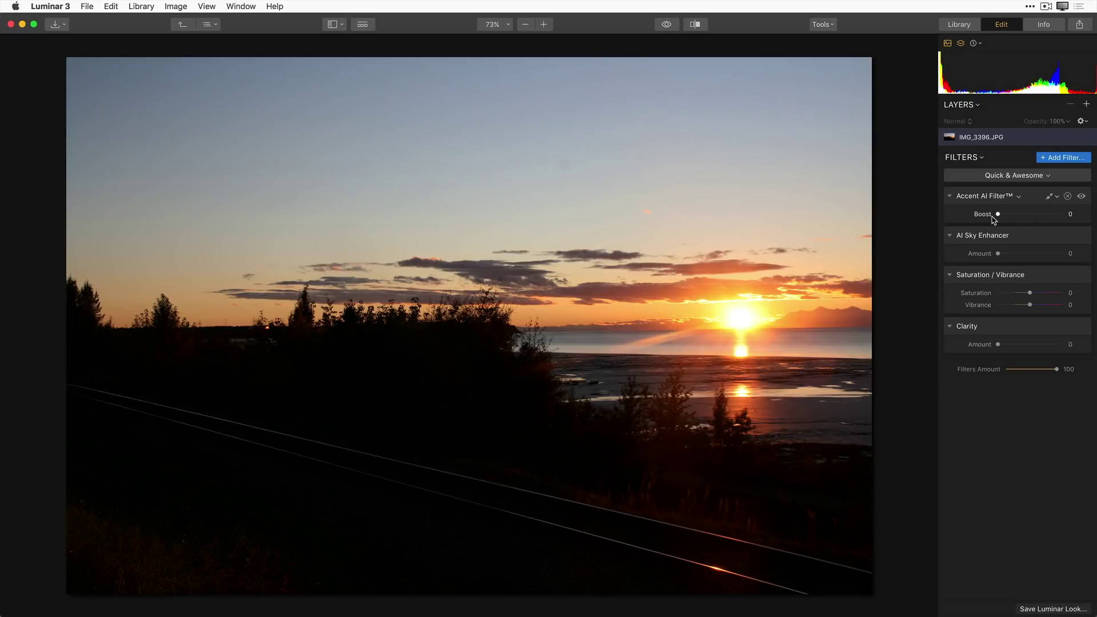
Set the Accent AI Filter Boost to 61 and the AI Sky Enhancer Amount to 65, comparing the edit with the original
left_click_drag(1000, 214, 1037, 224)
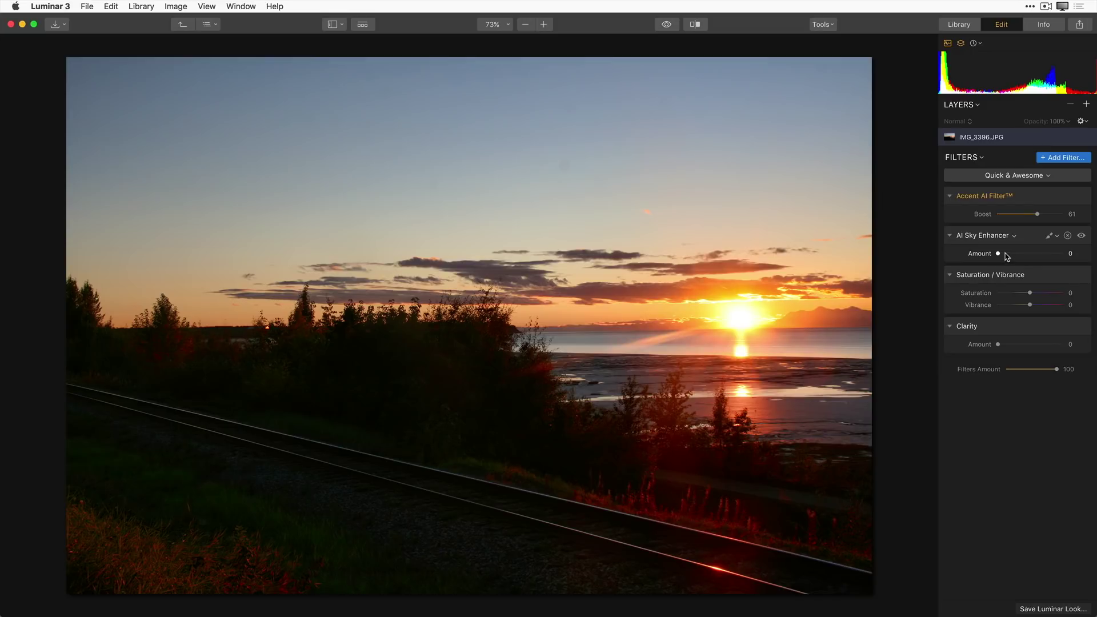
left_click_drag(998, 254, 1048, 257)
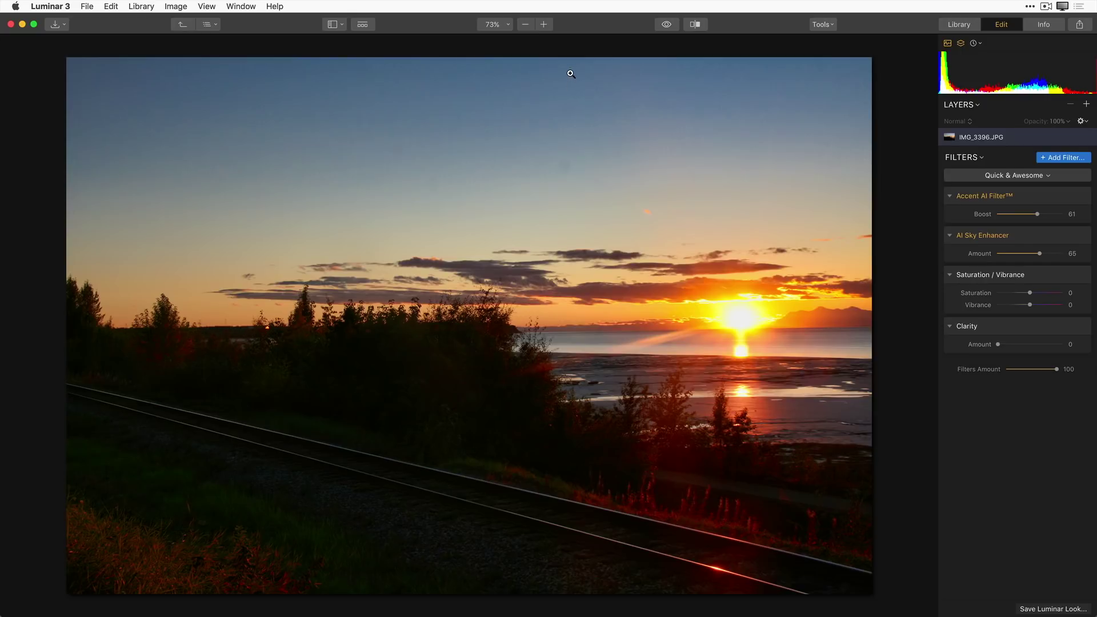
left_click(667, 24)
left_click(667, 25)
left_click(667, 26)
left_click(667, 25)
left_click(667, 26)
left_click(667, 26)
Set Saturation to -23 and Vibrance to 30, and compare the photo with and without the Saturation / Vibrance filter
mouse_move(1022, 293)
left_click_drag(1030, 295, 1029, 296)
mouse_move(1031, 295)
left_mouse_down()
mouse_move(1041, 297)
mouse_move(1028, 296)
left_mouse_up()
left_click_drag(1028, 293, 1039, 305)
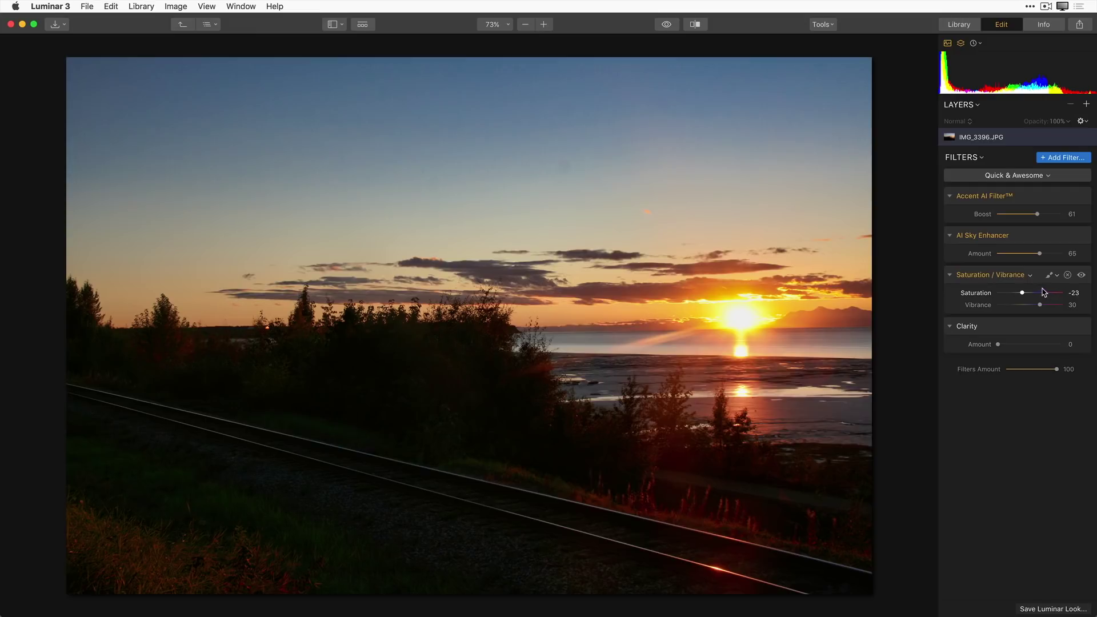
left_click(1080, 275)
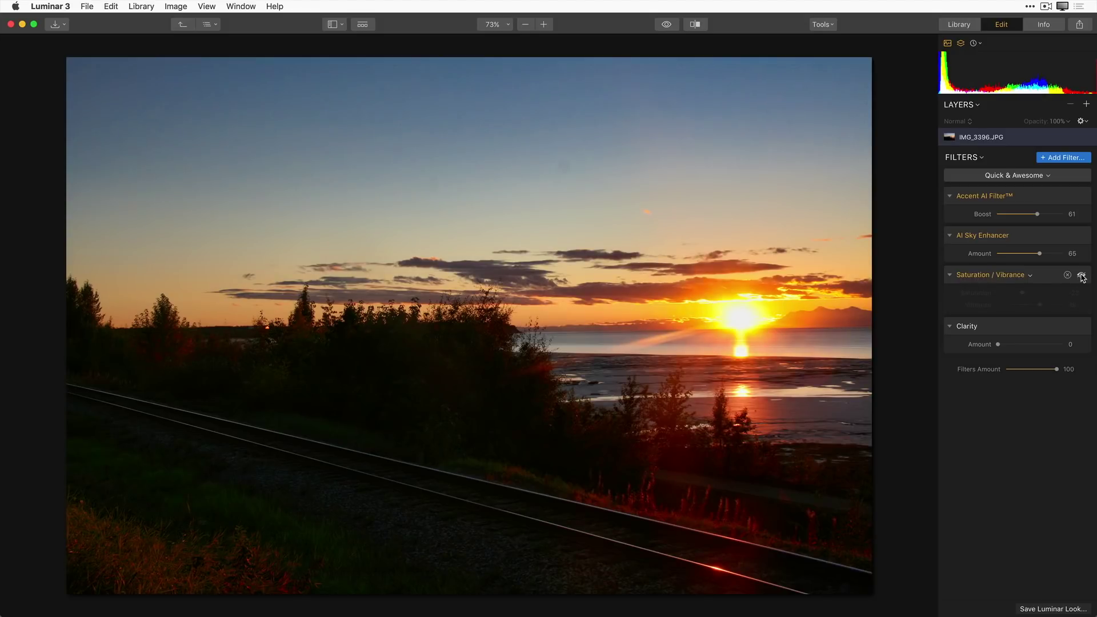
left_click(1081, 276)
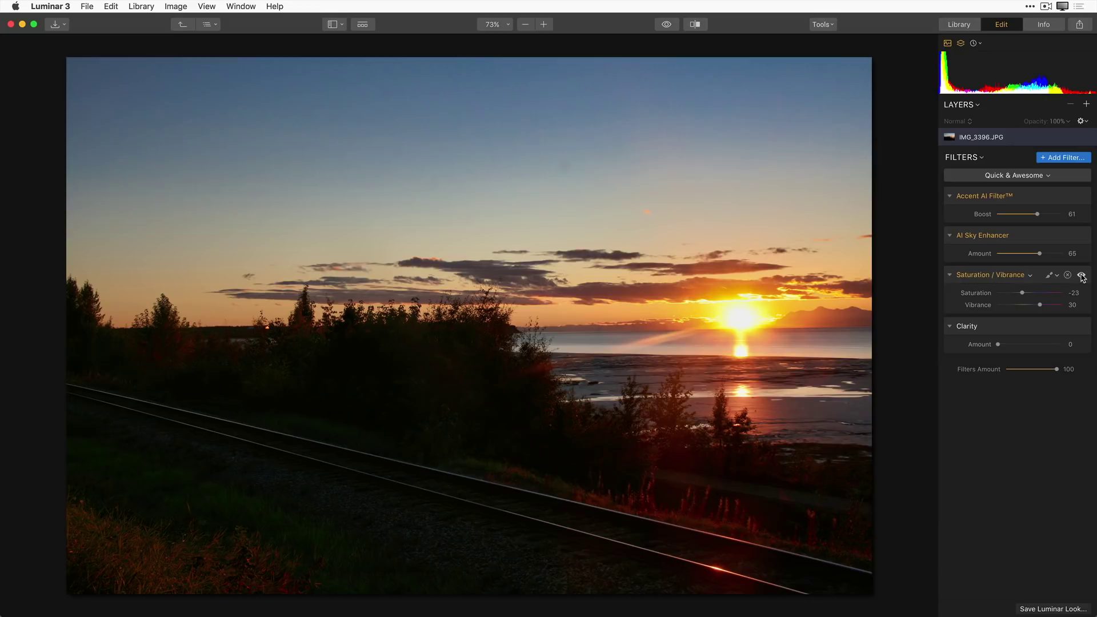
left_click(1081, 276)
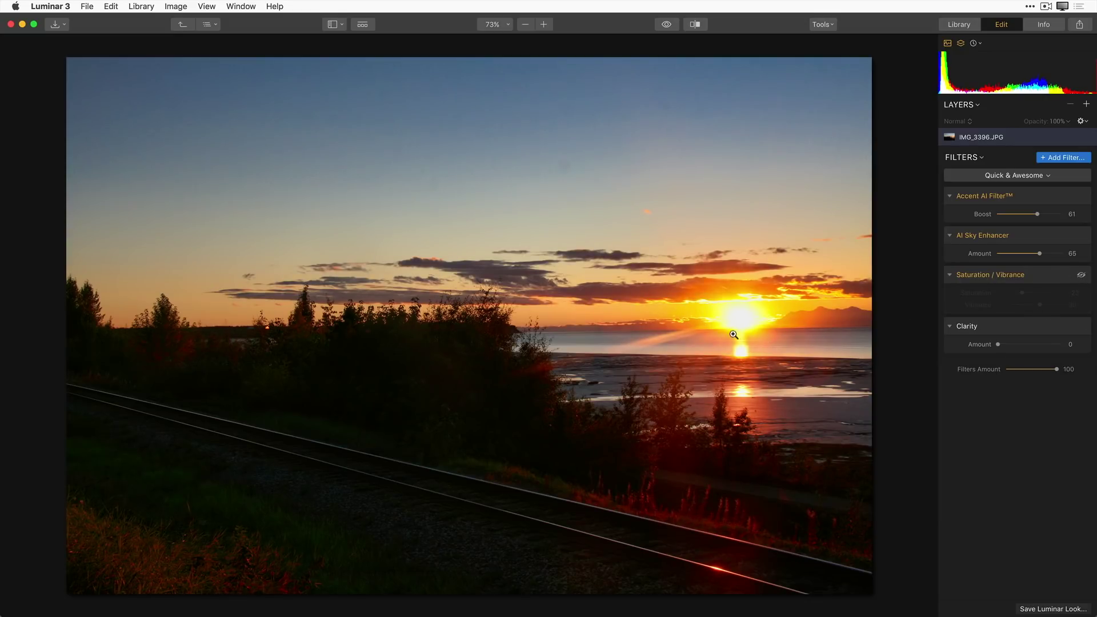
left_click(1081, 276)
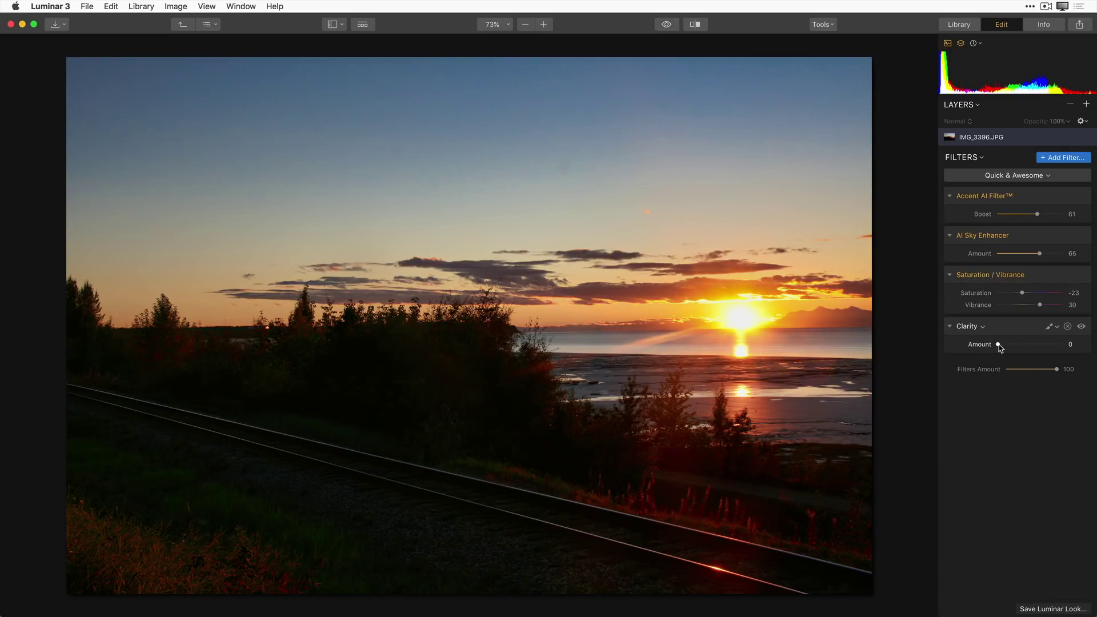
Set the Clarity Amount to 19, and compare the edited photo with the original
left_click_drag(999, 346, 1012, 350)
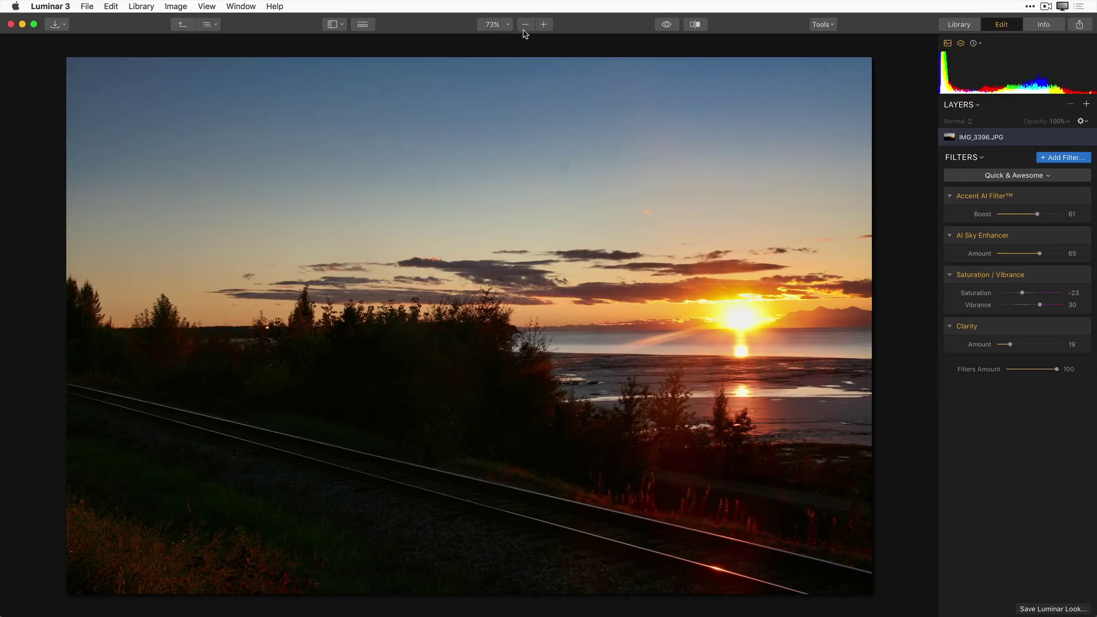
left_click(665, 25)
Add the Golden Hour filter from the filters catalog with Amount 15 and Saturation -8
left_click(1063, 160)
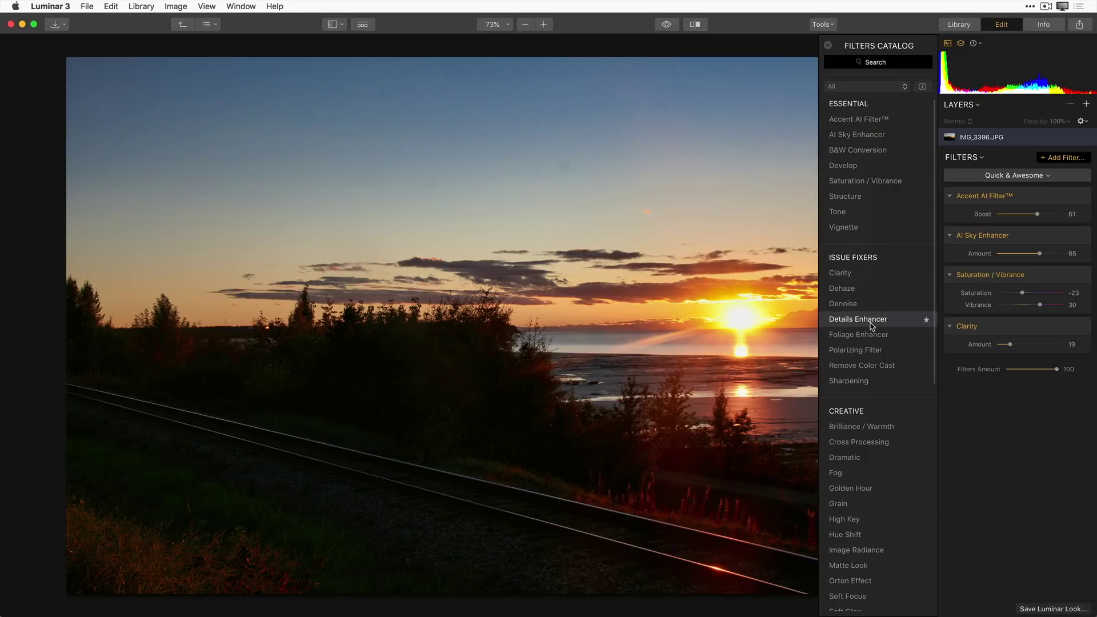
scroll(872, 326, "down", 1)
scroll(878, 355, "down", 3)
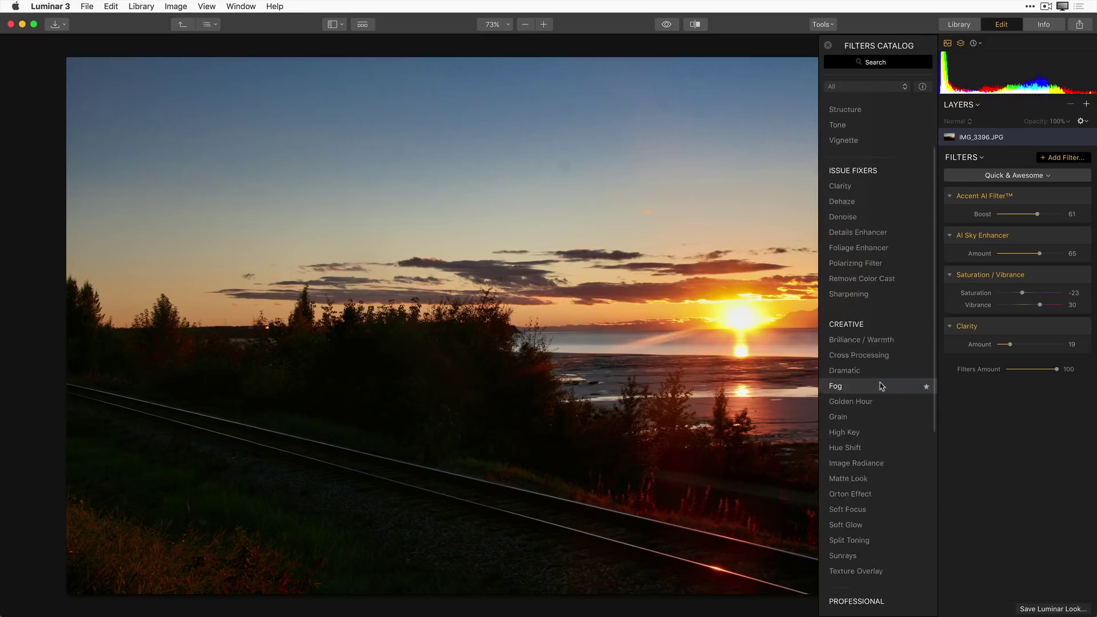
scroll(881, 386, "down", 6)
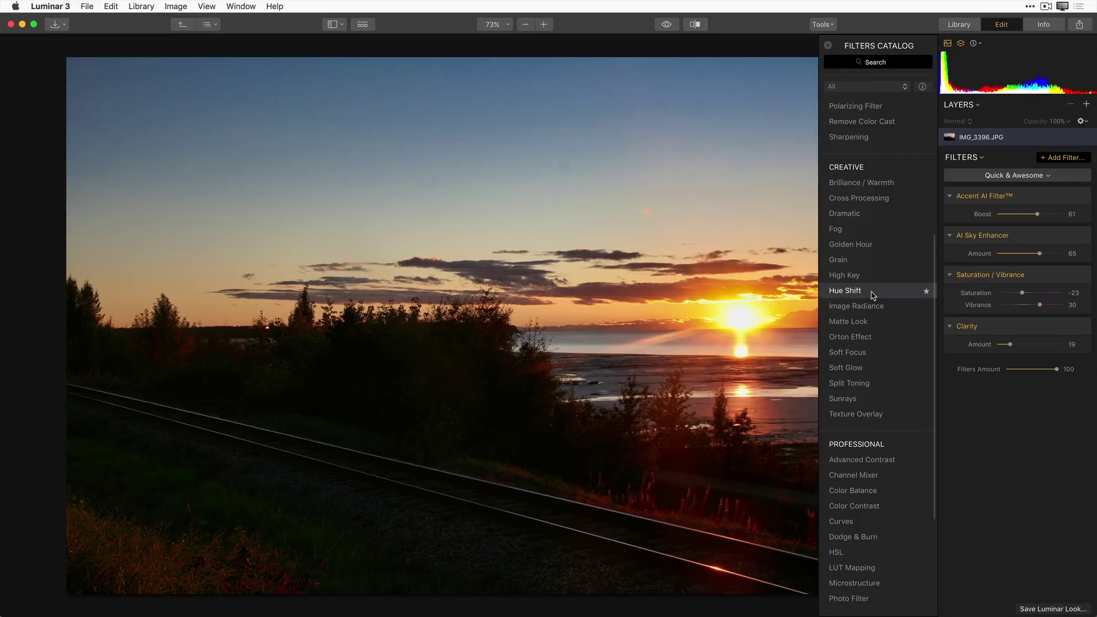
left_click(860, 246)
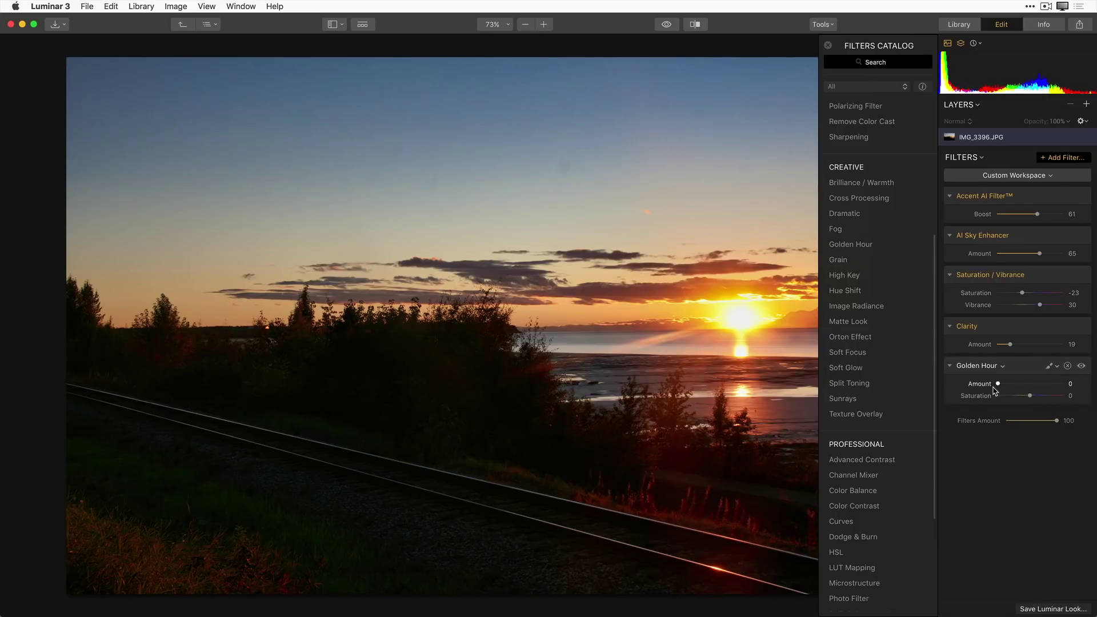
mouse_move(997, 384)
left_mouse_down()
mouse_move(1027, 398)
mouse_move(1005, 384)
left_mouse_up()
scroll(883, 460, "down", 5)
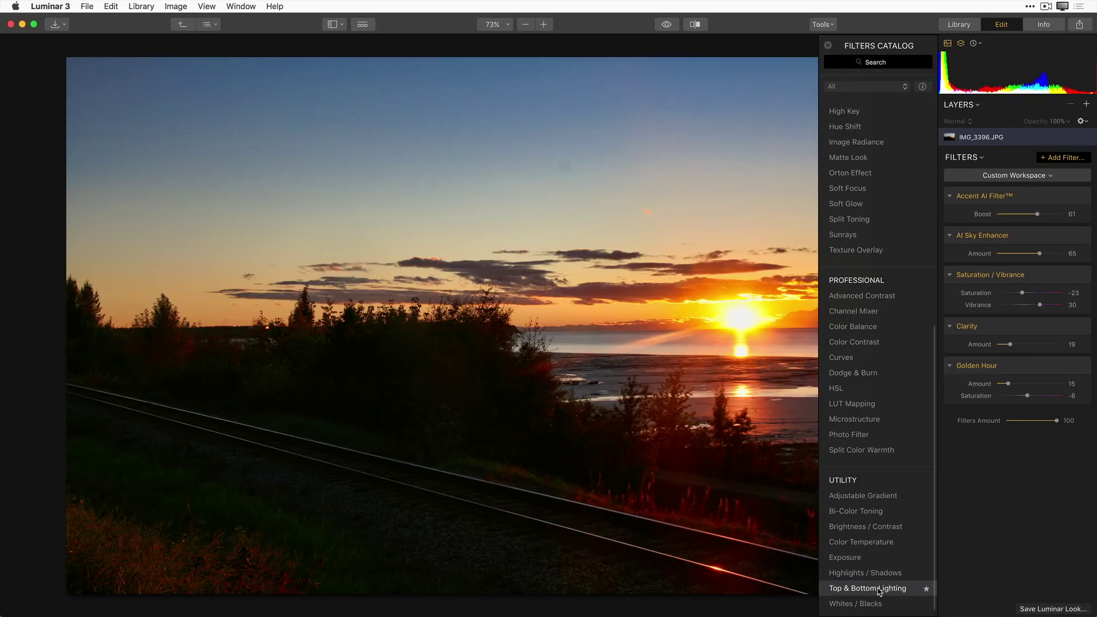
Add the Top & Bottom Lighting filter with Top -34 and Bottom 31
left_click(878, 588)
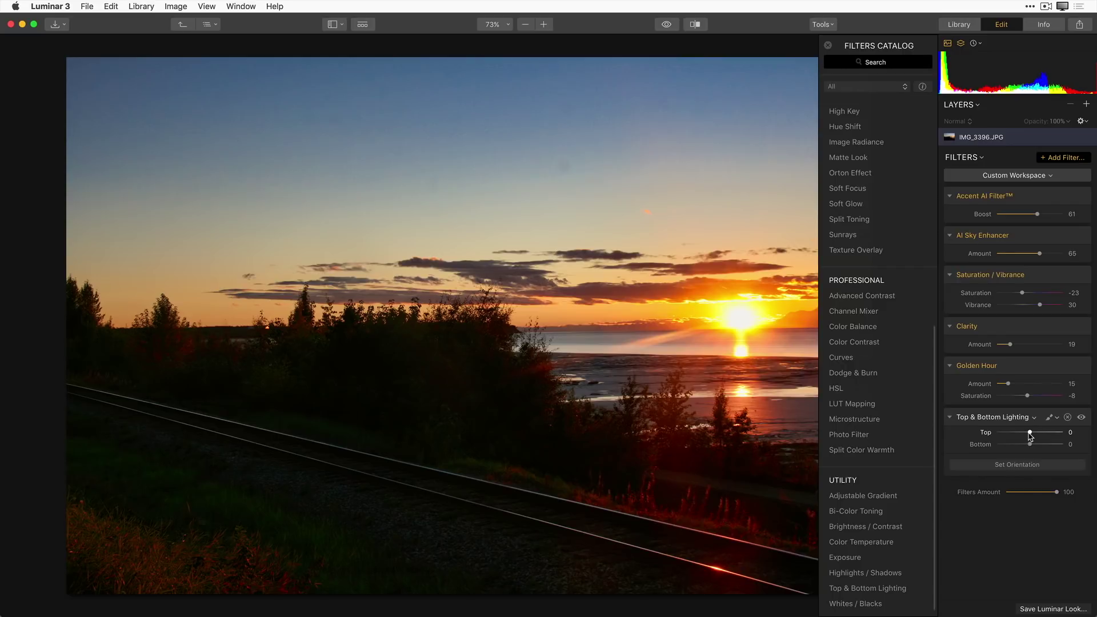
left_click_drag(1029, 433, 1018, 433)
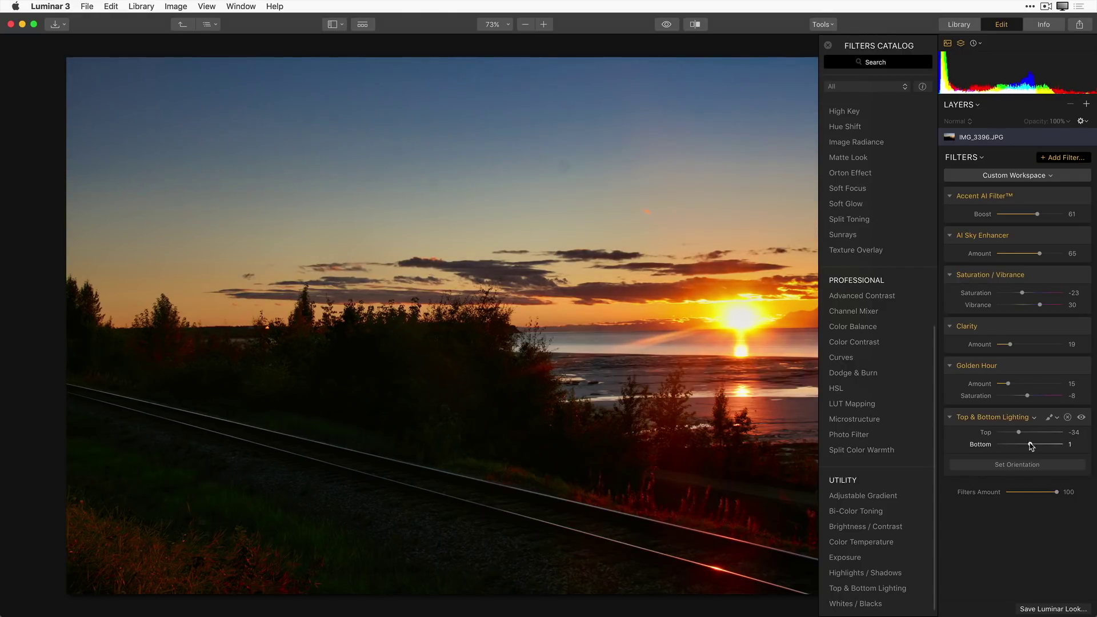
left_click_drag(1031, 444, 1040, 450)
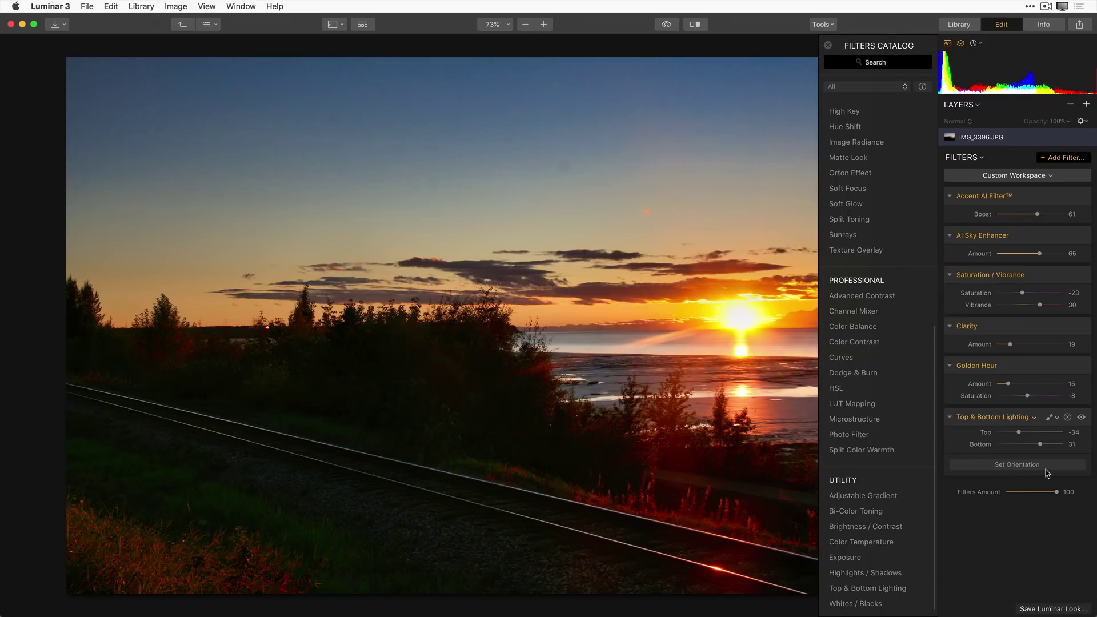
Orient the Top & Bottom Lighting boundary along the railroad tracks with Blend 14, Horizontal Shift 49 and Rotation -15°
left_click(1020, 465)
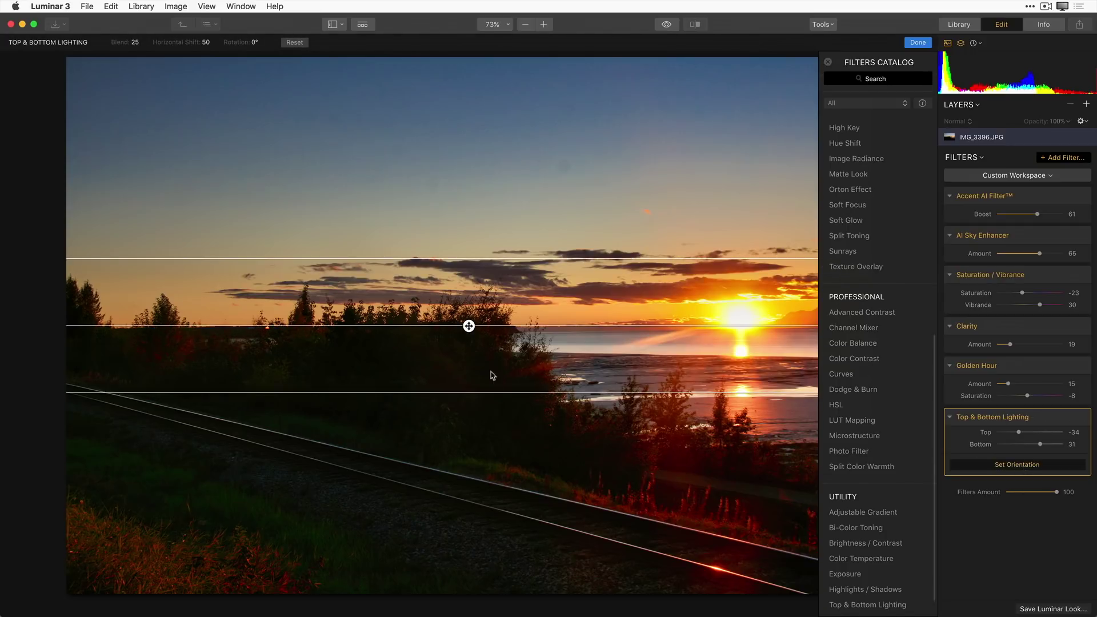
mouse_move(467, 326)
left_mouse_down()
mouse_move(463, 384)
mouse_move(466, 327)
left_mouse_up()
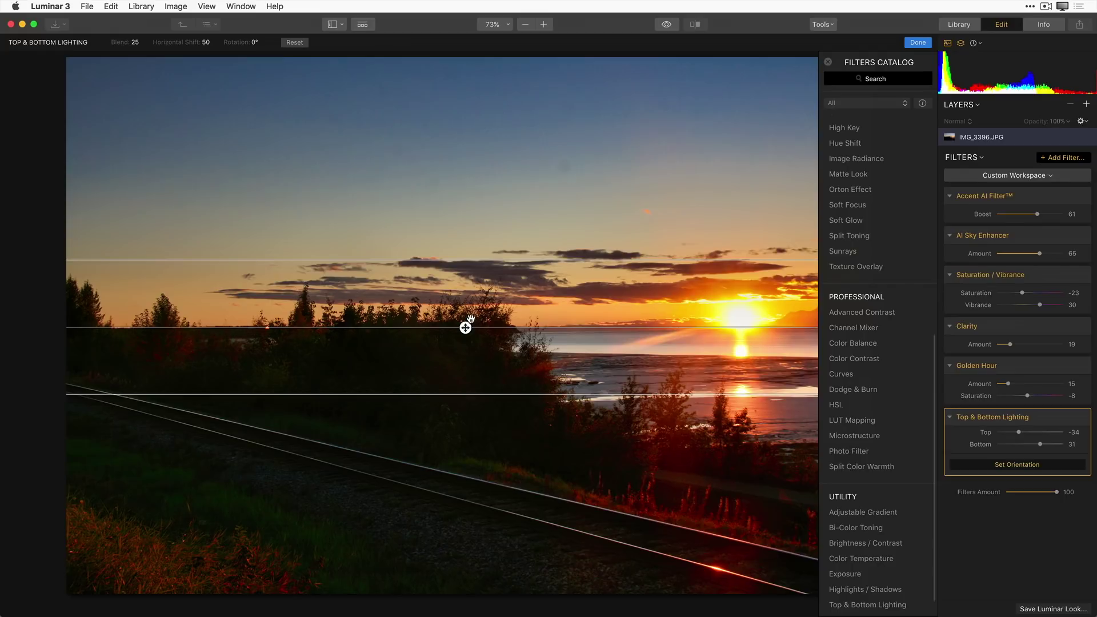
left_click_drag(481, 328, 460, 400)
left_click_drag(479, 320, 458, 409)
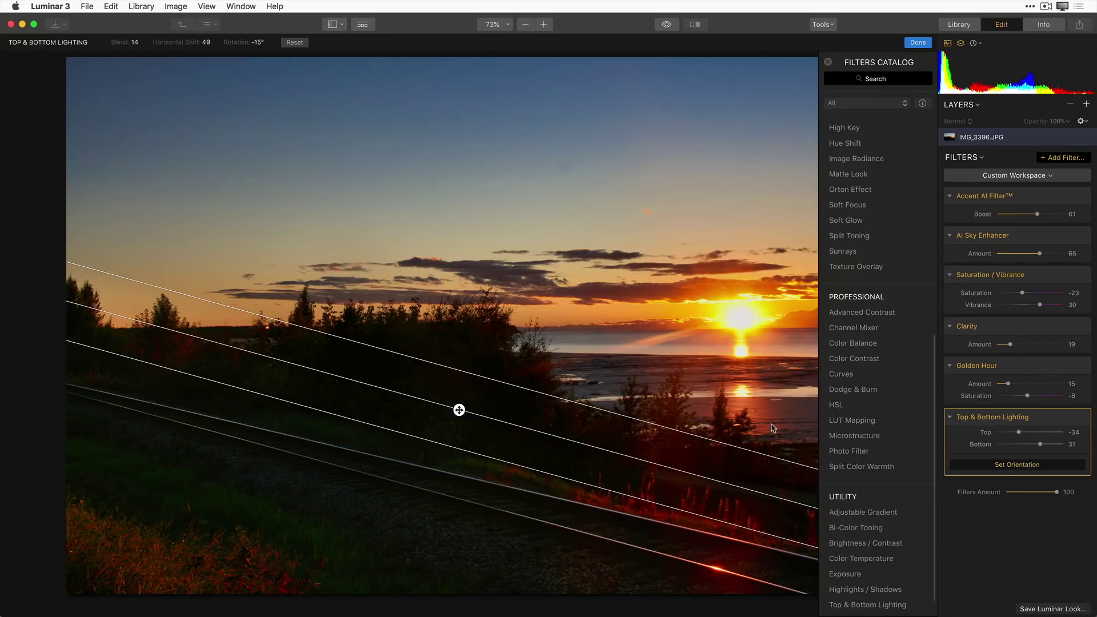
left_click(992, 469)
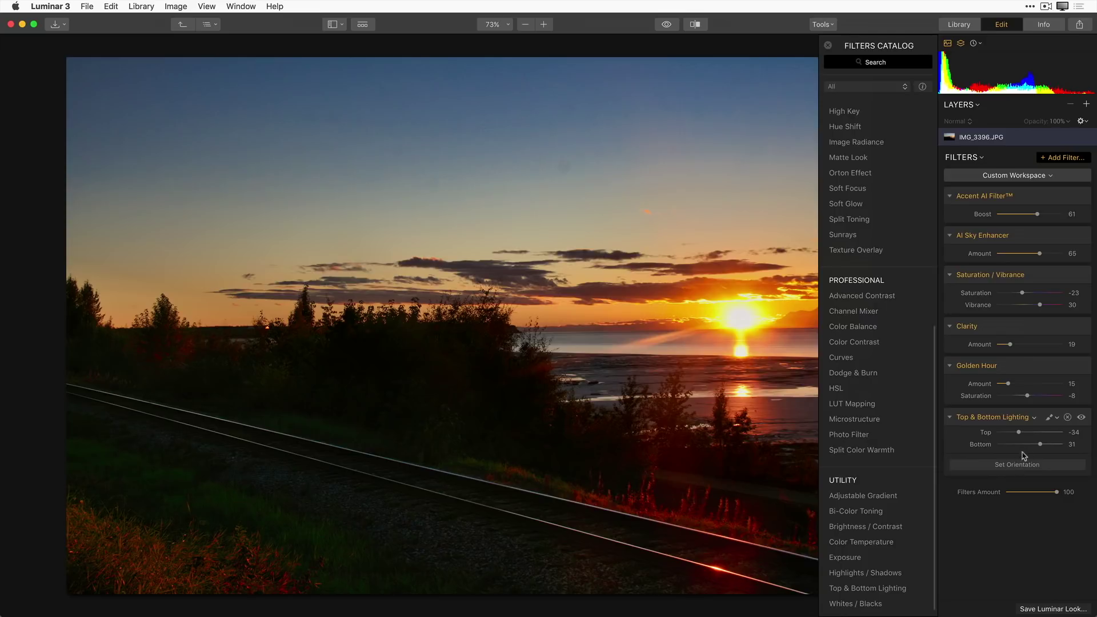
Compare the photo with and without Top & Bottom Lighting, set Top to -50 and Bottom to 47, and close the filters catalog
left_click(1081, 417)
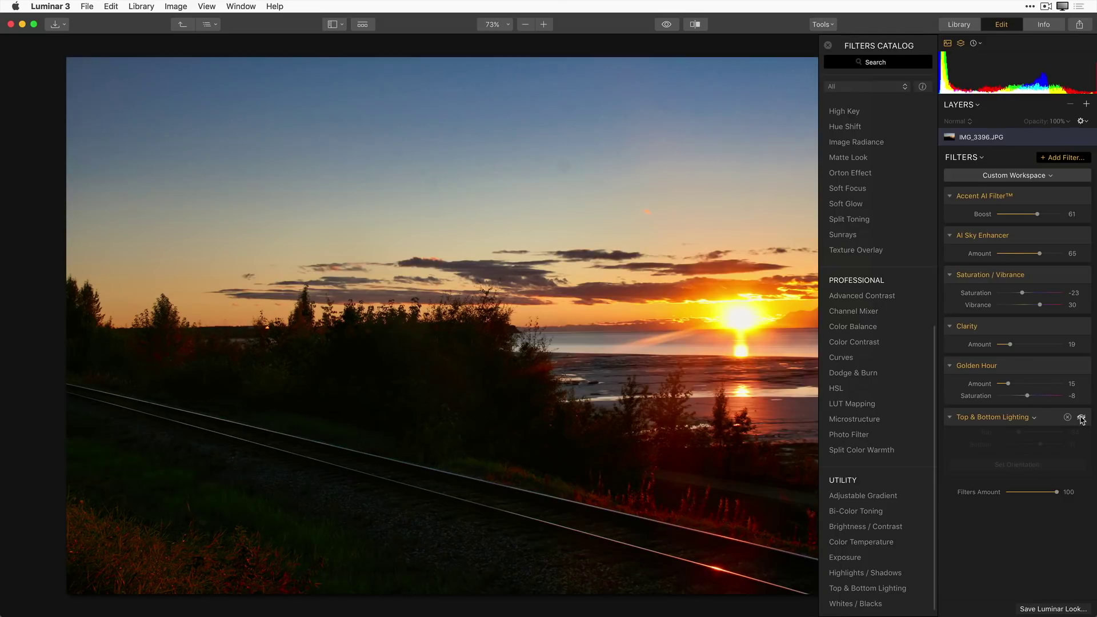
left_click(1081, 419)
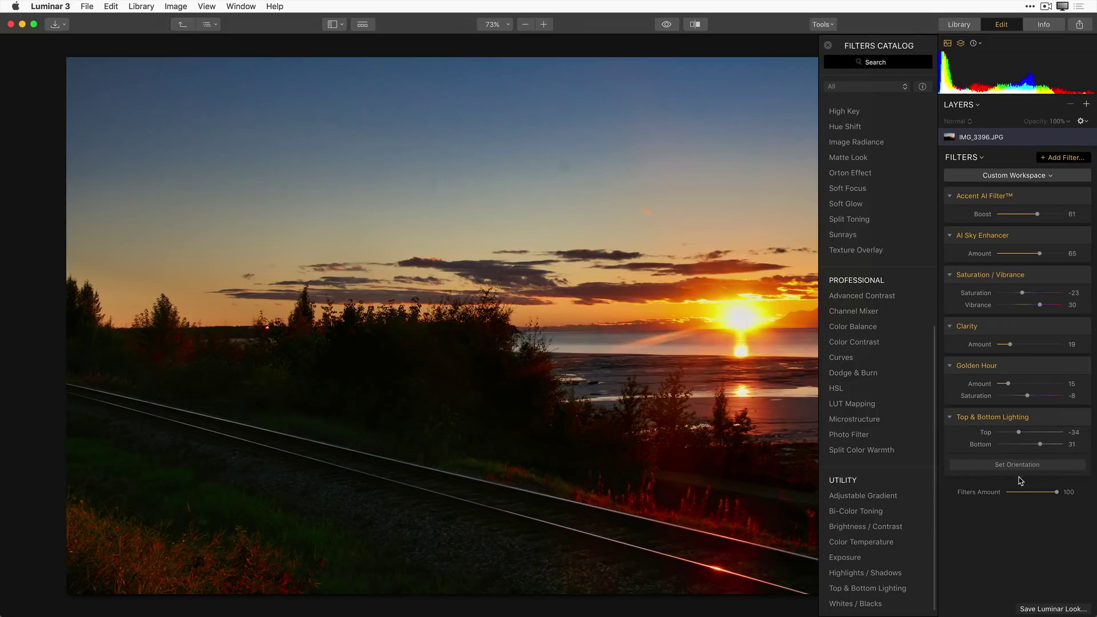
left_click_drag(1040, 445, 1012, 438)
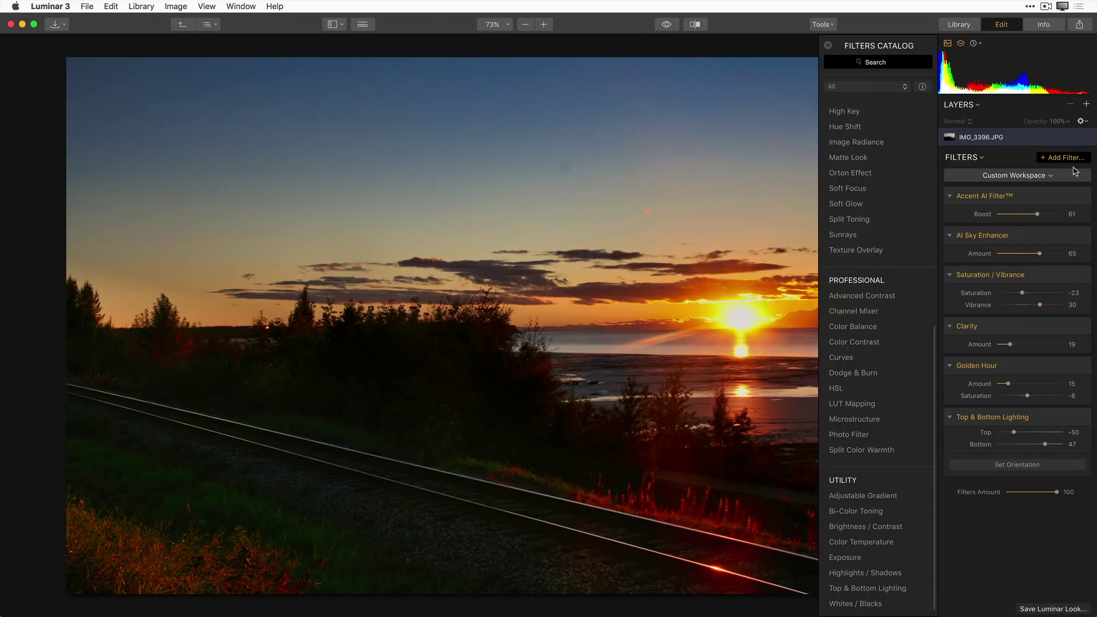
left_click(1071, 158)
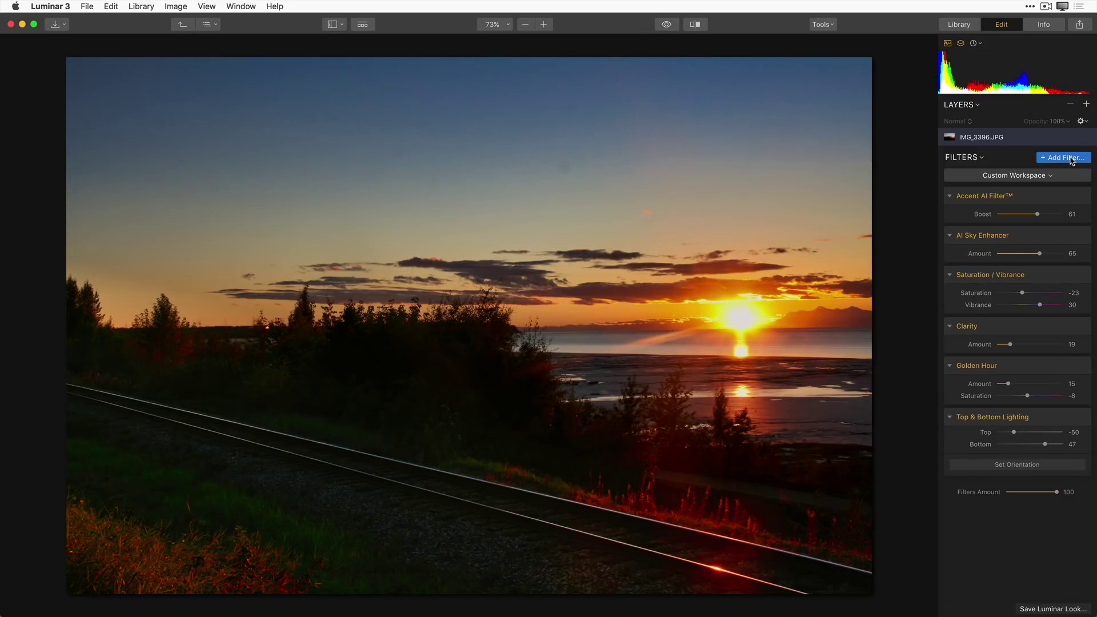
Leave editing and return to the library gallery of the Alaska folder
left_click(961, 25)
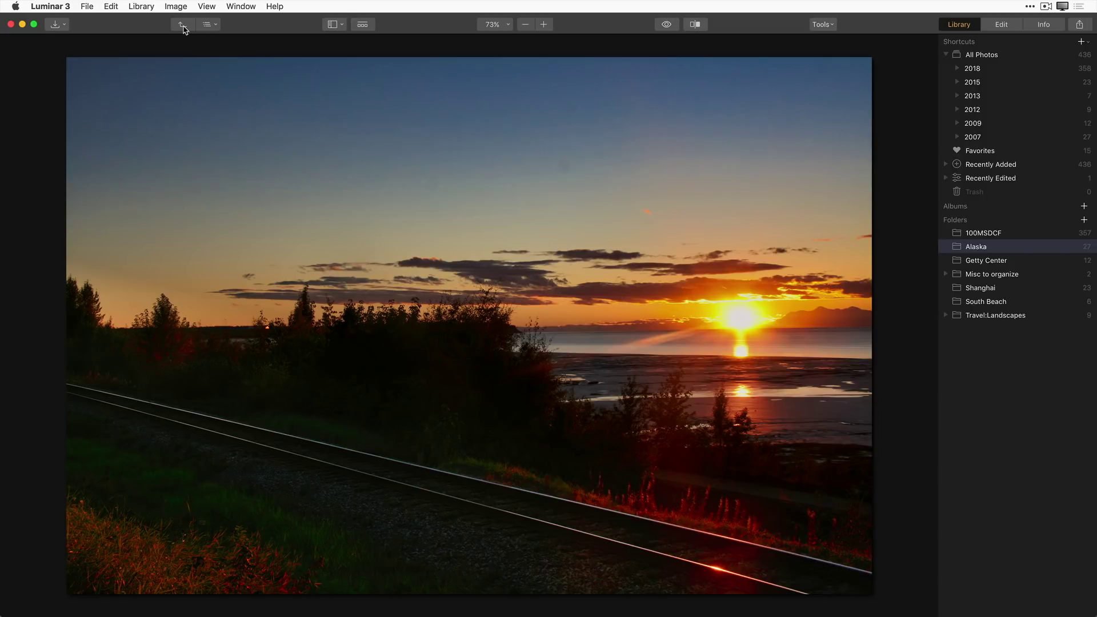
left_click(216, 26)
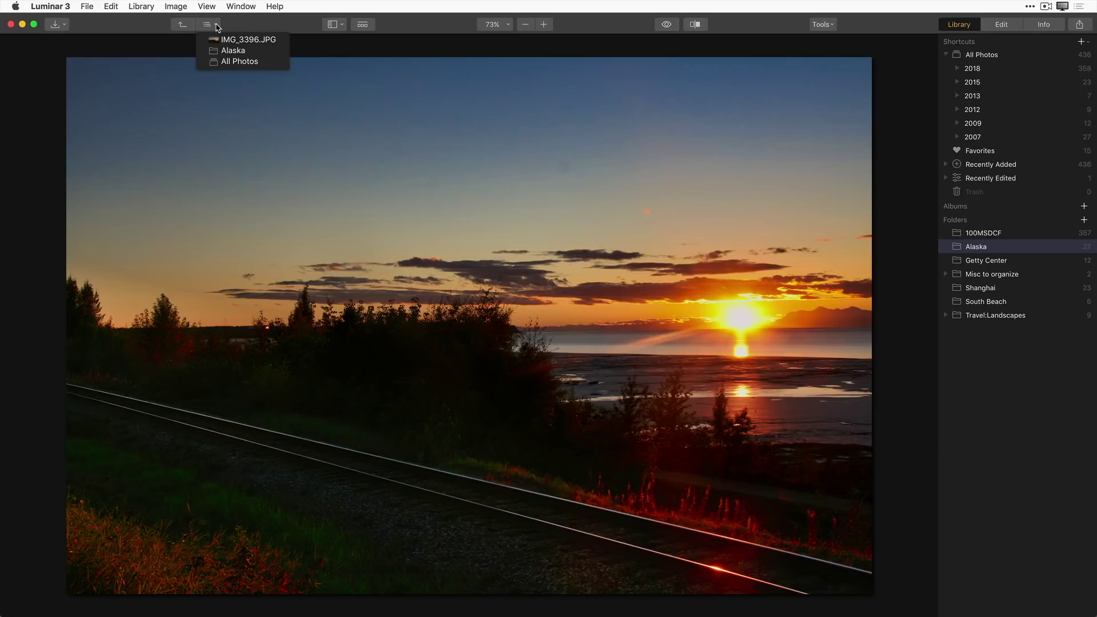
left_click(233, 52)
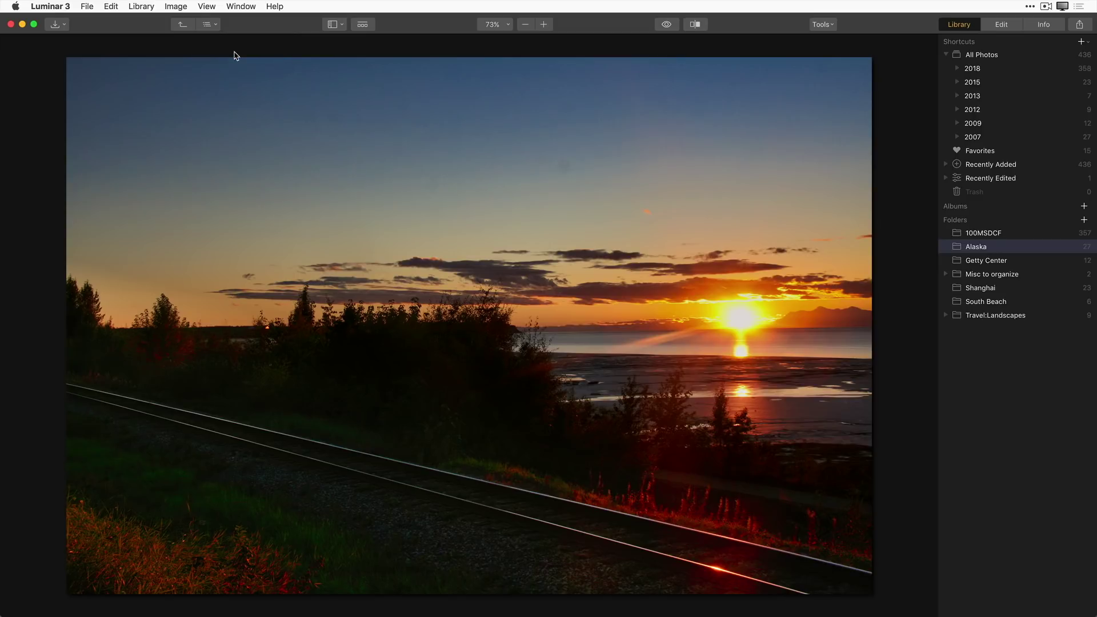
left_click(182, 25)
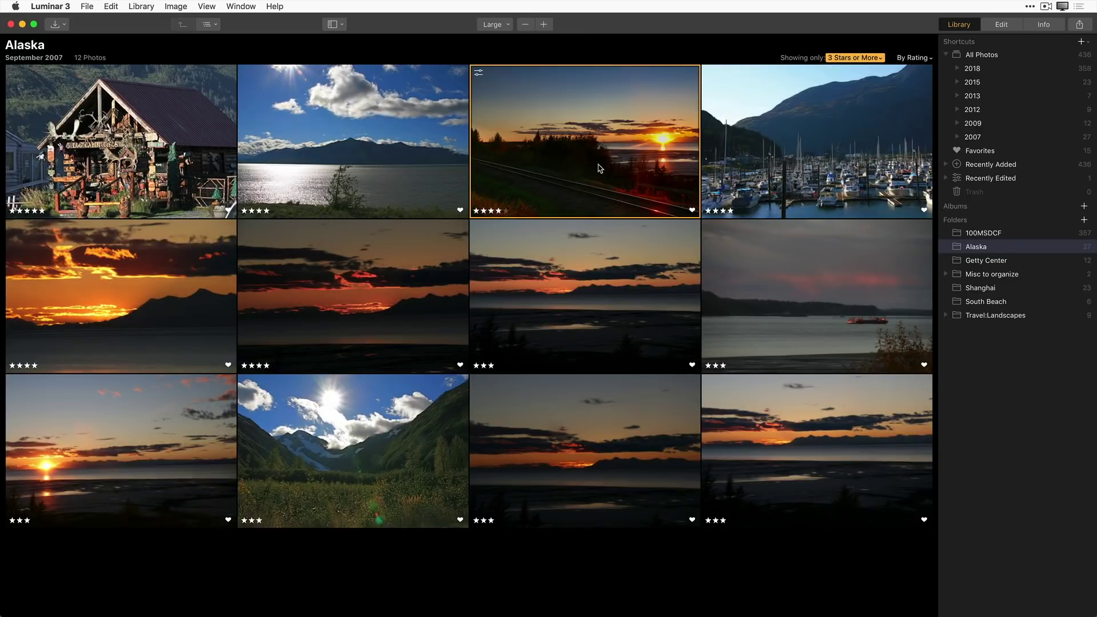
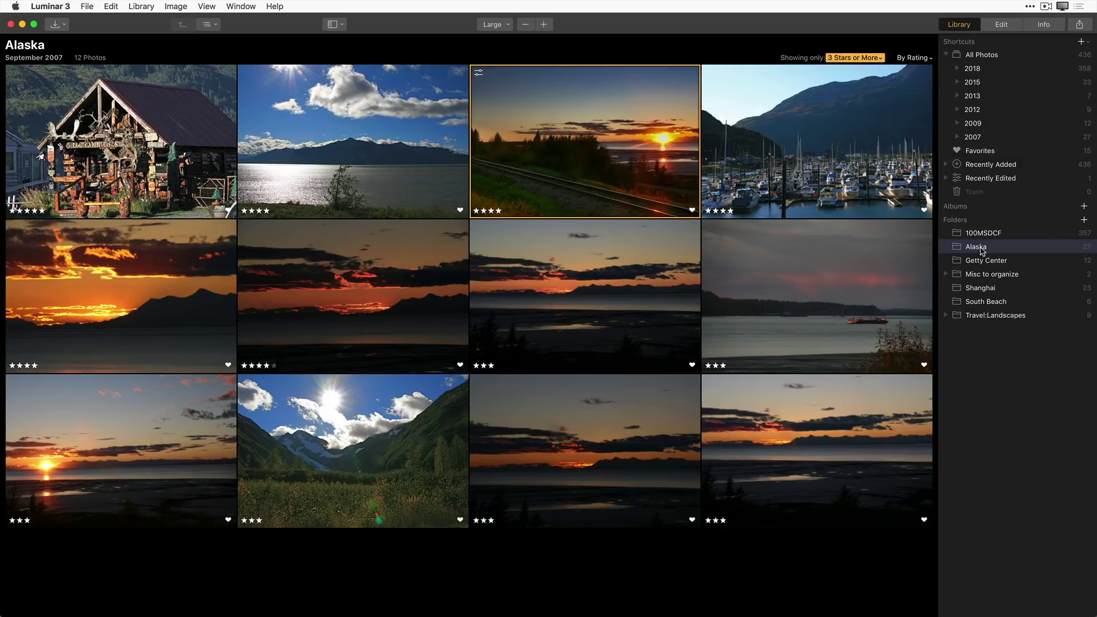
Add the Paris folder from Travel Photos to the library's folders
left_click(1083, 220)
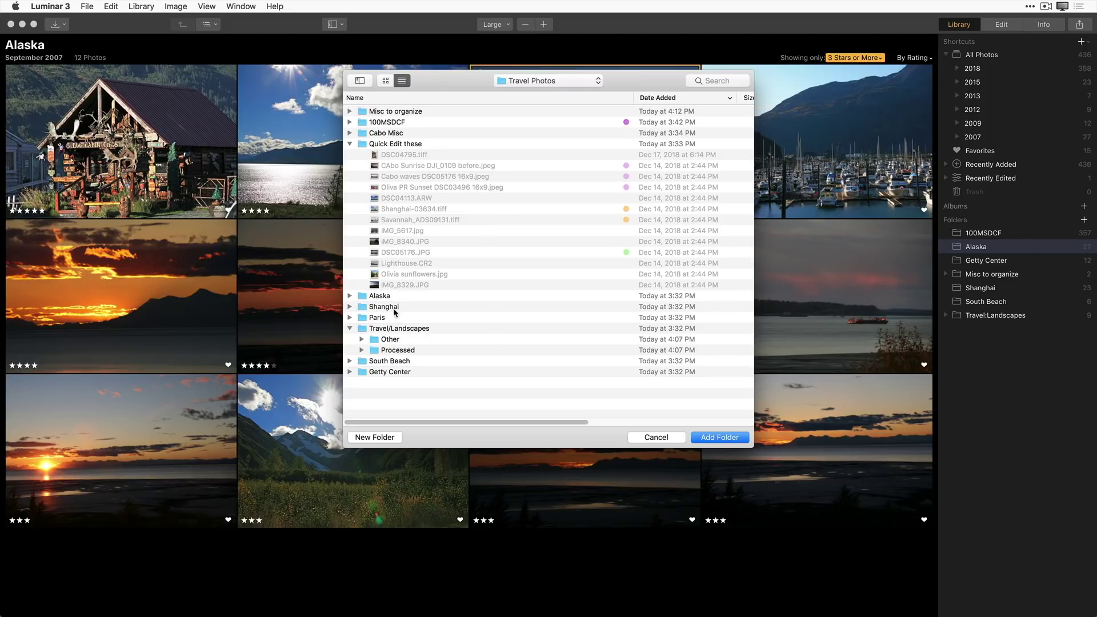
left_click(392, 318)
left_click(350, 318)
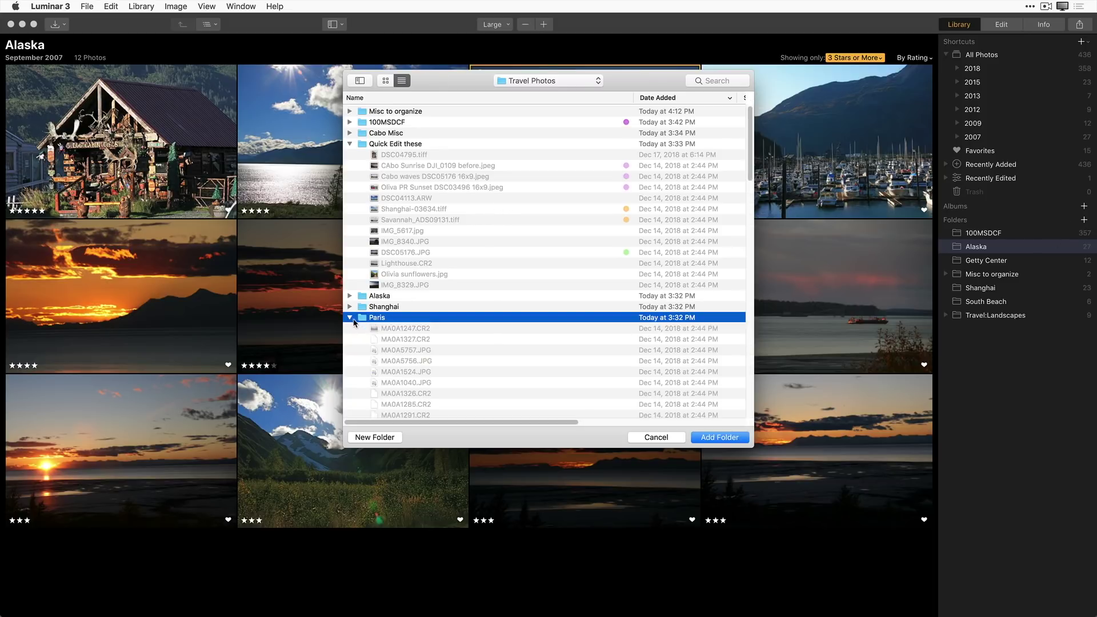
double_click(364, 321)
left_click(724, 439)
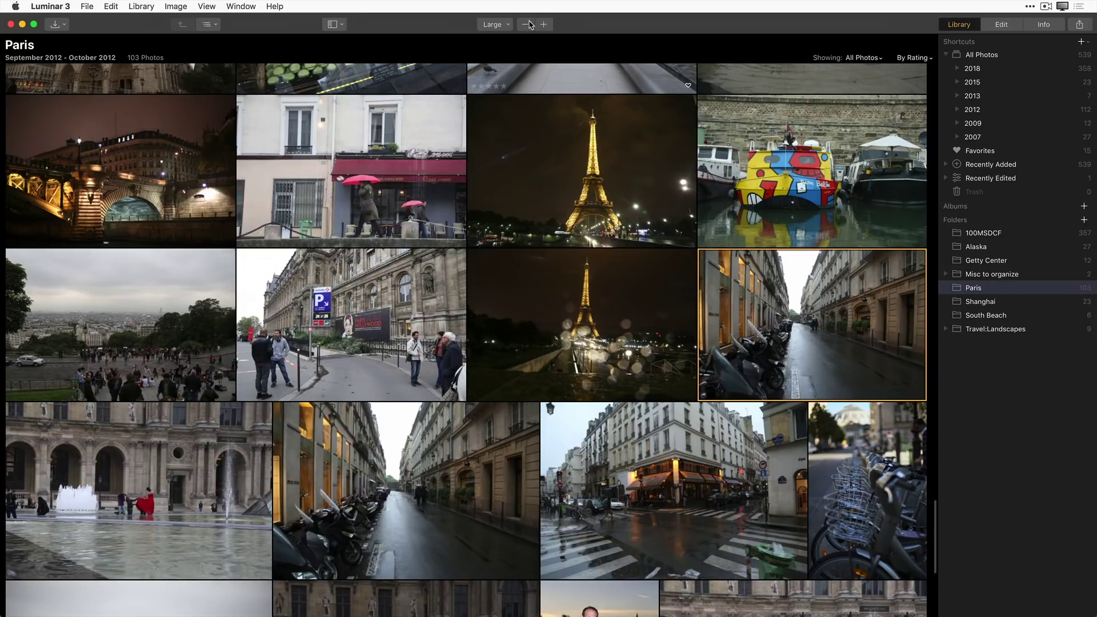
Show the Paris photos as Small thumbnails and sort them by Capture Time
left_click(506, 25)
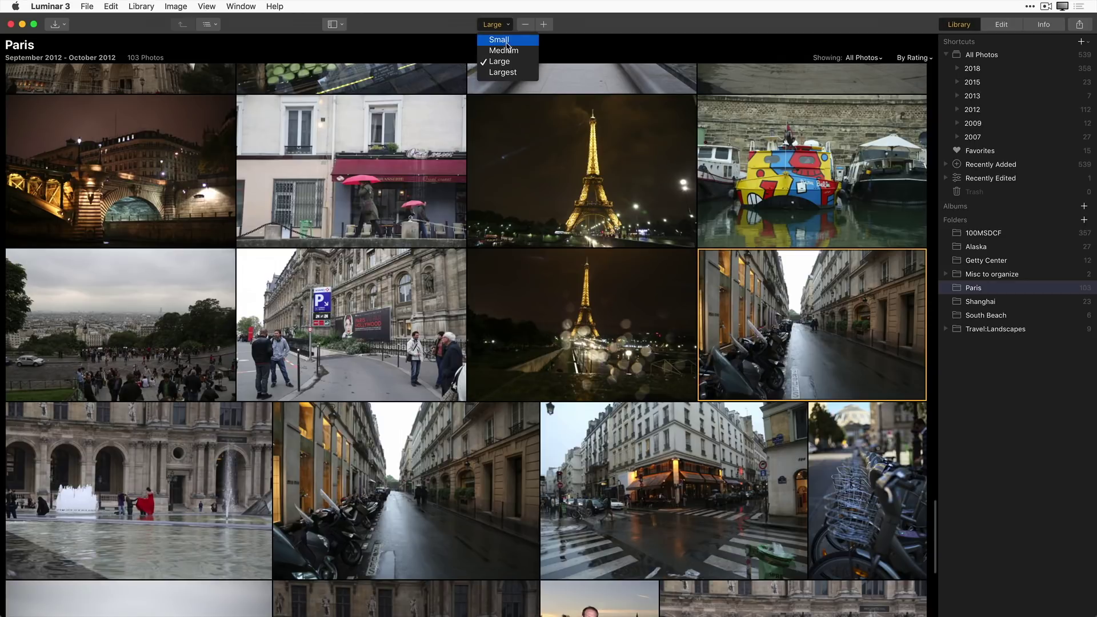
left_click(508, 41)
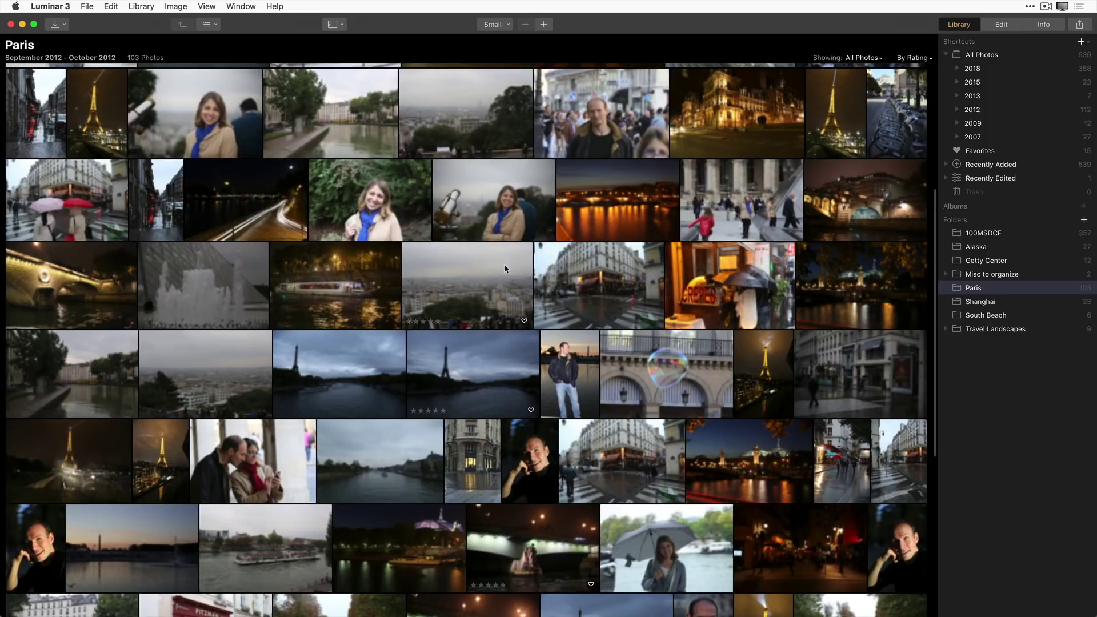
scroll(500, 270, "up", 3)
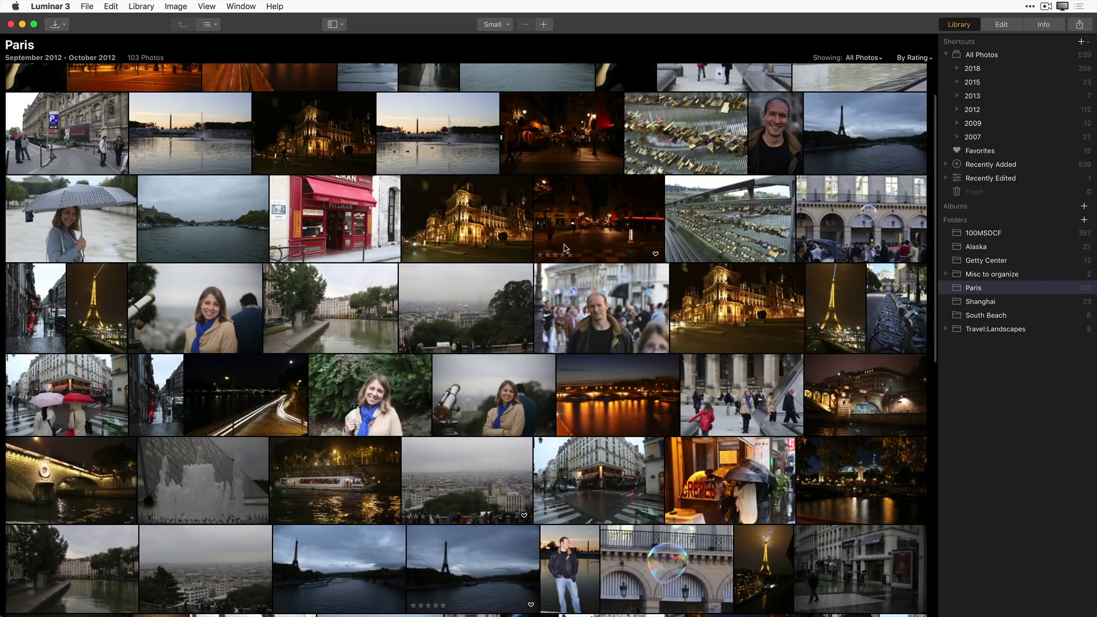
left_click(924, 60)
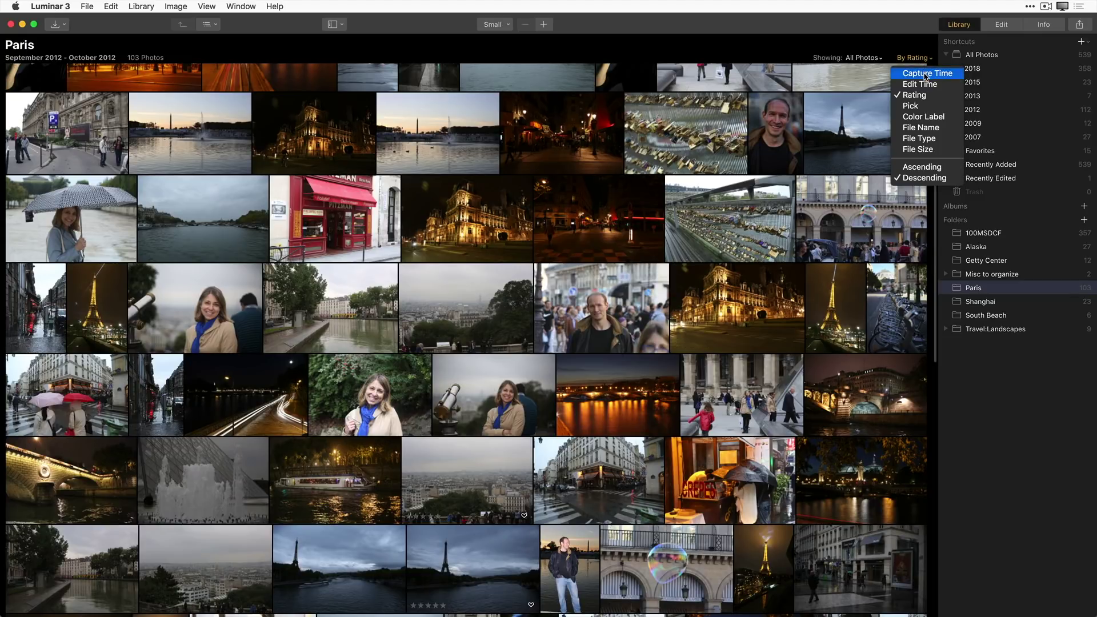
left_click(925, 74)
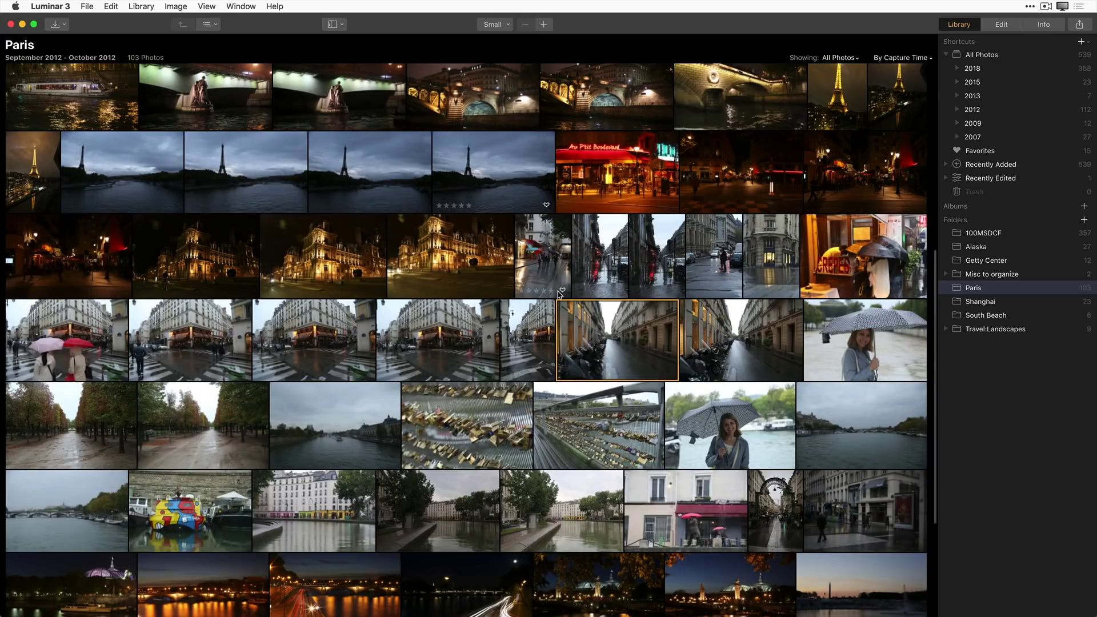
scroll(557, 294, "up", 5)
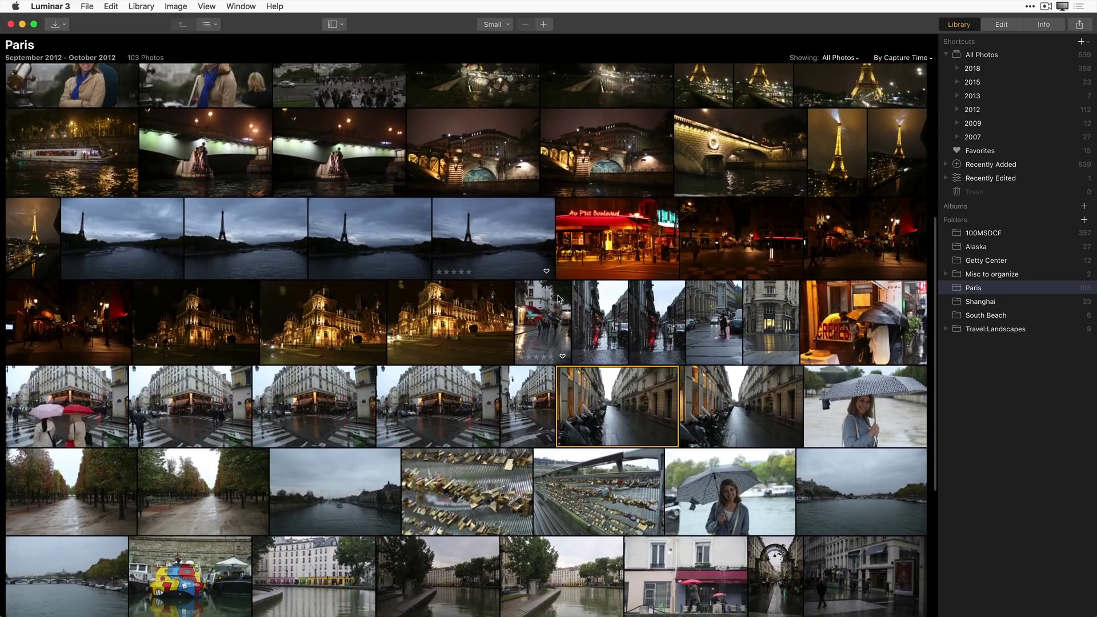
scroll(557, 300, "up", 7)
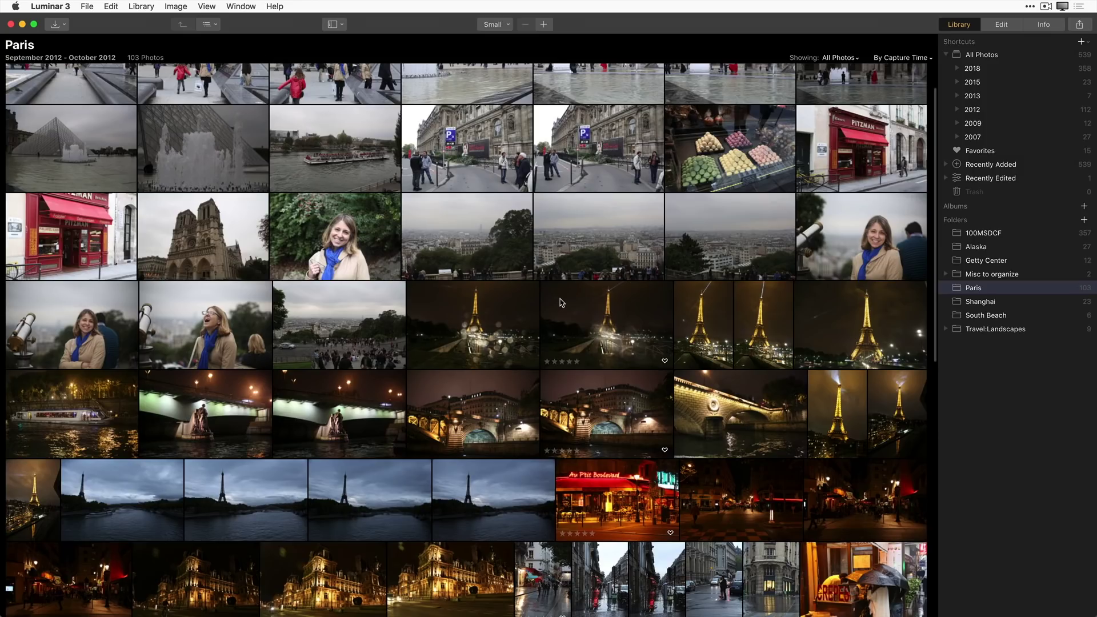
scroll(561, 304, "up", 2)
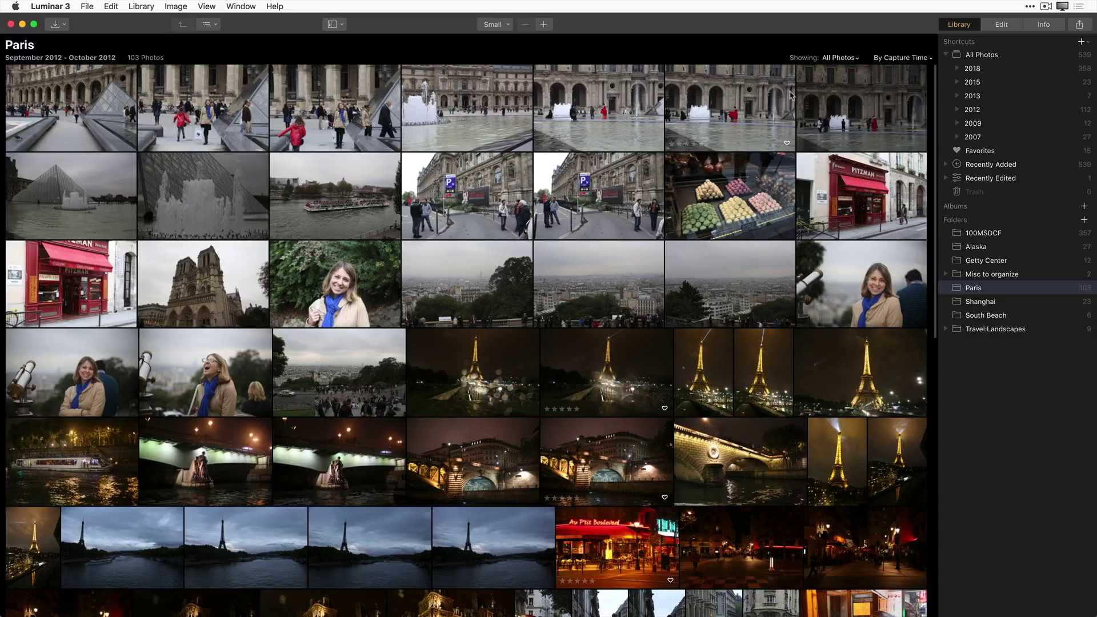
Assign the Red color label to the two street photos with the blue parking sign
right_click(460, 196)
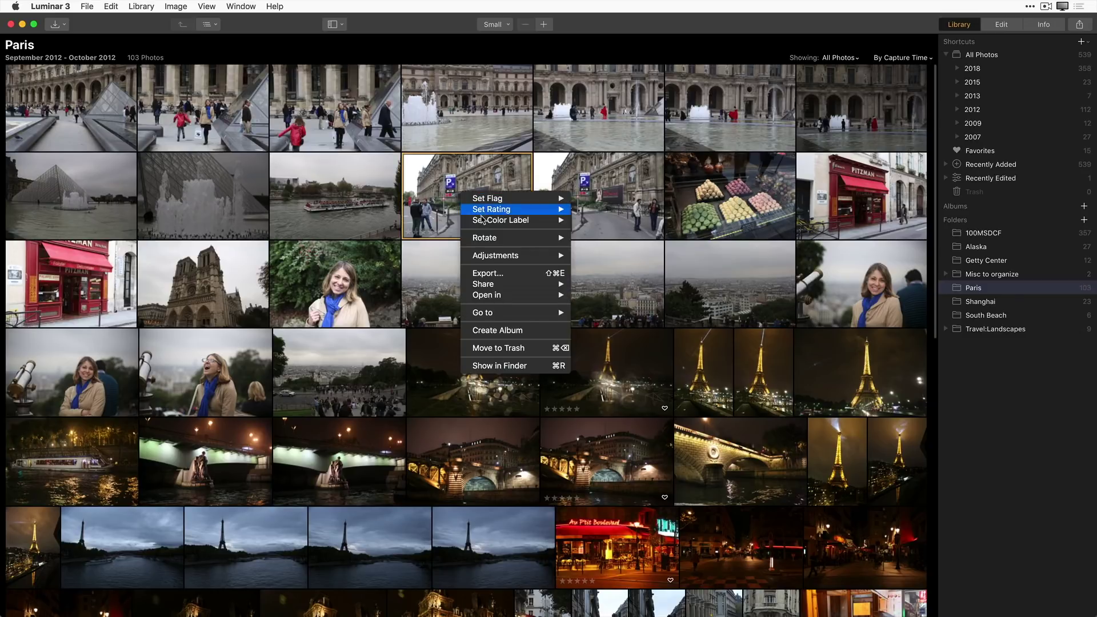
mouse_move(482, 222)
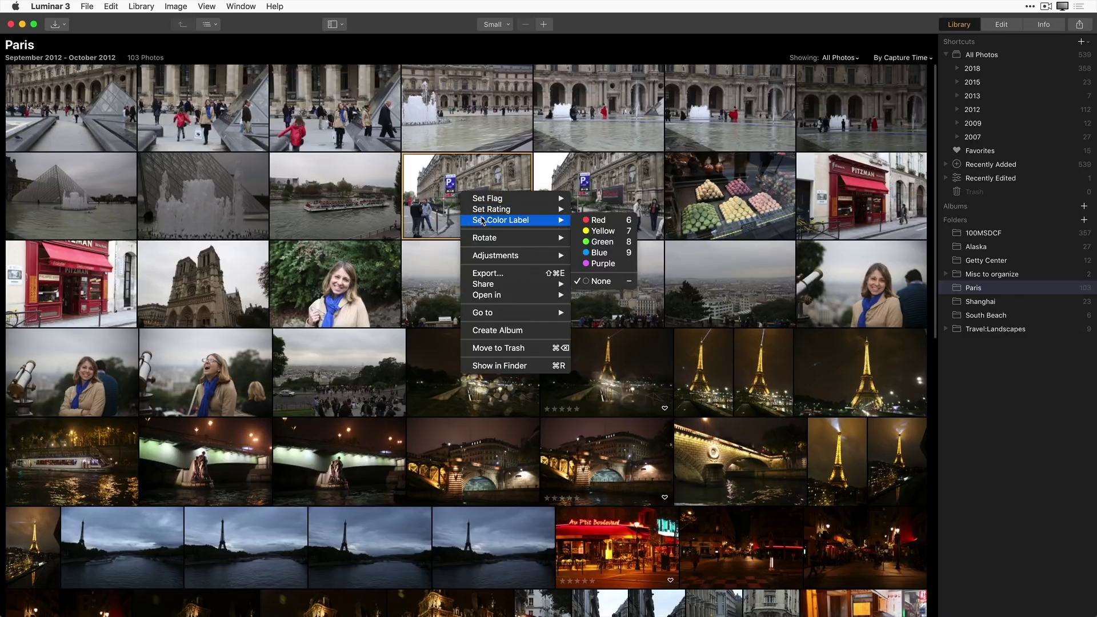
left_click(600, 220)
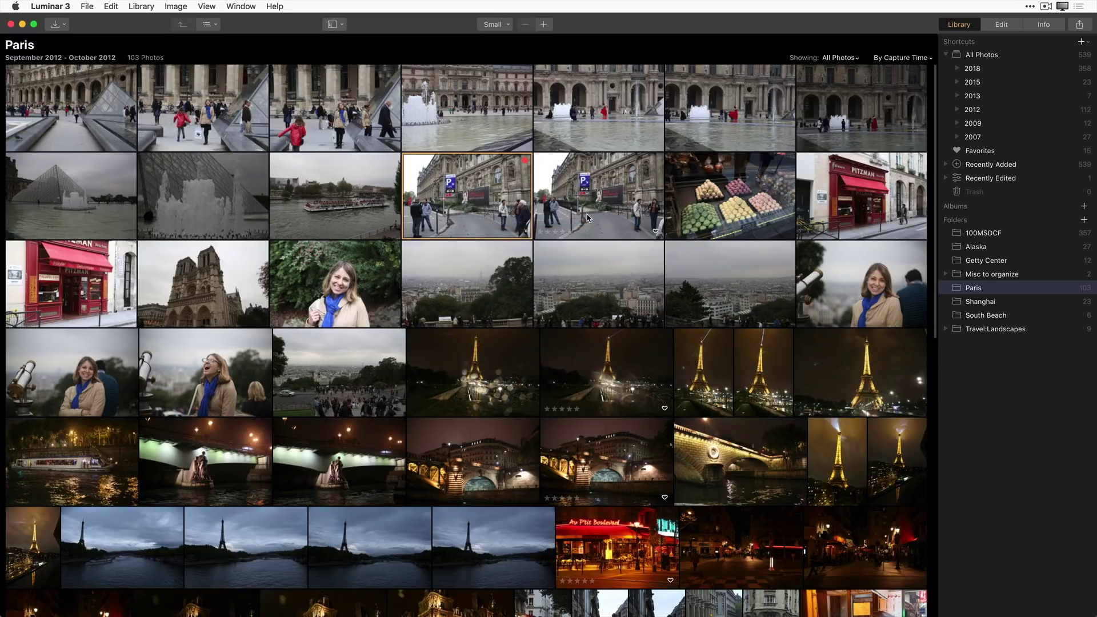
left_click(597, 211)
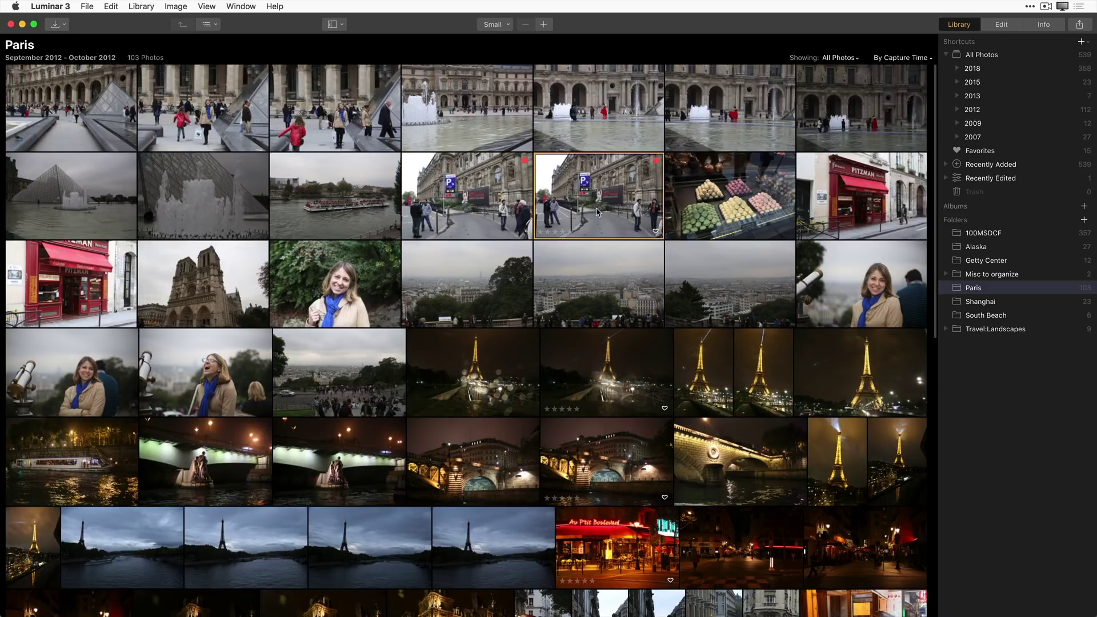
Label the four photos of the woman with the blue scarf Yellow
left_click(347, 288)
key("7")
left_click(221, 376)
key("7")
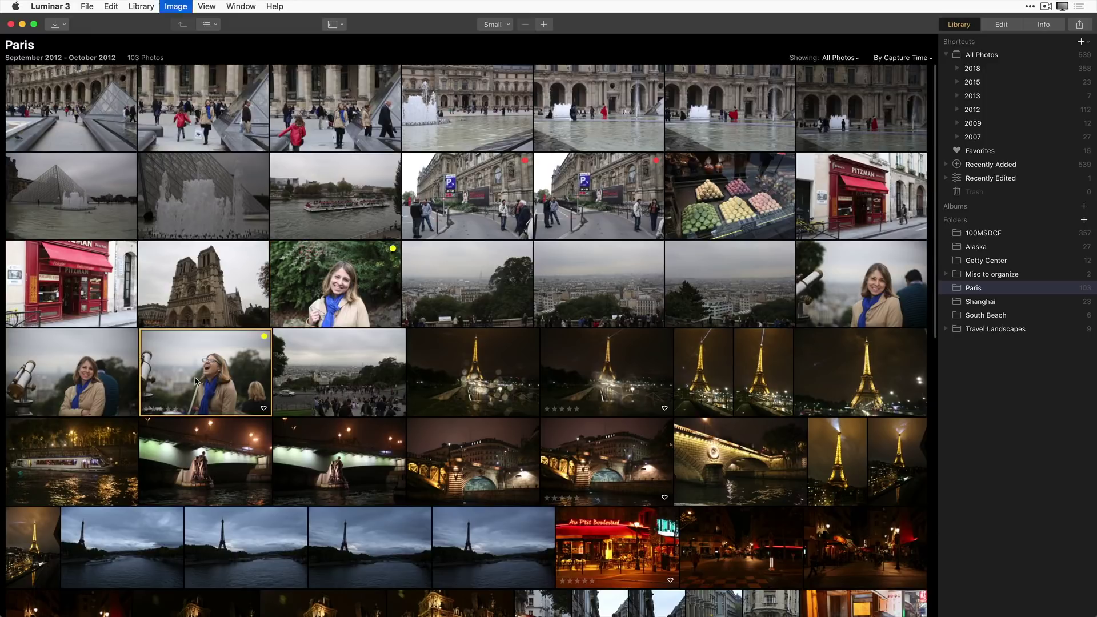
left_click(88, 390)
key("7")
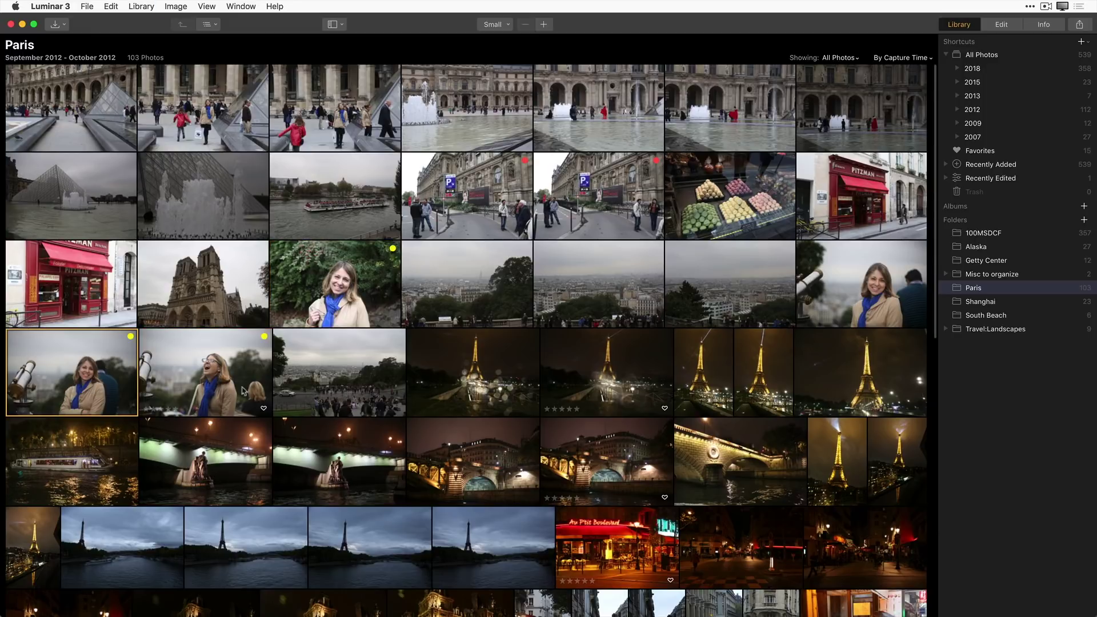
left_click(833, 282)
key("7")
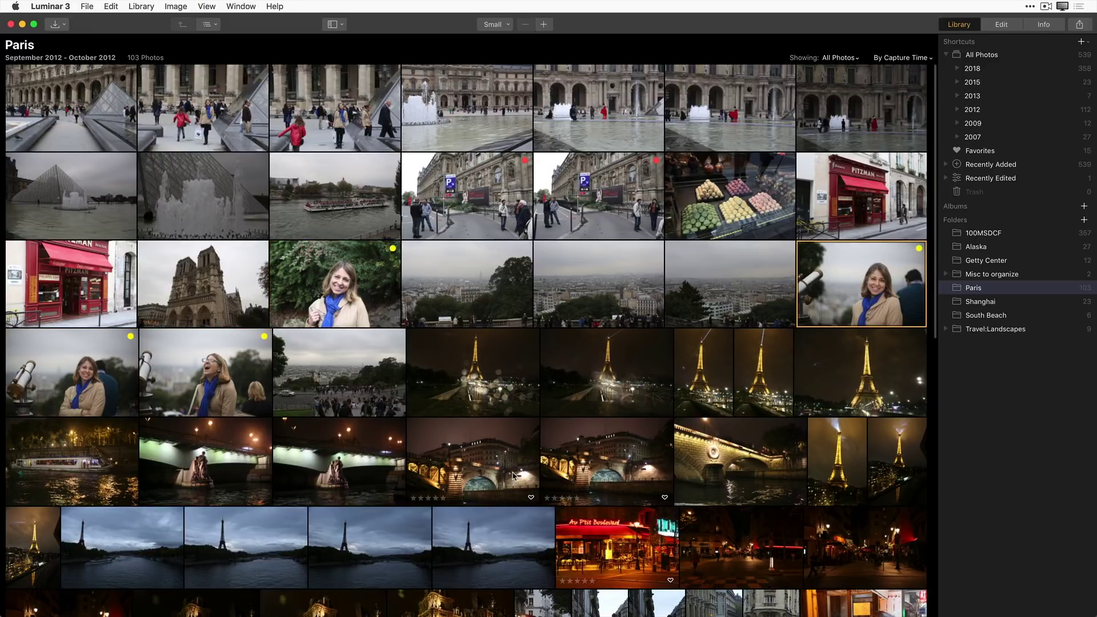
Label the five night photos of the Eiffel Tower in the row below the scarf portraits Green
left_click(497, 386)
key("8")
left_click(616, 390)
key("8")
left_click(700, 382)
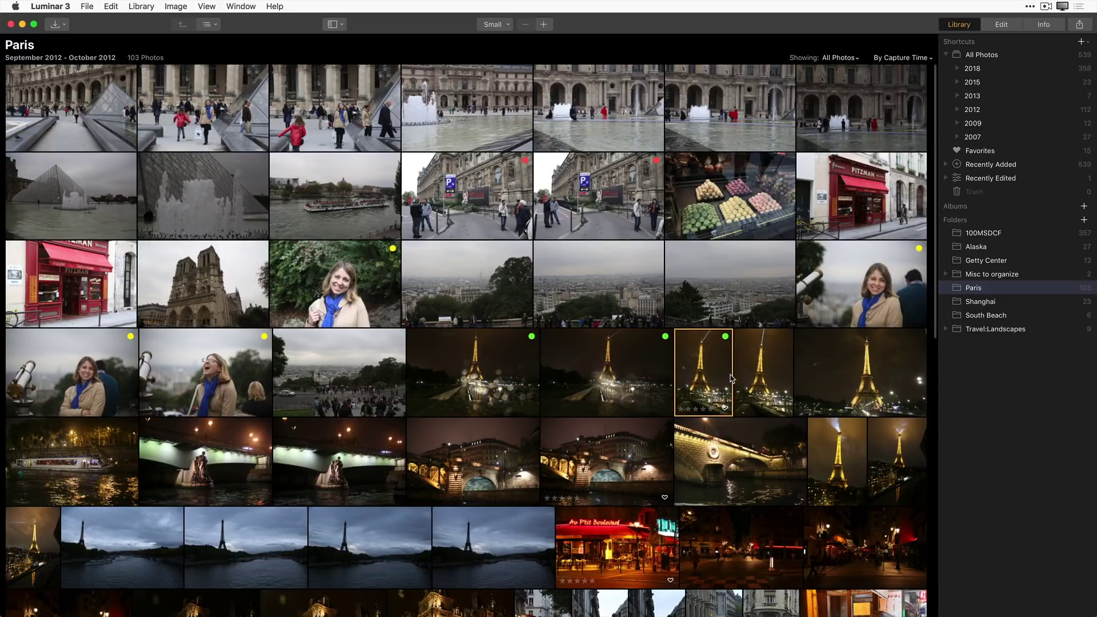
key("8")
left_click(763, 377)
key("8")
left_click(826, 378)
key("8")
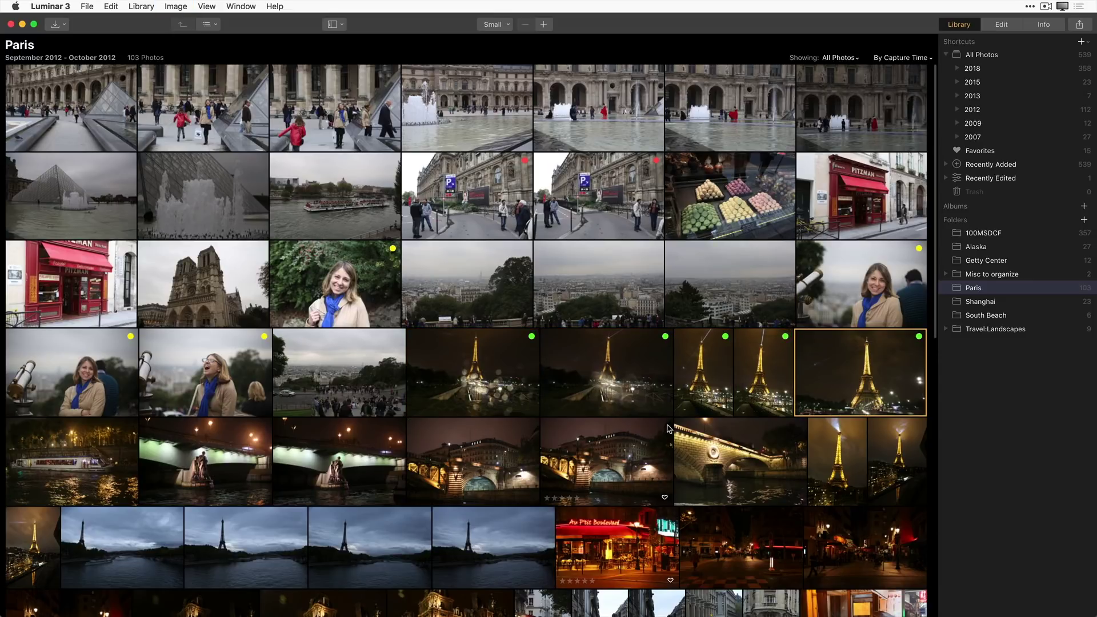
Label the two night photos of the lit riverside building and bridge arch Green
left_click(613, 457)
key("8")
left_click(507, 463)
key("8")
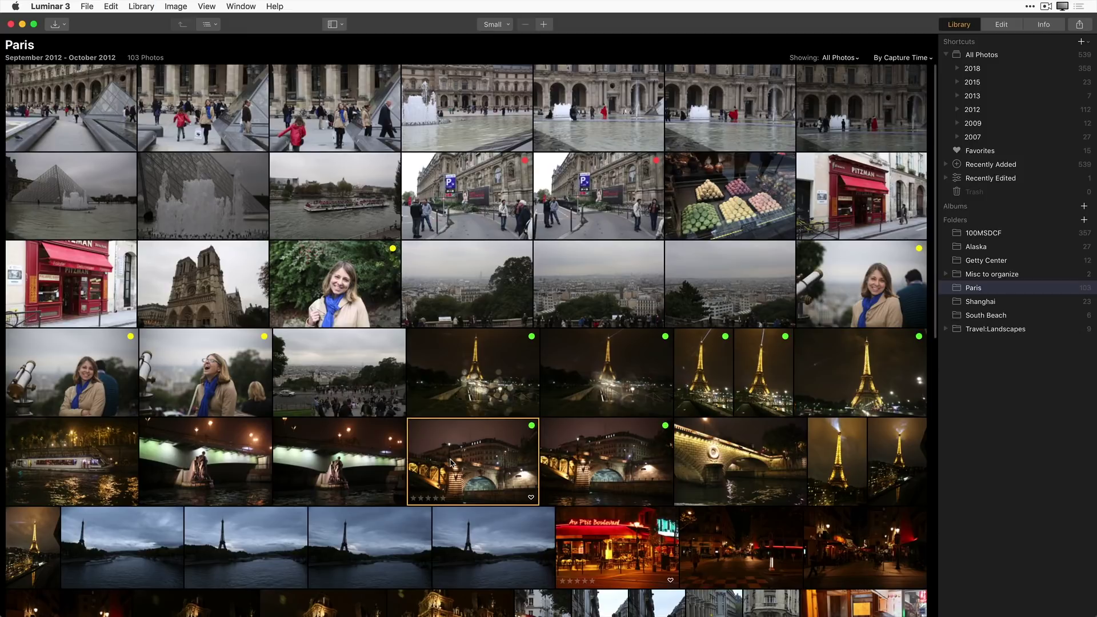
Label the two photos of the woman holding an umbrella Yellow
scroll(453, 464, "down", 5)
scroll(452, 460, "down", 1)
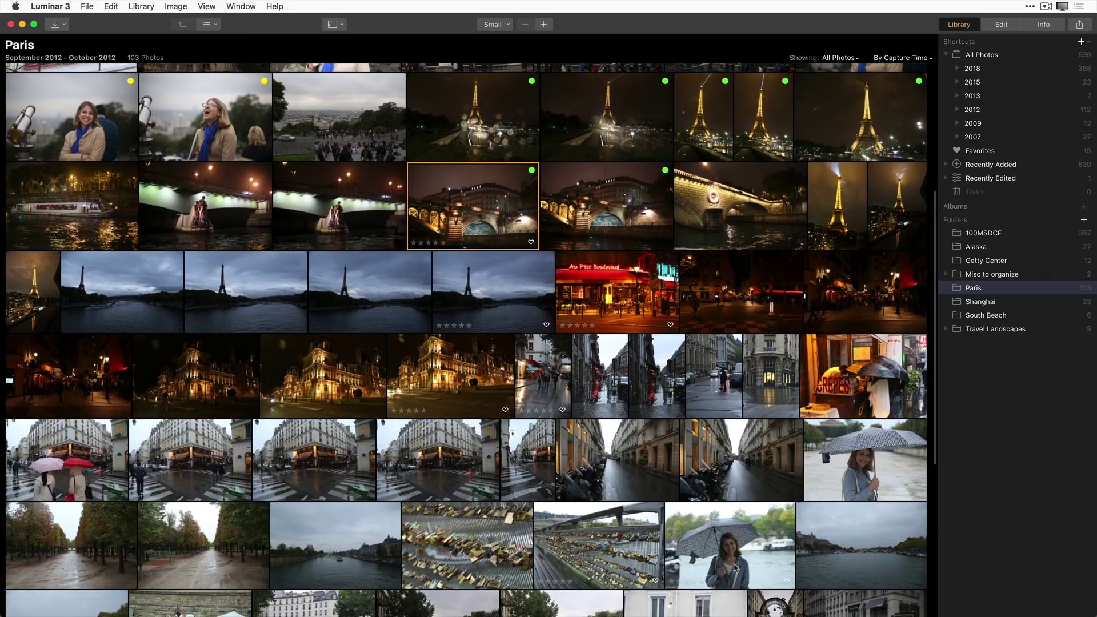
left_click(741, 558)
key("7")
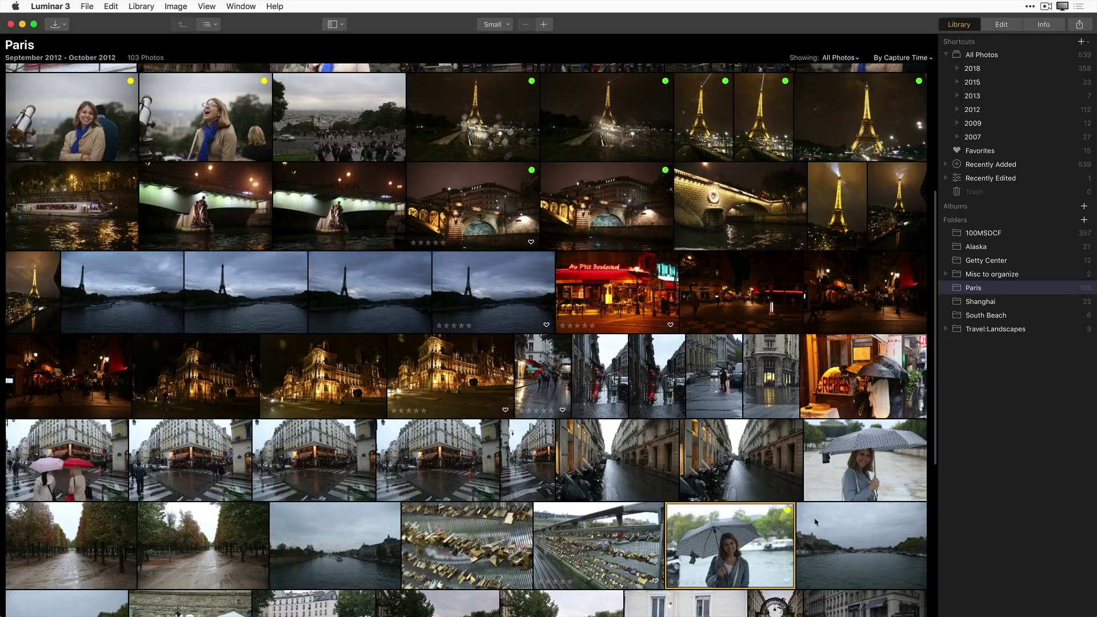
left_click(843, 483)
key("7")
Label the five dark-background portraits of the man in black Yellow
scroll(690, 504, "down", 7)
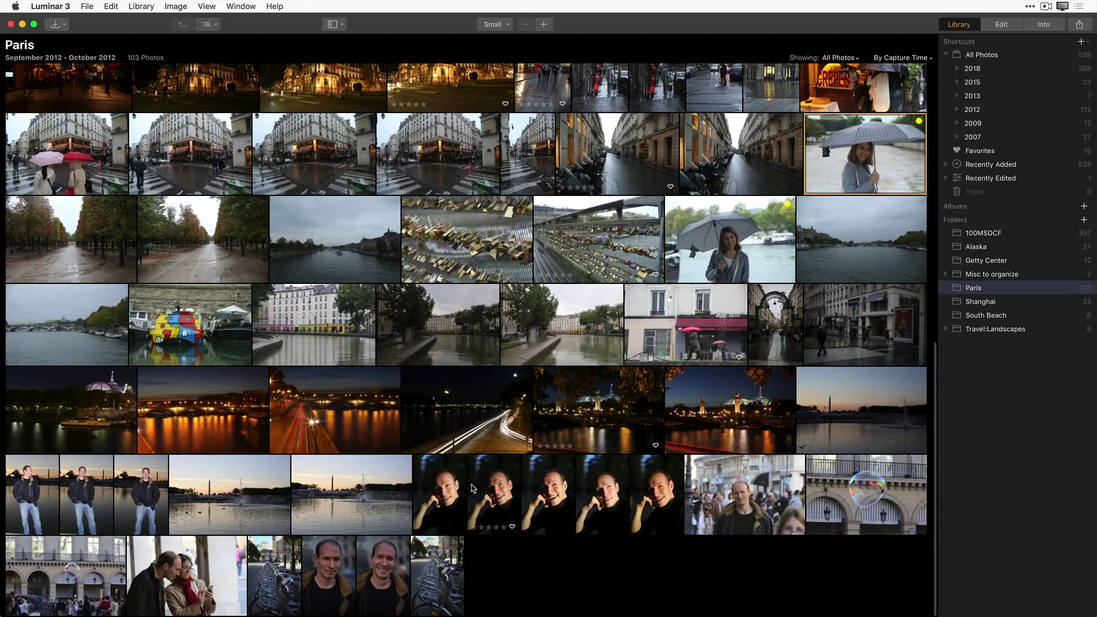
left_click(454, 497)
key("7")
left_click(496, 496)
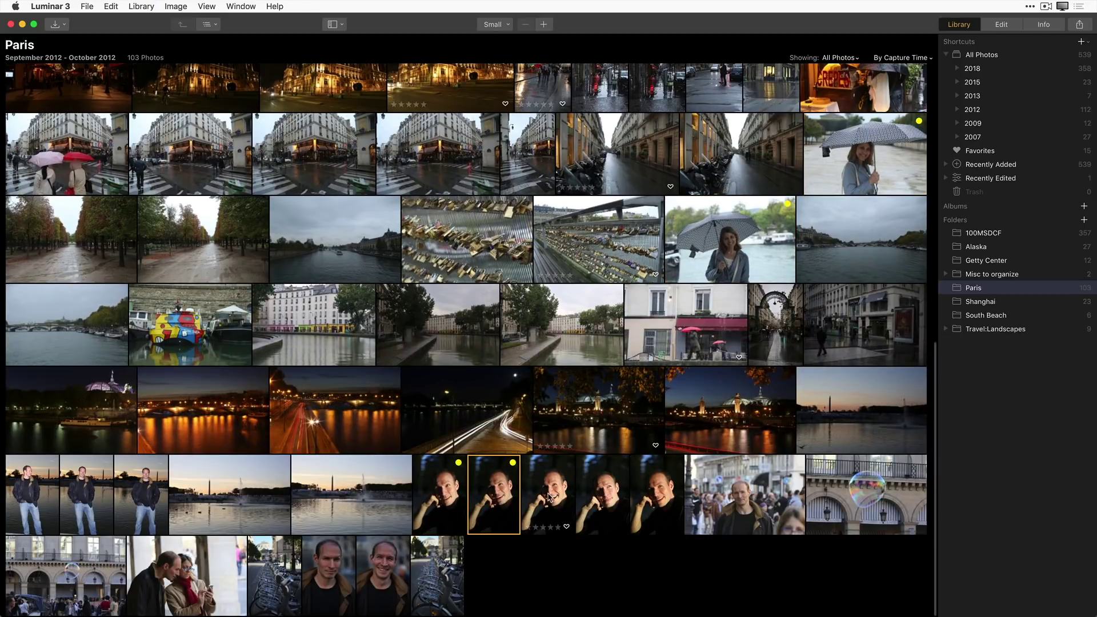
key("7")
left_click(550, 491)
key("7")
left_click(593, 489)
key("7")
left_click(637, 502)
key("7")
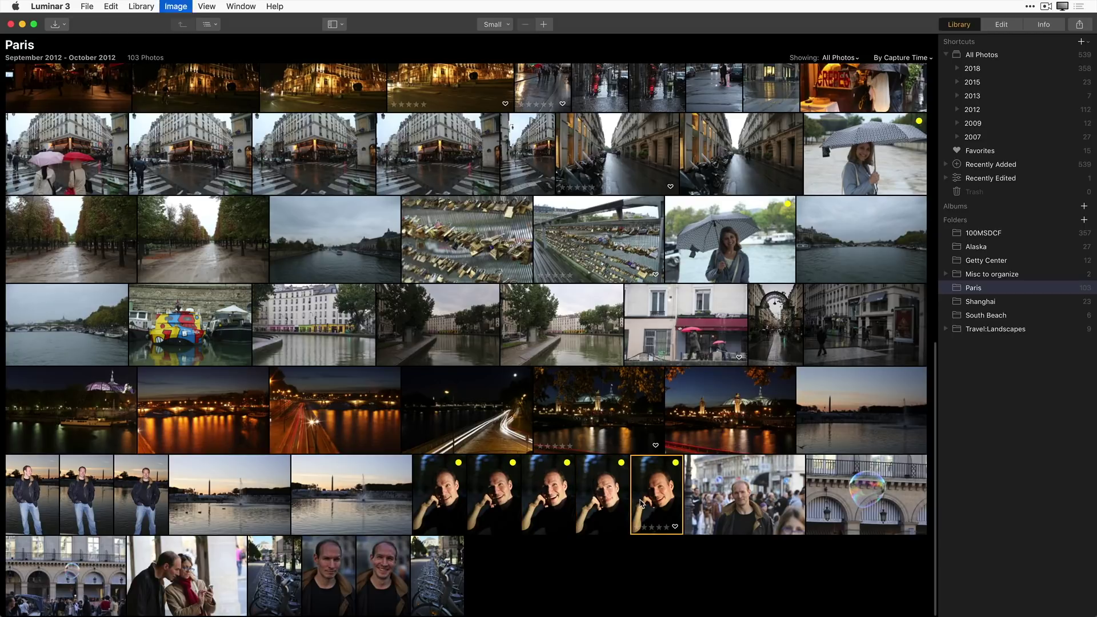
Label the two close-up portraits of the man in the brown jacket and the photo of the couple Yellow
left_click(363, 577)
key("7")
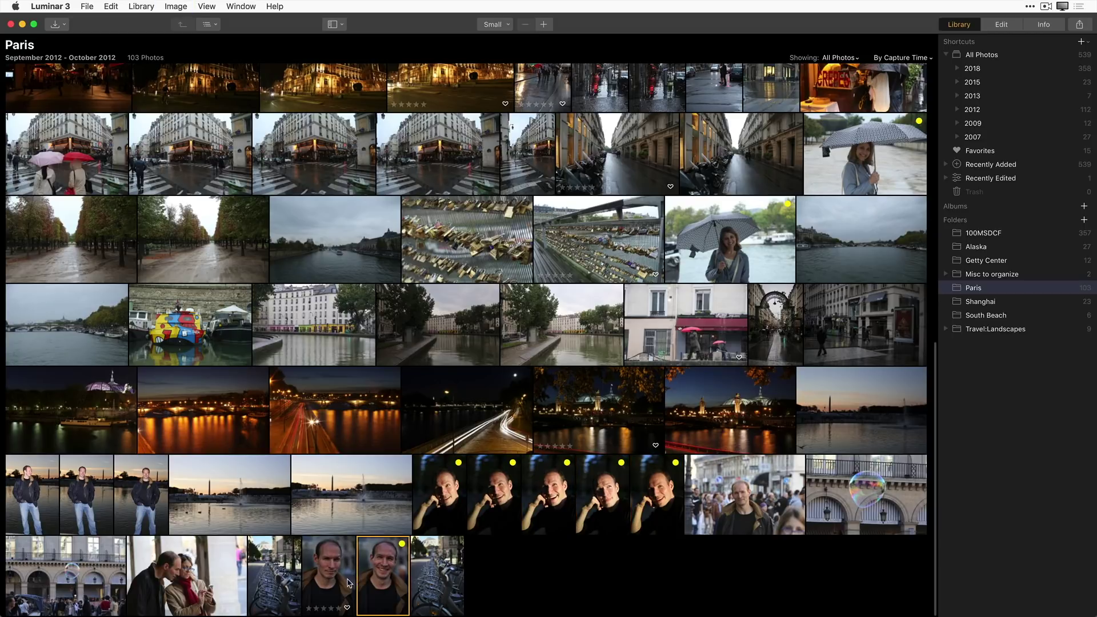
left_click(344, 584)
key("7")
left_click(212, 586)
key("7")
Label the three sunset photos of the man standing by the water Yellow
left_click(123, 507)
key("7")
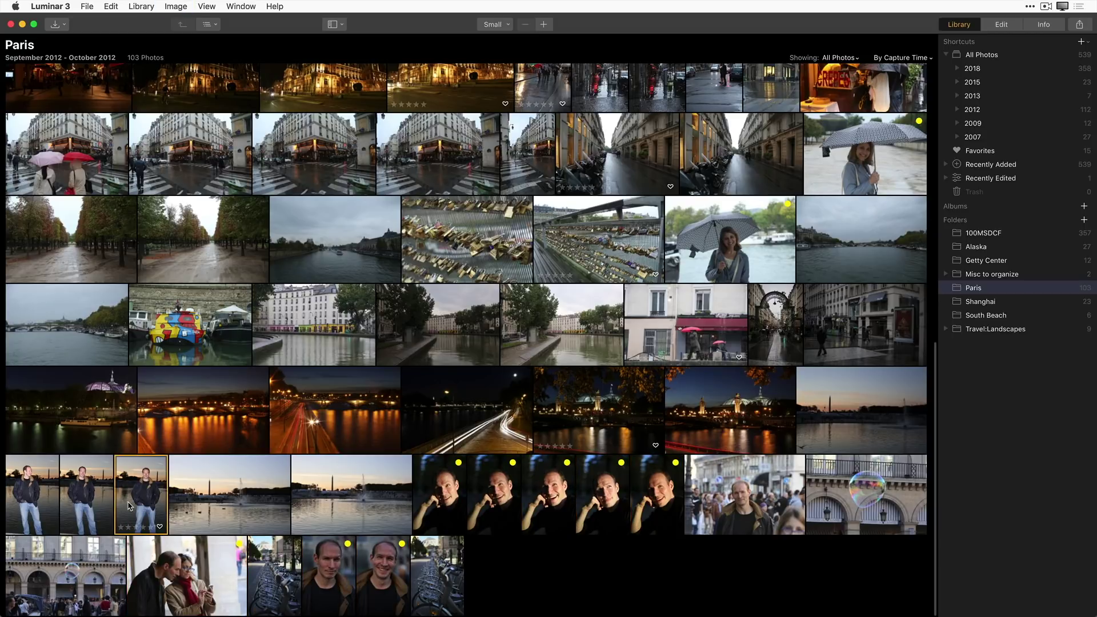
left_click(91, 507)
key("7")
left_click(51, 507)
key("7")
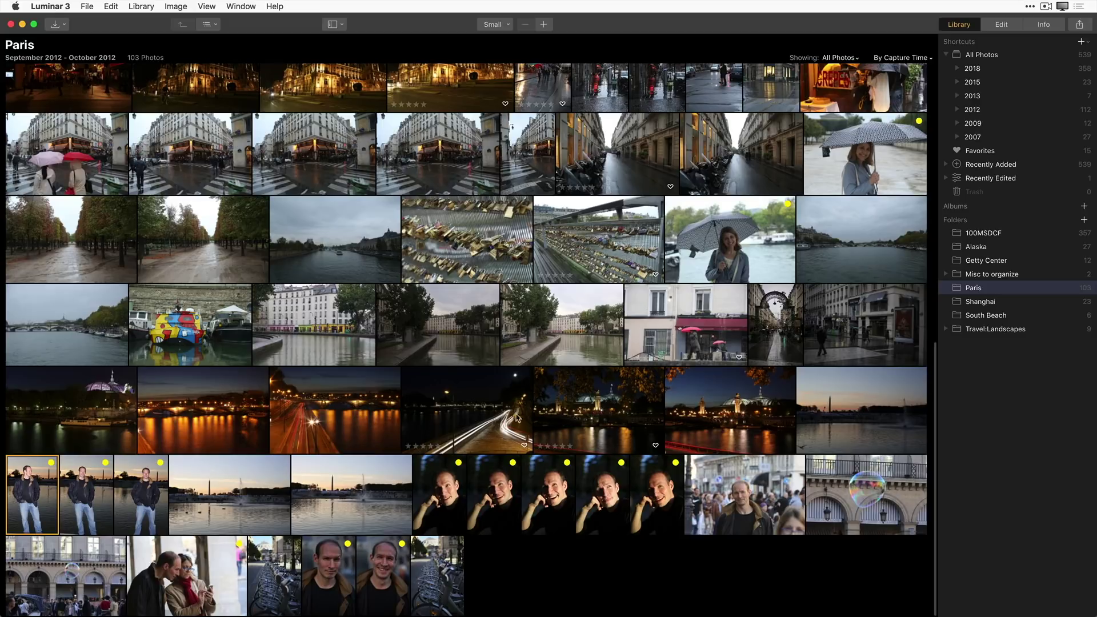
Assign the Red color label to the dark storefront street photo and the first three rainy corner café photos
left_click(858, 340)
key("6")
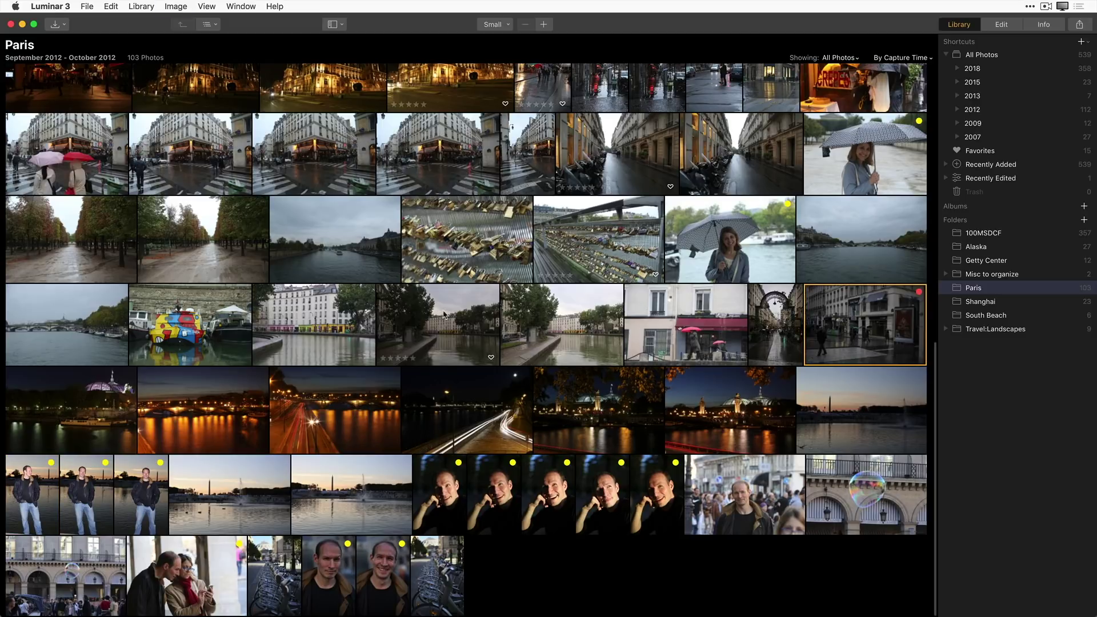
left_click(41, 144)
key("6")
left_click(180, 161)
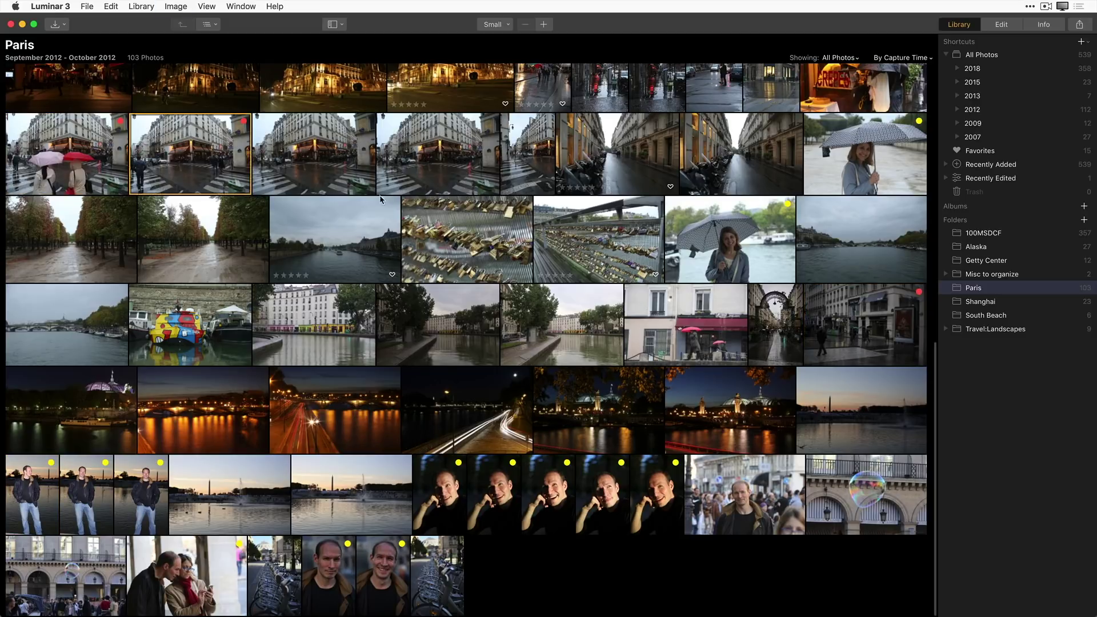
key("6")
left_click(321, 167)
key("6")
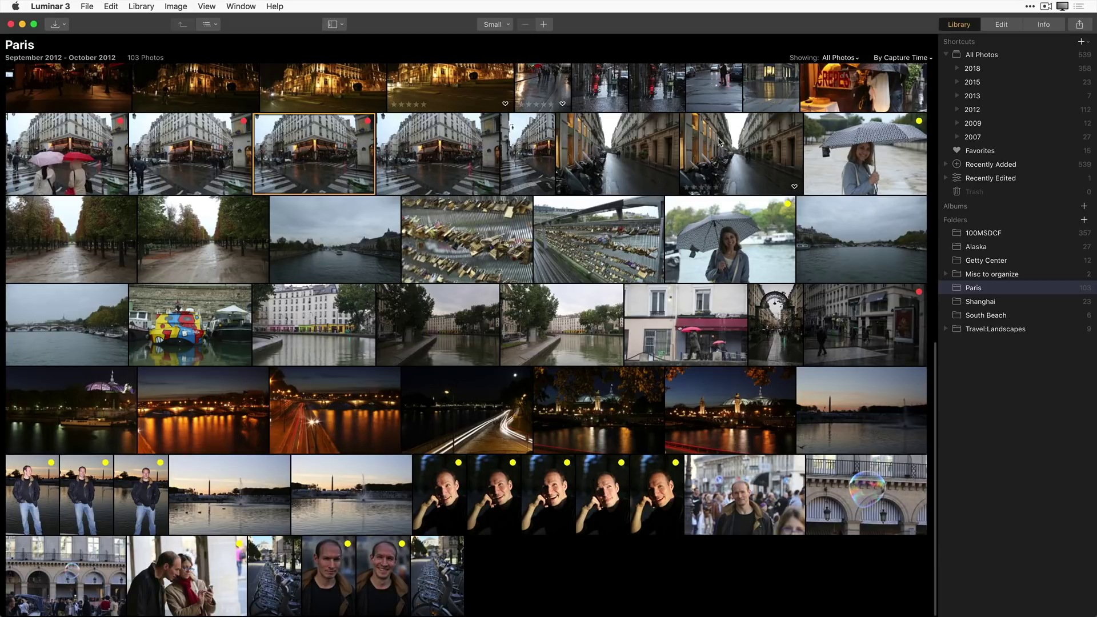
Filter the Paris folder to Yellow-labeled photos only and select all of them
left_click(837, 58)
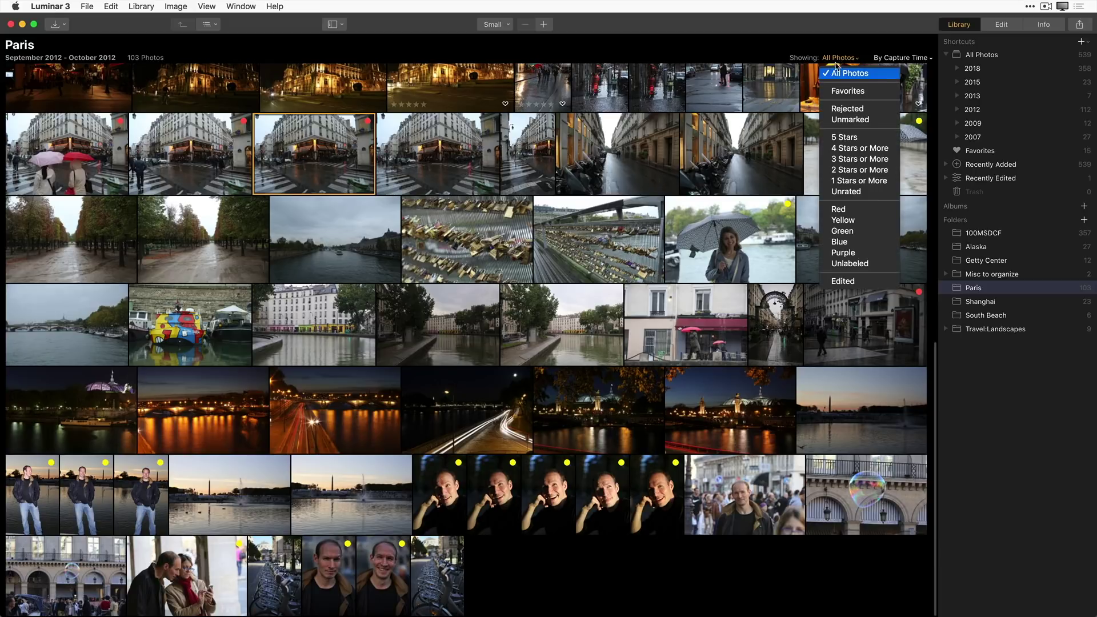
left_click(847, 222)
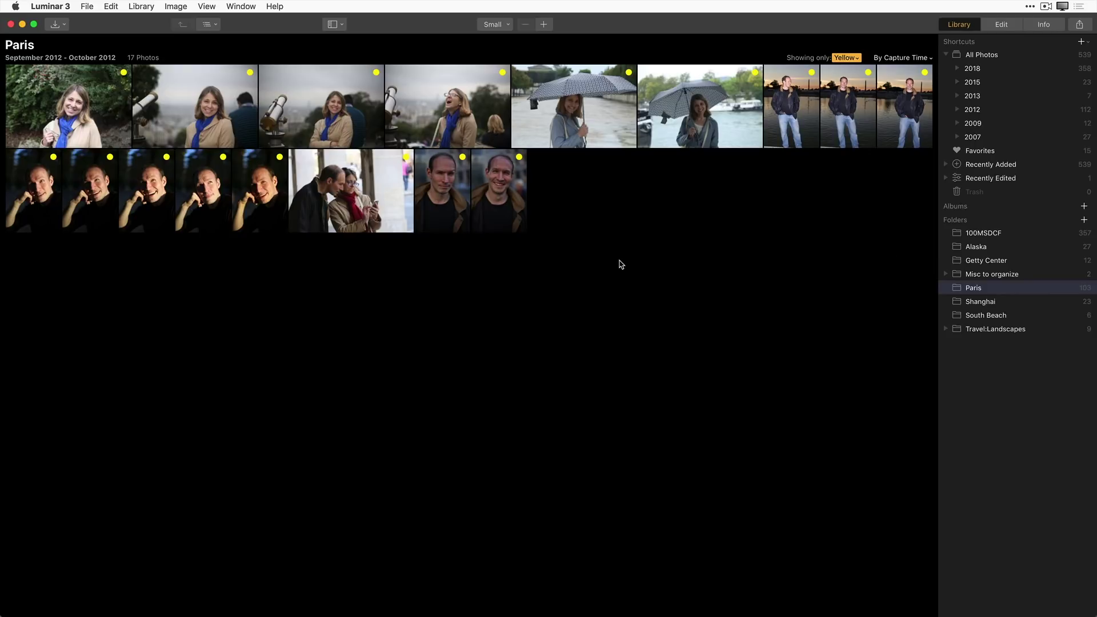
key("super+a")
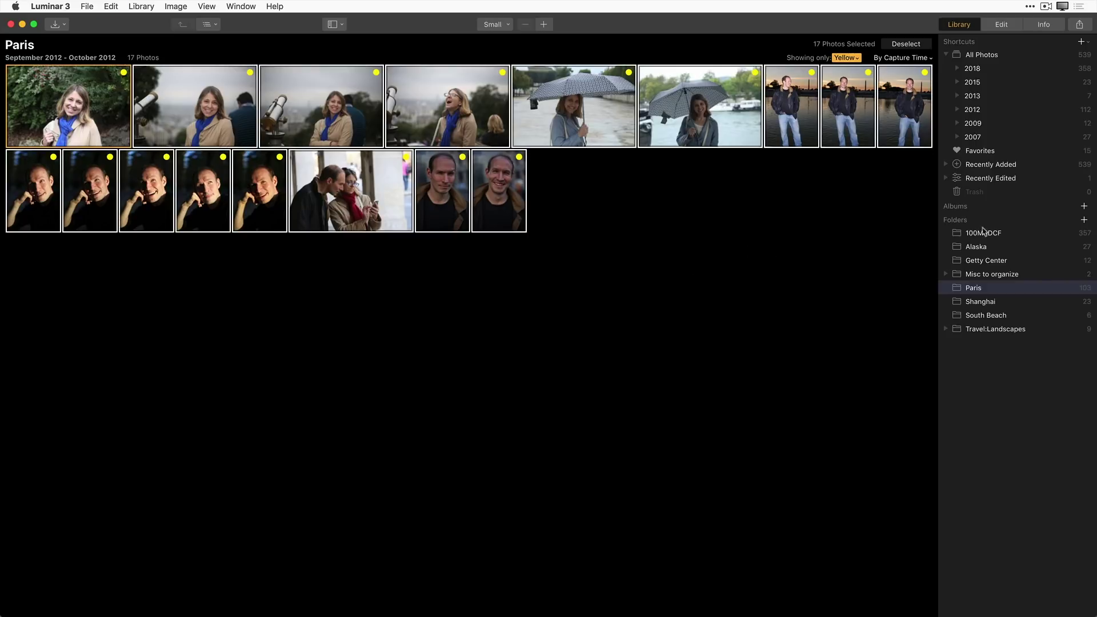
Create an album named people from the selected Yellow-labeled photos
left_click(1083, 206)
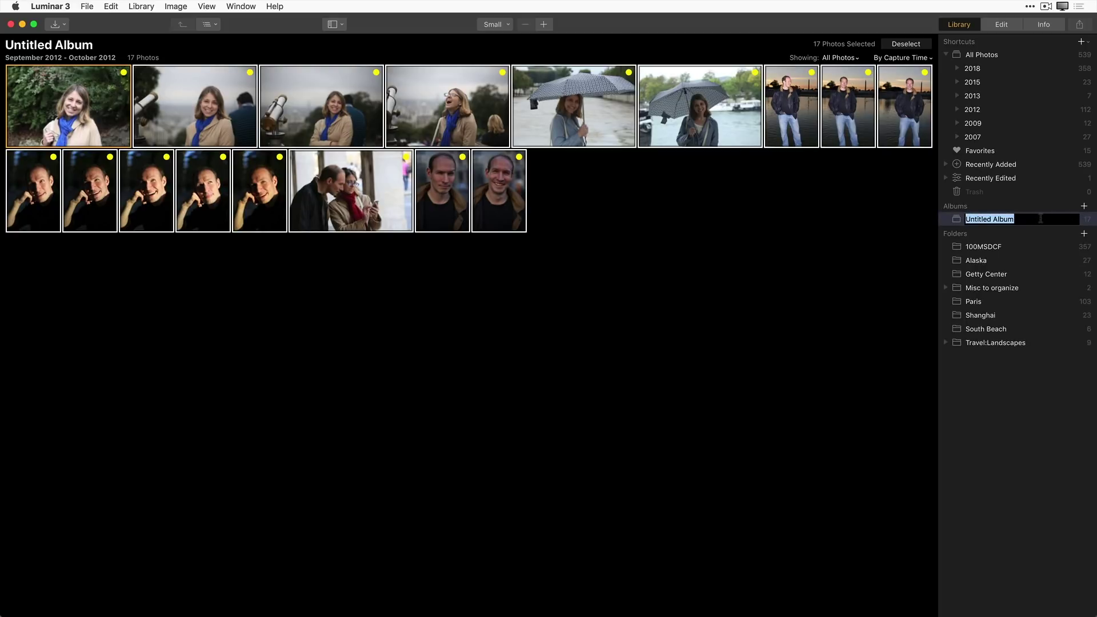
type("people")
key("Return")
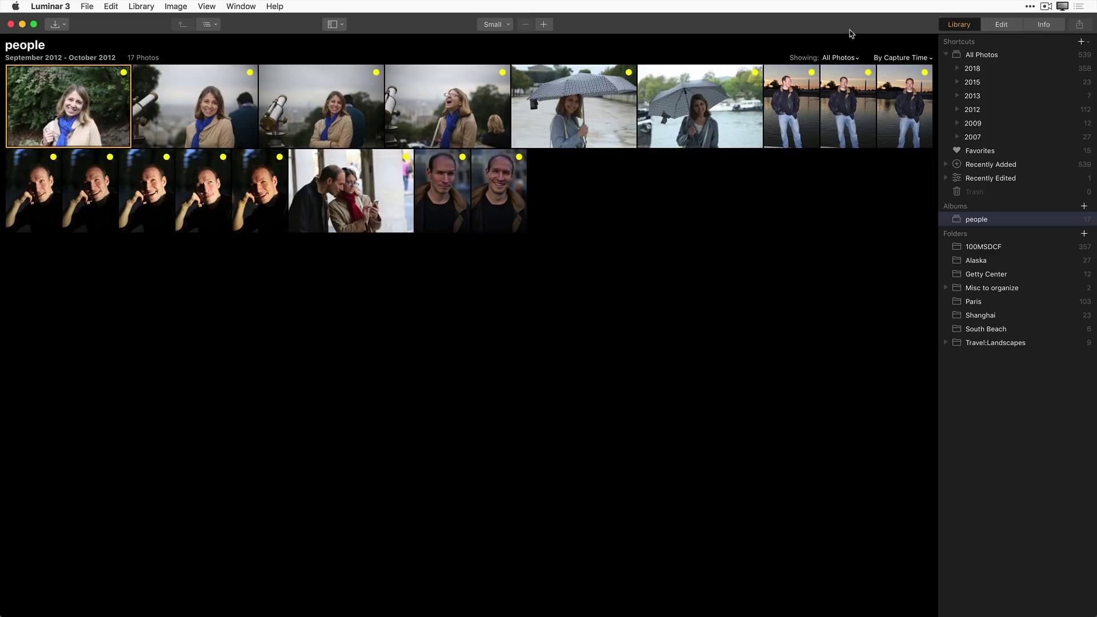
Filter the people album to Red, return to the Paris folder and show only its Red-labeled photos
left_click(839, 58)
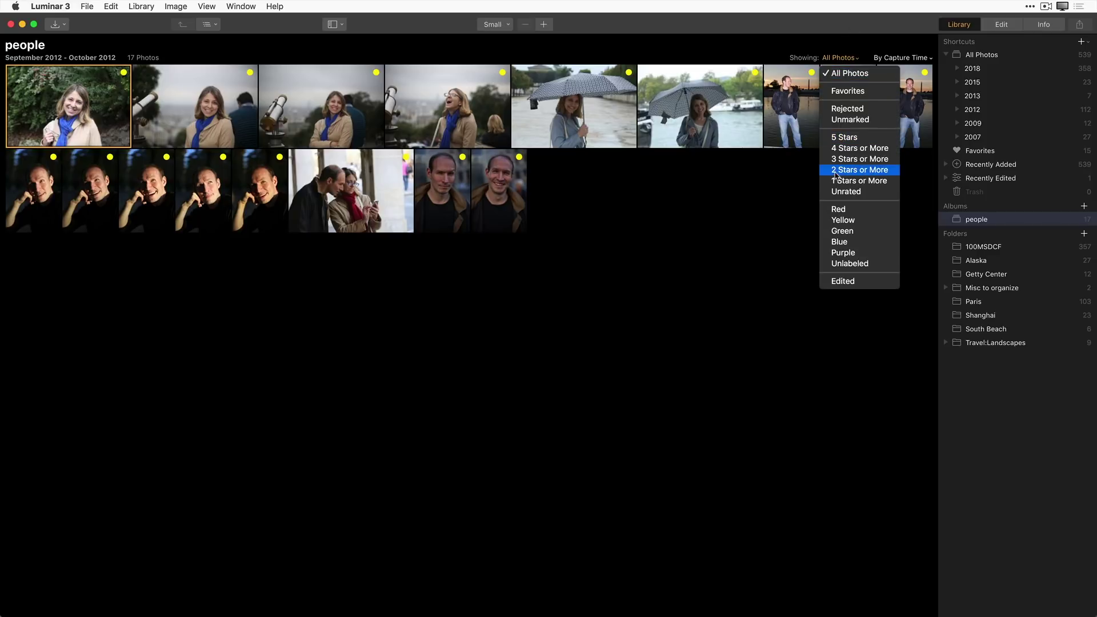
left_click(845, 214)
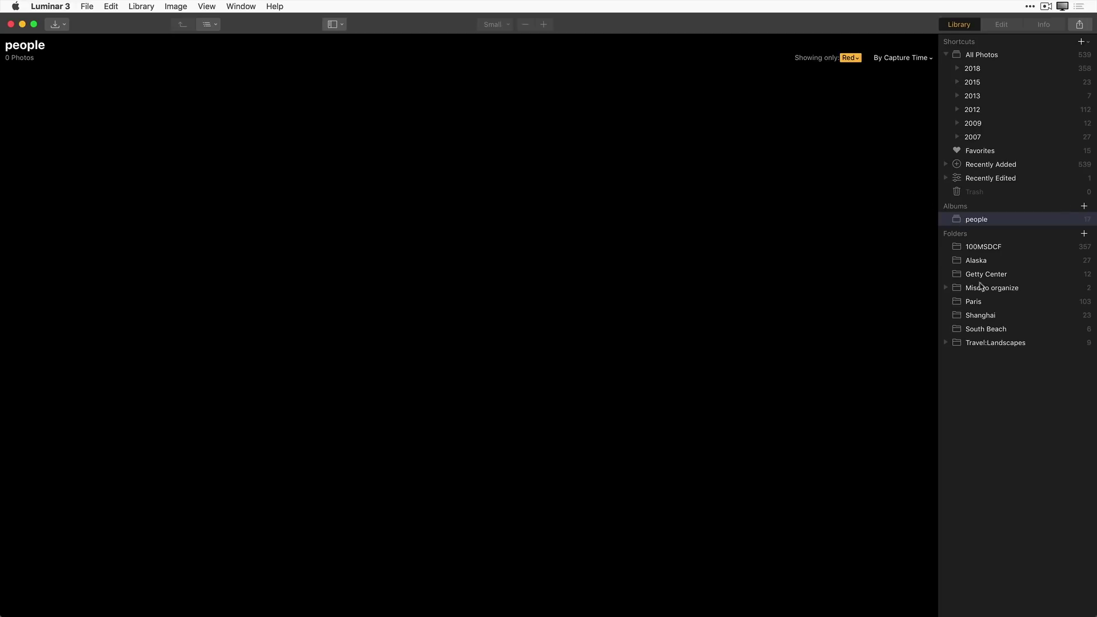
left_click(988, 306)
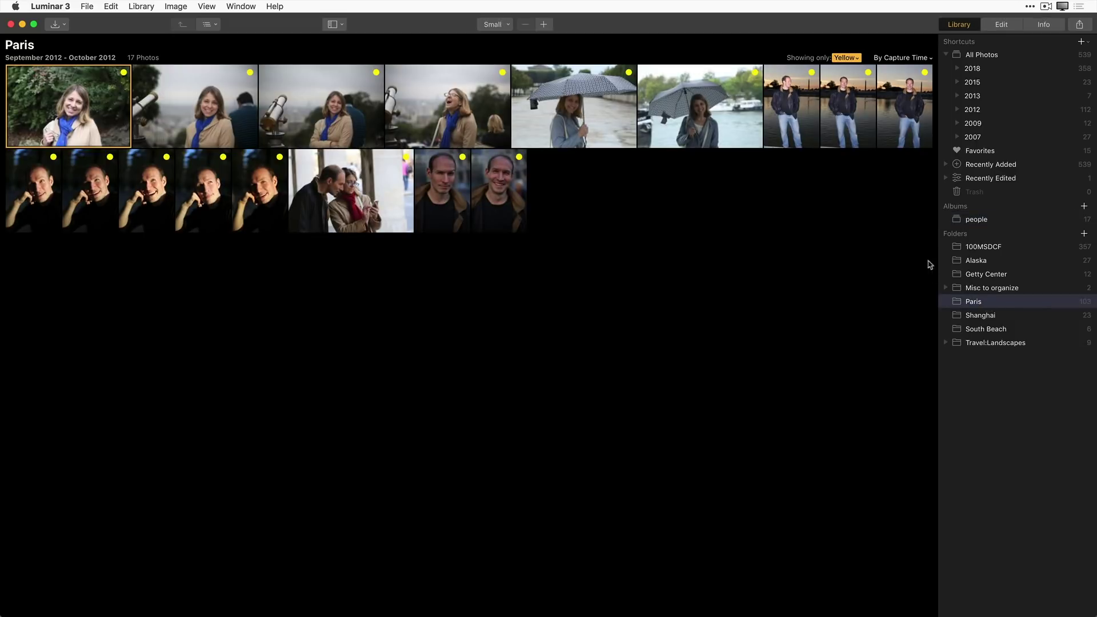
left_click(855, 59)
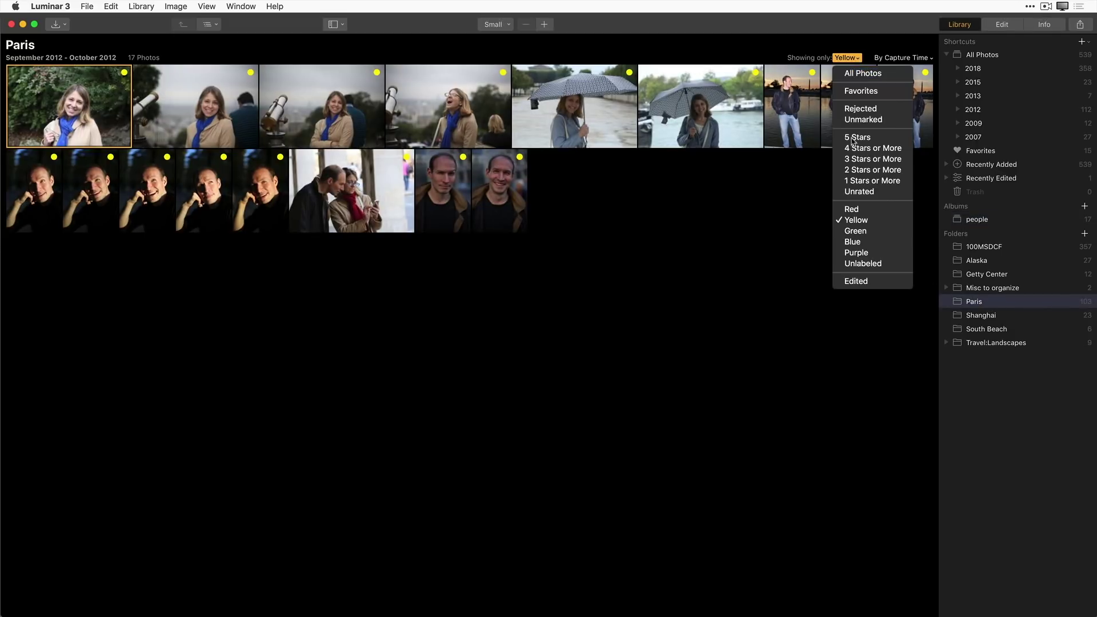
left_click(853, 213)
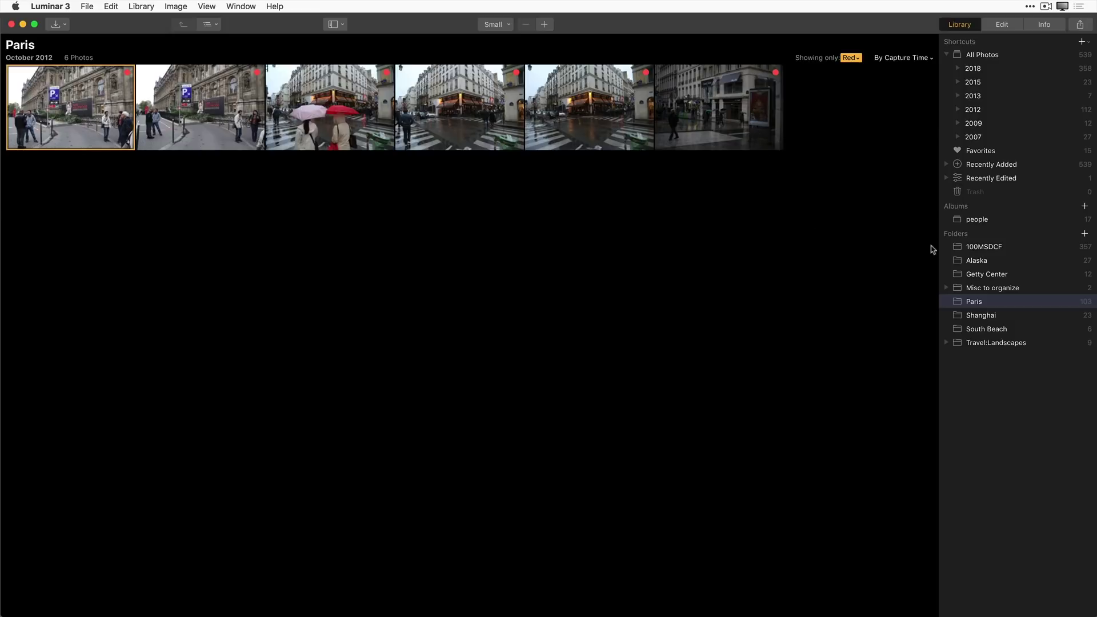
Create an album named Street from the first Red-labeled Paris photo
left_click(1084, 207)
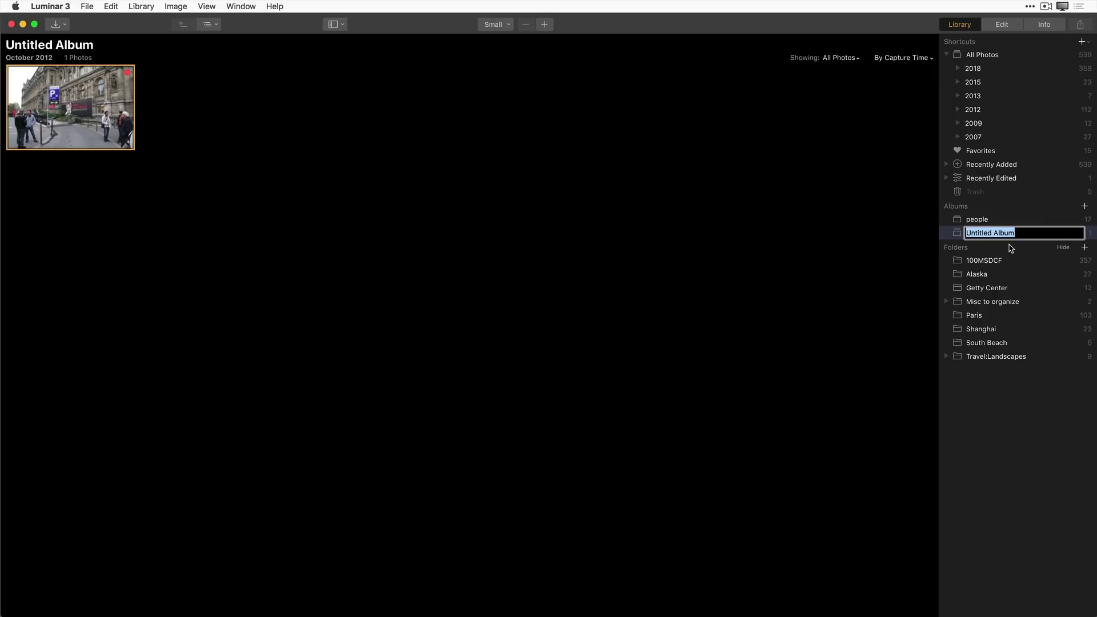
type("Street")
key("Return")
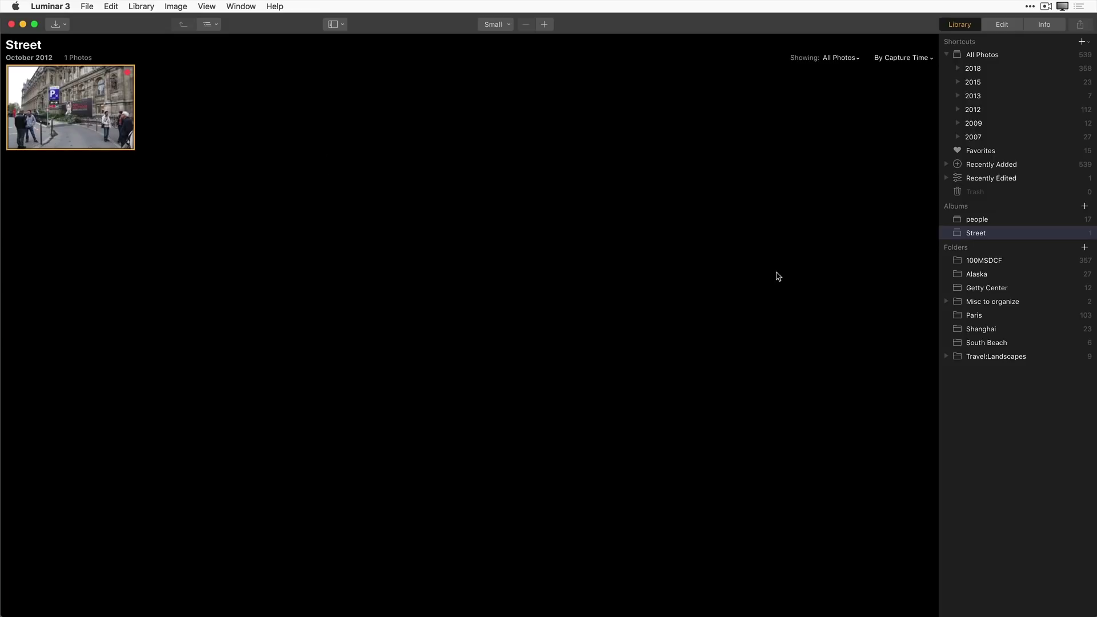
Add the other five Red-labeled Paris photos to the Street album and open that album
left_click(970, 317)
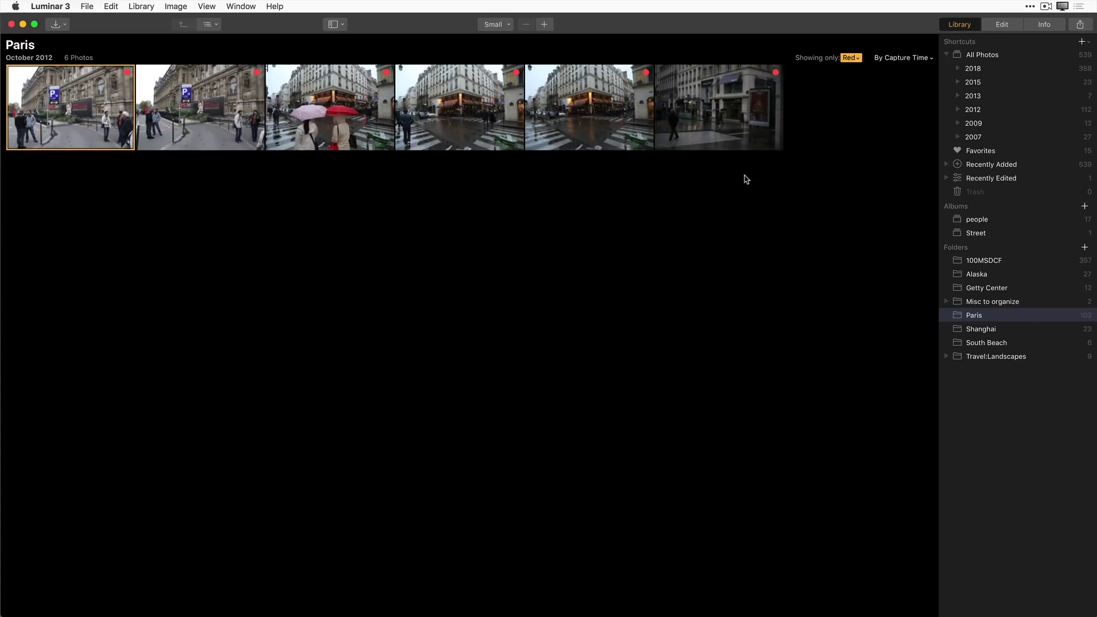
left_click(722, 111)
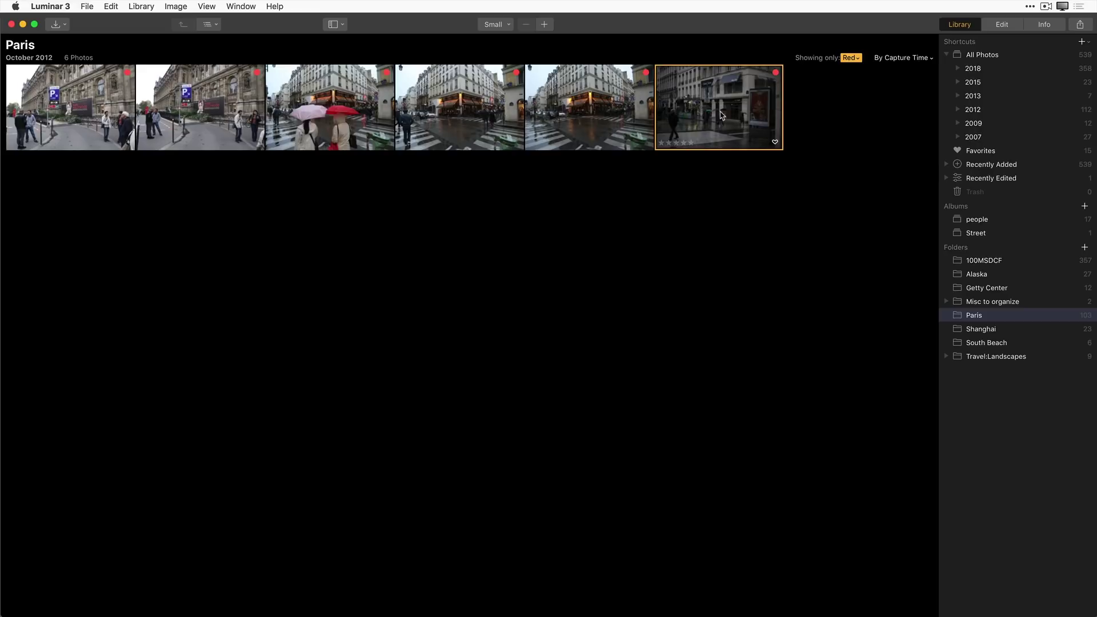
left_click(220, 127, "shift")
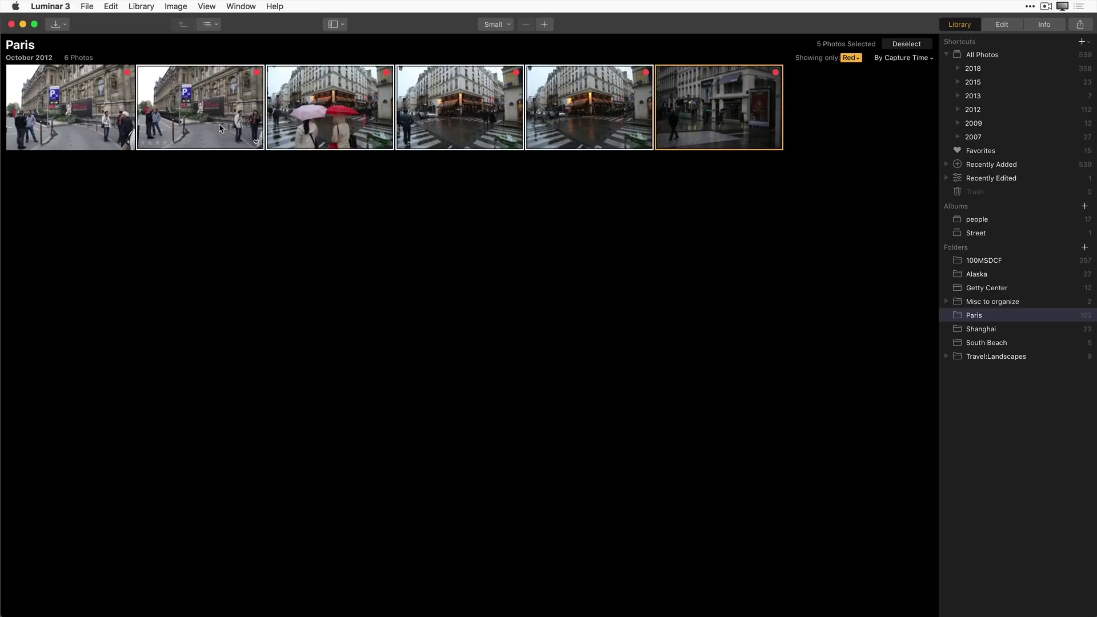
left_click_drag(704, 119, 985, 236)
left_click(985, 234)
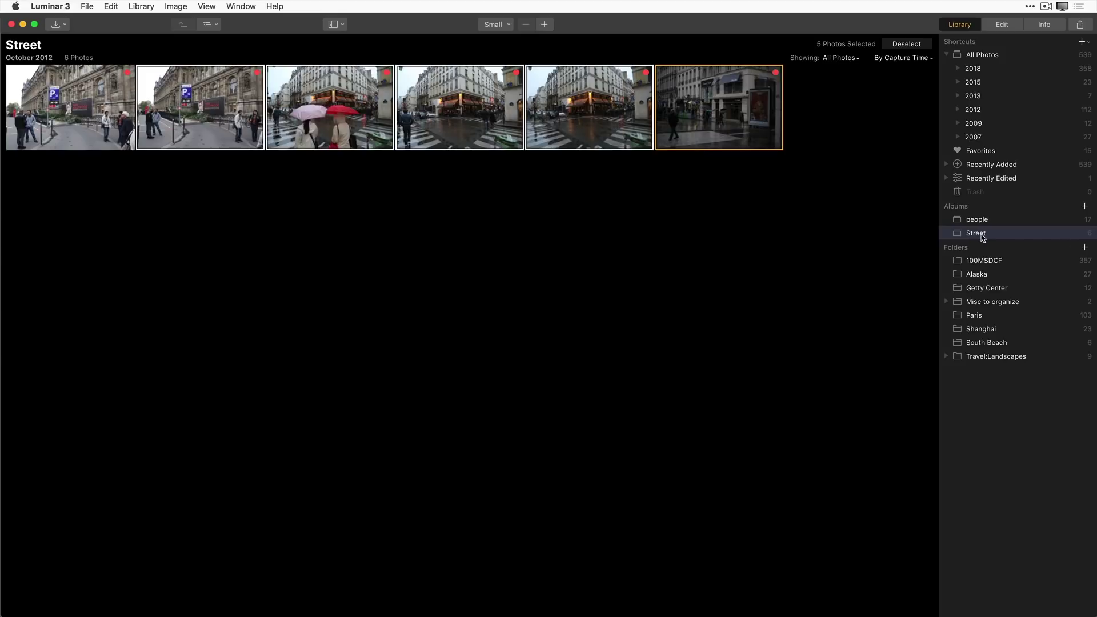
left_click(828, 261)
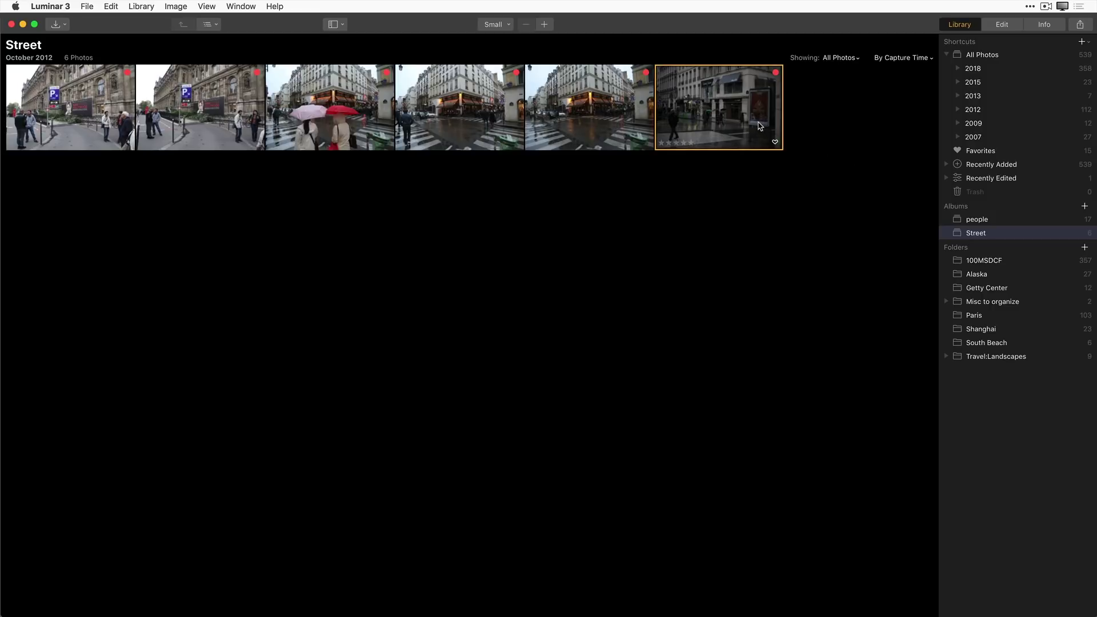
Add the dark storefront street photo to the people album as well, and show all photos in that album
left_click_drag(758, 122, 990, 223)
left_click(983, 225)
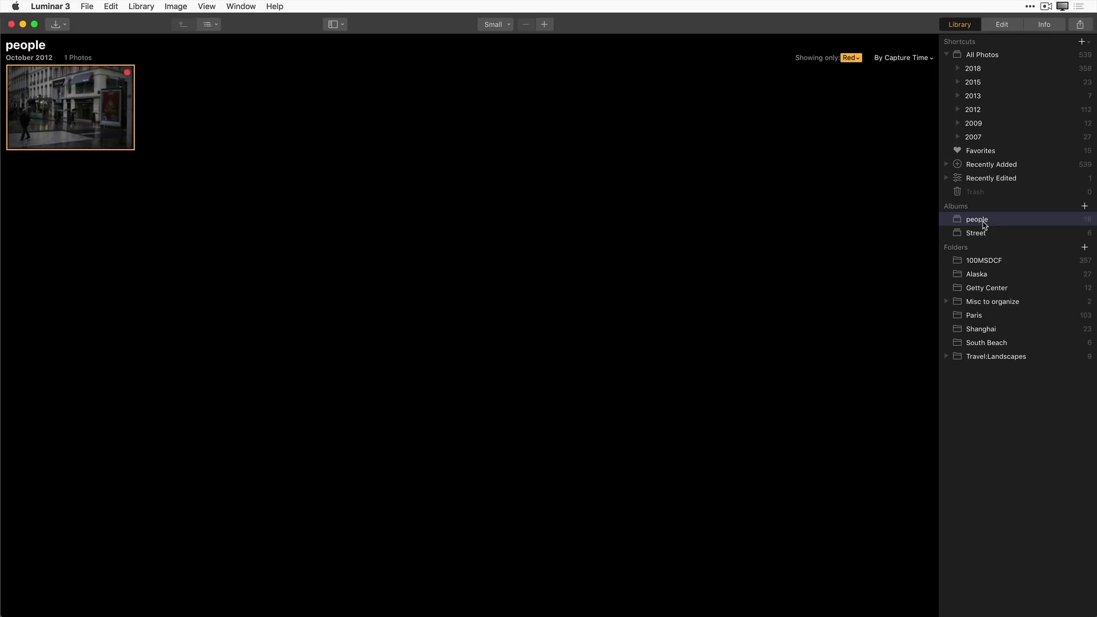
left_click(853, 60)
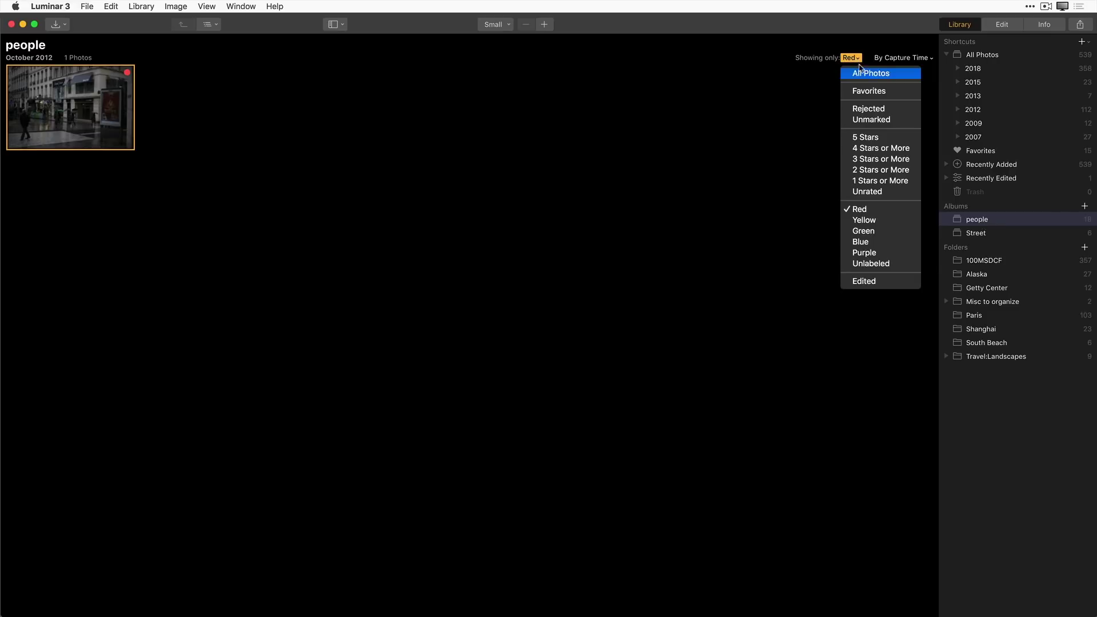
left_click(860, 71)
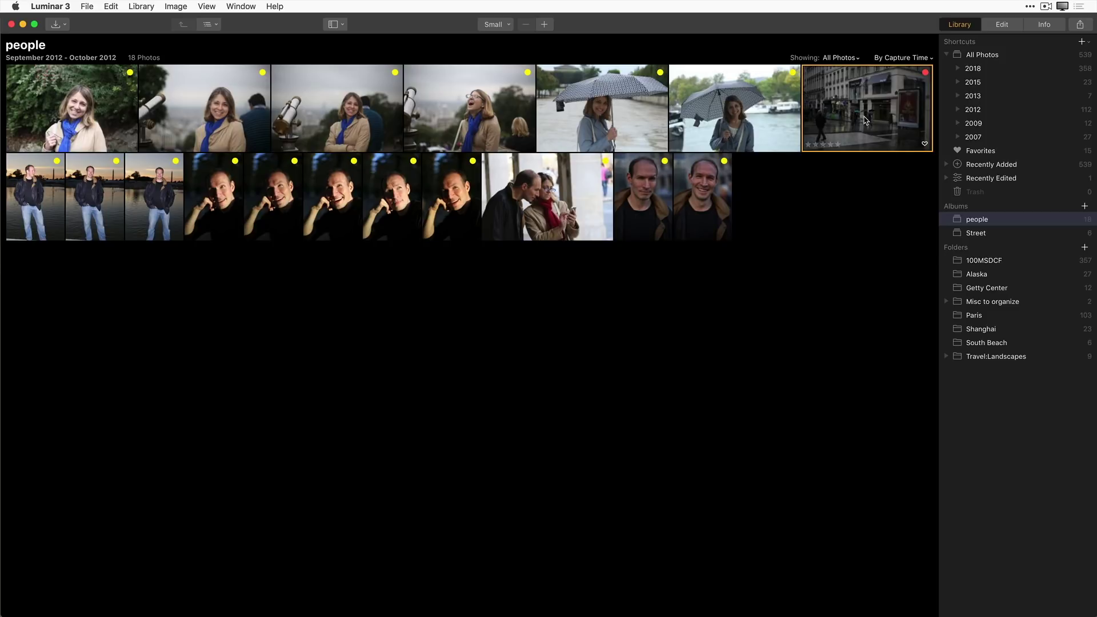
Look through the Street album, the months of 2015, and the Favorites, Recently Added and Recently Edited collections
left_click(978, 233)
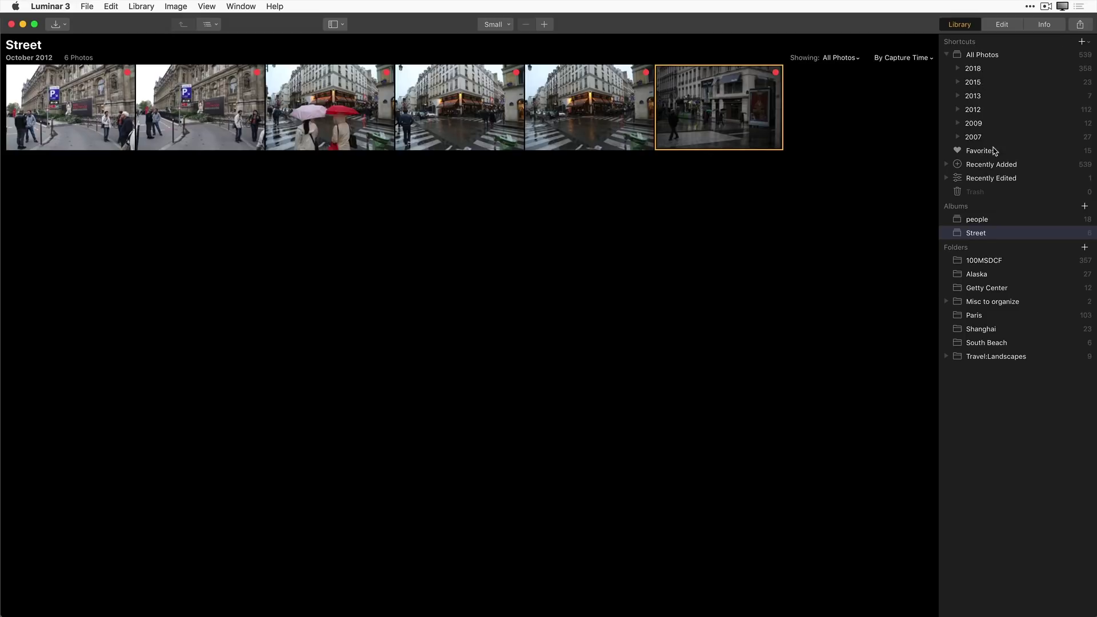
left_click(958, 83)
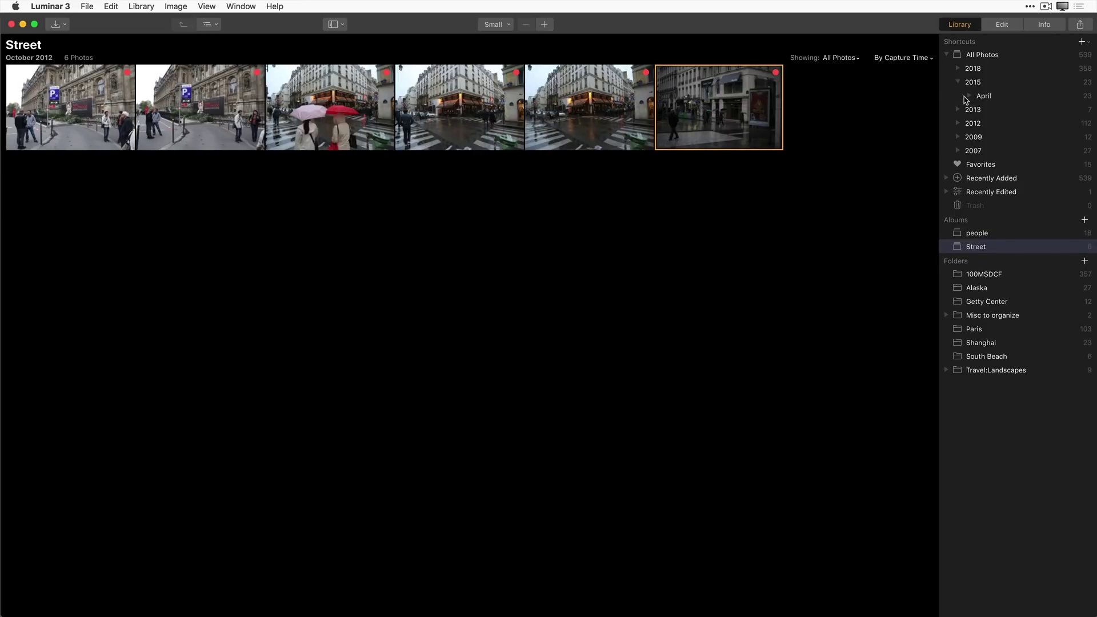
left_click(981, 165)
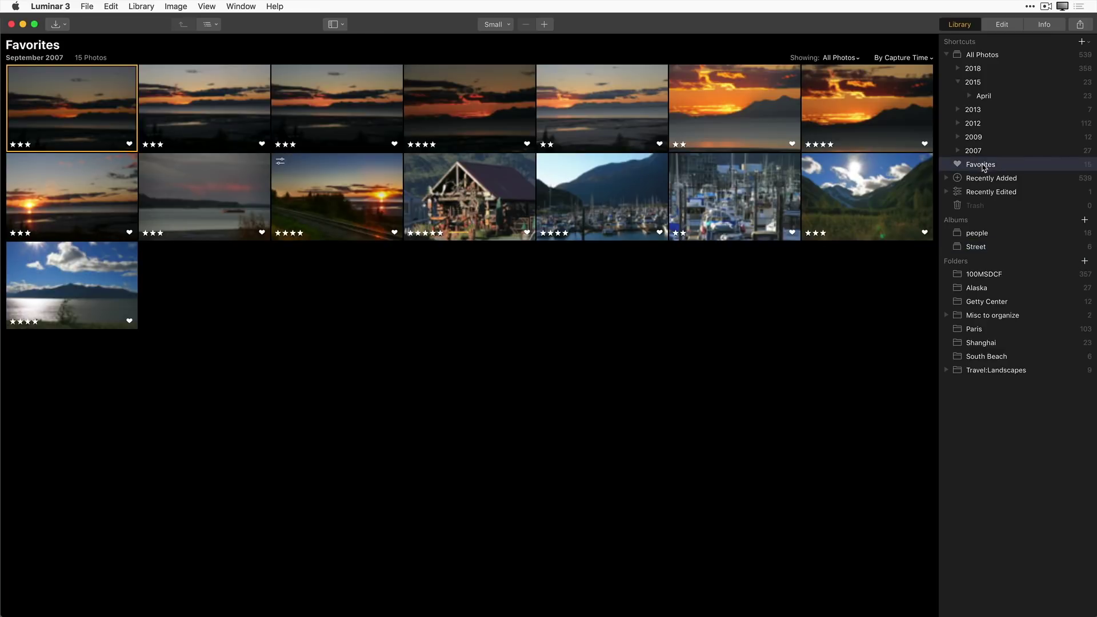
left_click(984, 180)
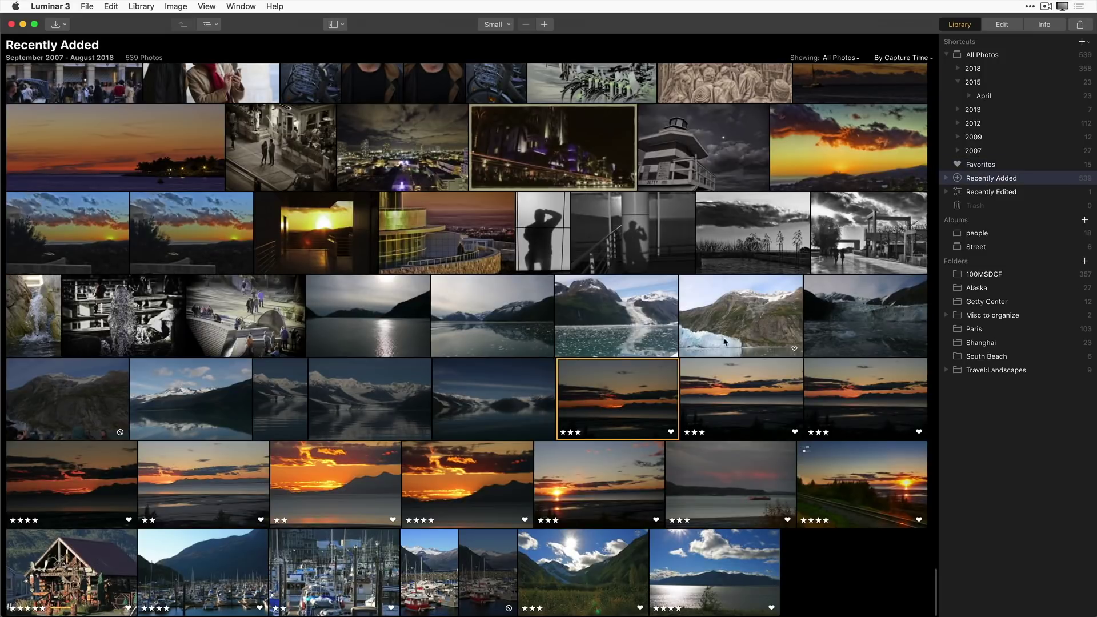
left_click(1008, 193)
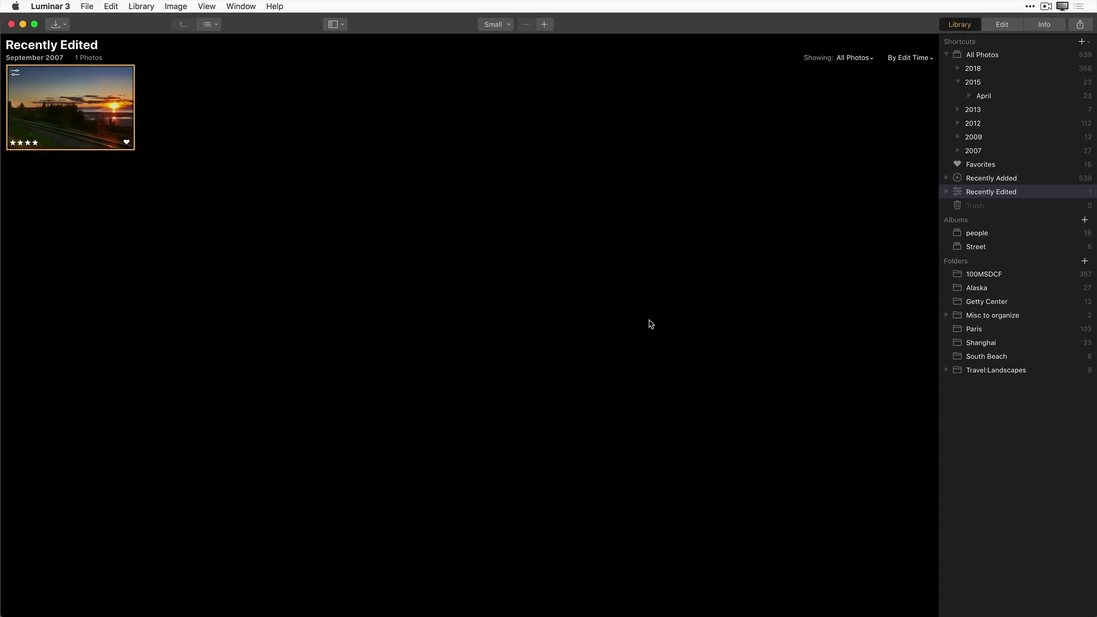
Show All Photos and sort them by Color Label
left_click(984, 55)
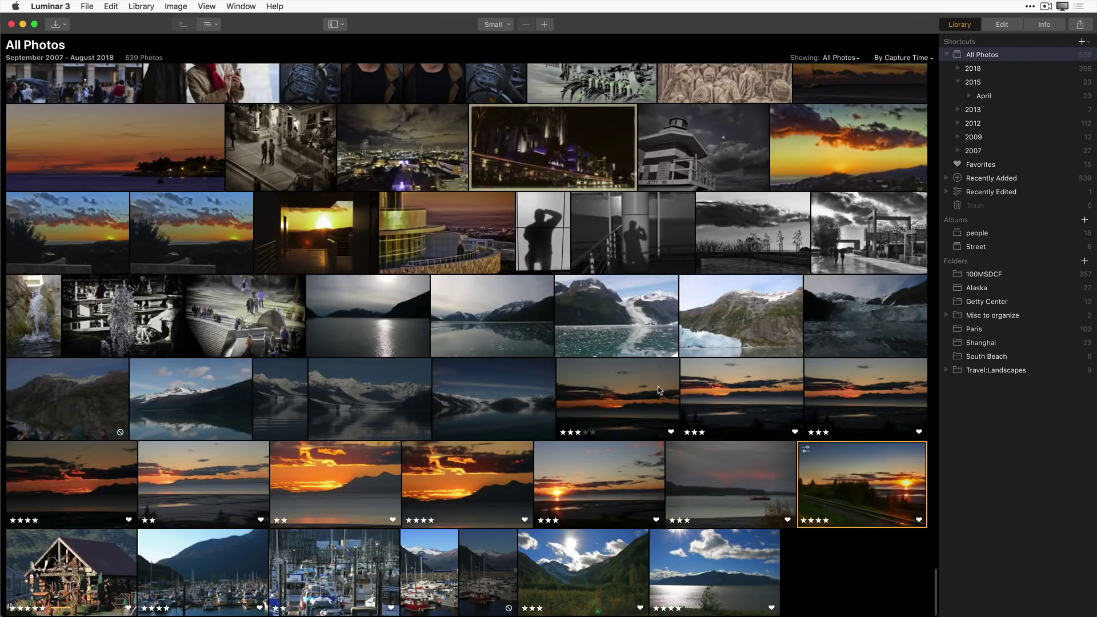
scroll(660, 390, "up", 15)
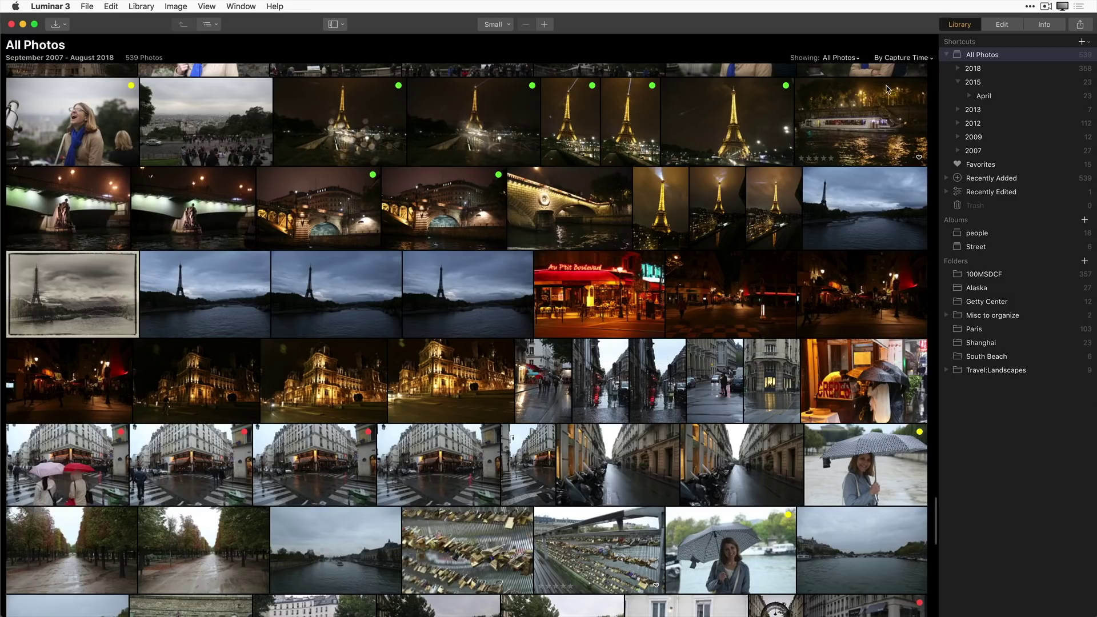
scroll(863, 71, "up", 10)
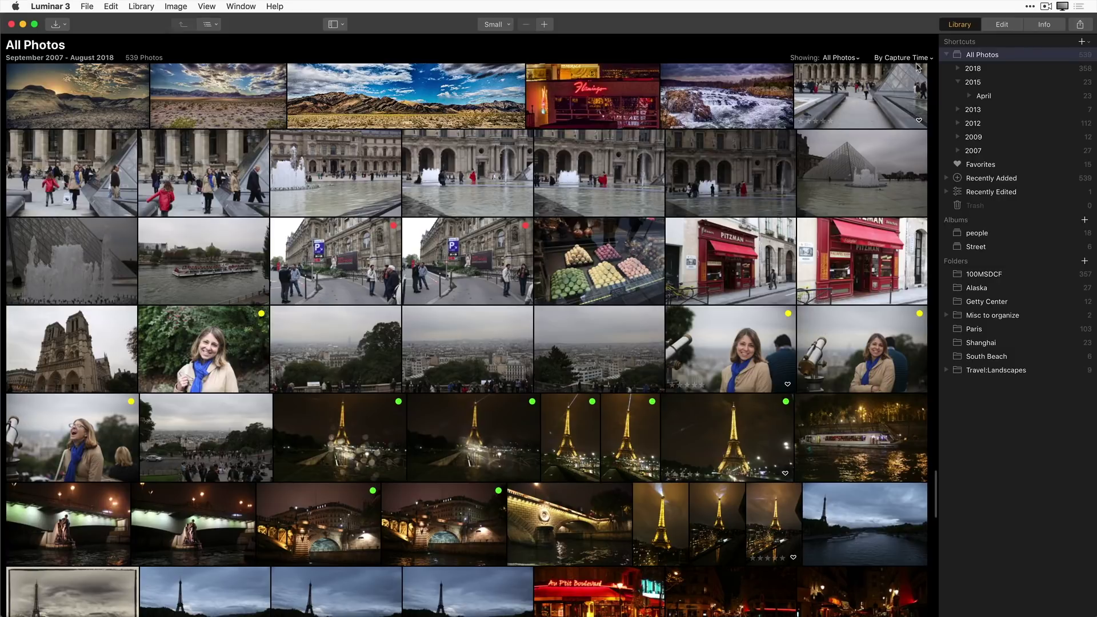
left_click(917, 59)
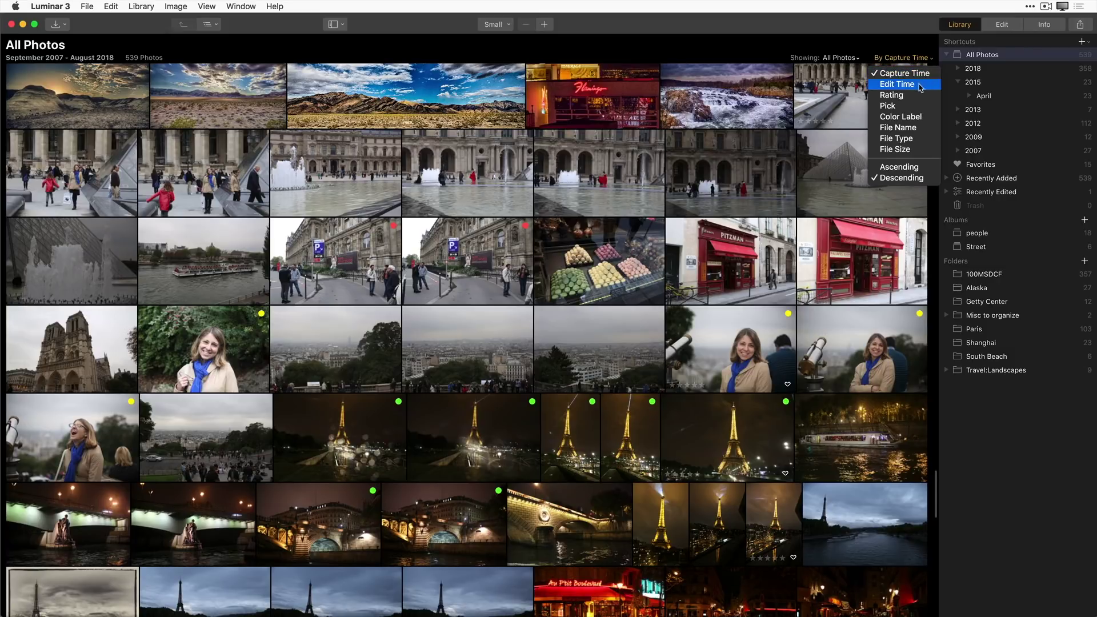
left_click(922, 116)
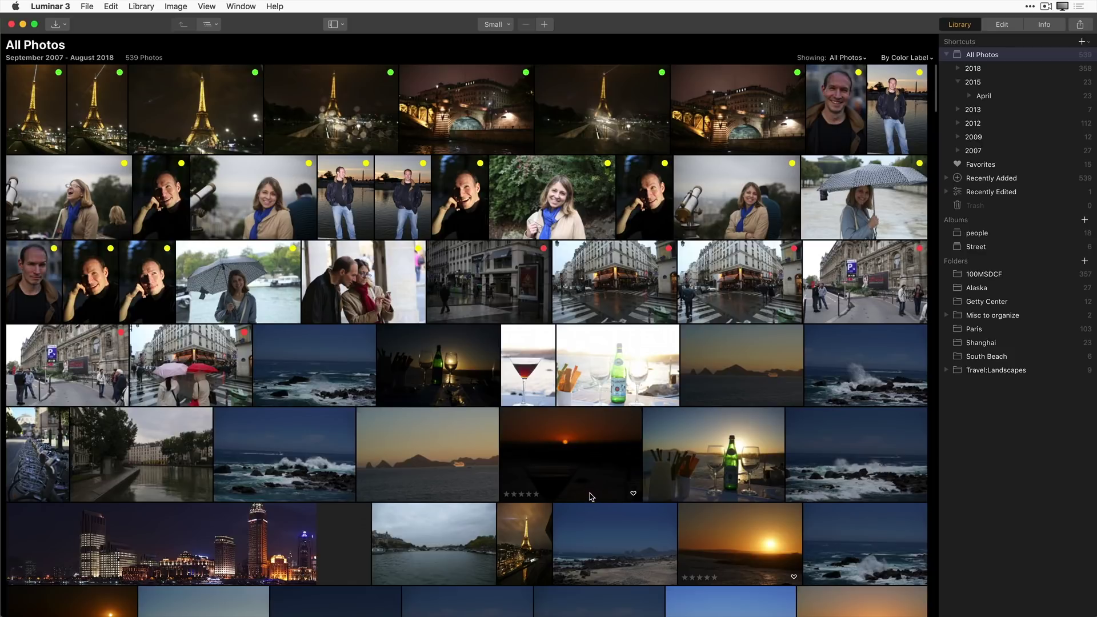
scroll(459, 437, "down", 3)
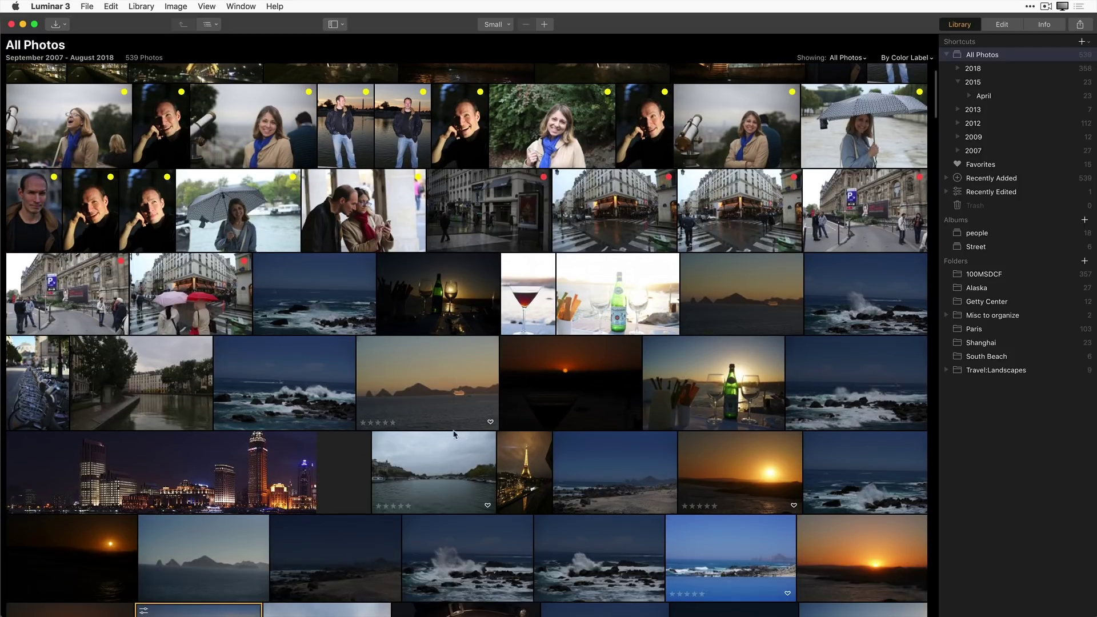
Go to the images from the same date as the Yellow-labeled photo of the woman in the blue scarf beside the telescope
left_click(293, 389)
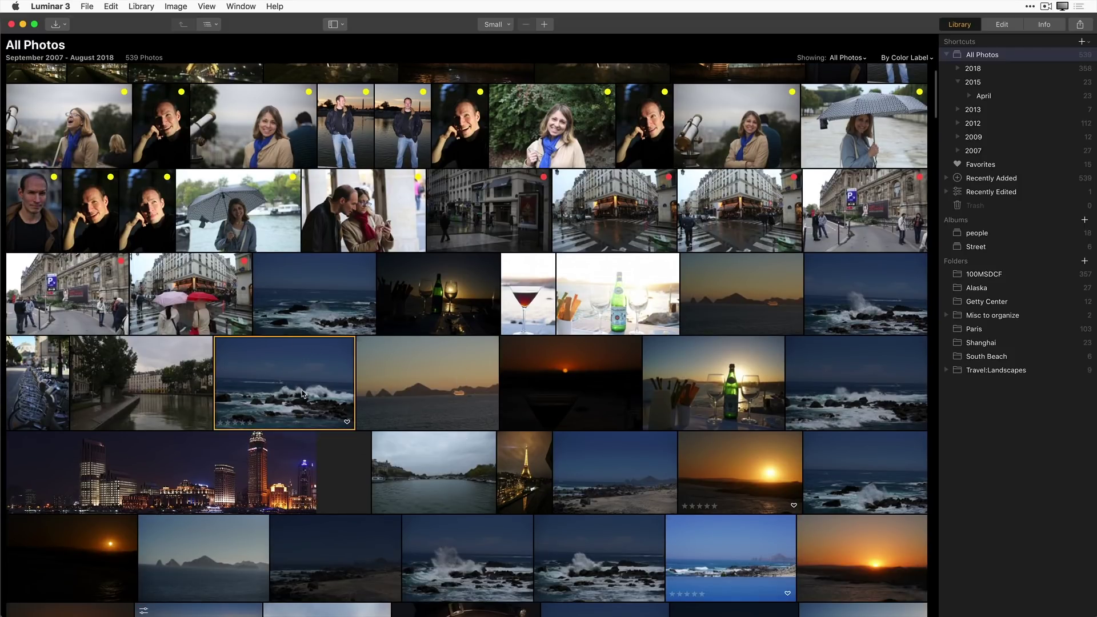
left_click(273, 143)
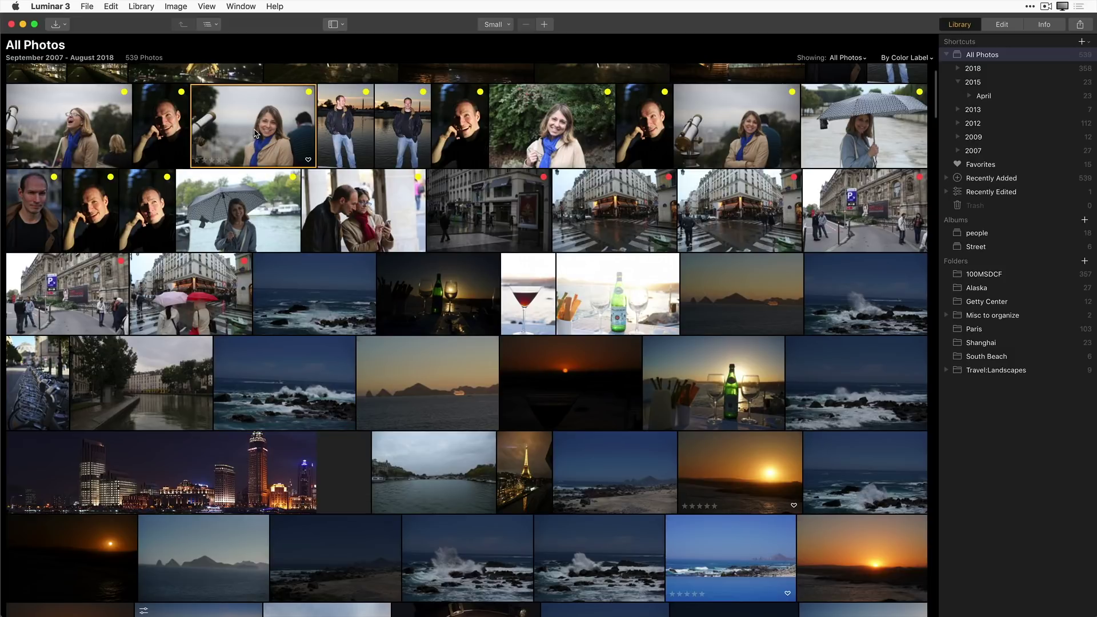
right_click(256, 133)
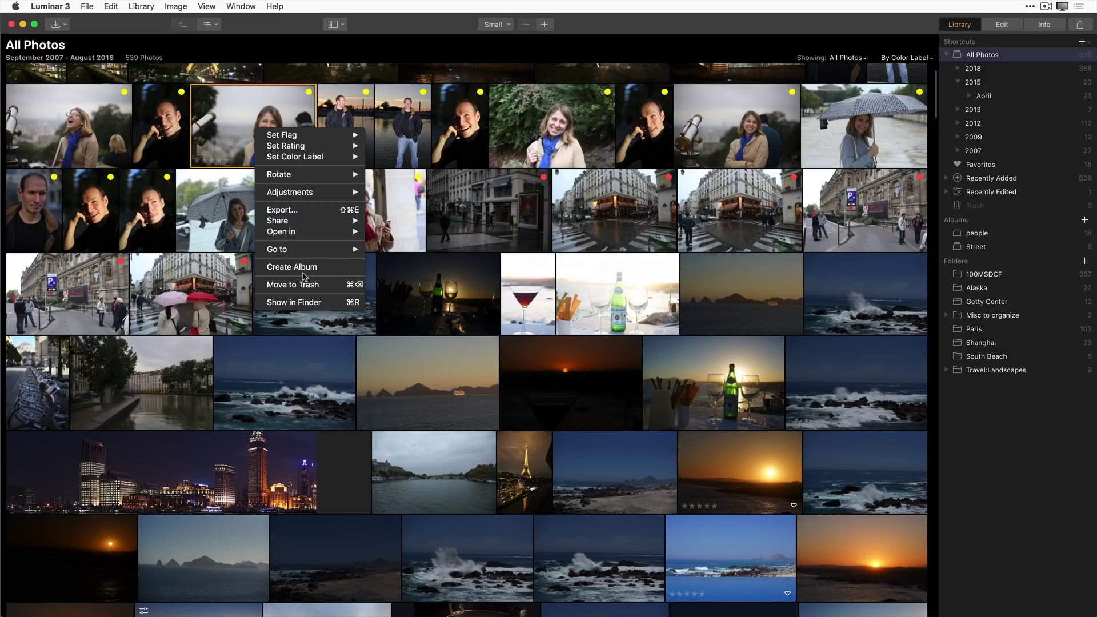
mouse_move(303, 255)
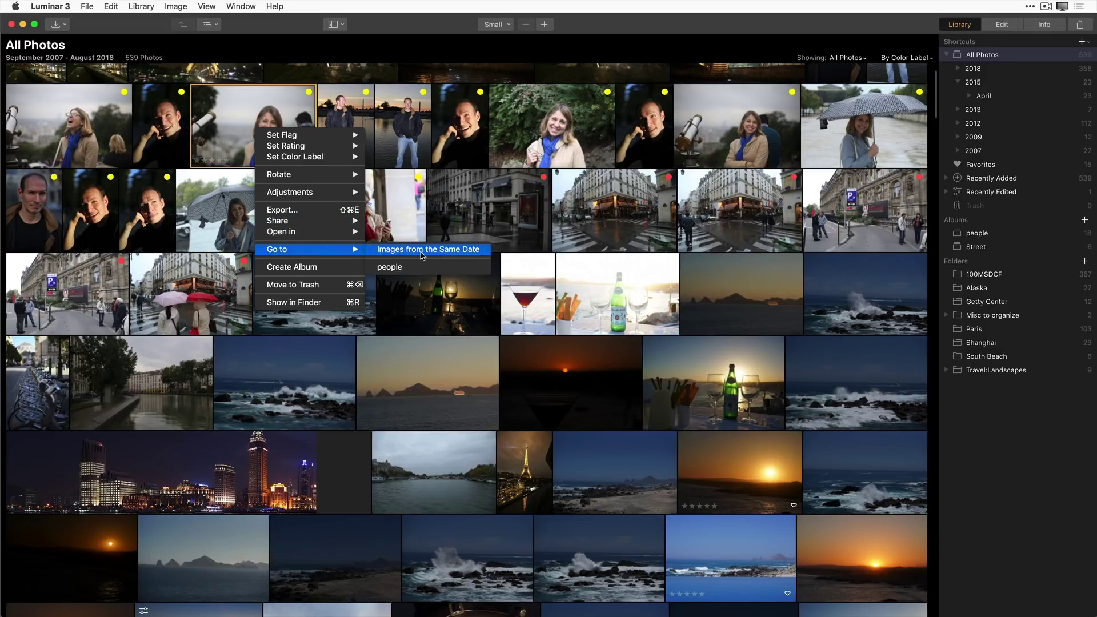
left_click(421, 255)
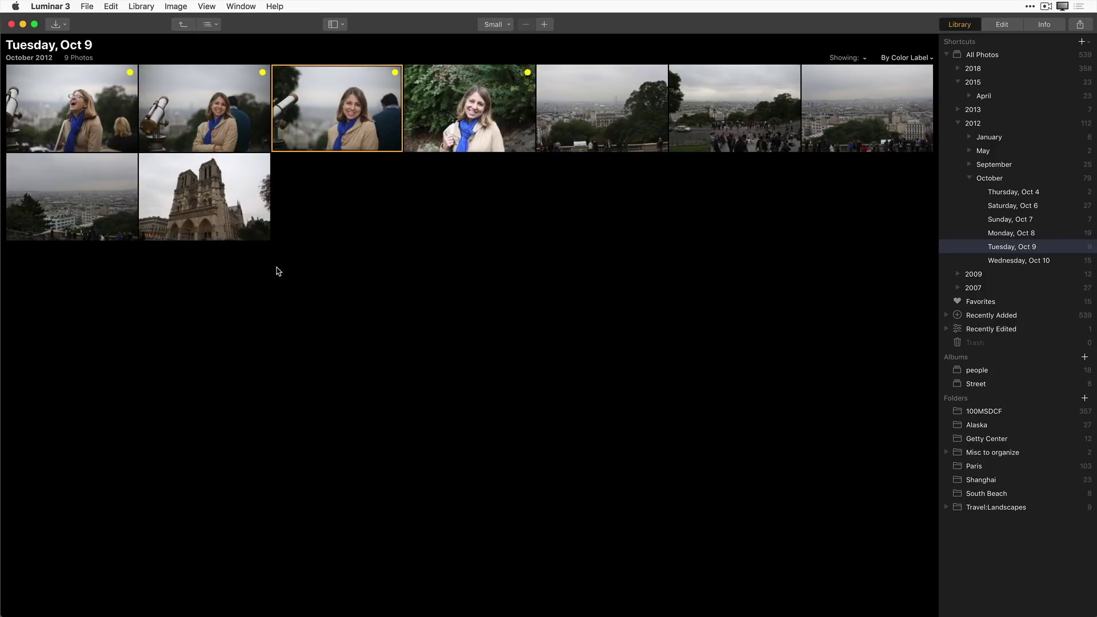
Select the gray cityscape photo, and open the cathedral photo from the same day in the single-image view
mouse_move(101, 225)
left_click(107, 199)
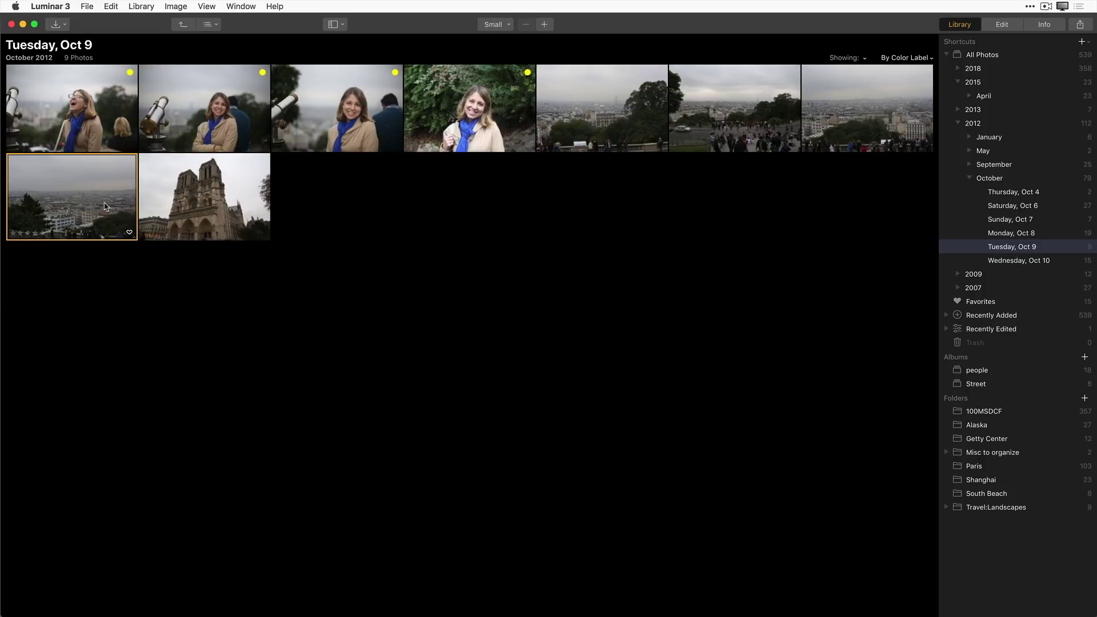
double_click(195, 211)
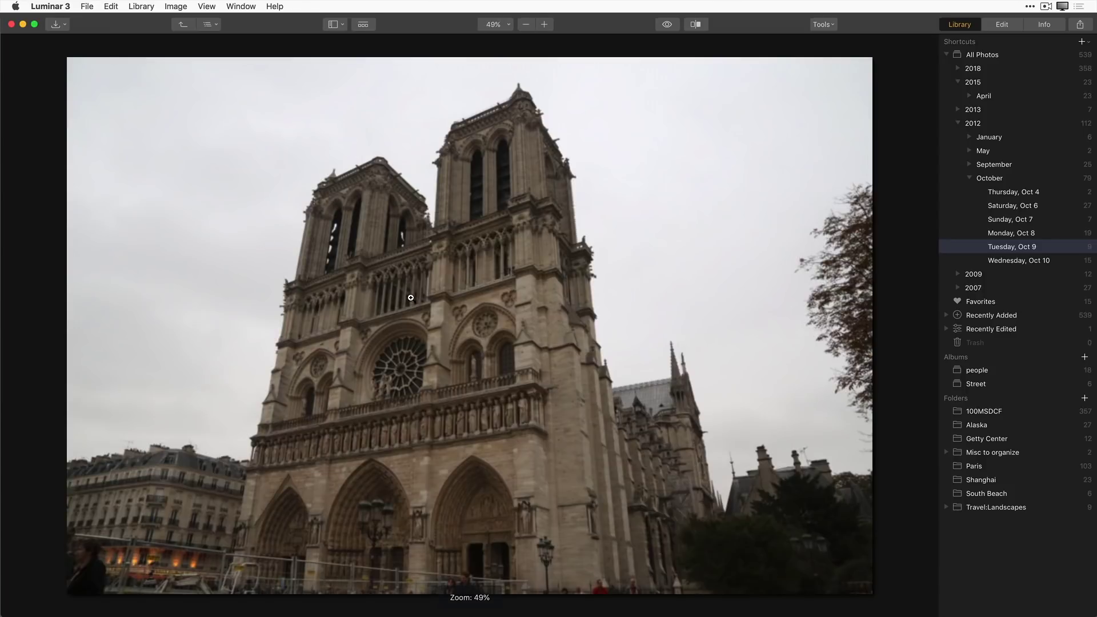
Return to the gallery and open the gray cityscape photo with the terrace of people for editing
left_click(183, 28)
double_click(82, 176)
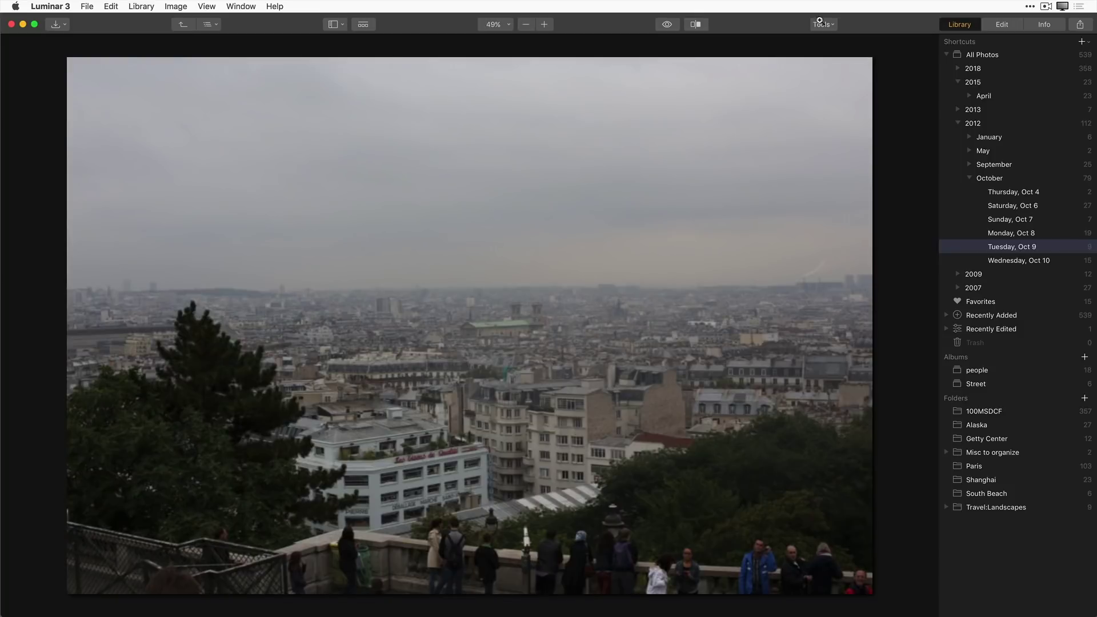
left_click(1005, 25)
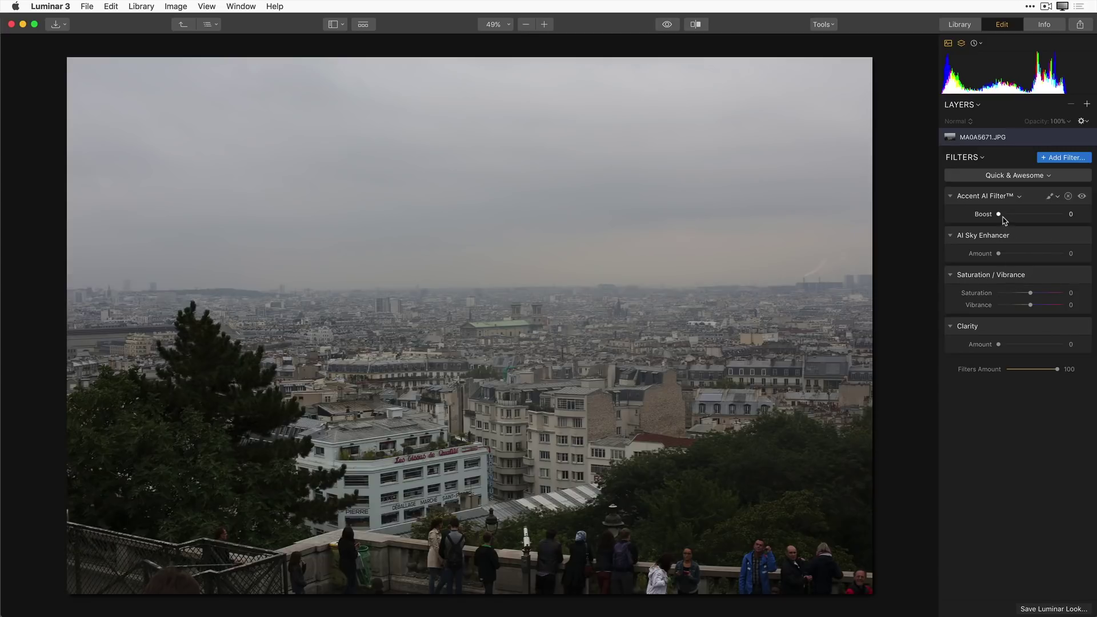
Set Accent AI Boost to 73, AI Sky Enhancer to 79, Saturation to -25, Vibrance to 31 and Clarity to 46
left_click_drag(1003, 216, 1045, 214)
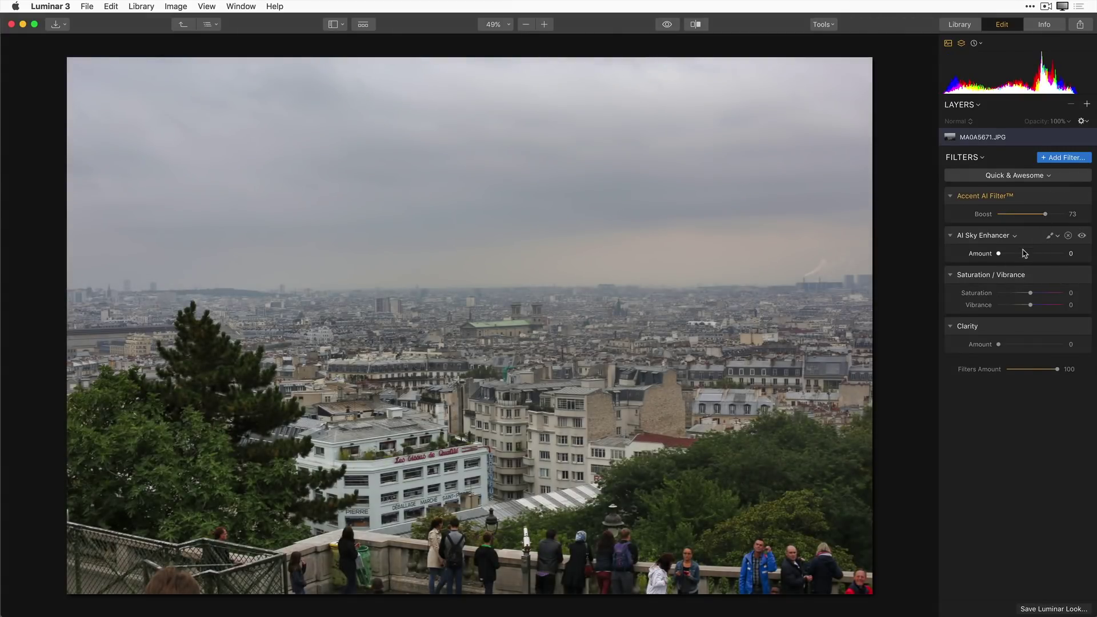
left_click_drag(999, 253, 1050, 254)
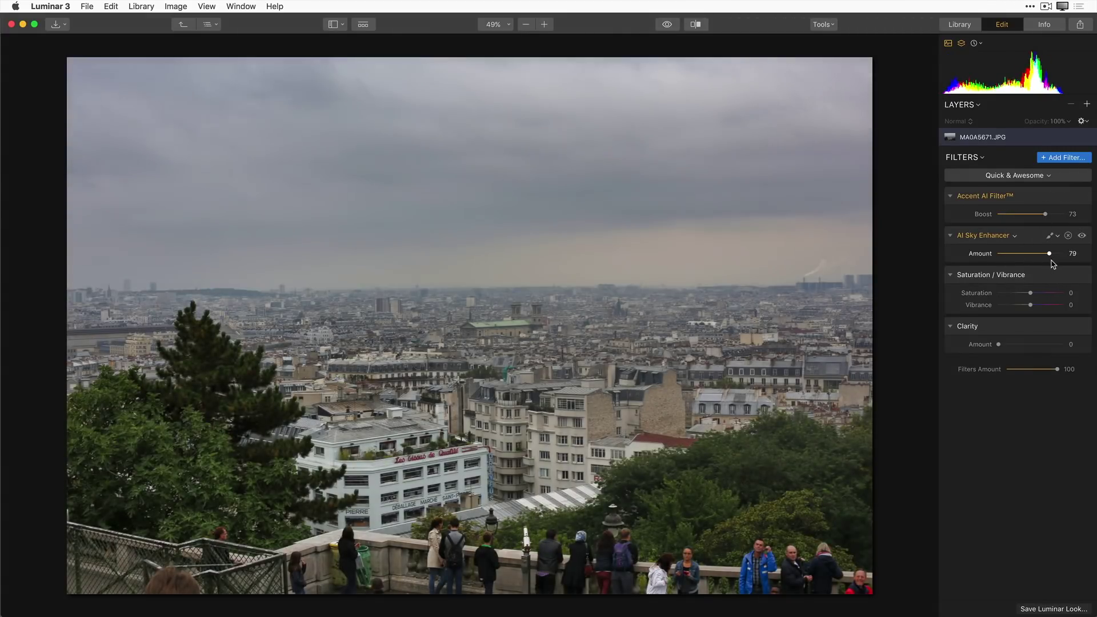
left_click_drag(1030, 293, 1041, 306)
left_click_drag(998, 343, 1027, 343)
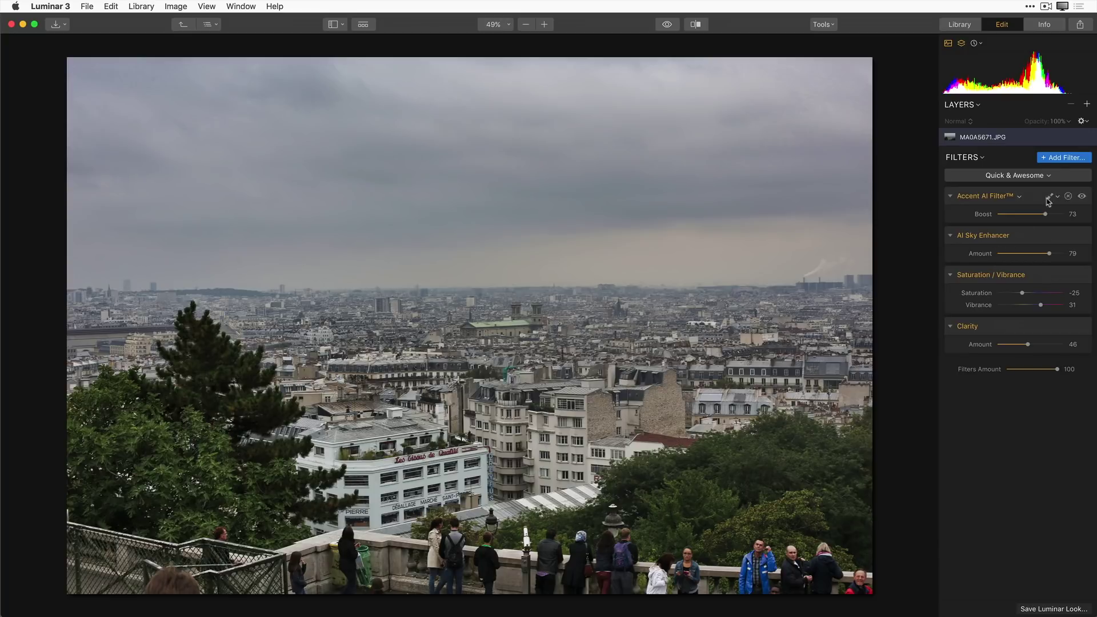
Duplicate the AI Sky Enhancer filter on the cityscape photo
left_click(1066, 160)
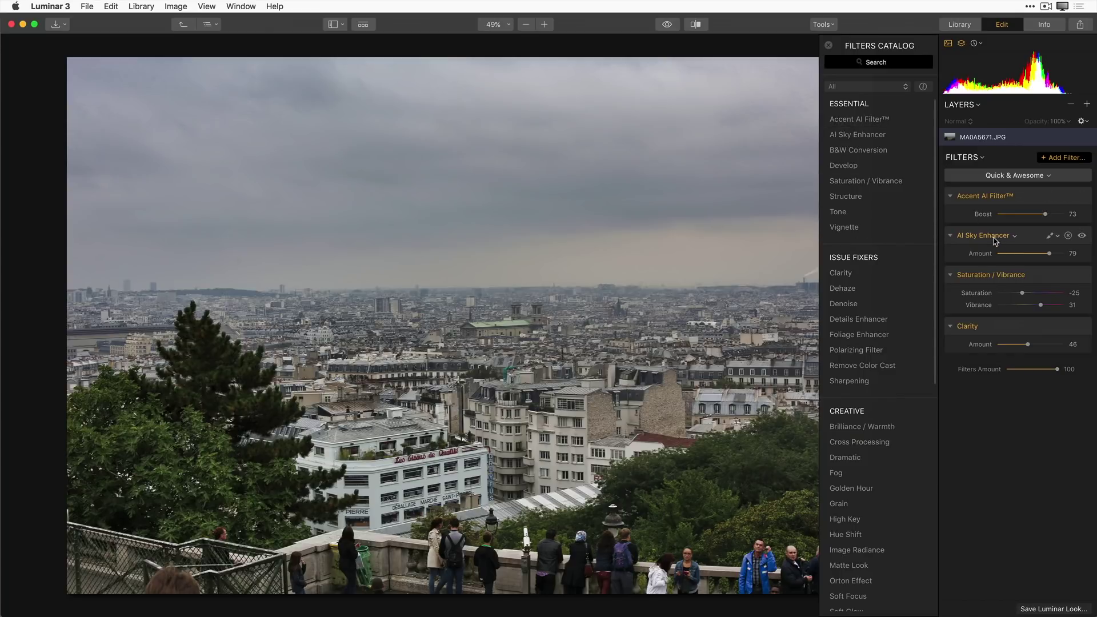
right_click(1014, 238)
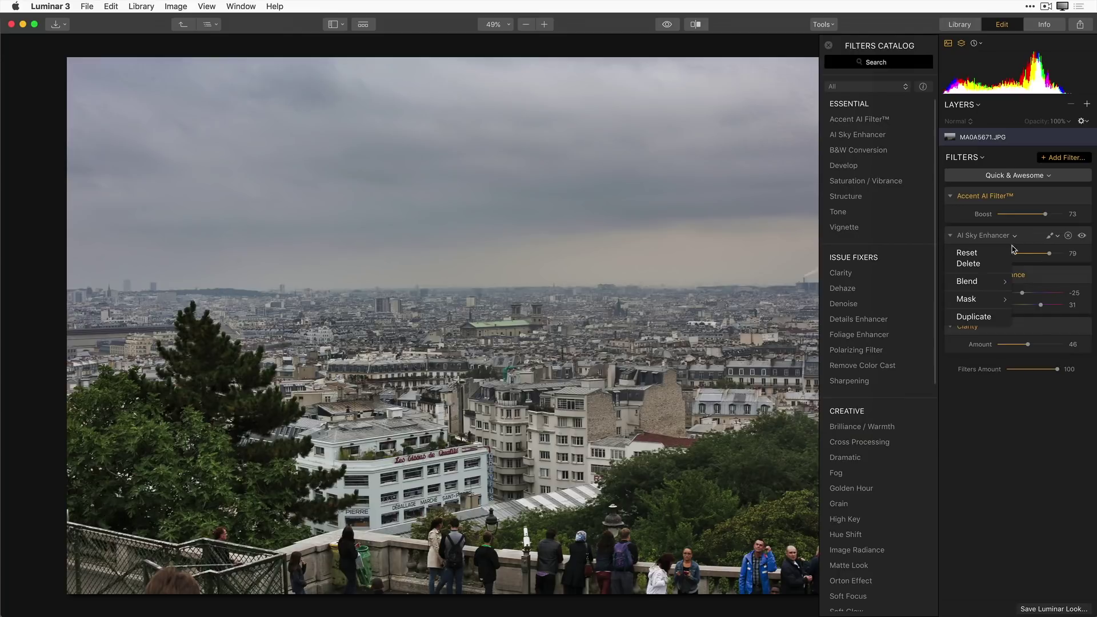
left_click(999, 317)
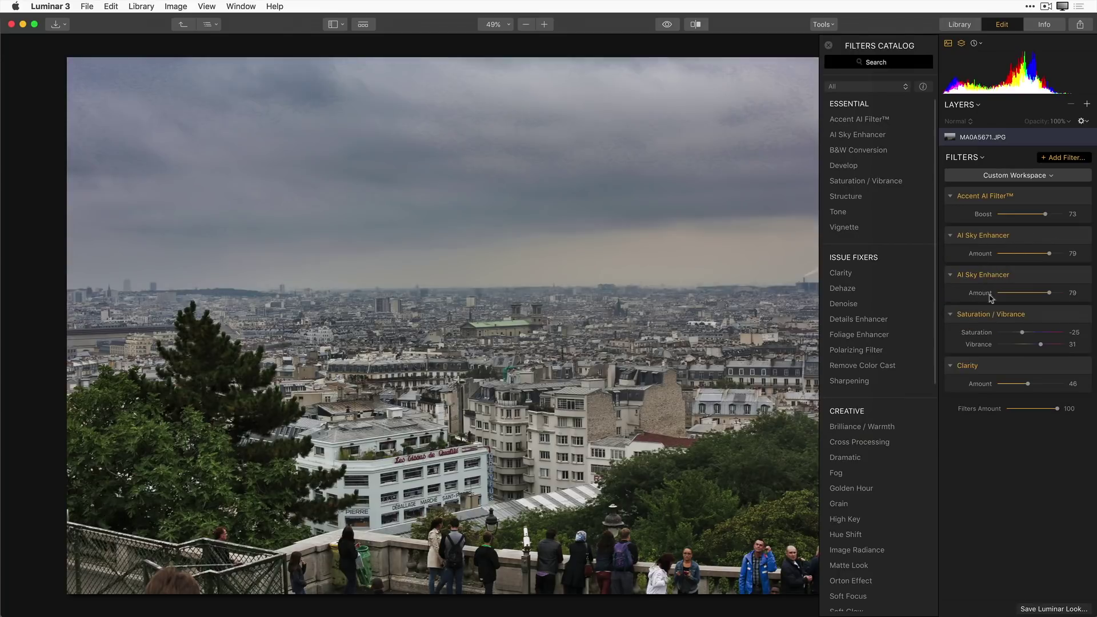
left_click(1065, 159)
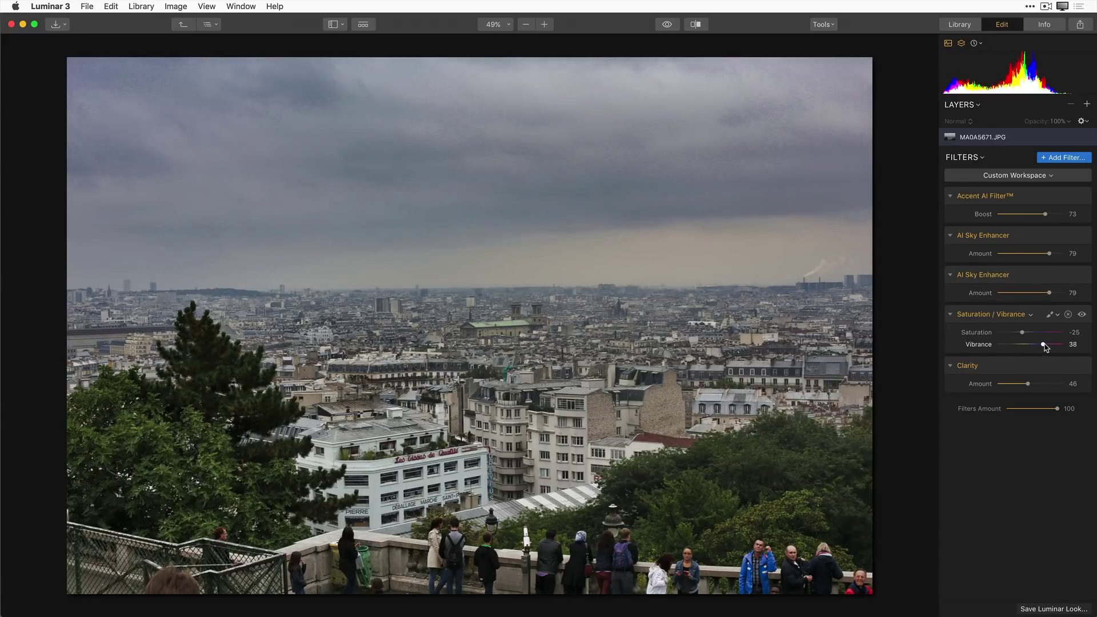
Set Vibrance to 33 and compare the edited cityscape with its original
left_click_drag(1044, 346, 1041, 346)
left_click(667, 26)
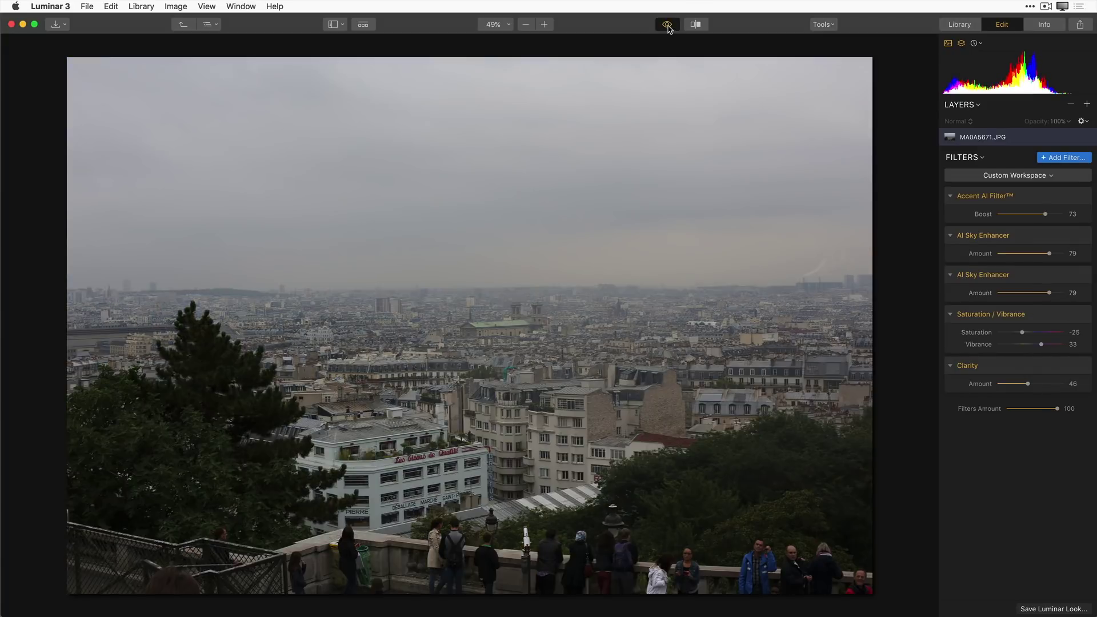
left_click(667, 25)
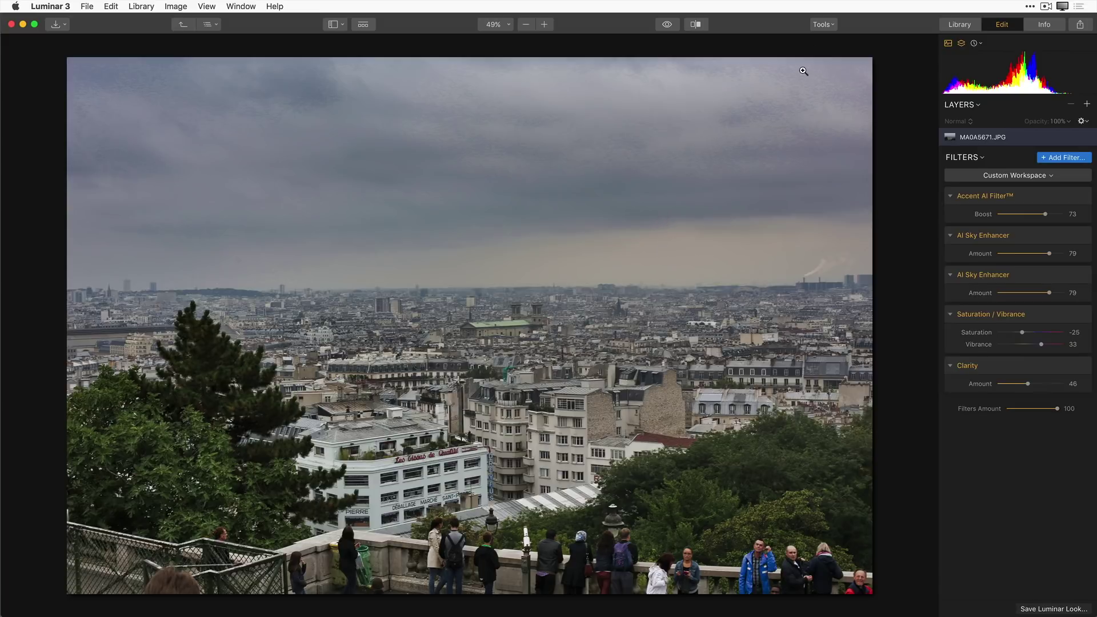
Start a crop with the aspect ratio unlocked, trimming the upper sky and the terrace with people from the cityscape
left_click(829, 25)
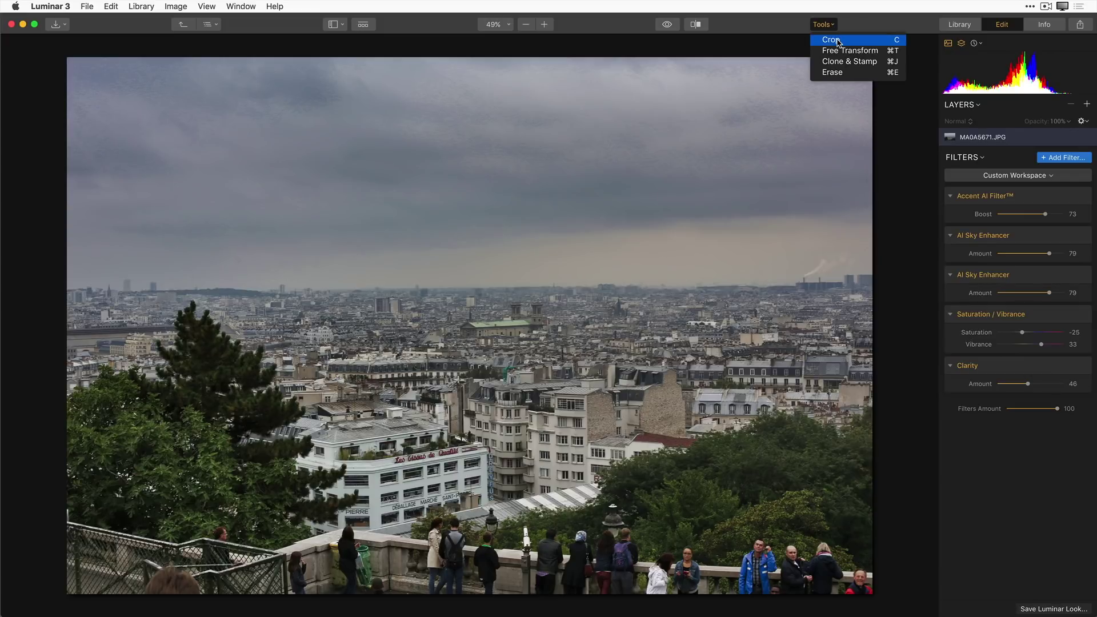
left_click(836, 40)
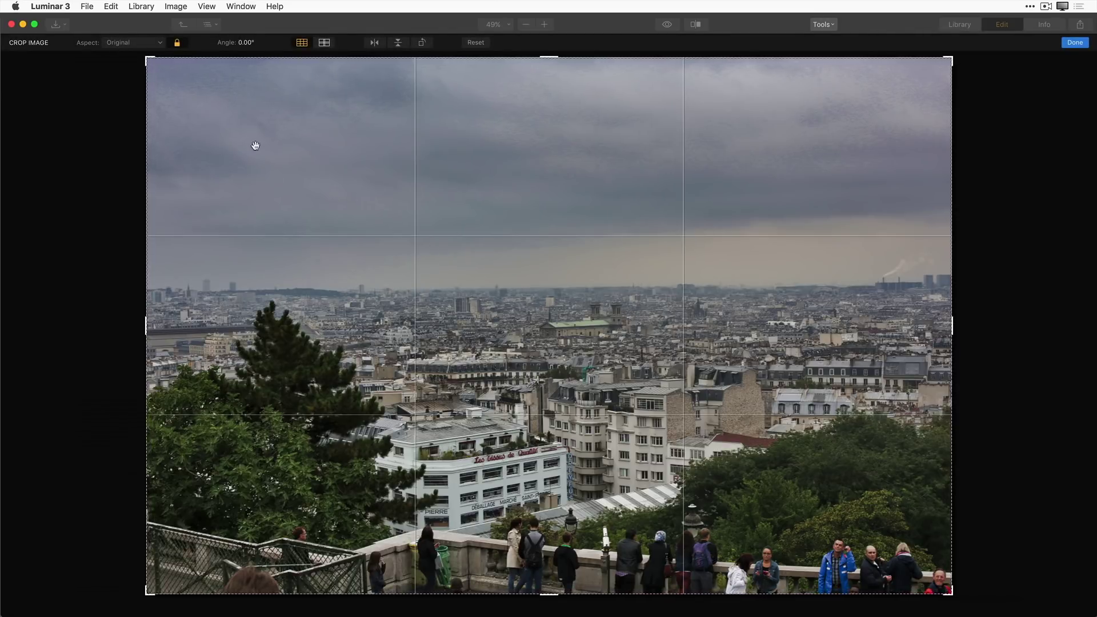
left_click(177, 44)
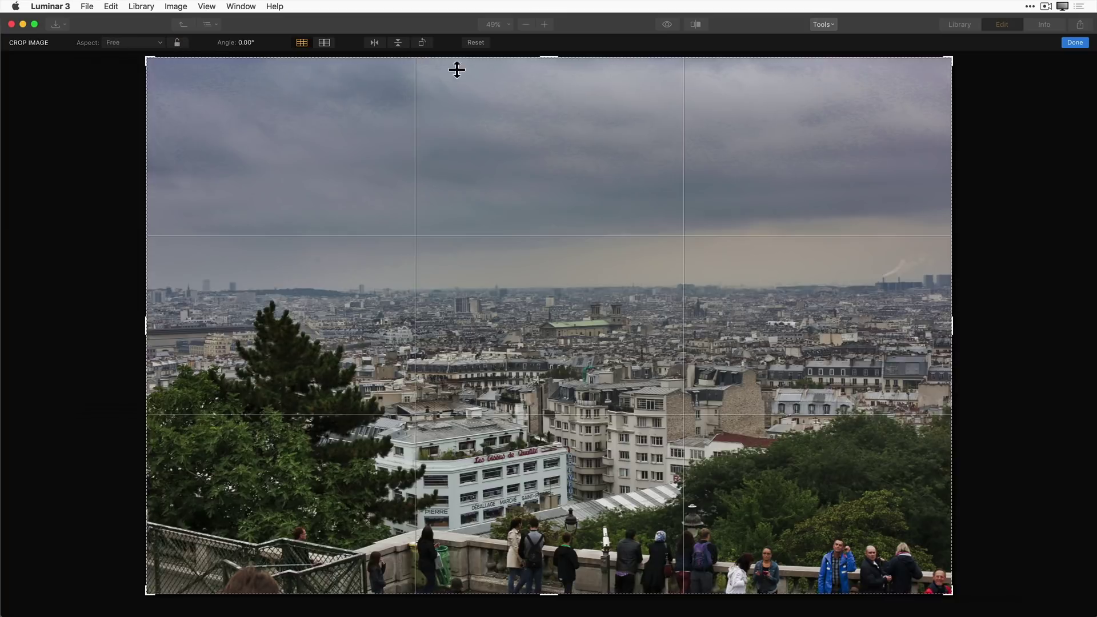
left_click_drag(550, 59, 549, 94)
left_click_drag(563, 563, 554, 520)
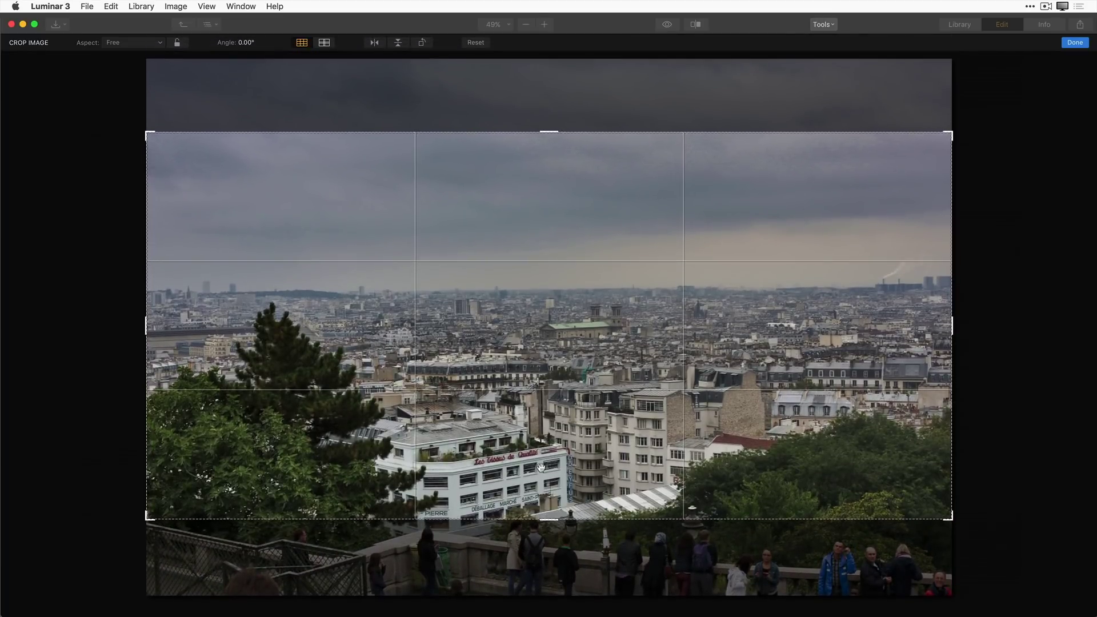
Crop the cityscape to the Facebook Cover aspect, tightened around the skyline and rooftops, and compare it with the original
left_click(137, 45)
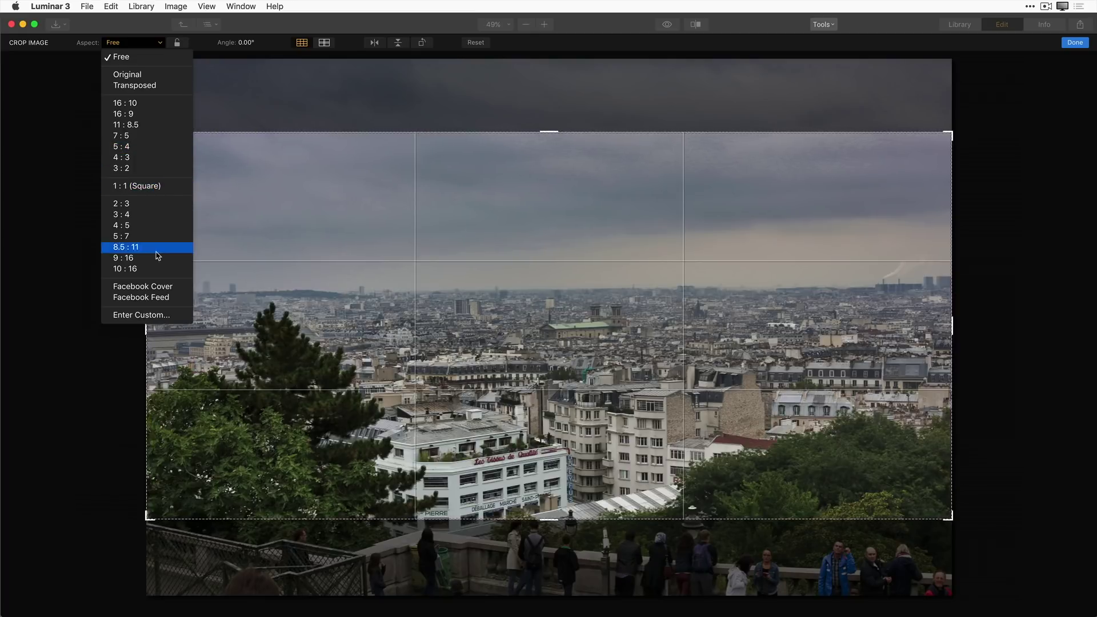
left_click(163, 291)
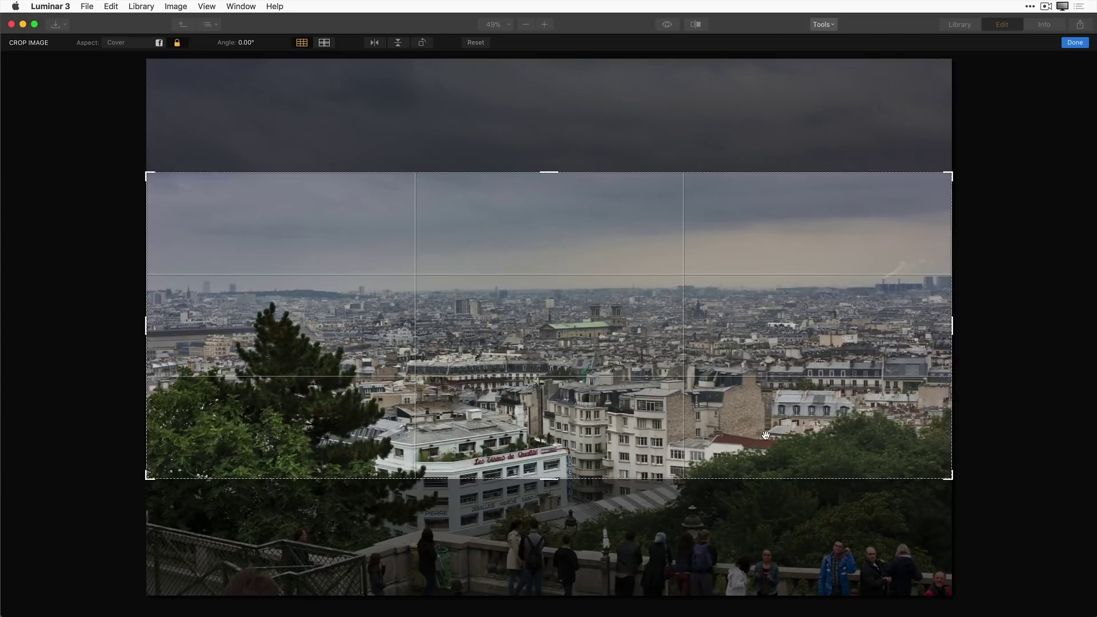
mouse_move(744, 378)
left_mouse_down()
mouse_move(744, 407)
mouse_move(733, 338)
mouse_move(733, 361)
left_mouse_up()
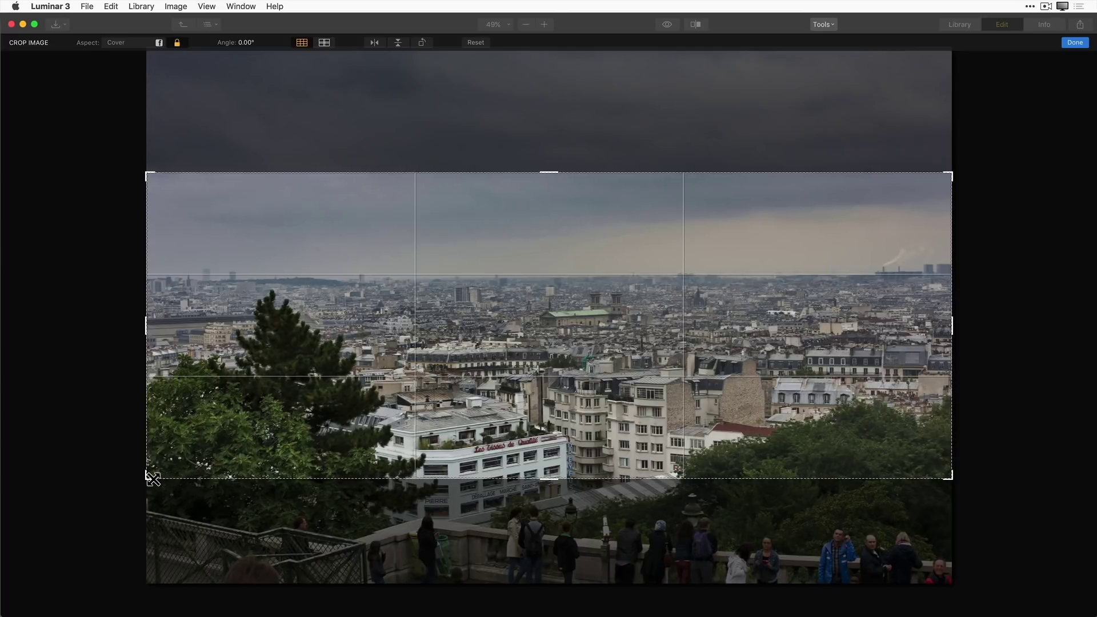
left_click_drag(235, 477, 341, 449)
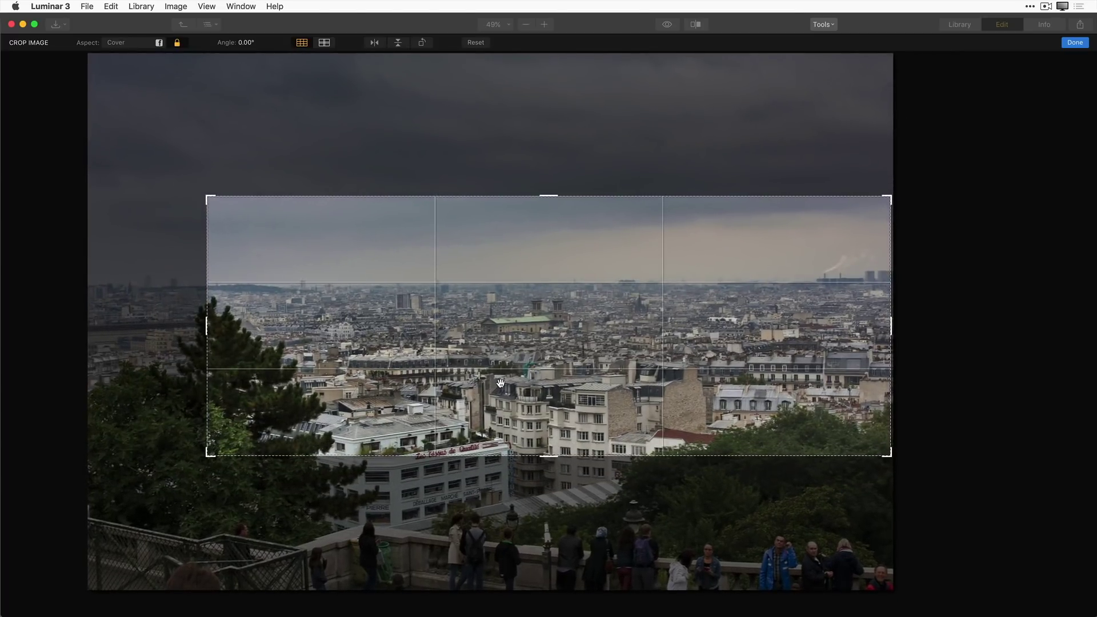
key("Return")
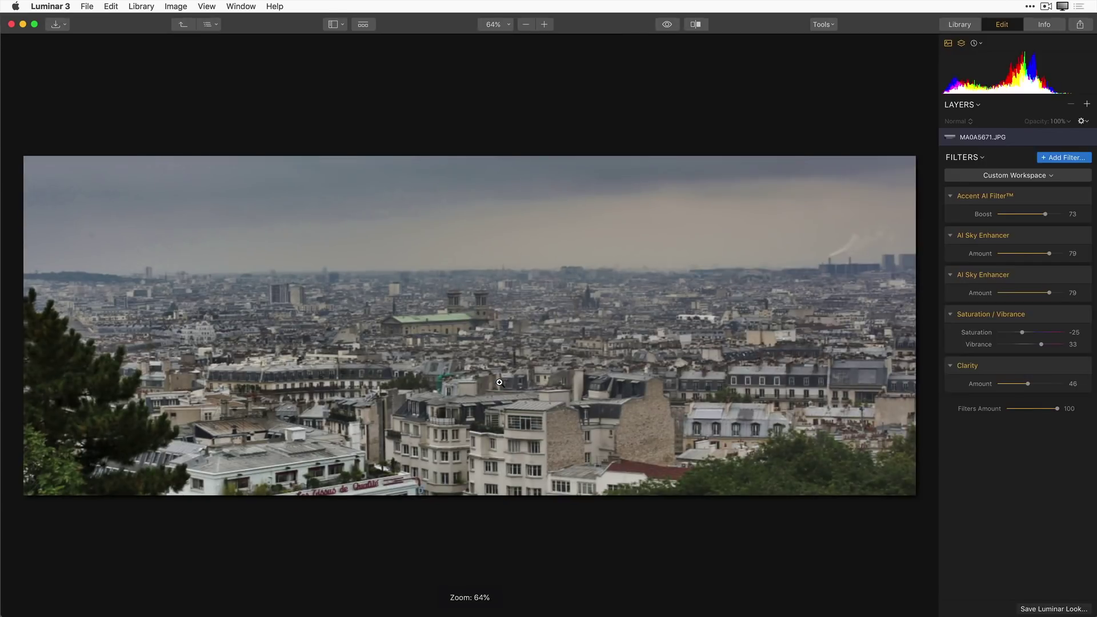
left_click(666, 24)
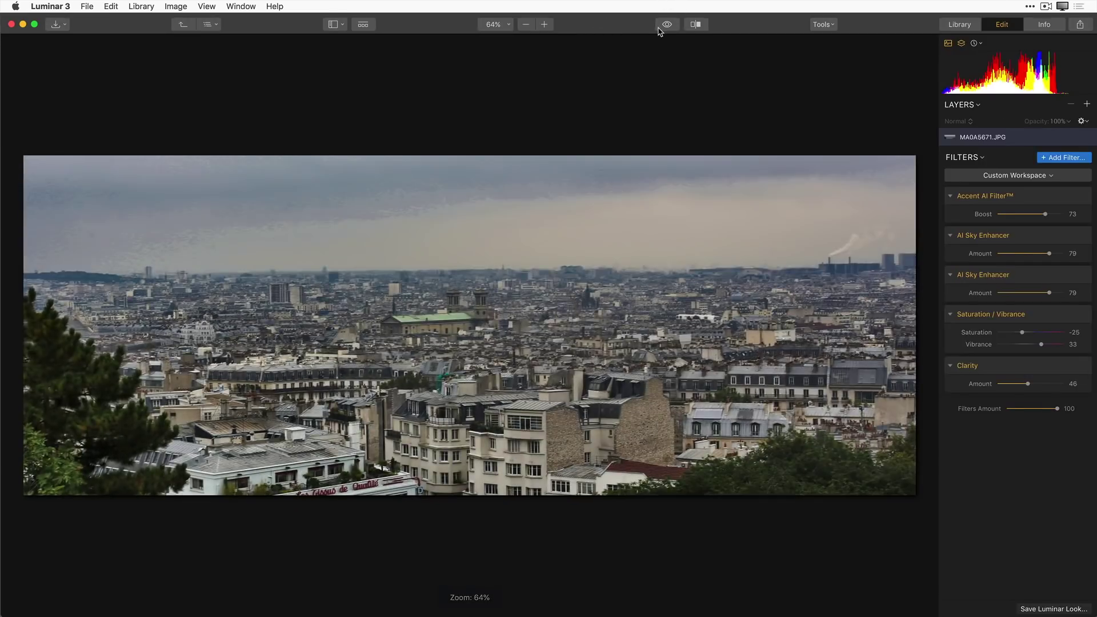
left_click(666, 25)
Return to the library gallery and show the Misc to organize folder
left_click(962, 25)
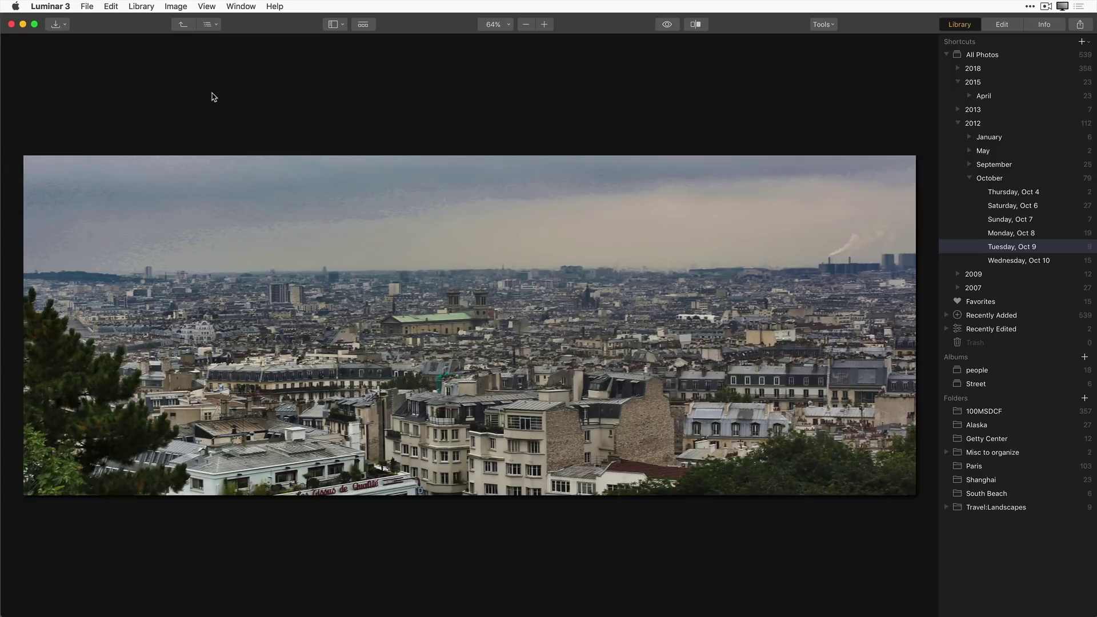
left_click(183, 26)
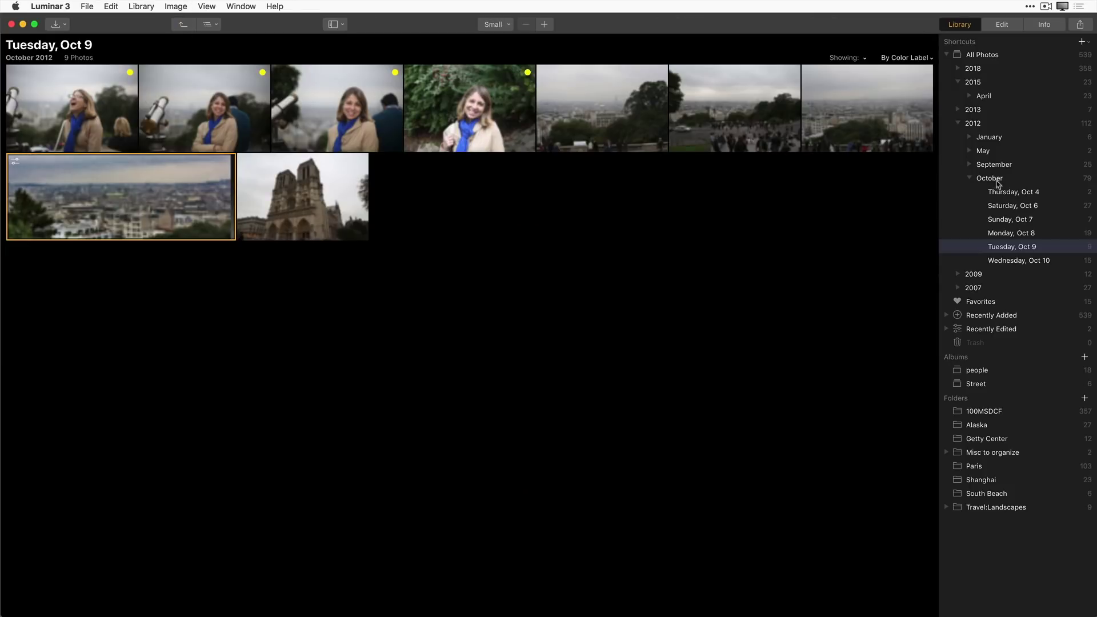
left_click(1001, 456)
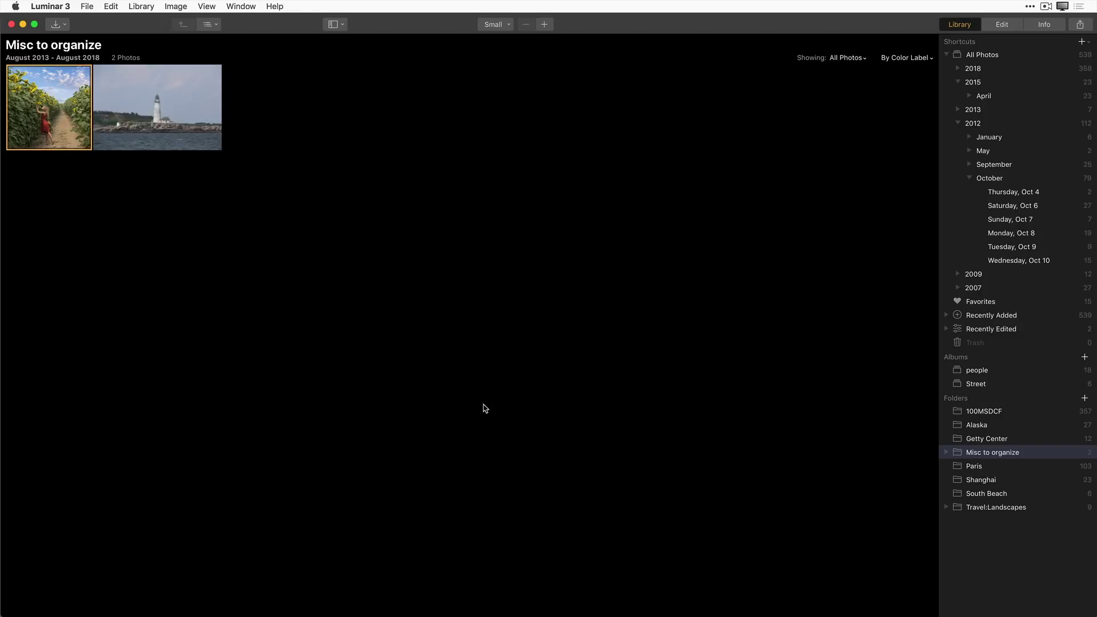
Start opening images for Quick Edit and browse to the Quick Edit these folder inside Travel Photos on the Desktop
left_click(62, 25)
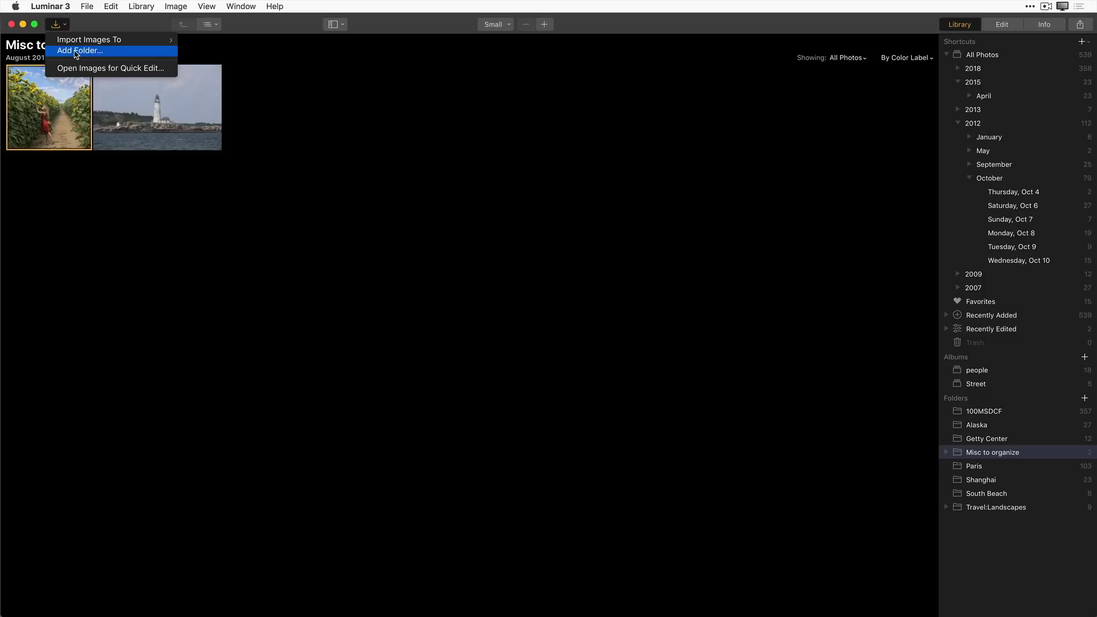
mouse_move(78, 44)
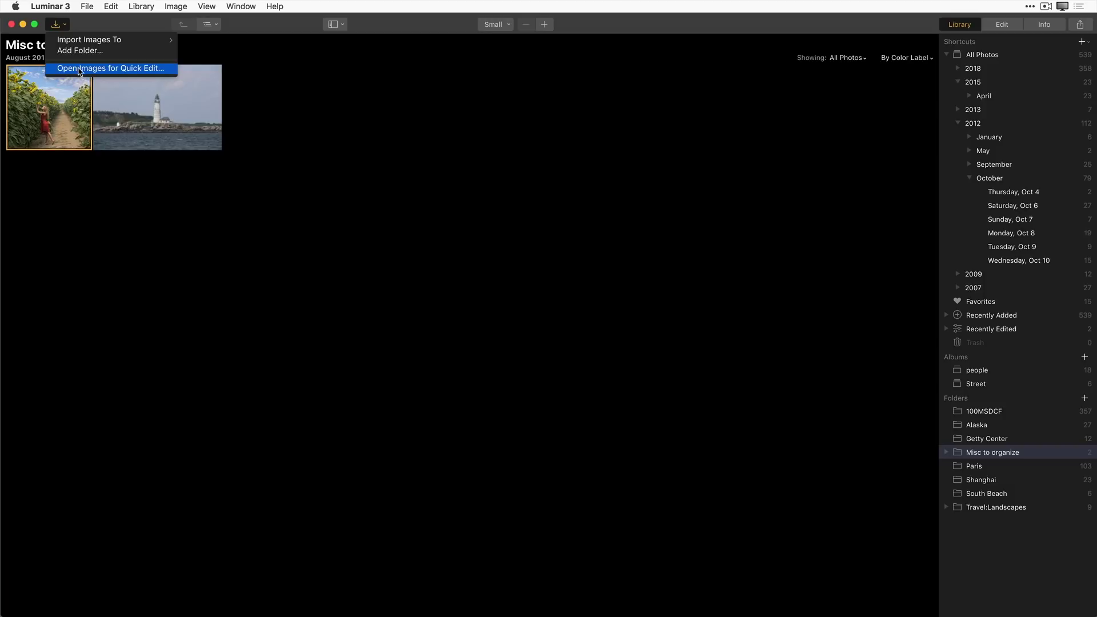
left_click(82, 71)
left_click(87, 69)
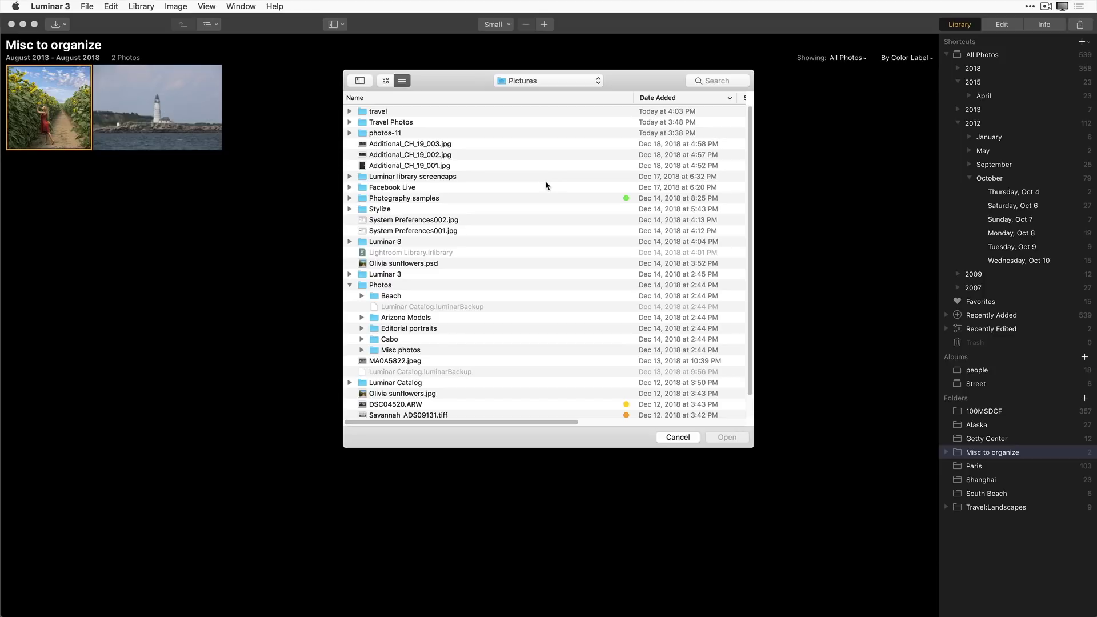
key("super+shift+d")
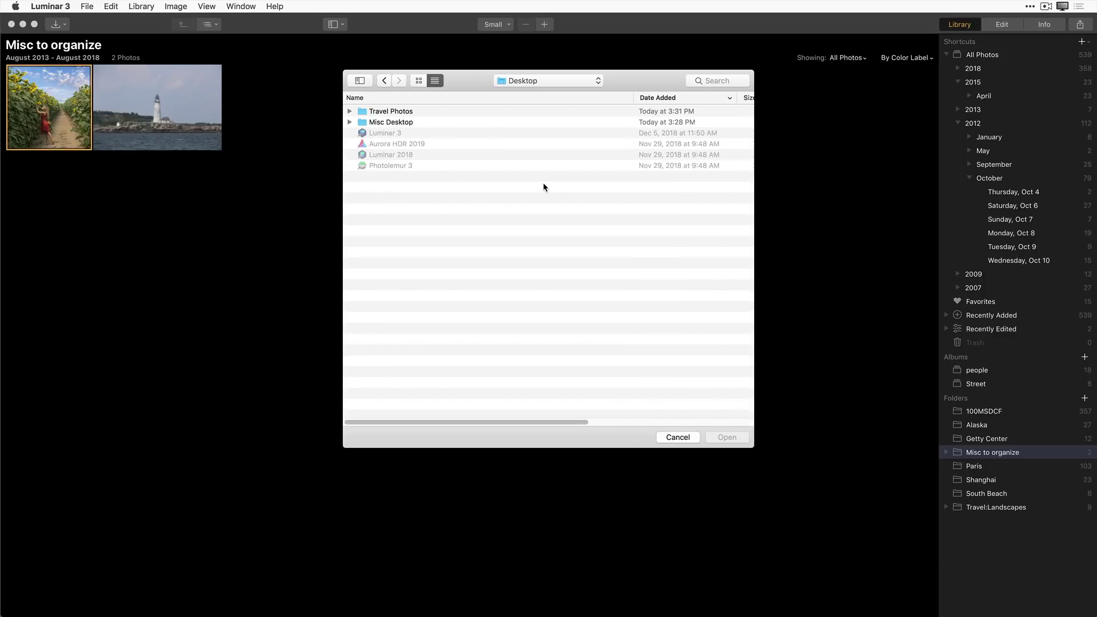
left_click(349, 112)
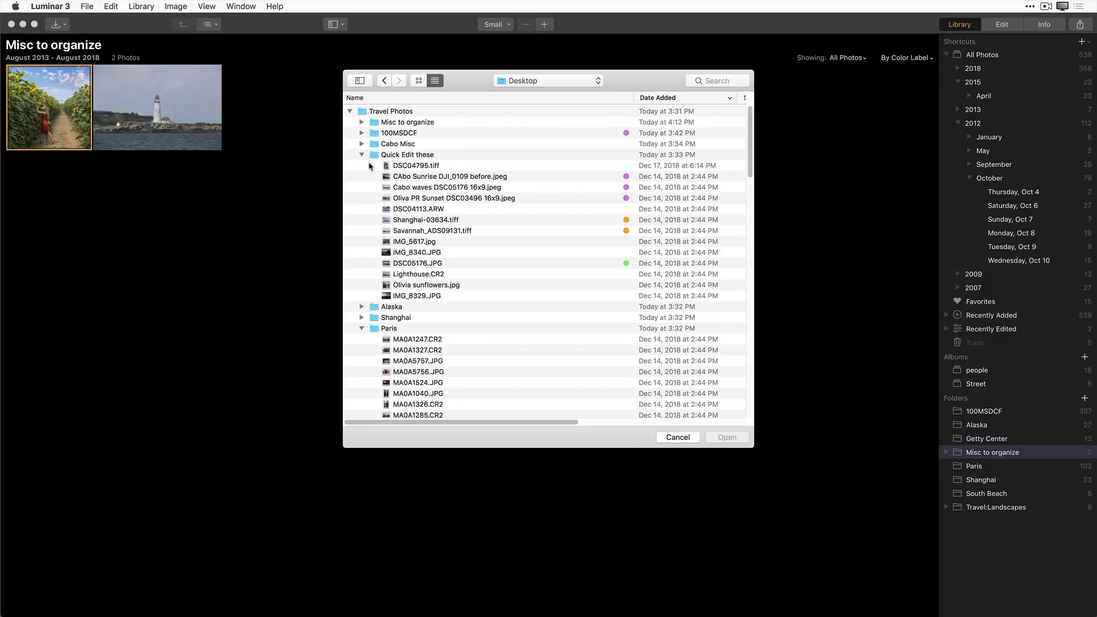
left_click(361, 155)
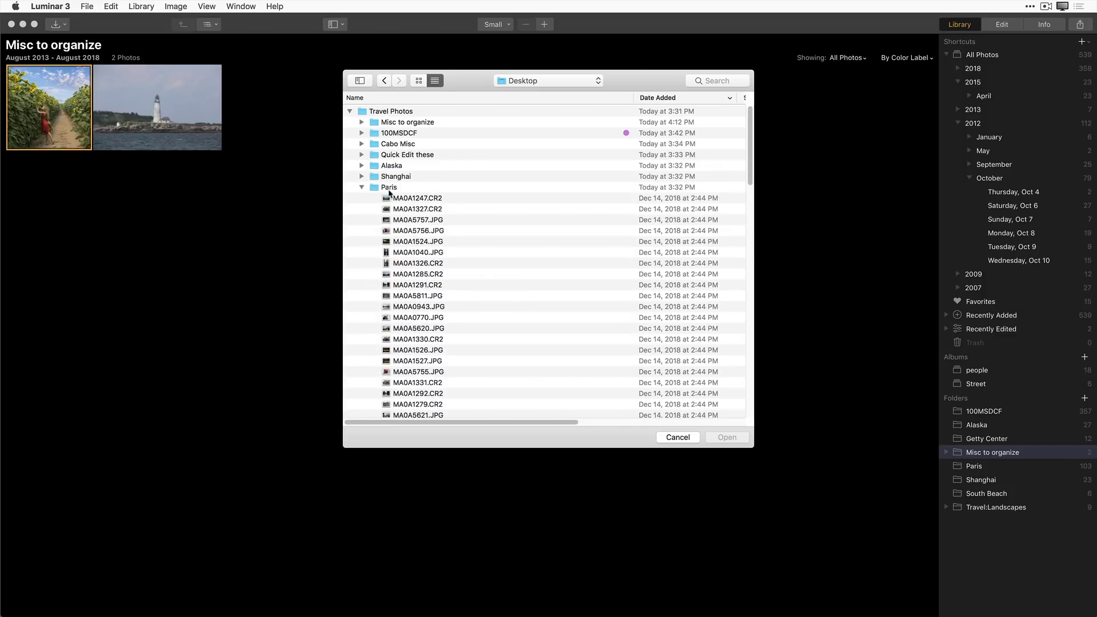
left_click(362, 187)
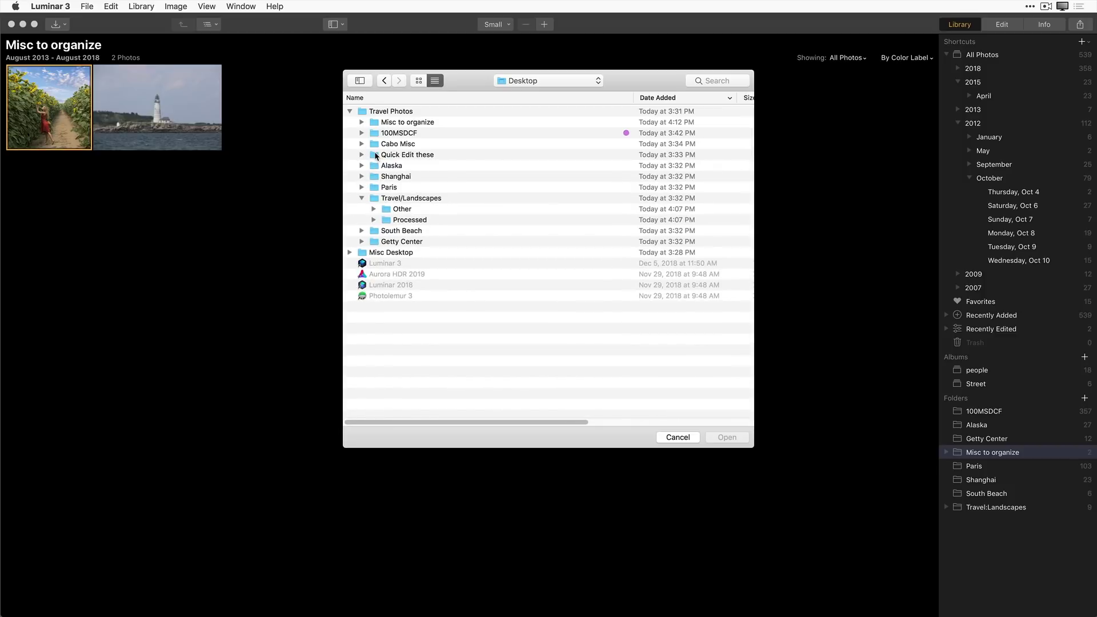
double_click(375, 156)
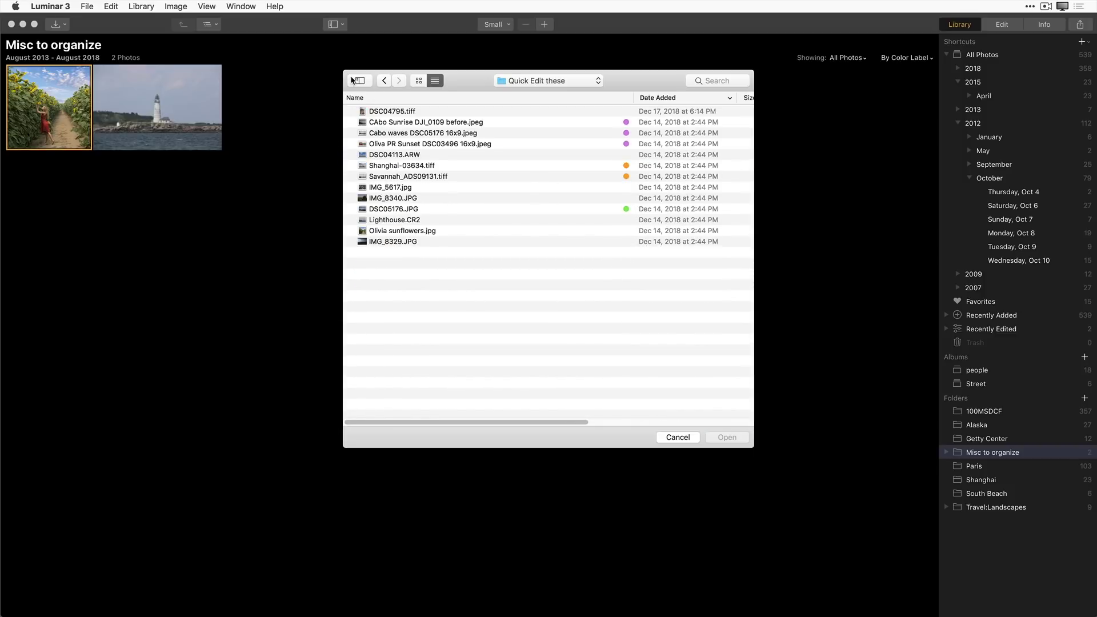
Show the folder as icons in an enlarged window and open IMG_8340.JPG, Savannah_ADS09131.tiff, DSC05176.JPG, the Cabo waves jpeg and DSC04113.ARW for Quick Edit
left_click(419, 82)
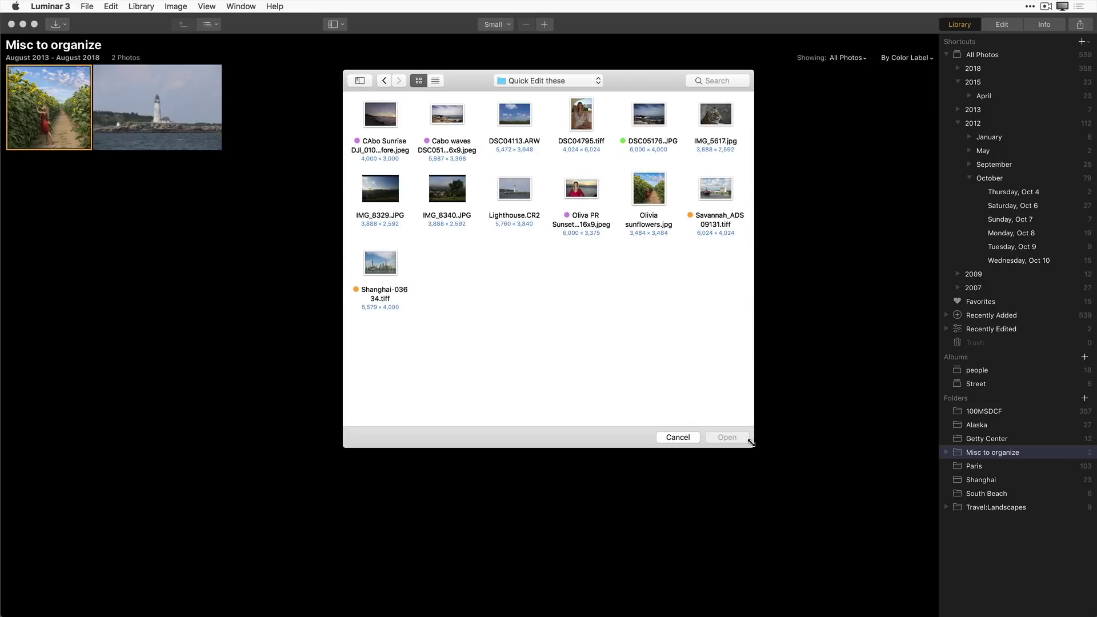
left_click_drag(753, 447, 853, 498)
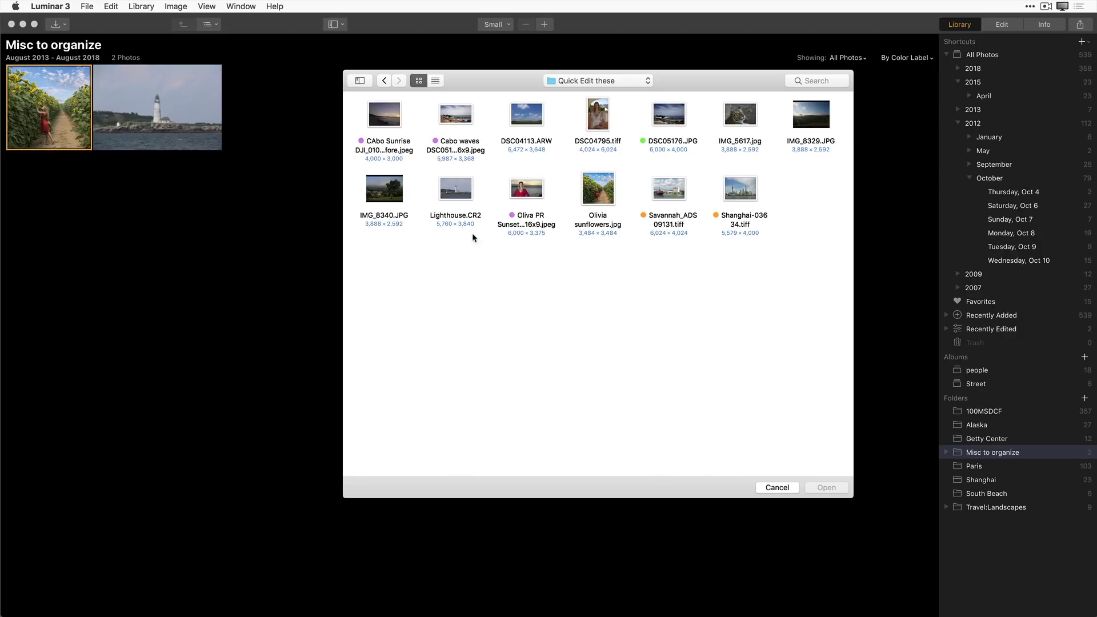
left_click(387, 198)
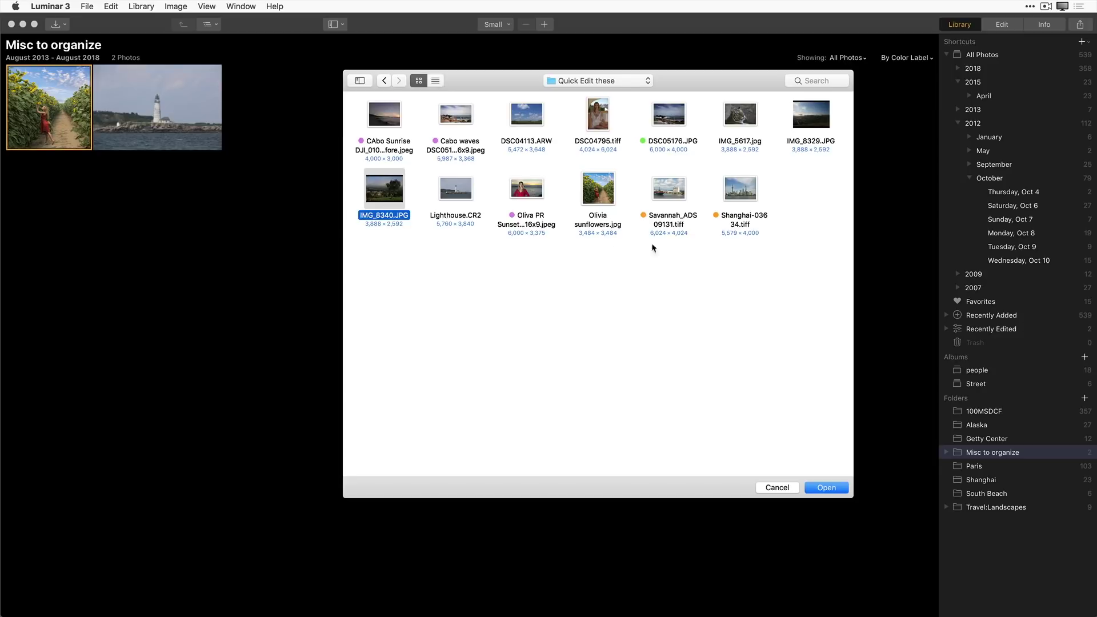
left_click(668, 192, "super")
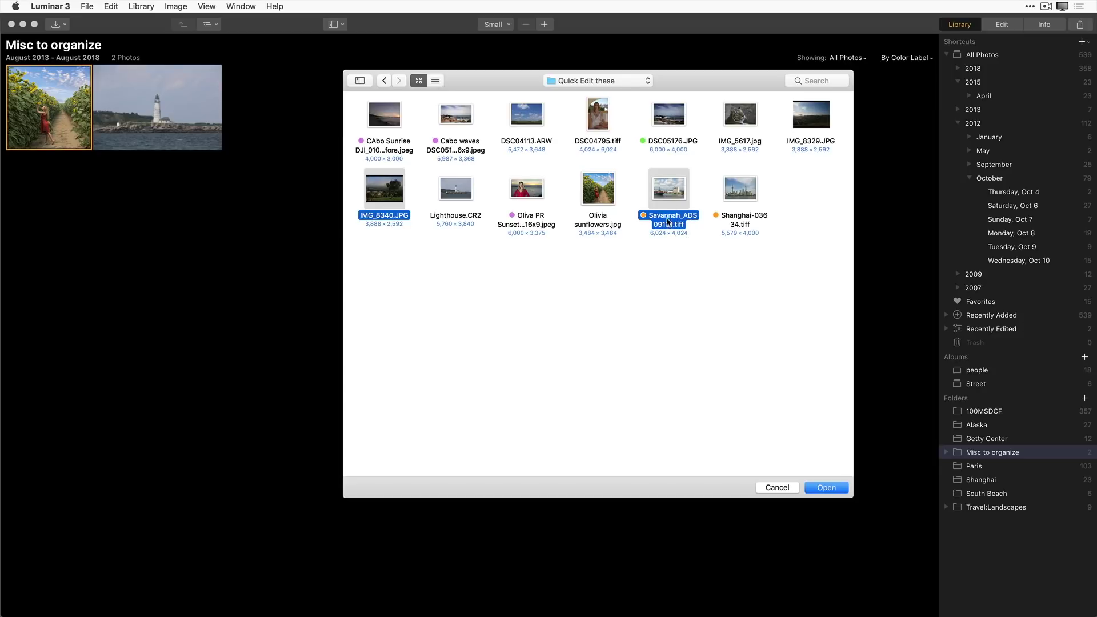
left_click(677, 126, "super")
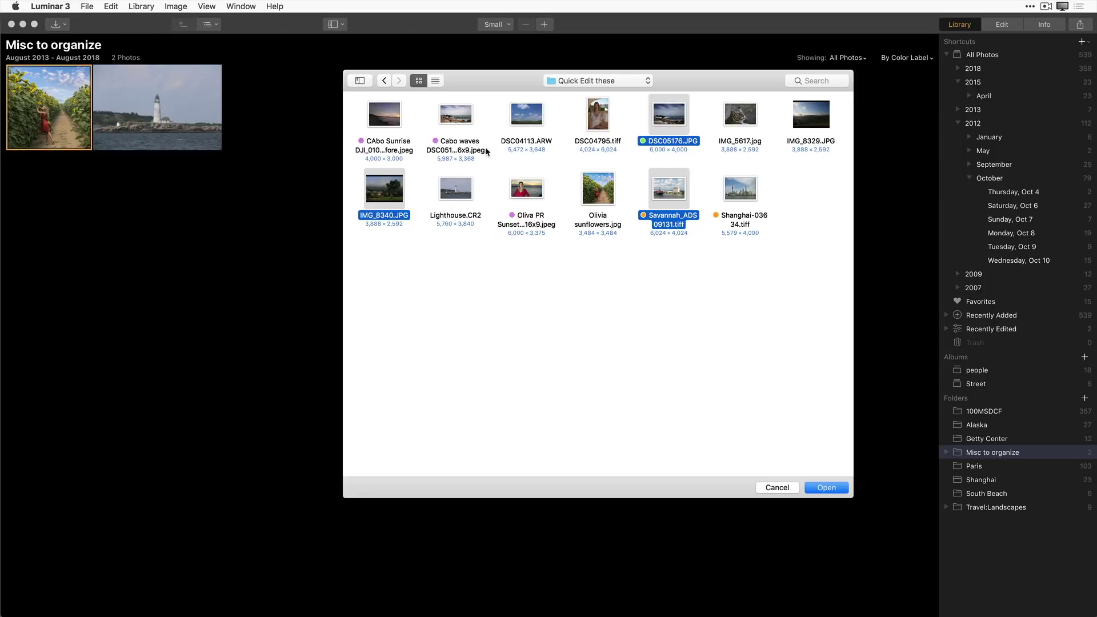
left_click(455, 116, "super")
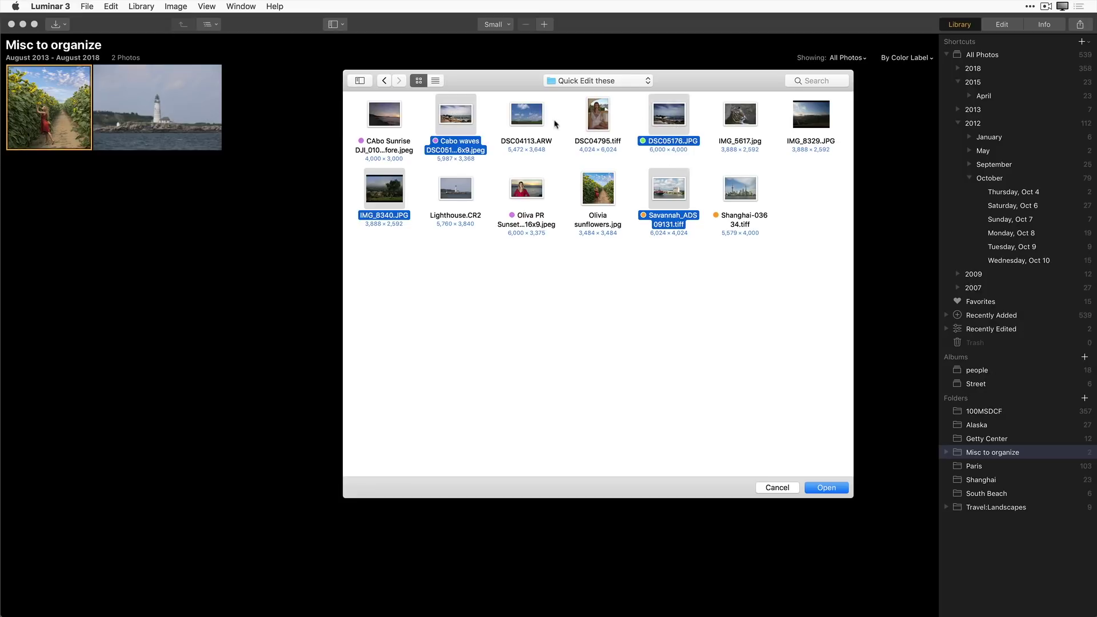
left_click(534, 115, "super")
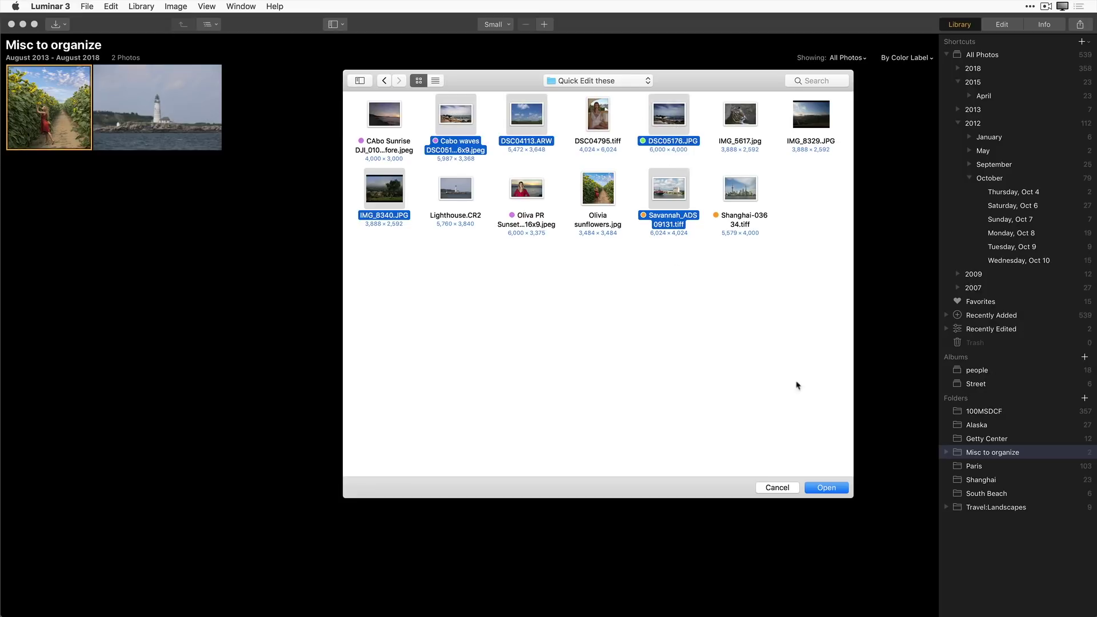
left_click(834, 488)
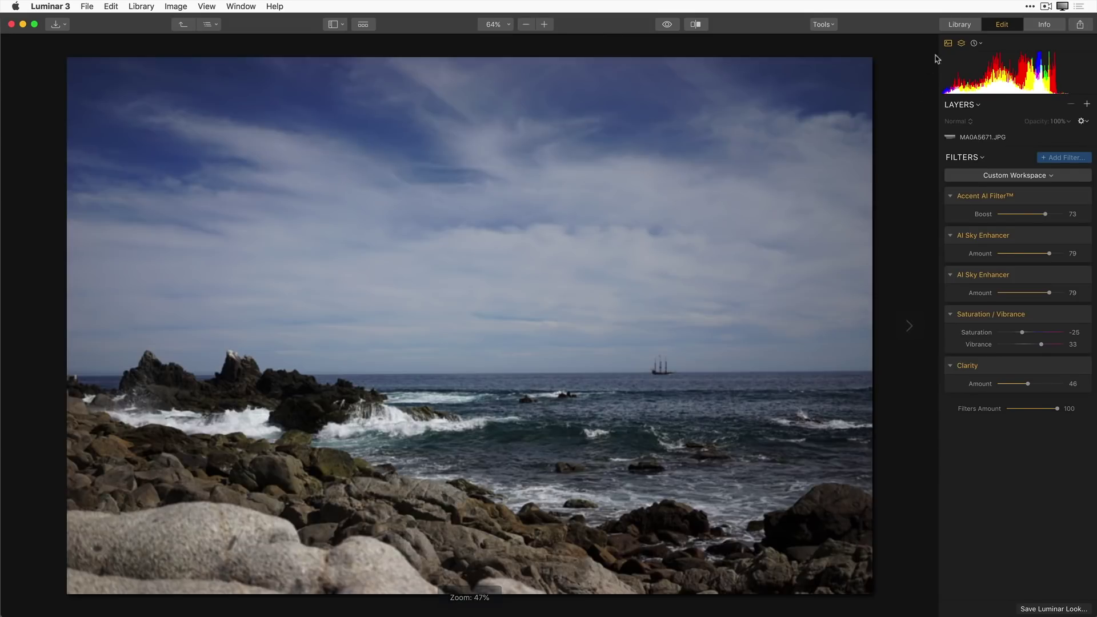
Return to the Quick Edits gallery and open the blue sky and meadow photo DSC04113.ARW for editing
left_click(960, 25)
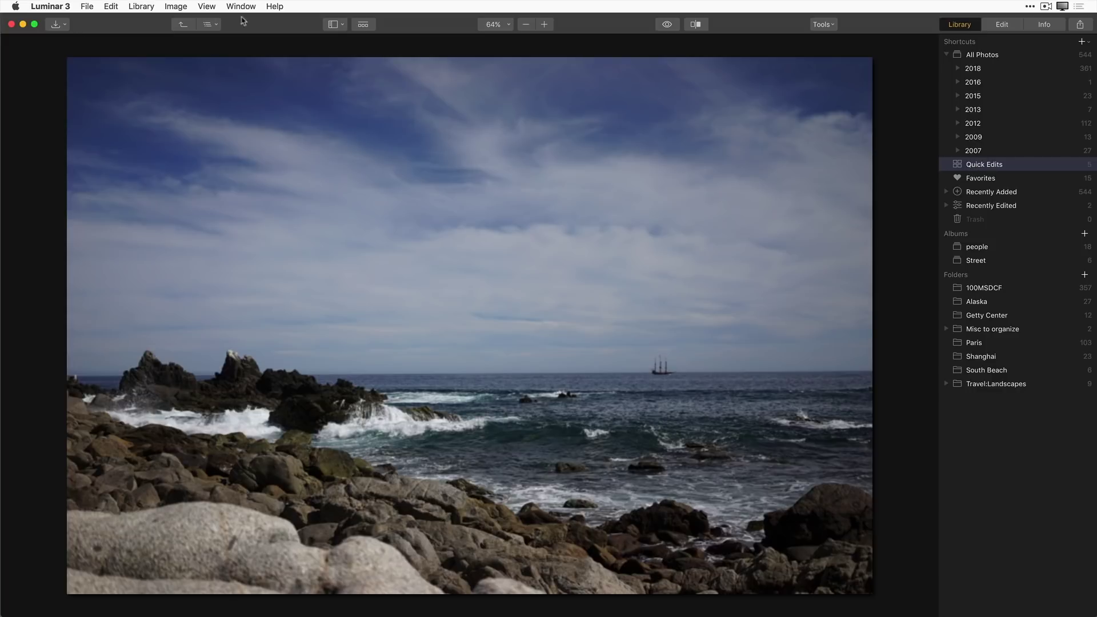
left_click(183, 25)
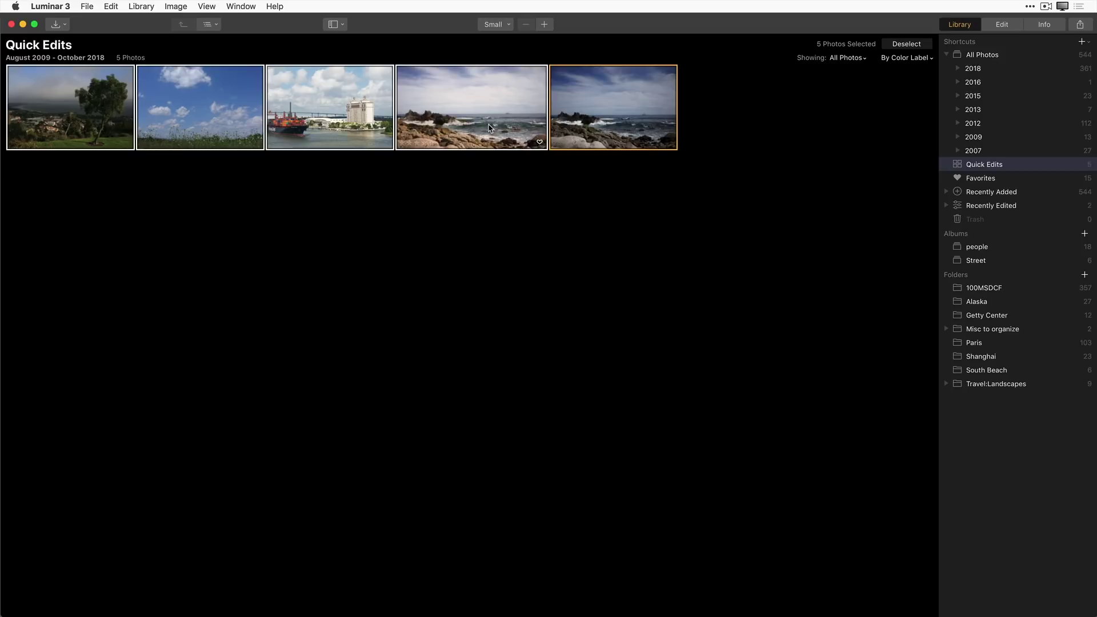
left_click(232, 131)
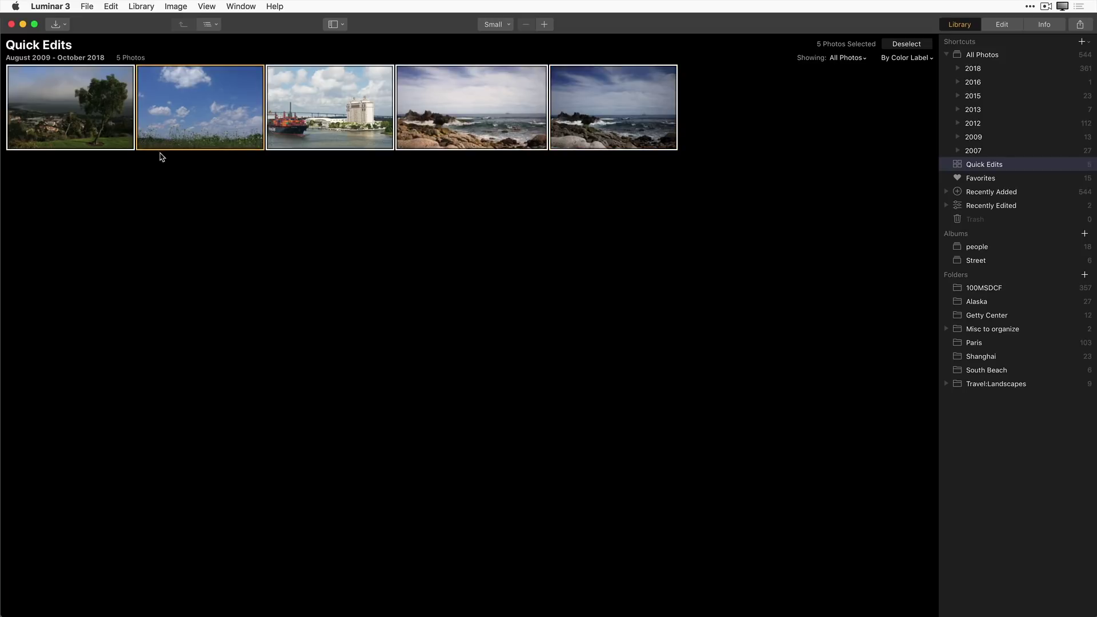
left_click(1005, 25)
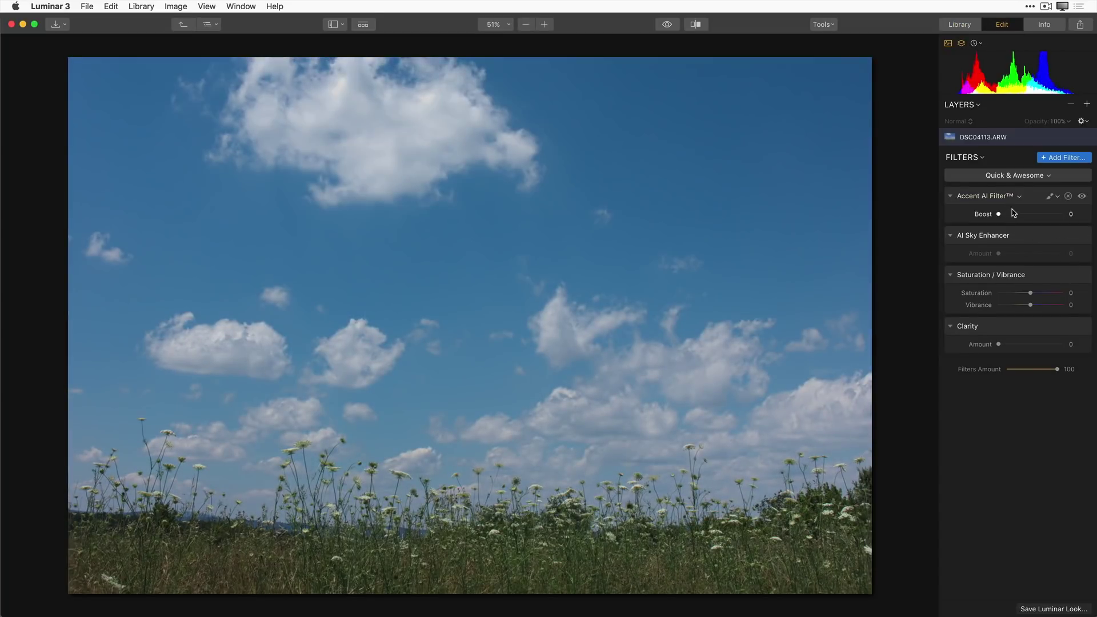
Set Accent AI Boost to 45, AI Sky Enhancer to 56, Saturation to -15, Vibrance to 50 and Clarity to 49, and compare with the original
left_click_drag(1013, 217, 1026, 214)
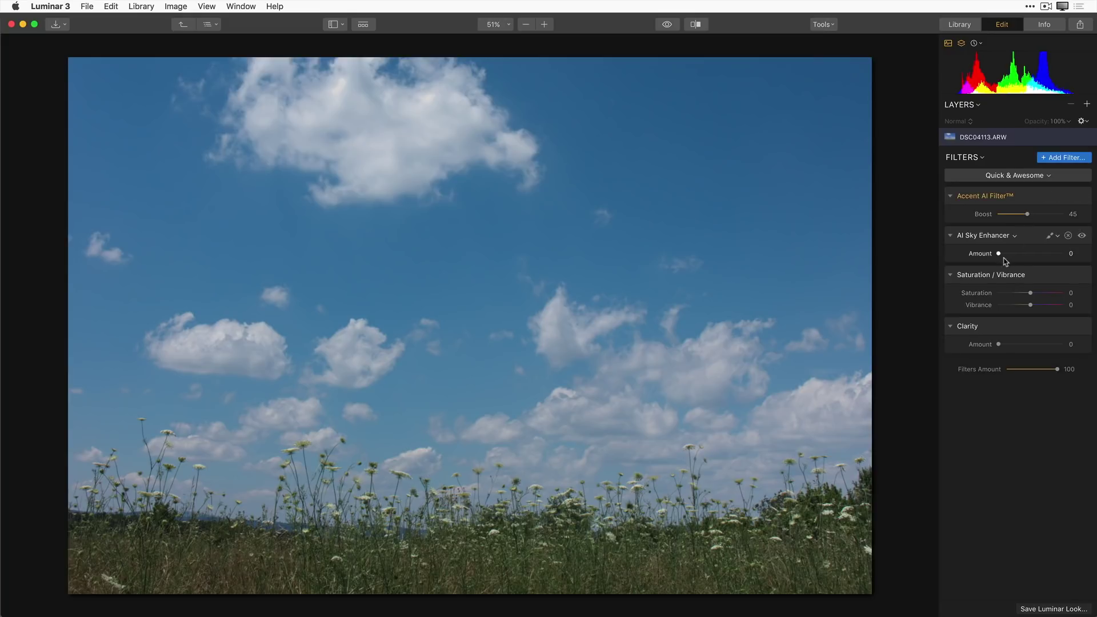
left_click_drag(1001, 254, 1034, 253)
mouse_move(1030, 292)
left_mouse_down()
mouse_move(1015, 294)
mouse_move(1046, 306)
left_mouse_up()
left_click_drag(999, 345, 1030, 346)
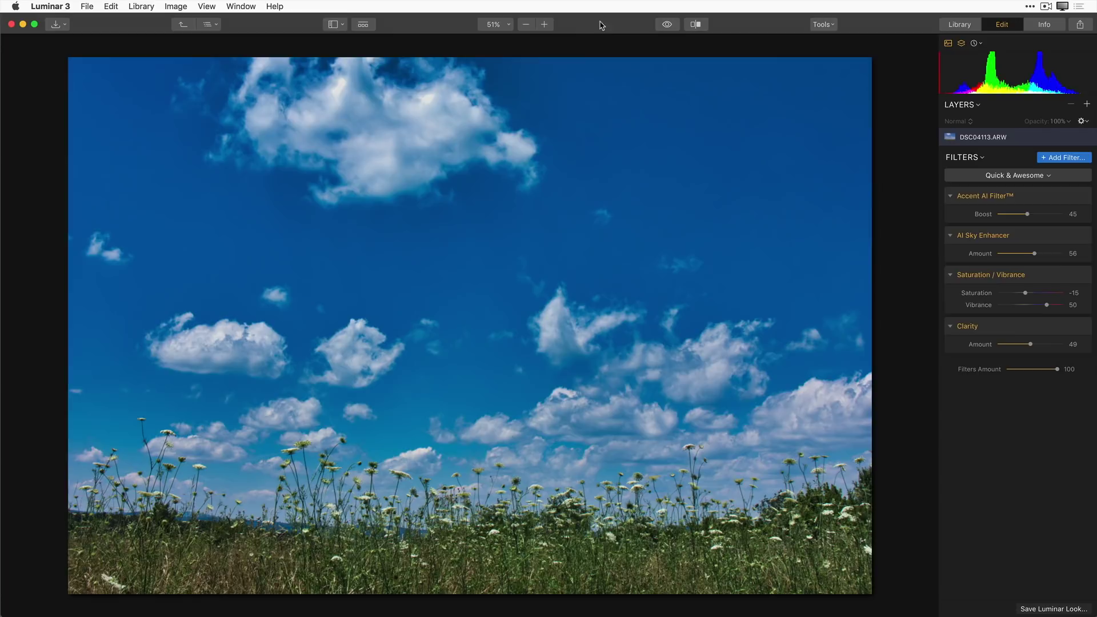
left_click(664, 25)
left_click(663, 25)
Start an image export to the Desktop and review the format and compression choices, keeping TIFF with LZW
left_click(1080, 25)
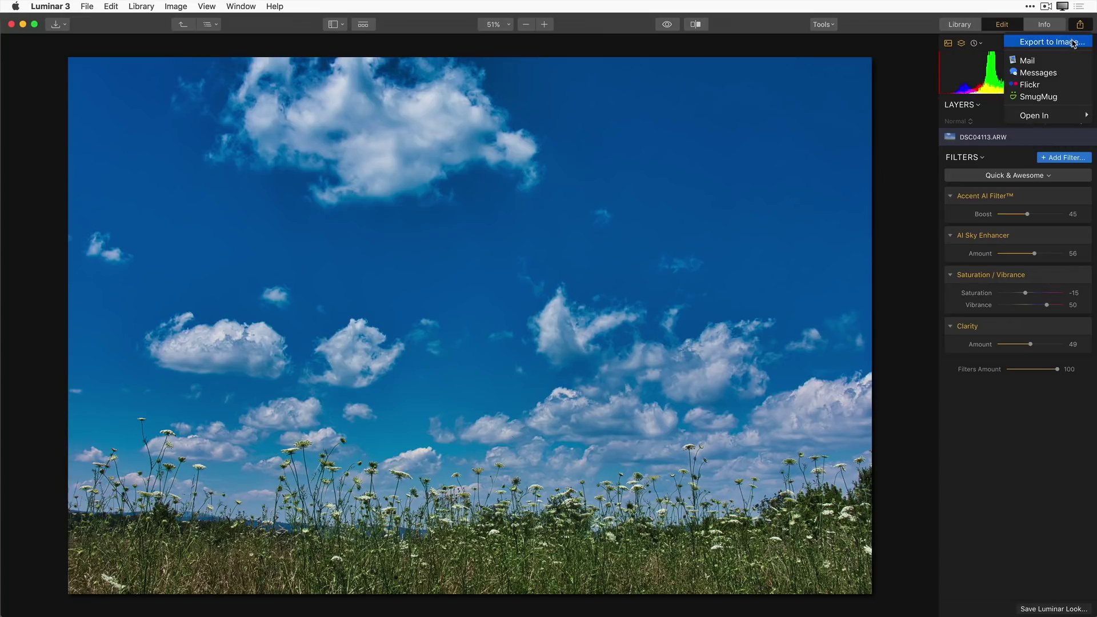
left_click(1072, 43)
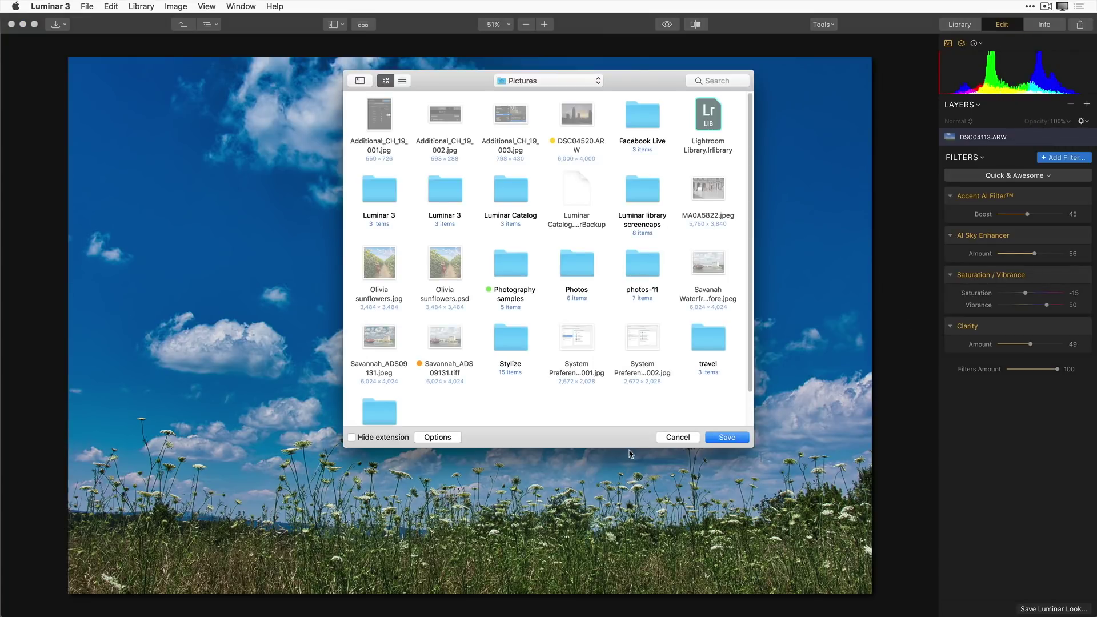
key("super+d")
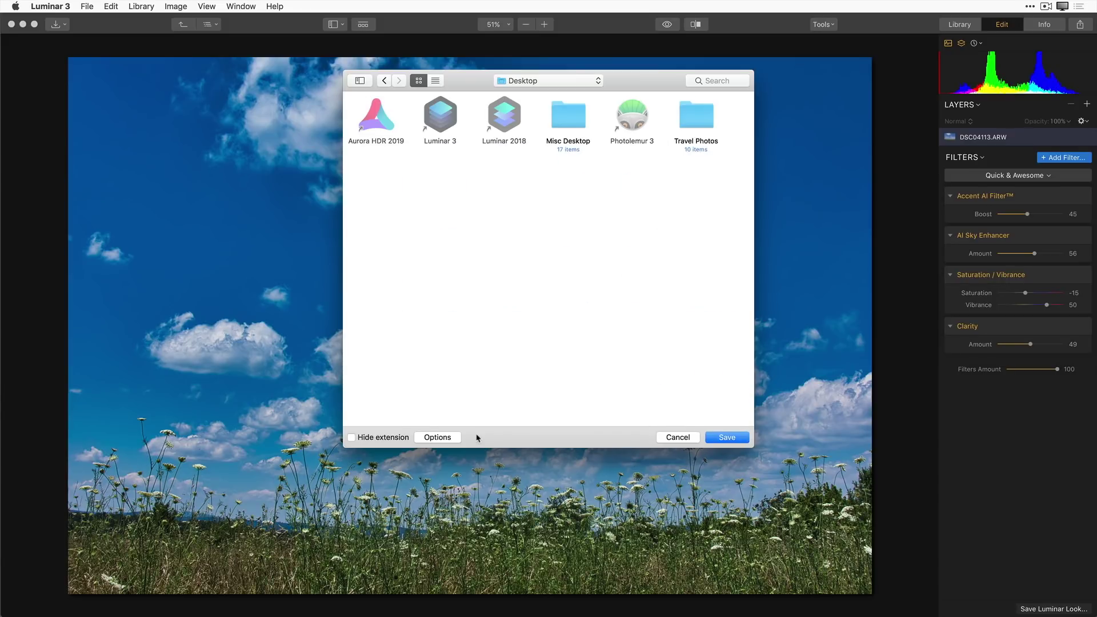
left_click(450, 438)
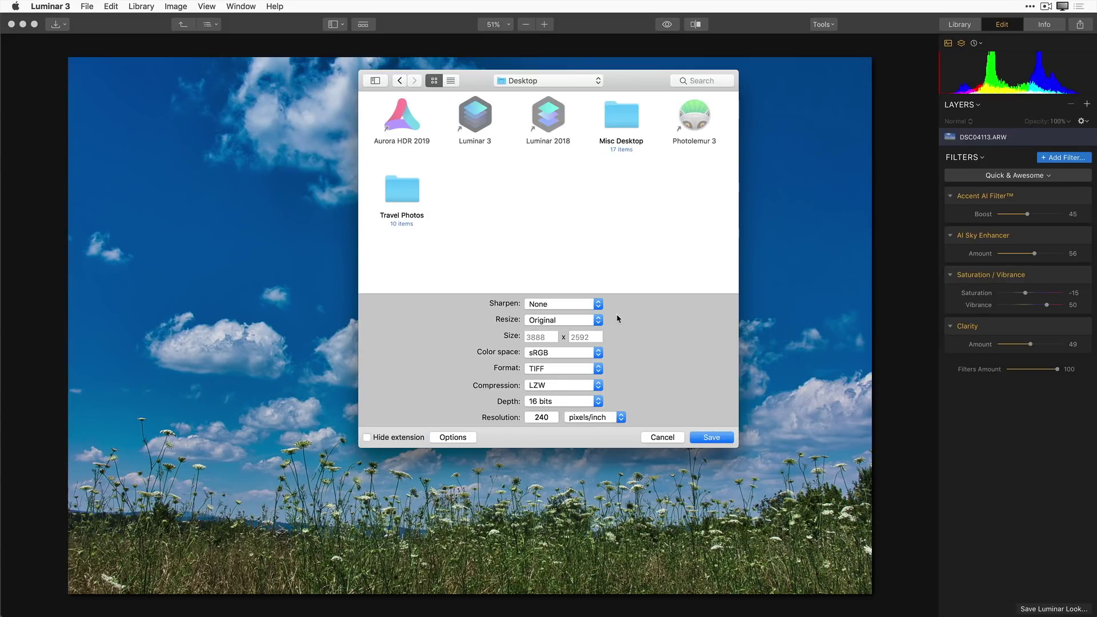
left_click(594, 371)
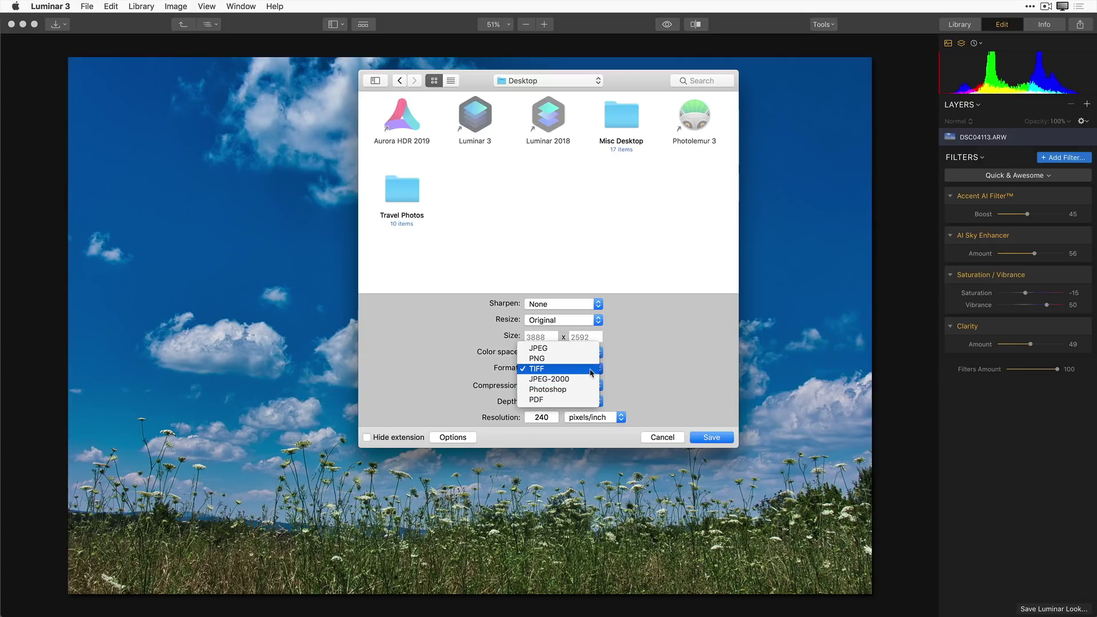
left_click(591, 371)
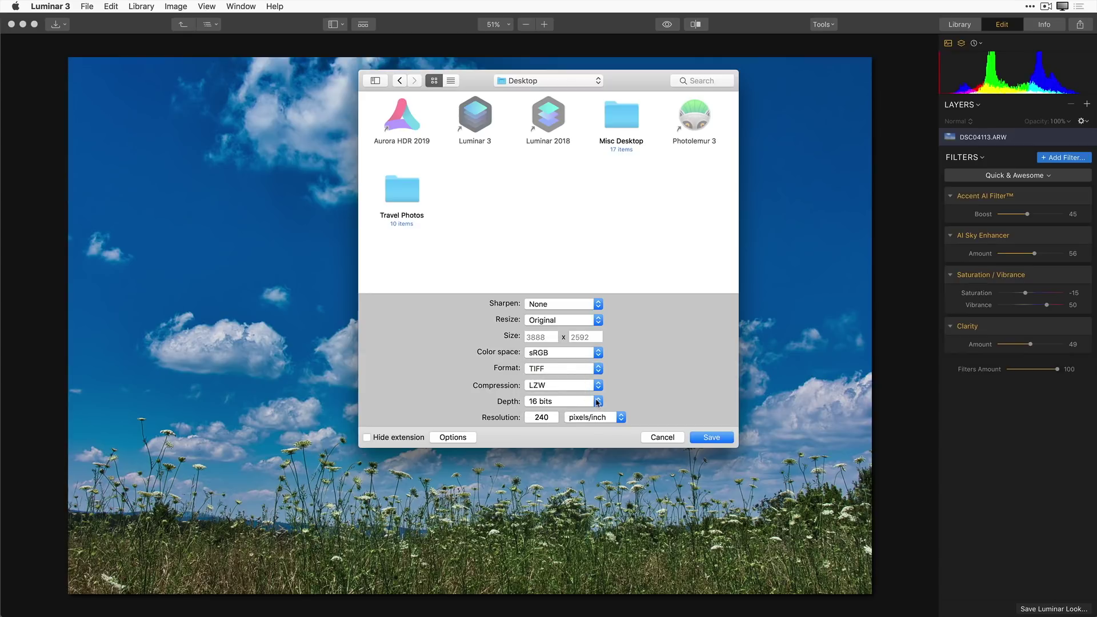
left_click(596, 386)
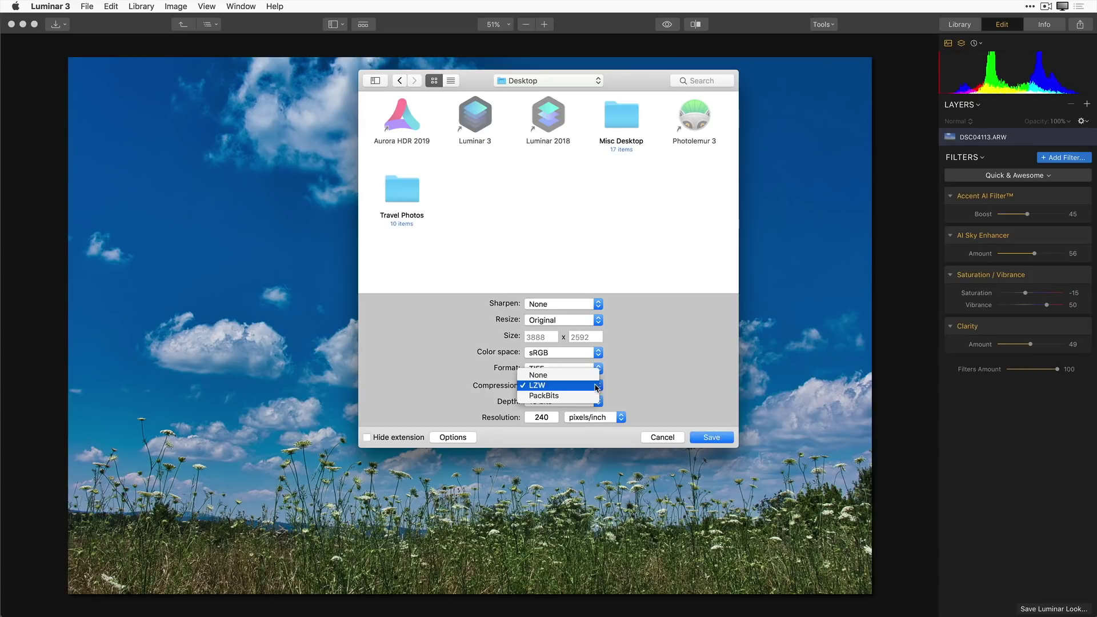
left_click(595, 385)
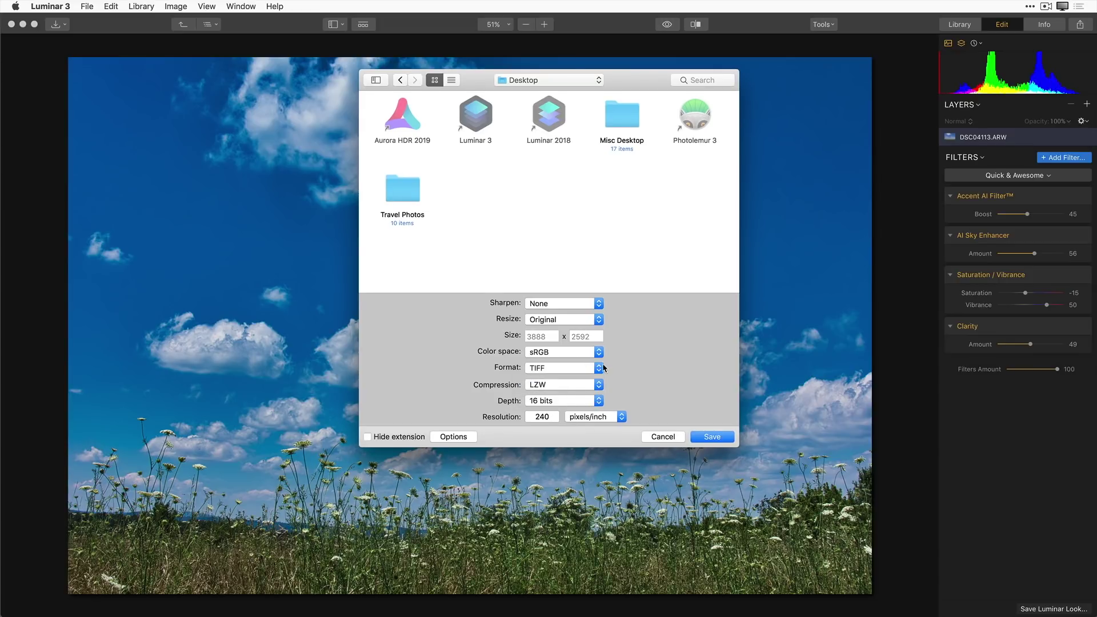
Set the export format to JPEG at quality 79, start the export and cancel it
left_click(592, 372)
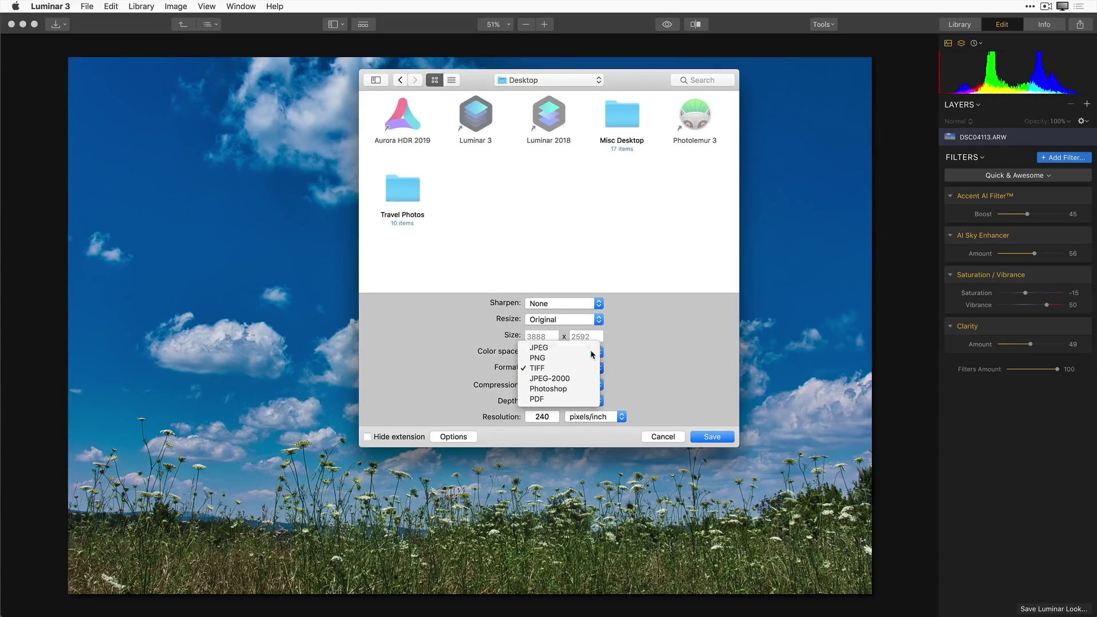
left_click(591, 347)
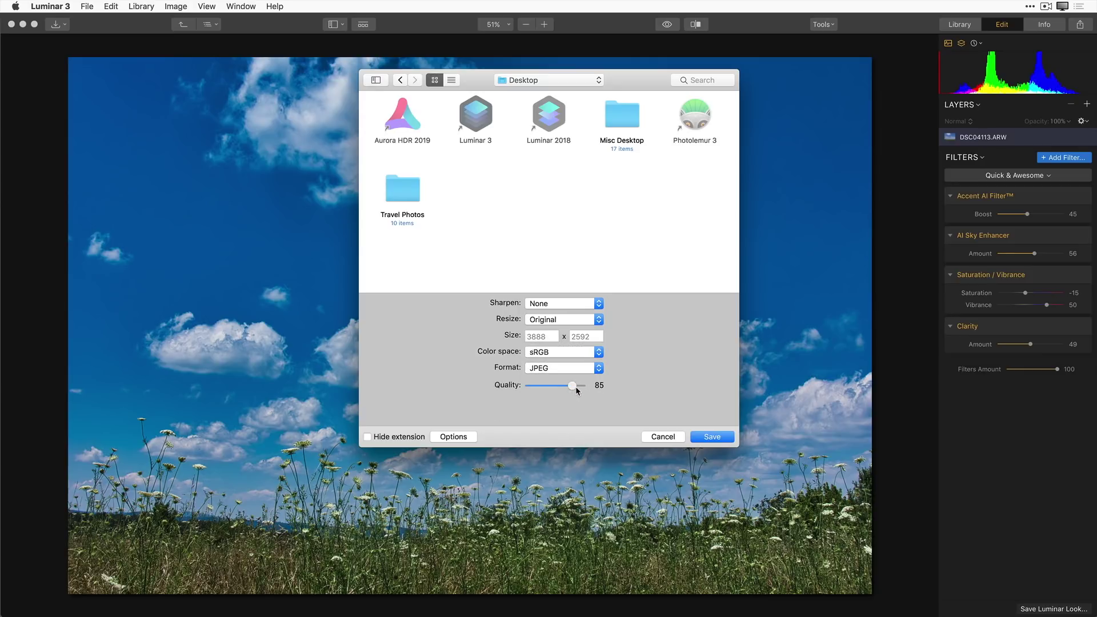
left_click_drag(571, 386, 569, 386)
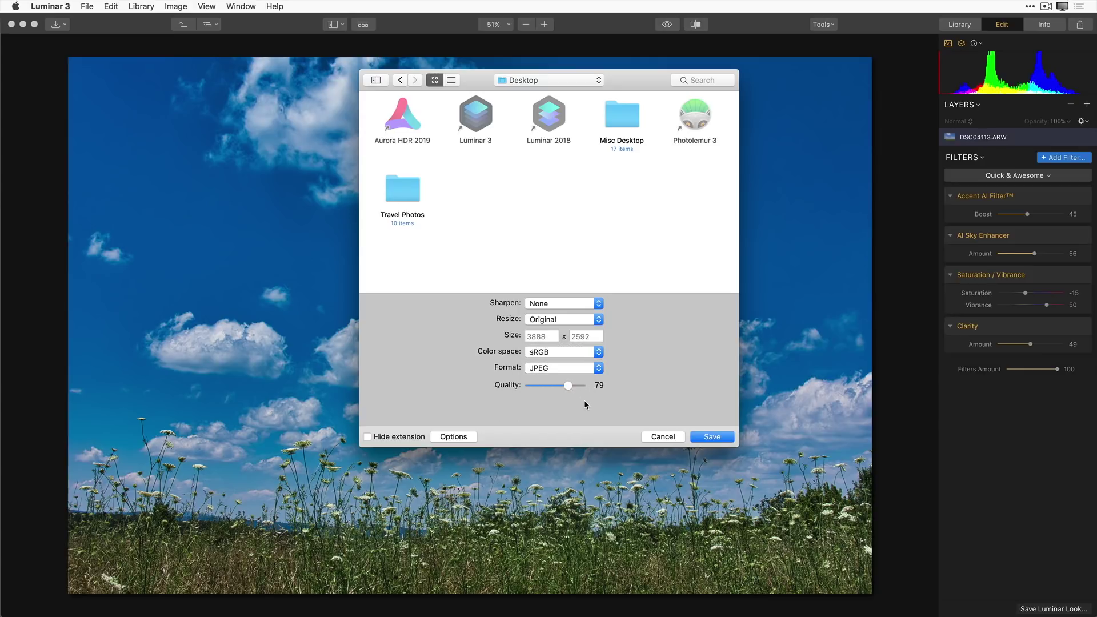
left_click(711, 437)
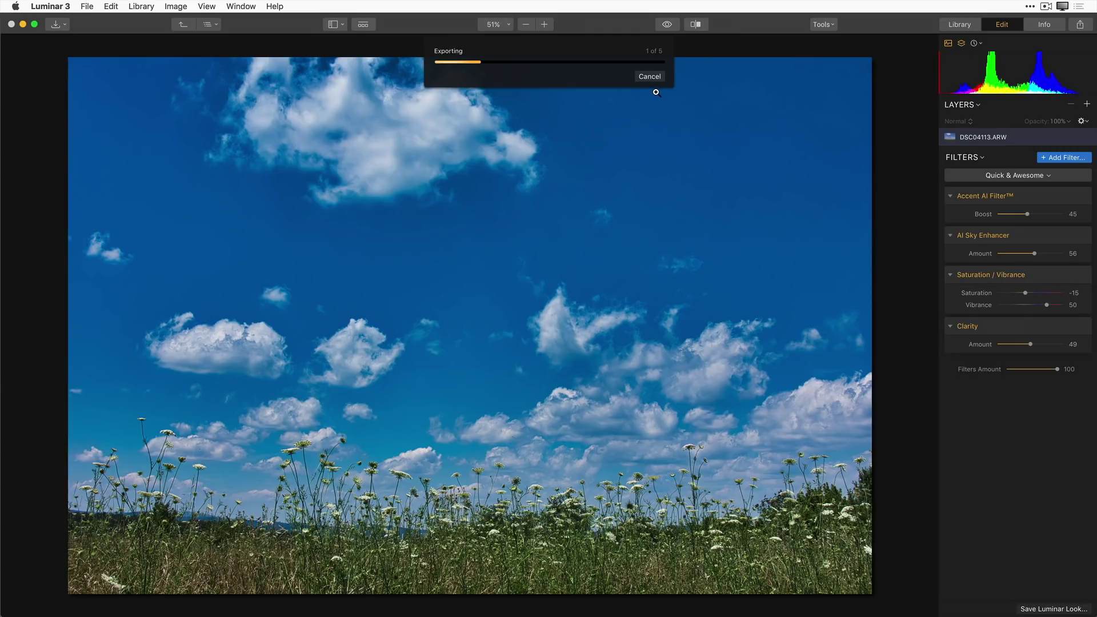
left_click(650, 76)
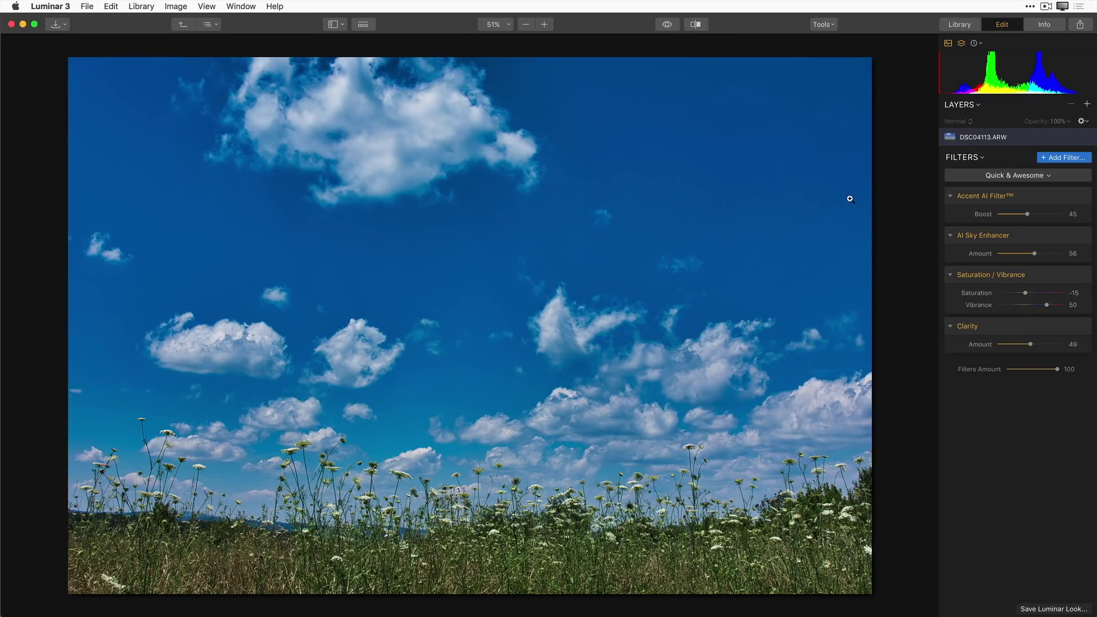
Return to the Quick Edits gallery and remove the five selected photos from Quick Edits
left_click(966, 27)
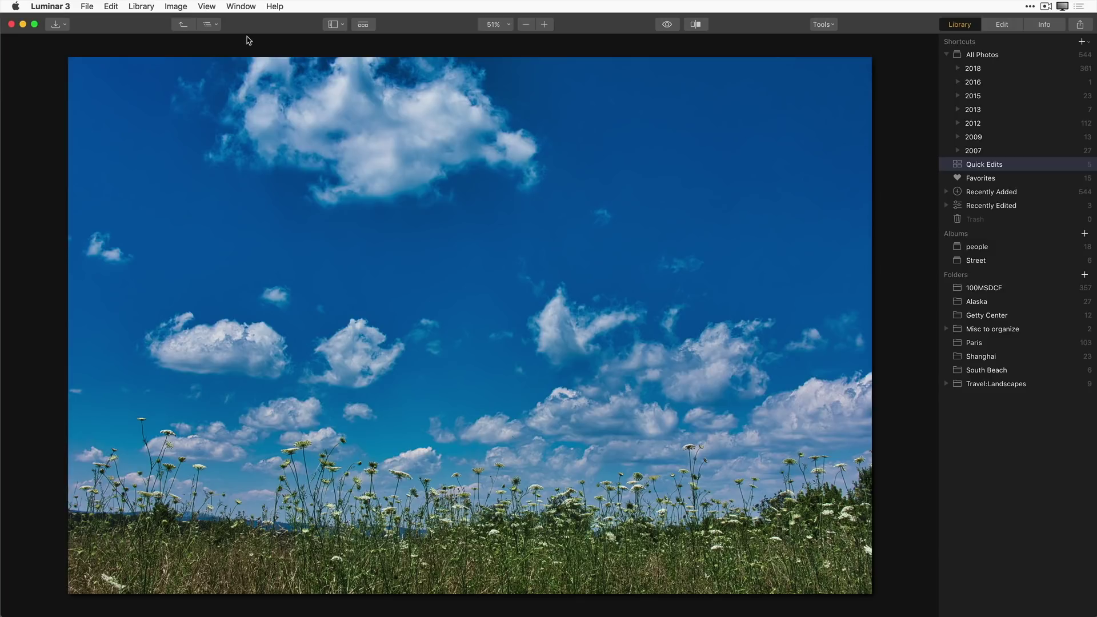
left_click(184, 27)
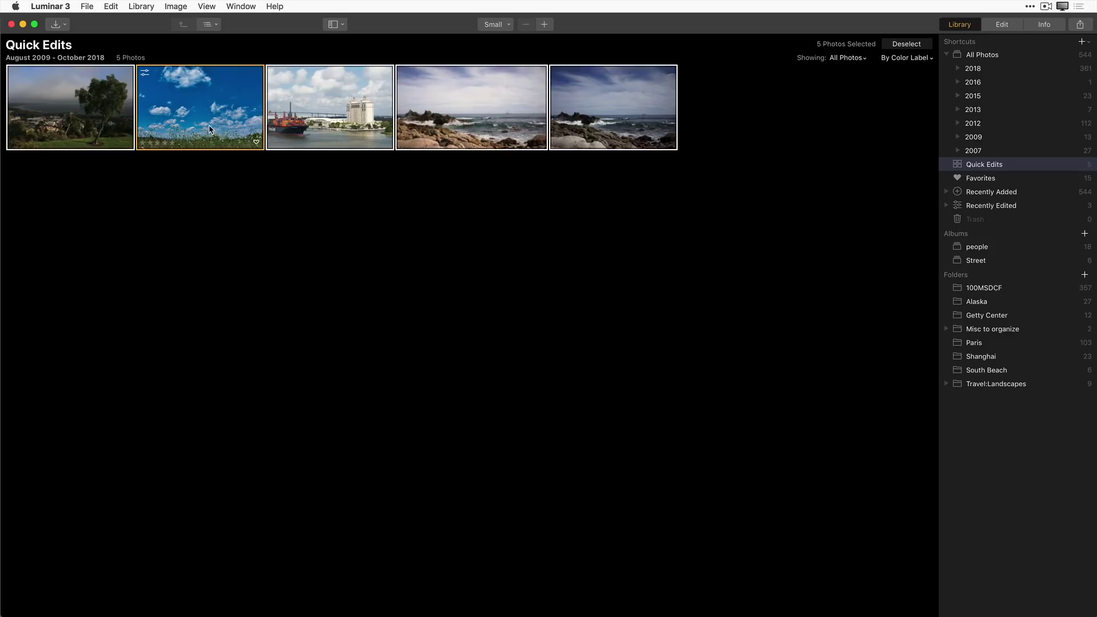
right_click(210, 106)
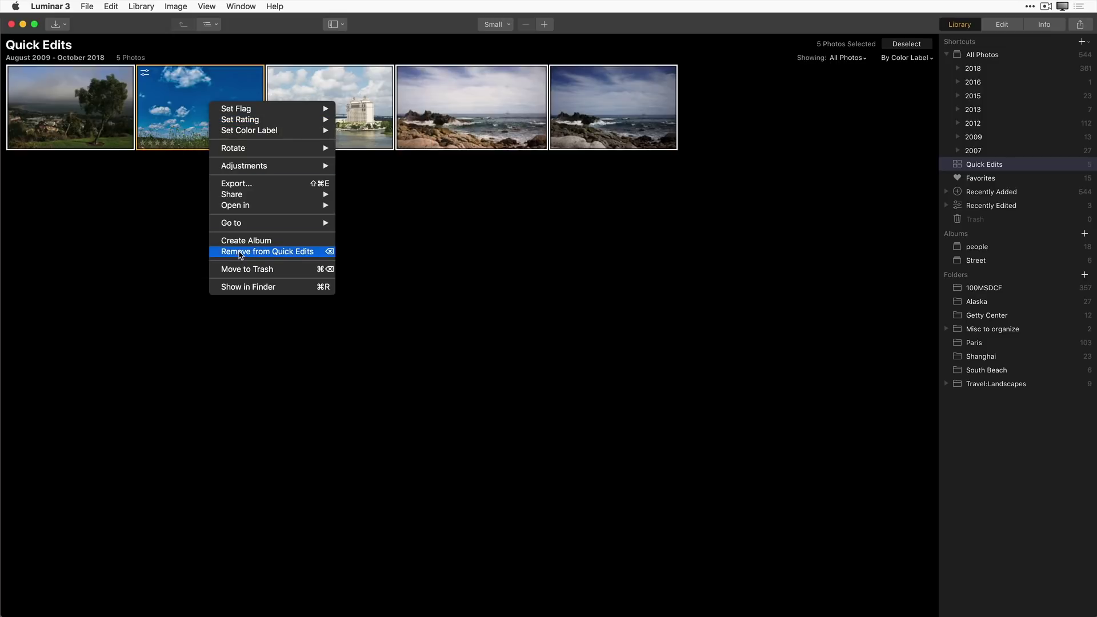
left_click(241, 251)
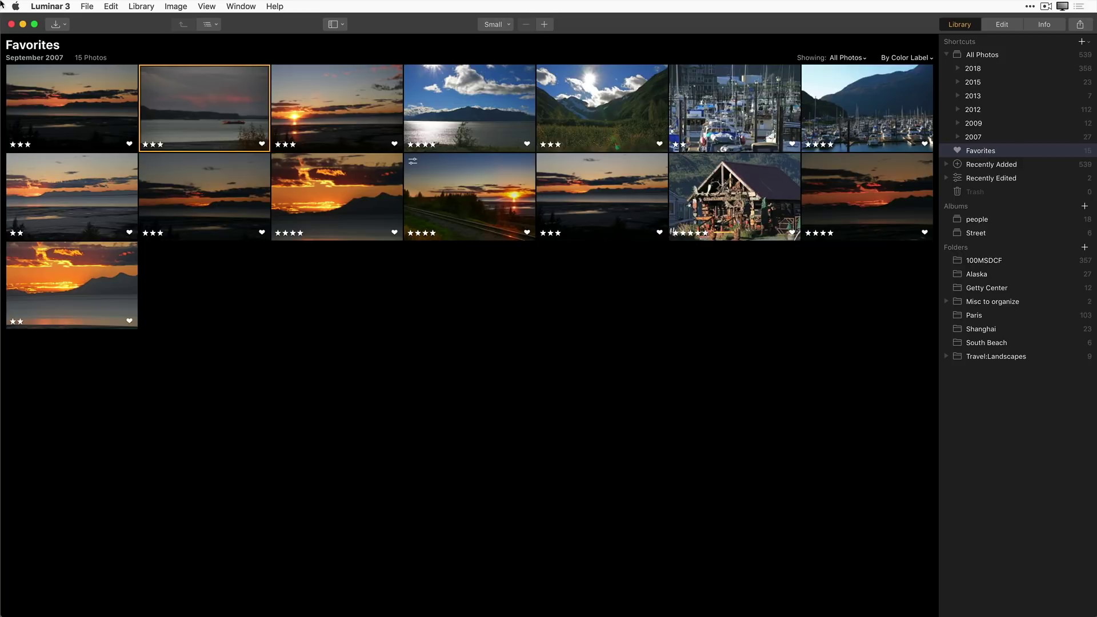
In the Quick Edit file dialog, move the CAbo Sunrise file to the Trash and open IMG_8329.JPG, IMG_8340.JPG, Lighthouse.CR2 and the PR Sunset jpeg
left_click(57, 24)
left_click(61, 67)
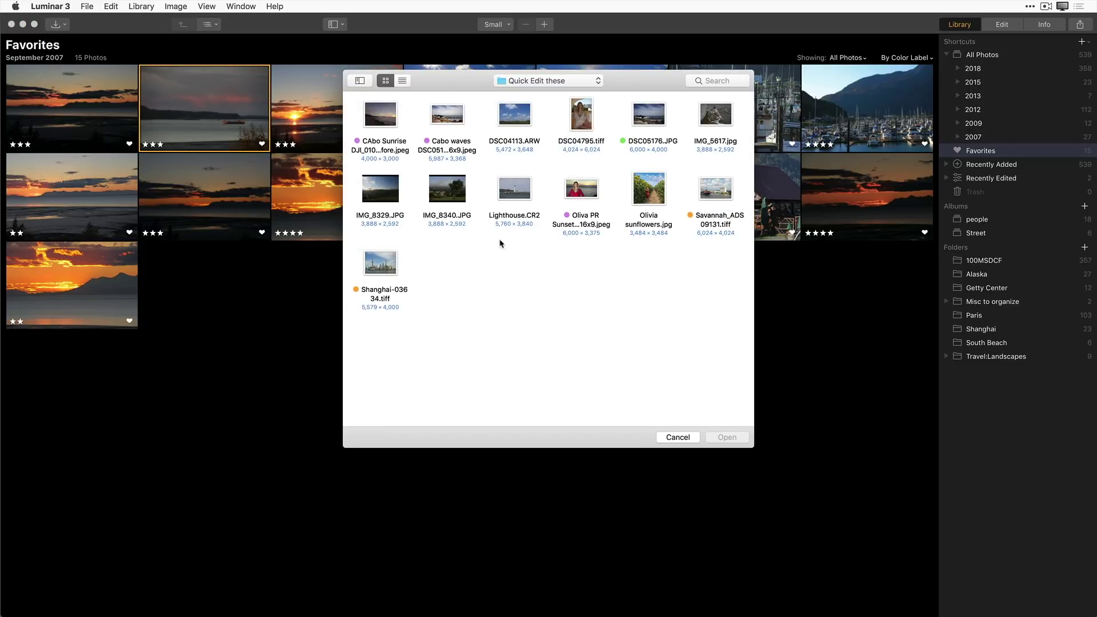
left_click_drag(507, 232, 366, 163)
right_click(366, 119)
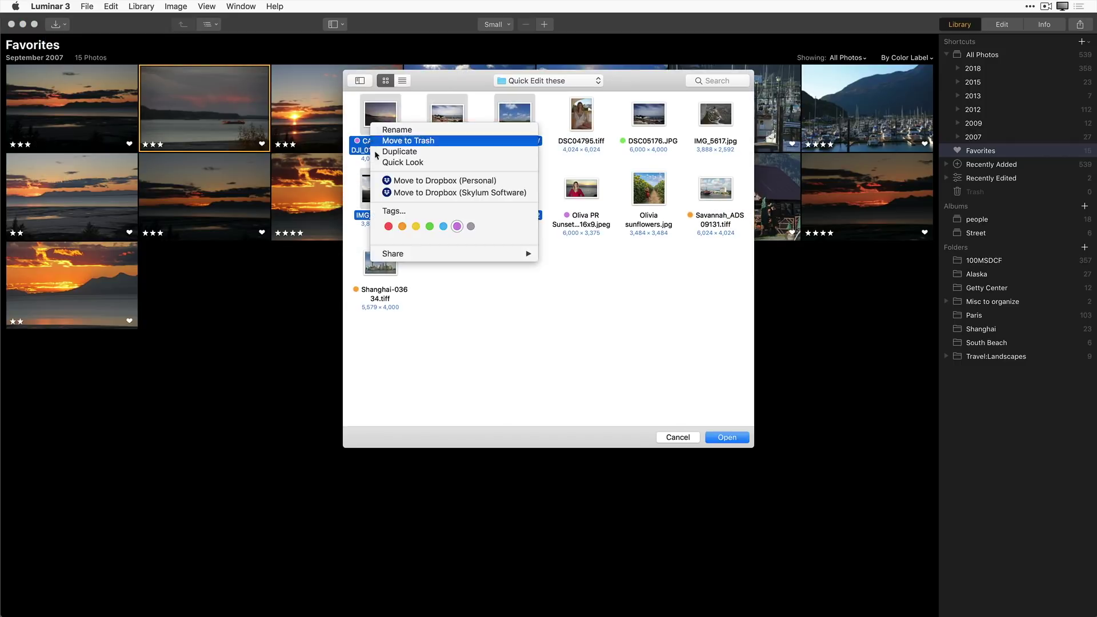
left_click(400, 140)
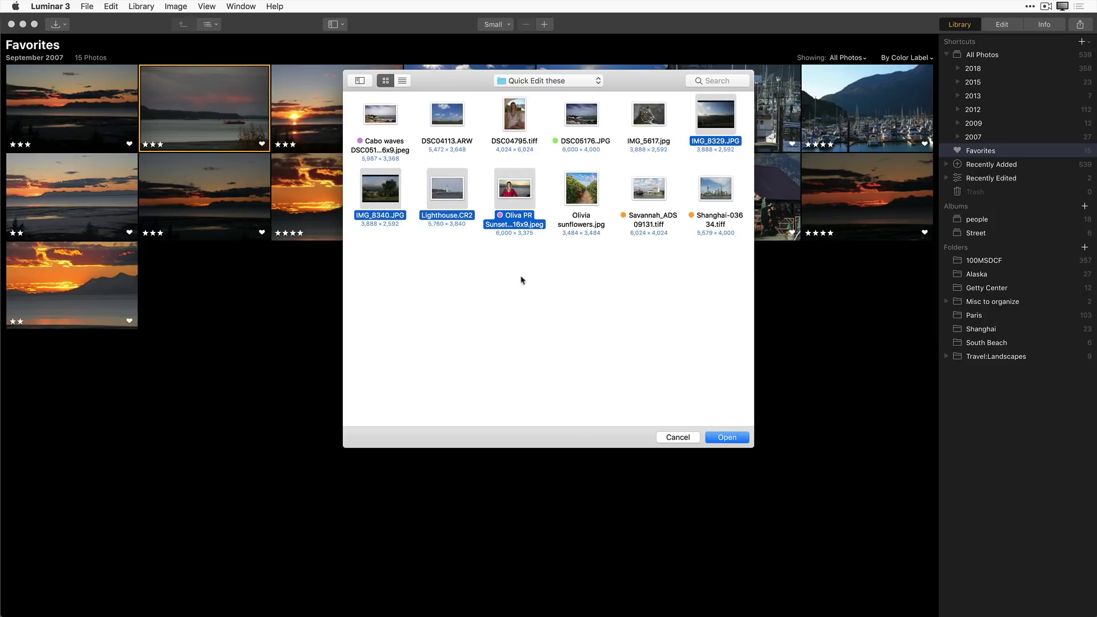
left_click(725, 438)
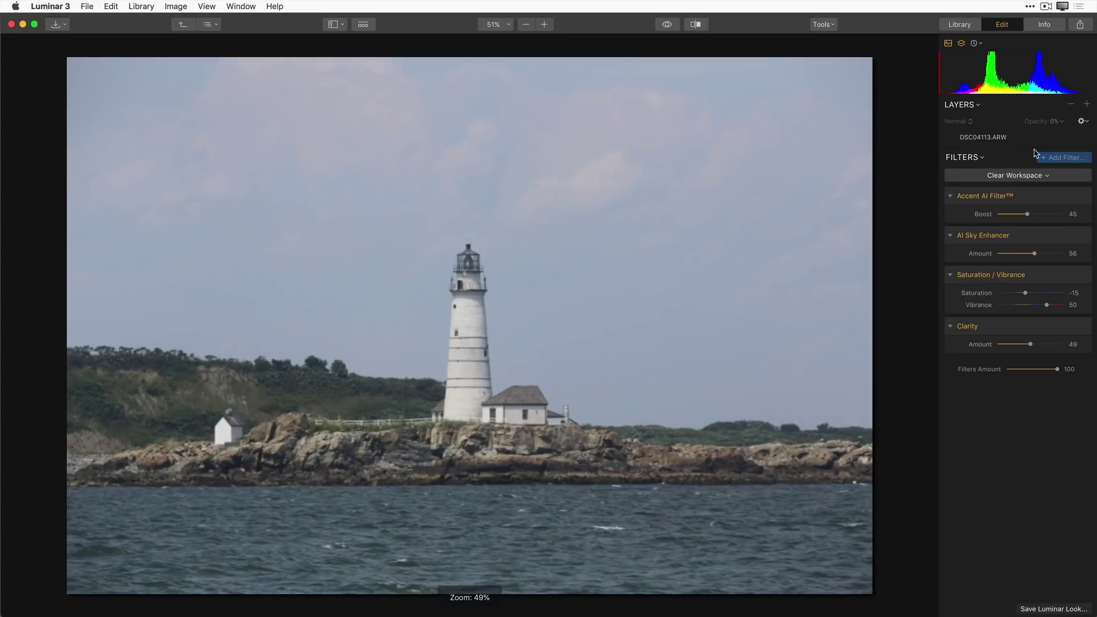
Return to the Quick Edits gallery, deselect the photos and remove the portrait of the woman in red from Quick Edits
left_click(970, 26)
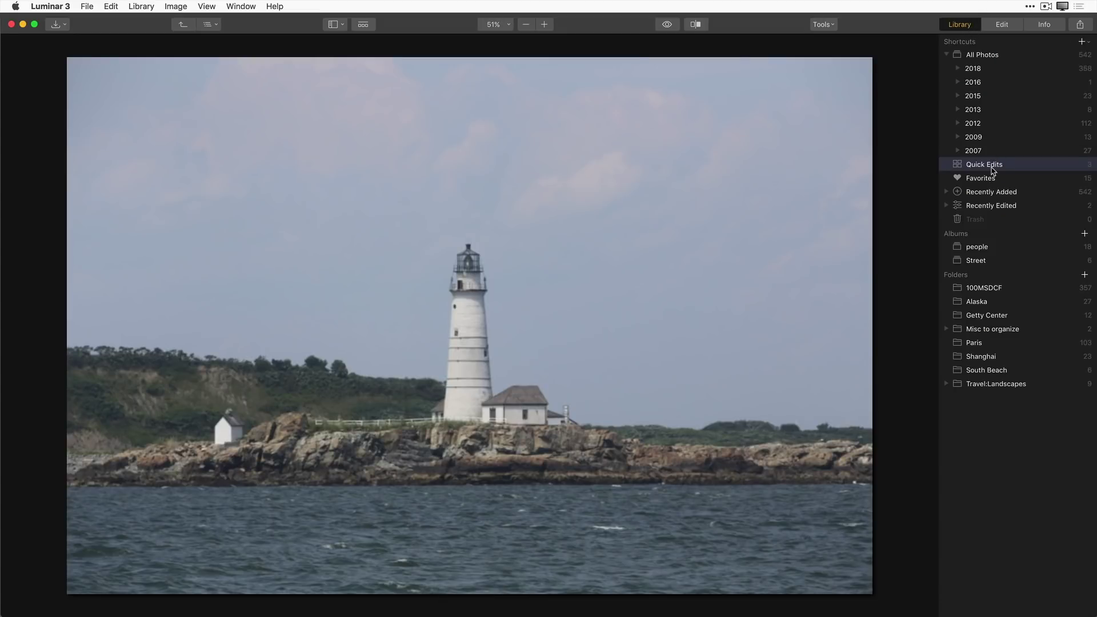
left_click(183, 24)
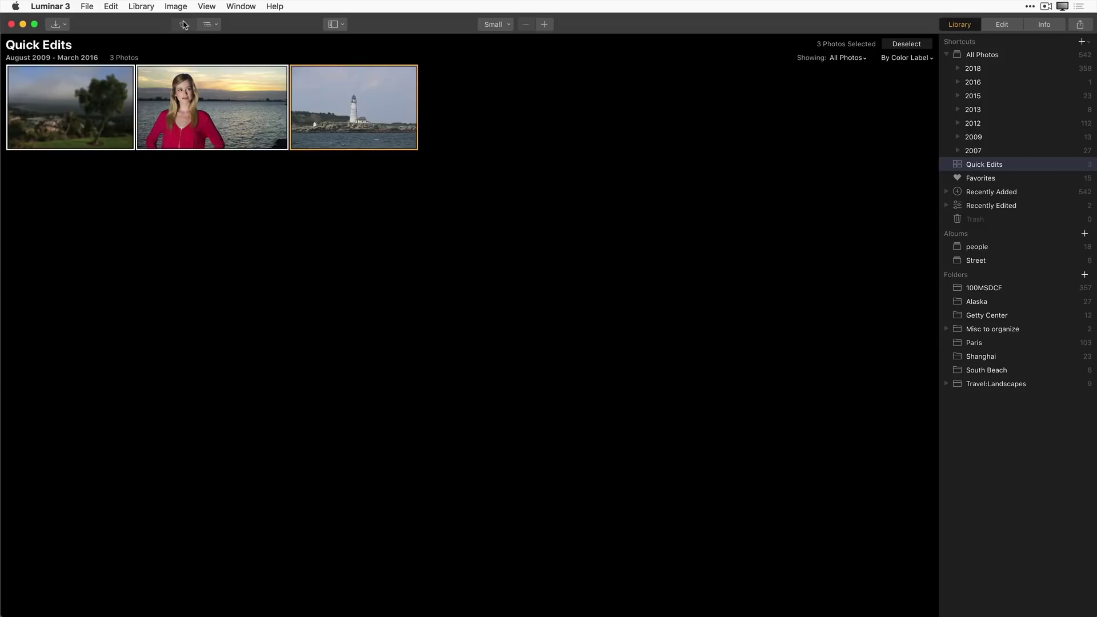
left_click(228, 182)
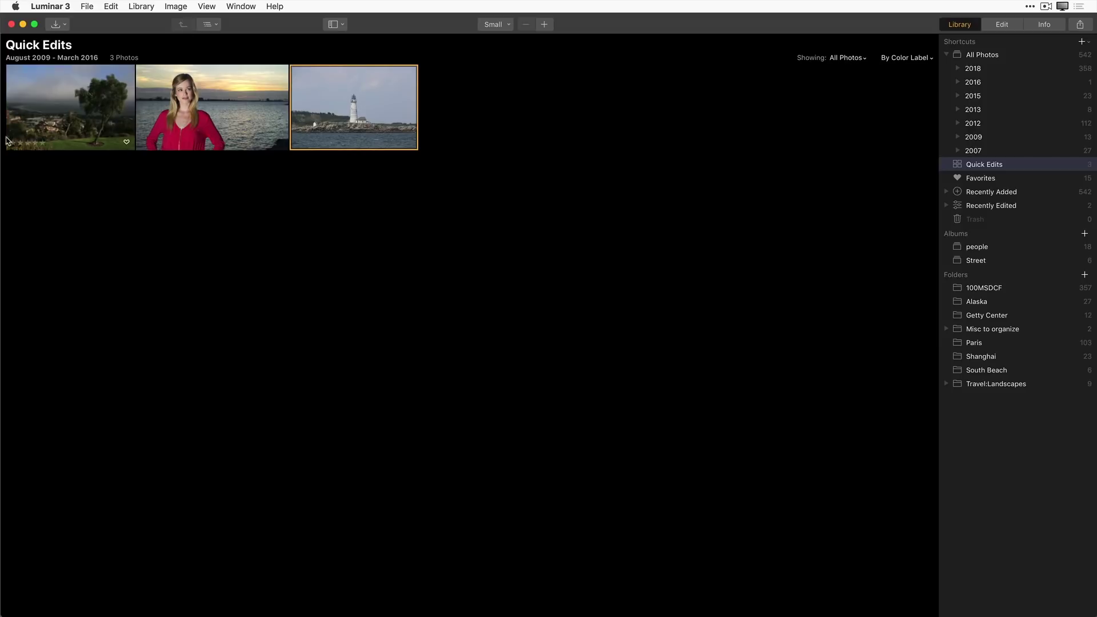
left_click(261, 122)
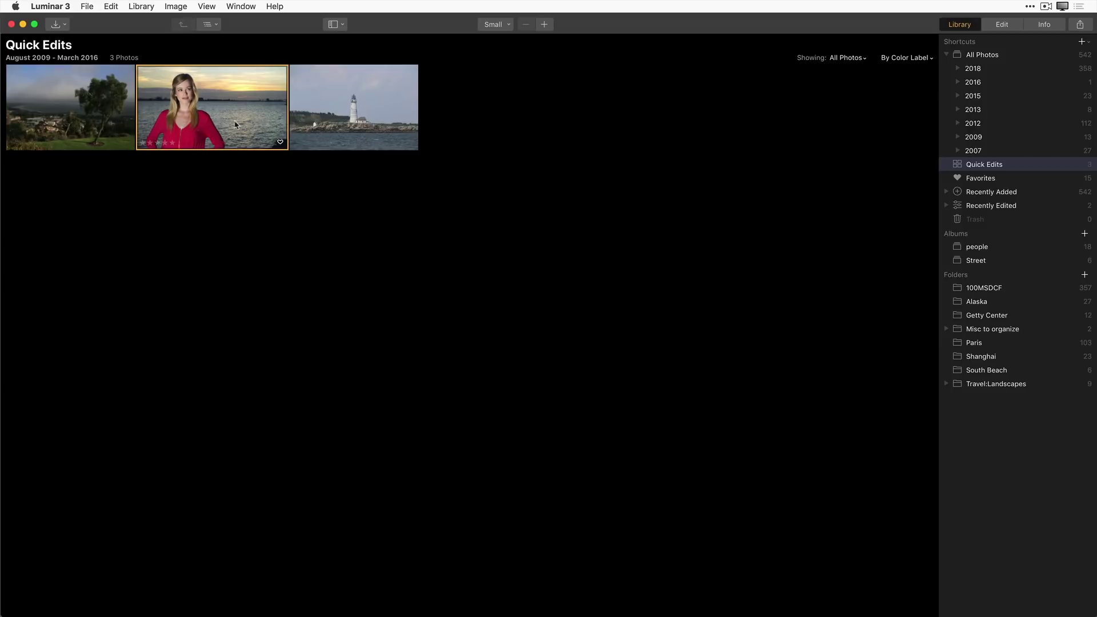
right_click(164, 120)
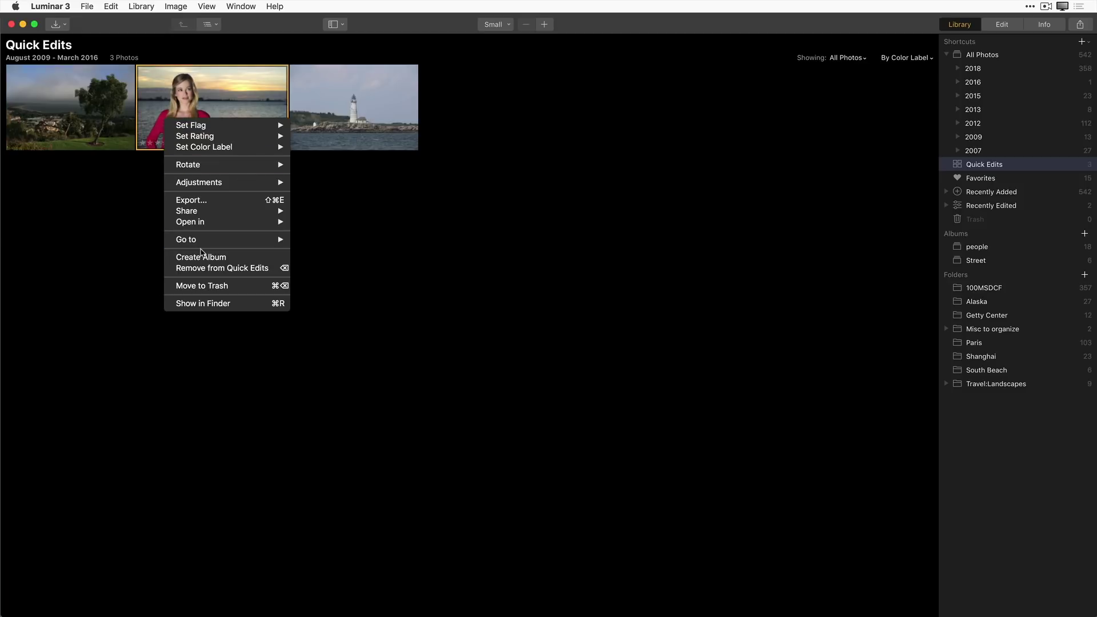
left_click(199, 268)
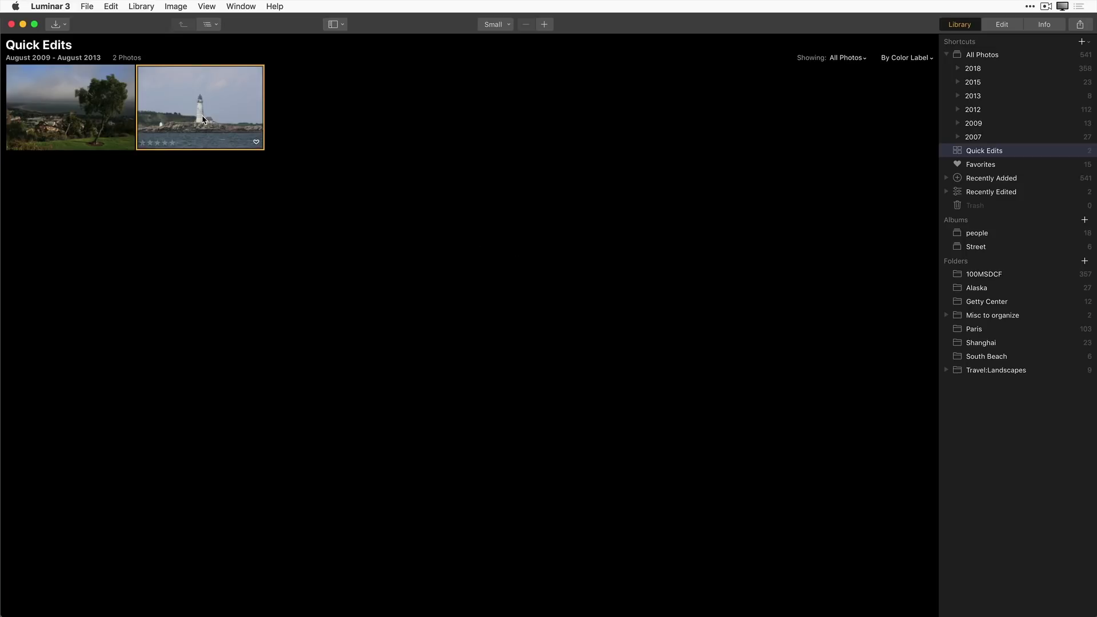
Add the lighthouse photo to the Street album and open that album
left_click_drag(198, 118, 1020, 253)
left_click(995, 248)
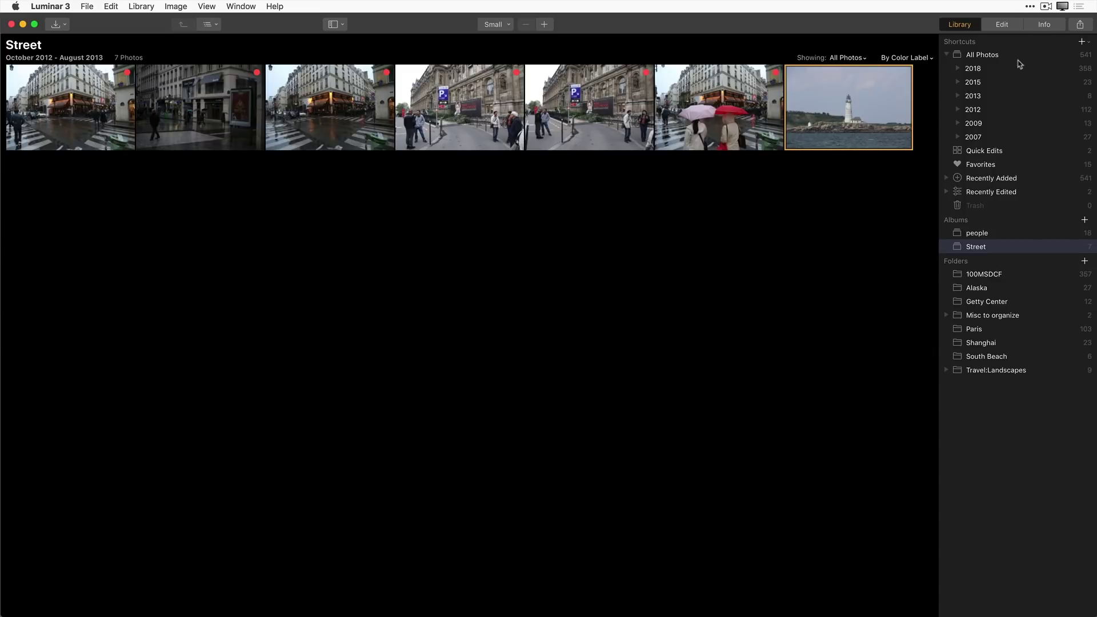
Enhance the lighthouse photo with Accent AI Boost 77, AI Sky Enhancer 71 and Clarity 41, and compare it with the original
left_click(1015, 26)
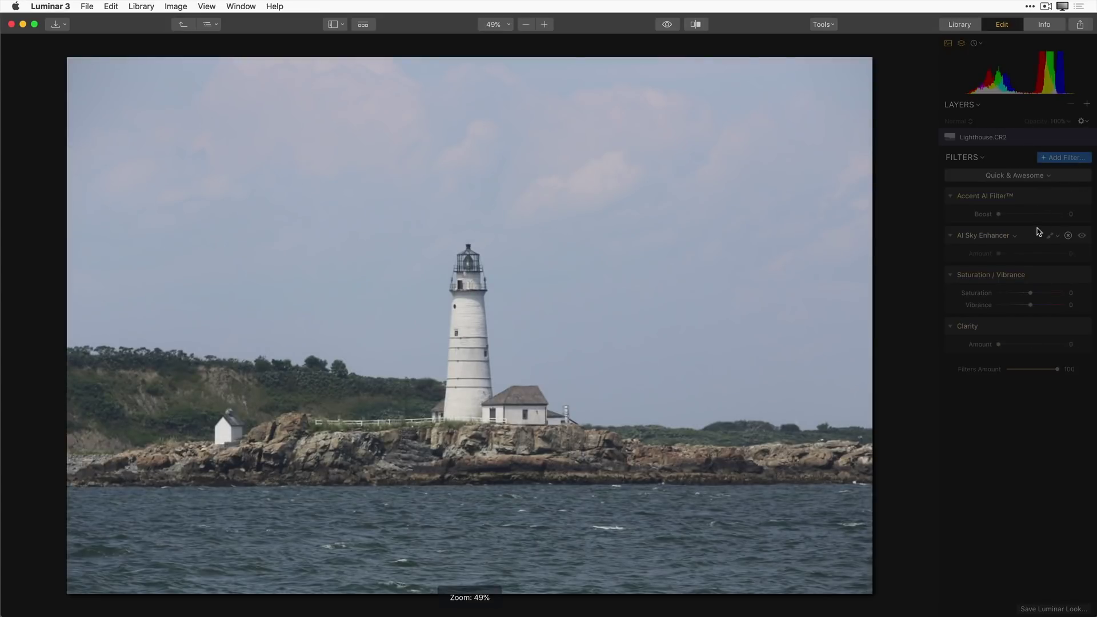
left_click_drag(1030, 214, 1054, 221)
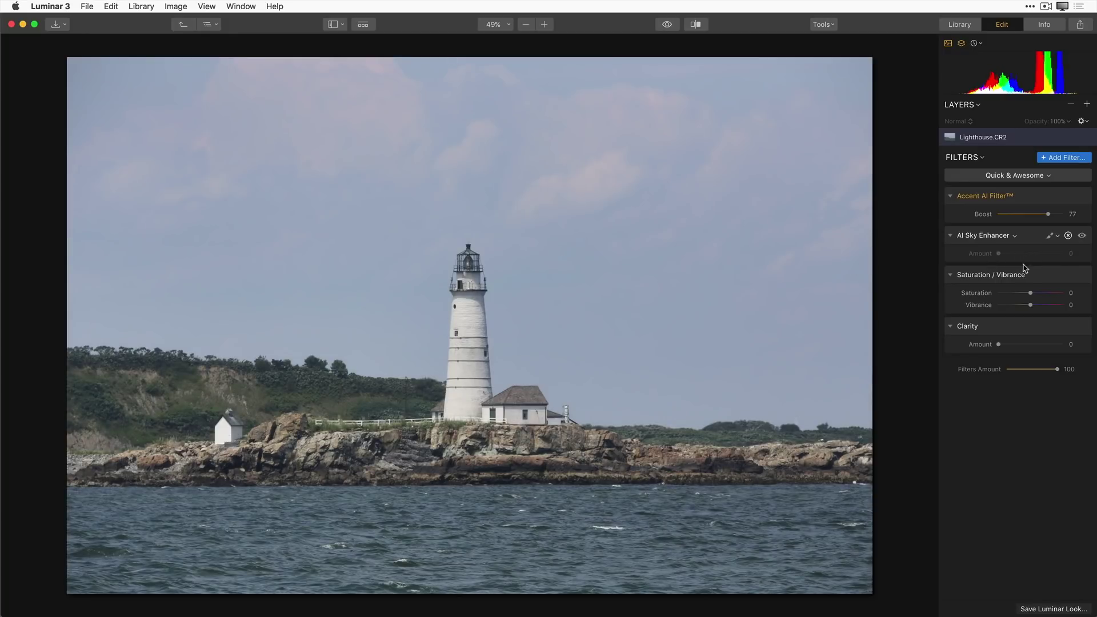
left_click_drag(999, 254, 1045, 254)
left_click_drag(1014, 345, 1025, 344)
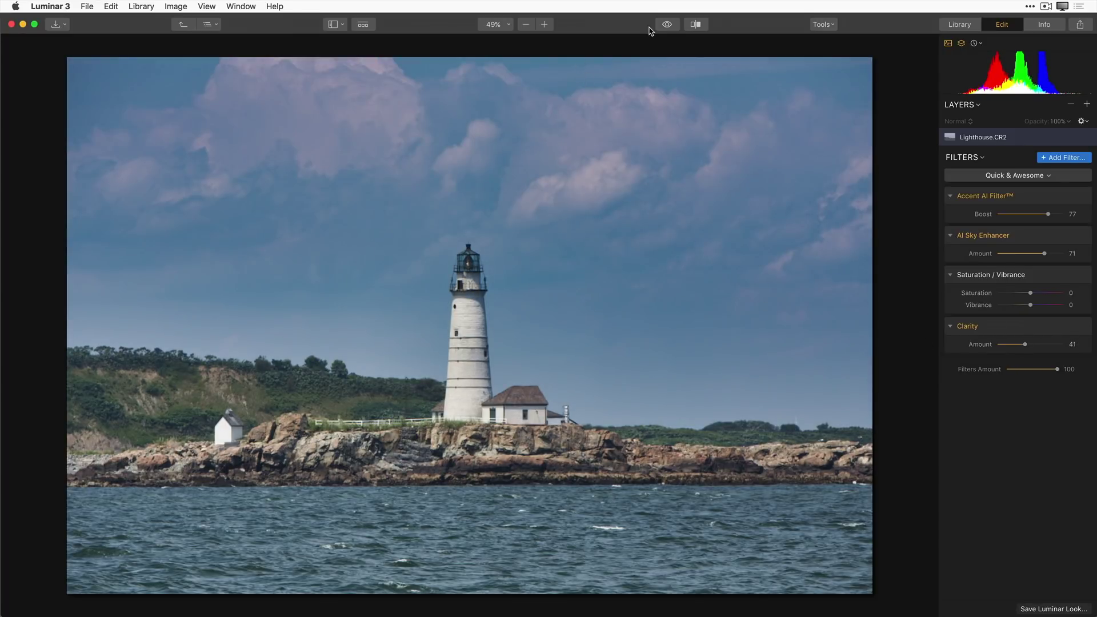
left_click(667, 24)
left_click(666, 24)
Remove the lighthouse photo from Quick Edits and check the people and Street albums
left_click(963, 25)
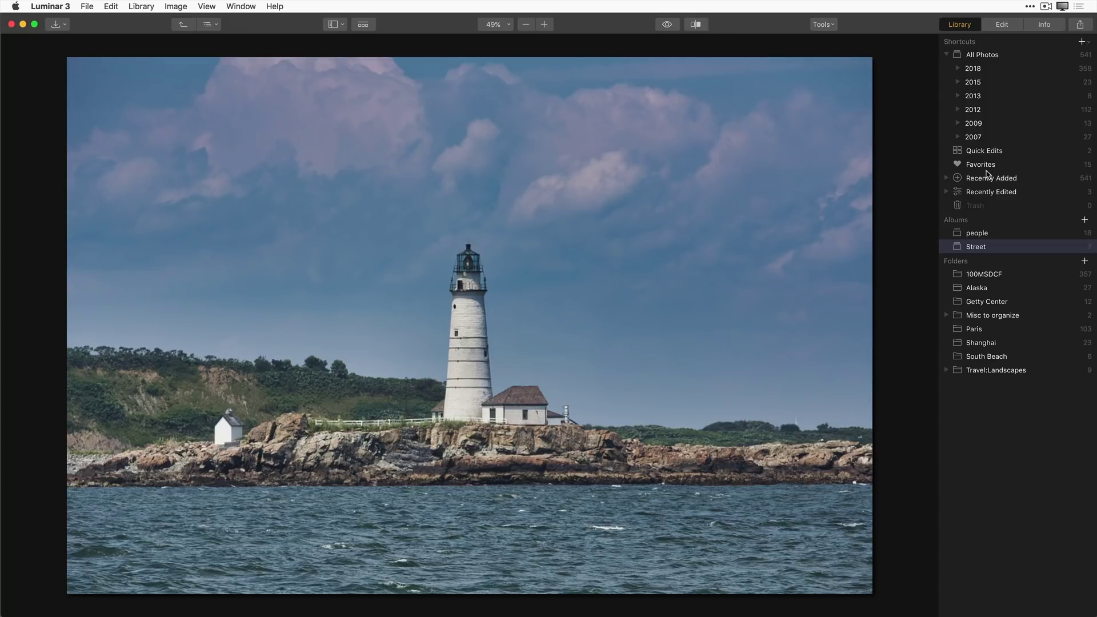
left_click(984, 153)
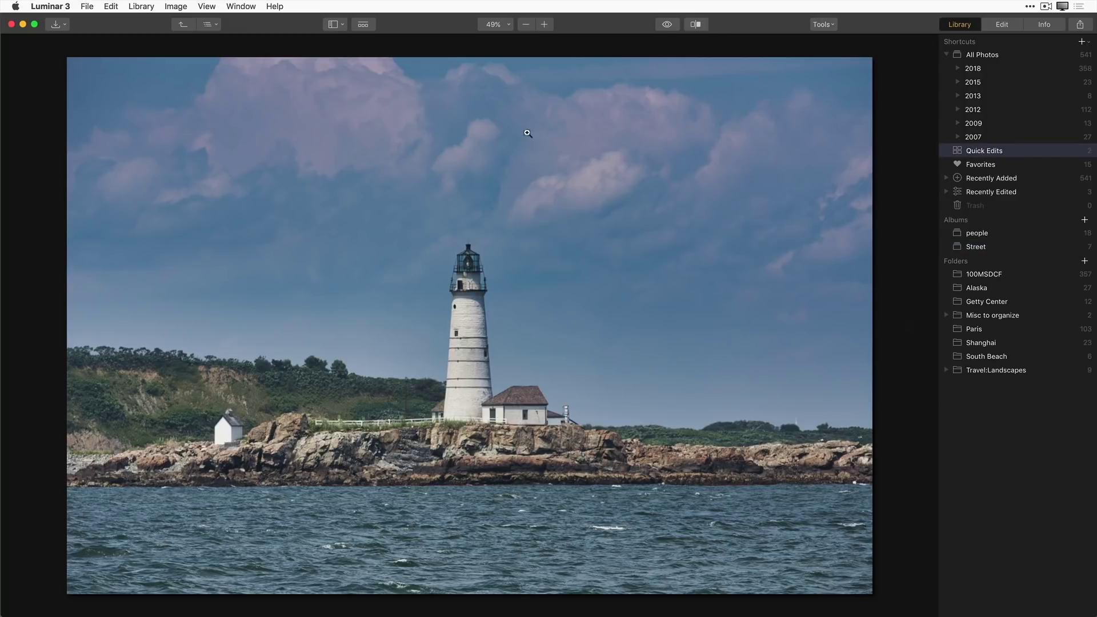
left_click(183, 24)
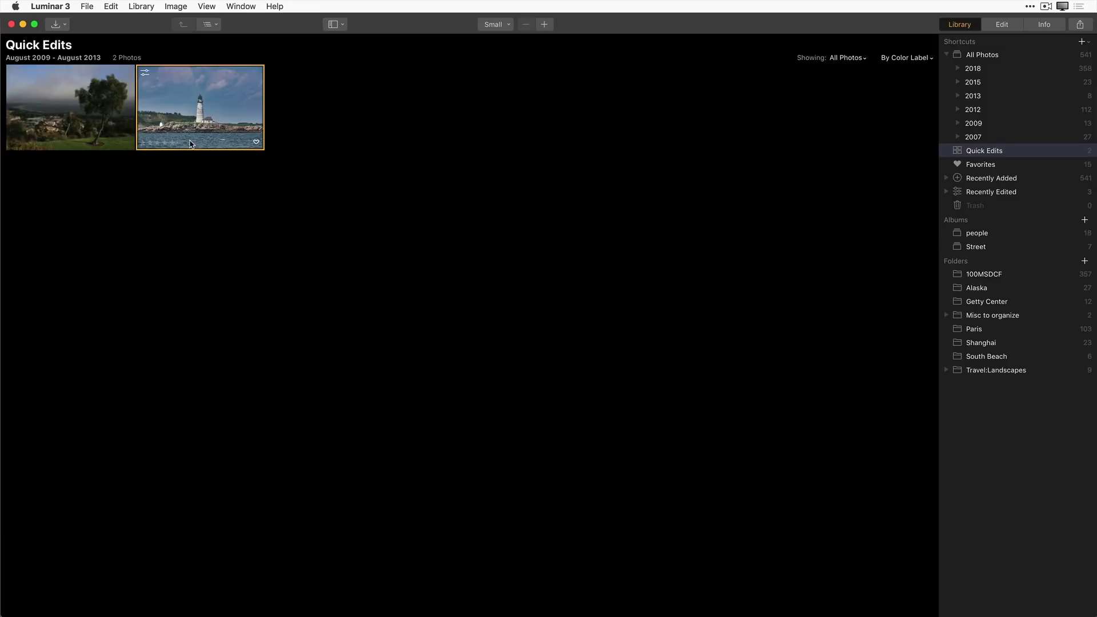
right_click(200, 118)
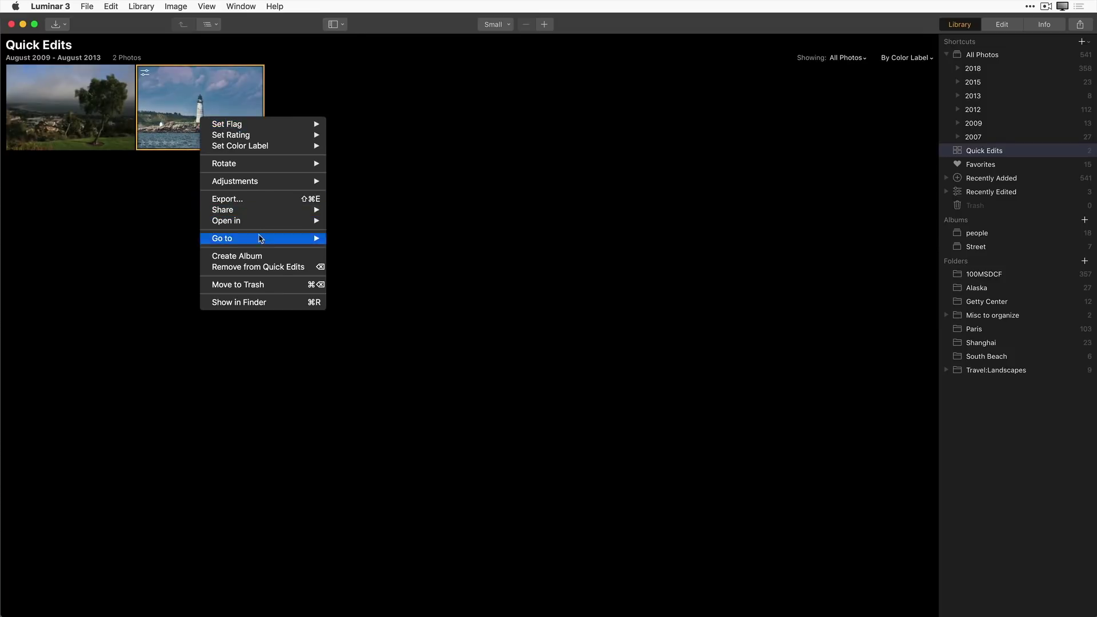
left_click(257, 268)
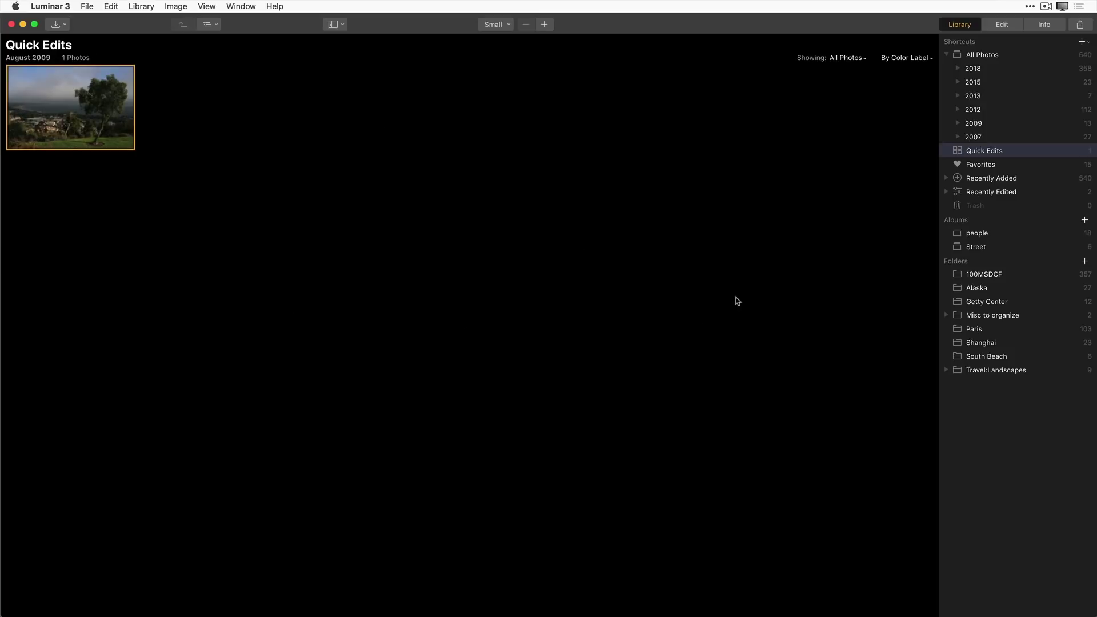
left_click(999, 234)
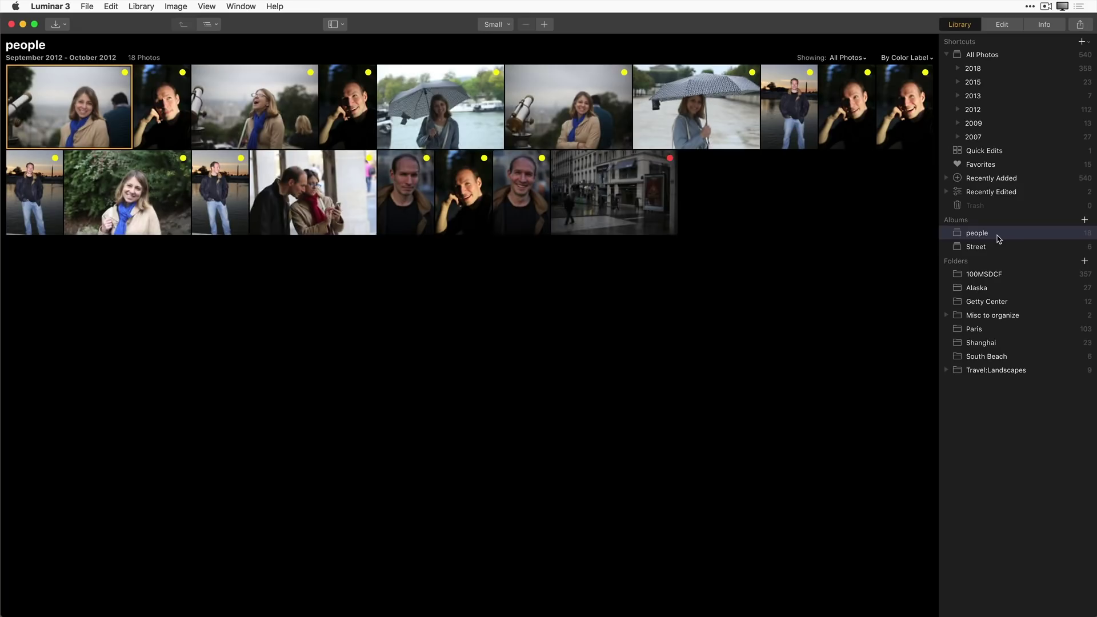
left_click(973, 248)
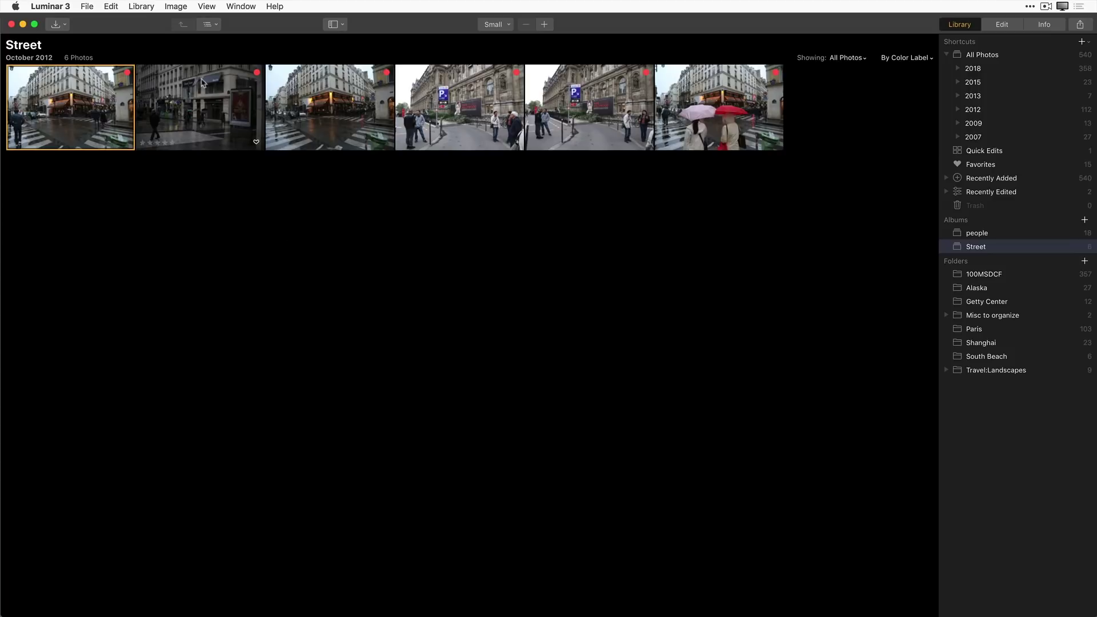
Review the catalog commands, including backup and restore, and the list of recently opened catalogs
left_click(90, 6)
mouse_move(96, 21)
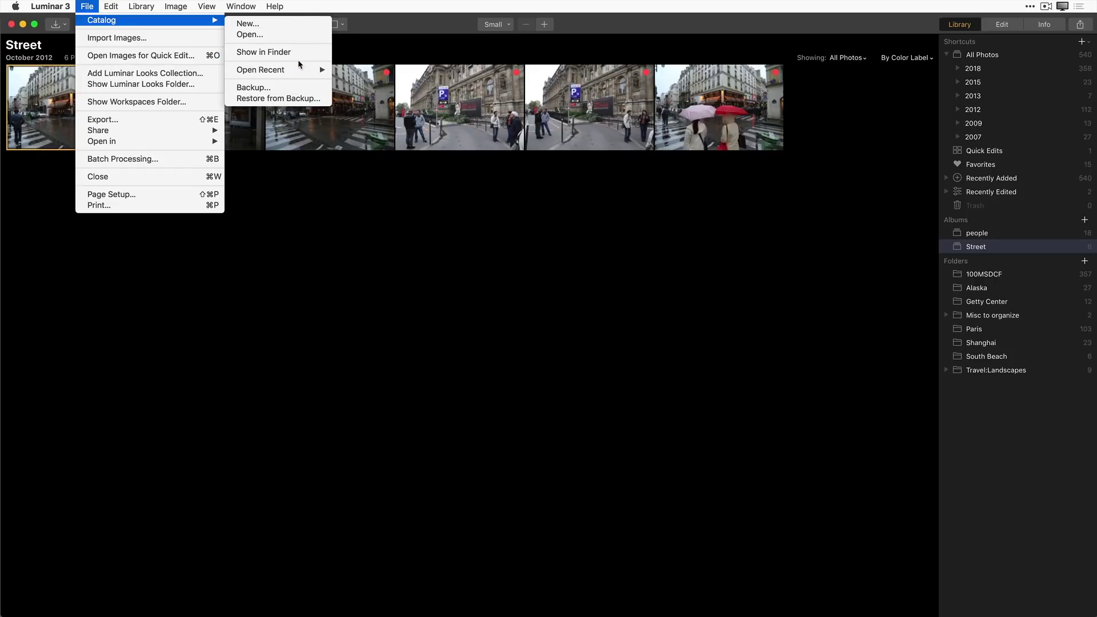
mouse_move(299, 72)
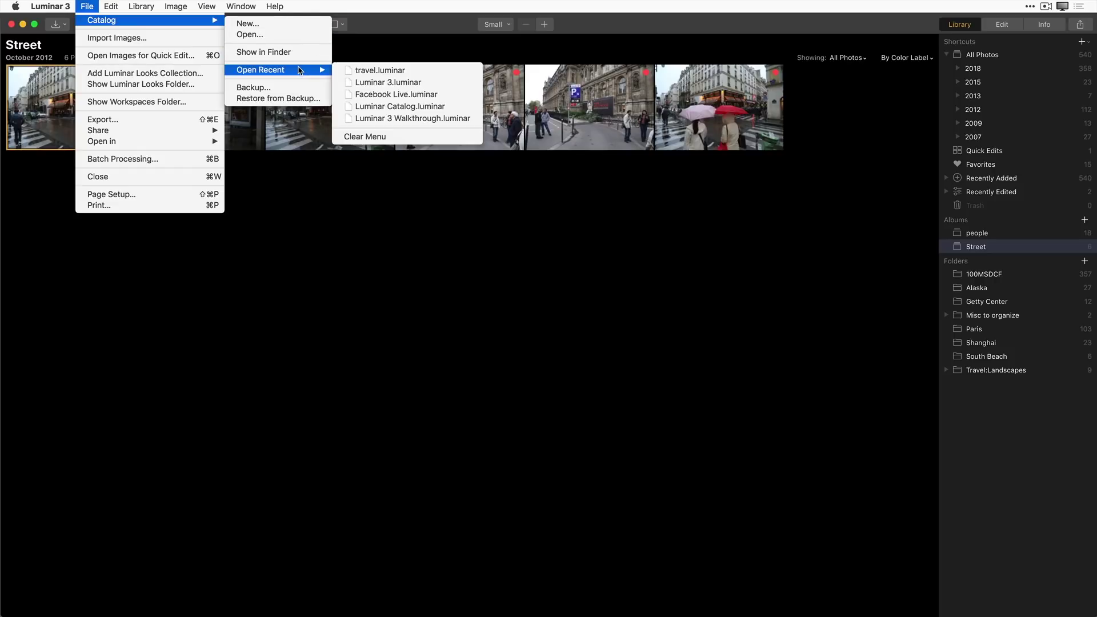
left_click(288, 251)
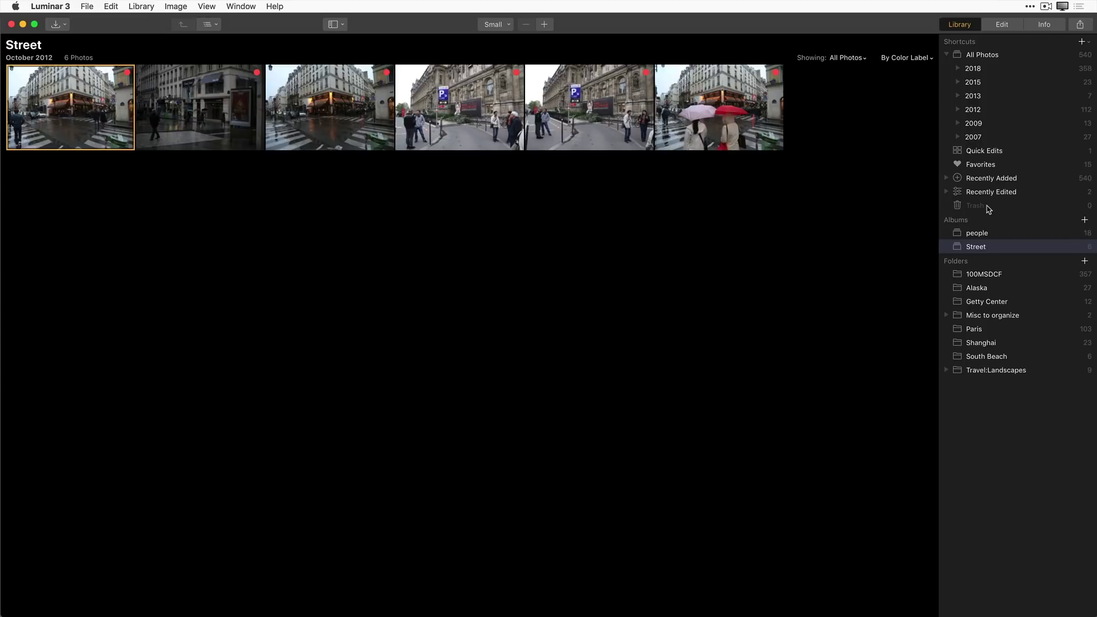
Open the sunset photo from Recently Edited for editing and examine its full edit history
left_click(1005, 196)
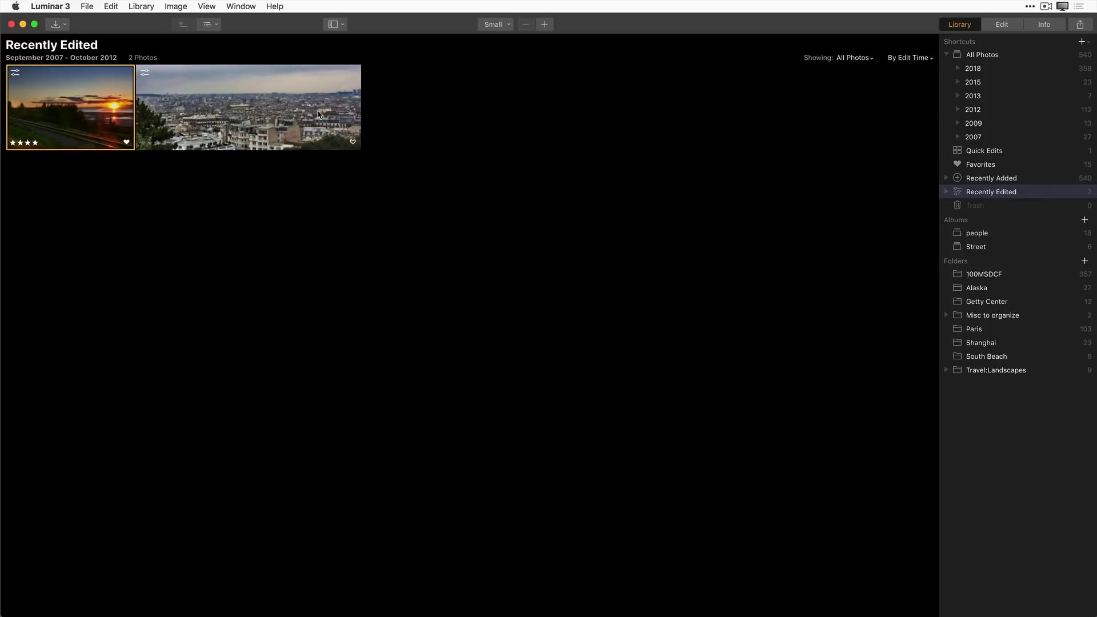
left_click(1002, 25)
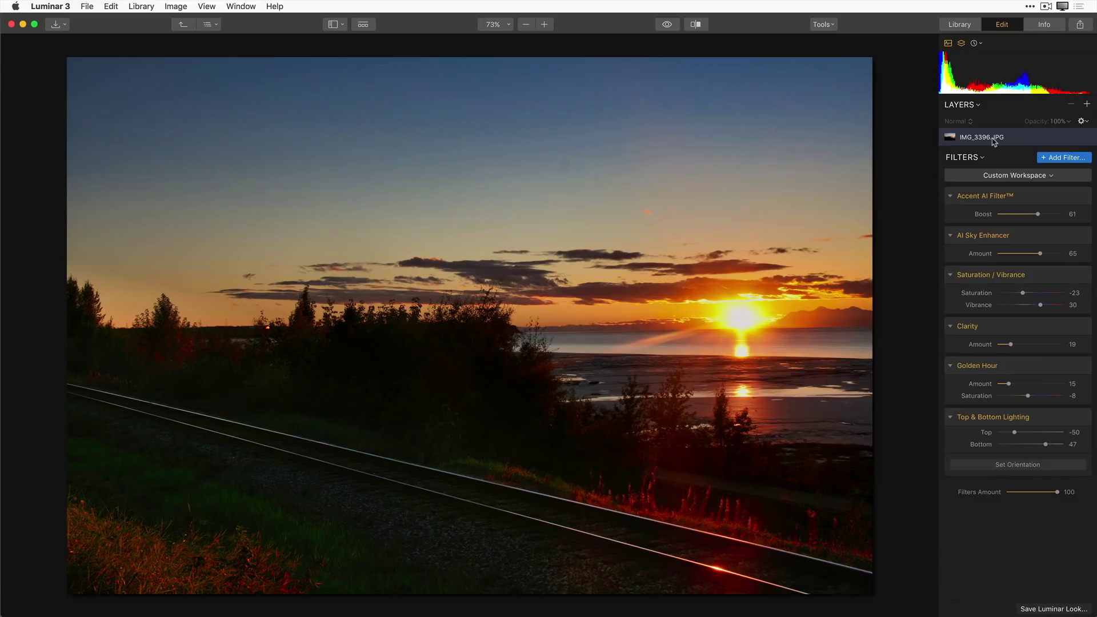
left_click(975, 43)
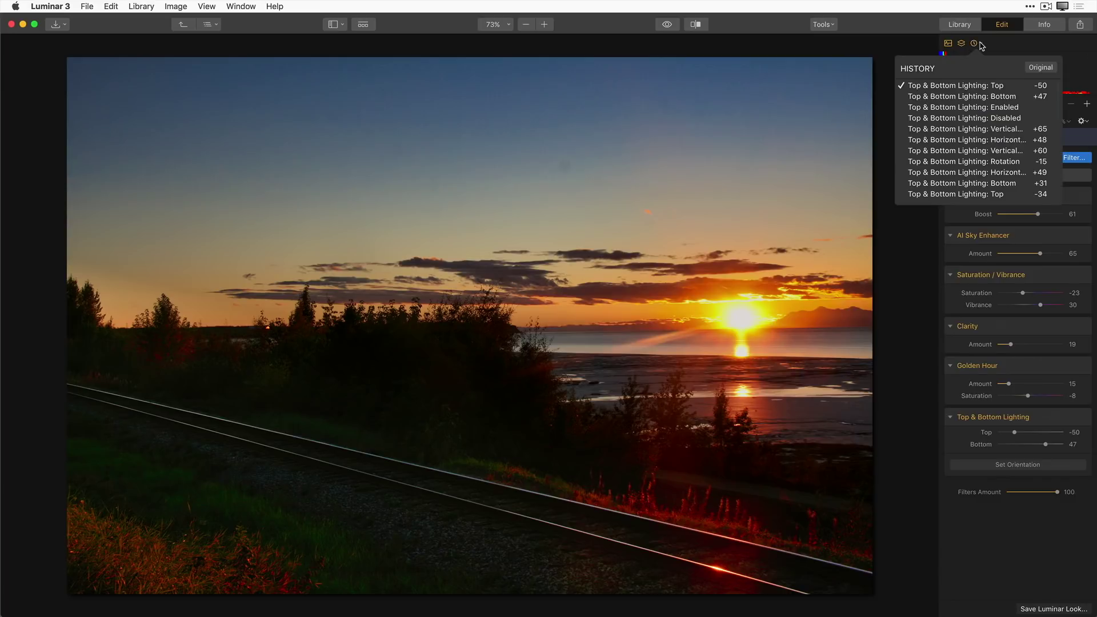
left_click(1044, 41)
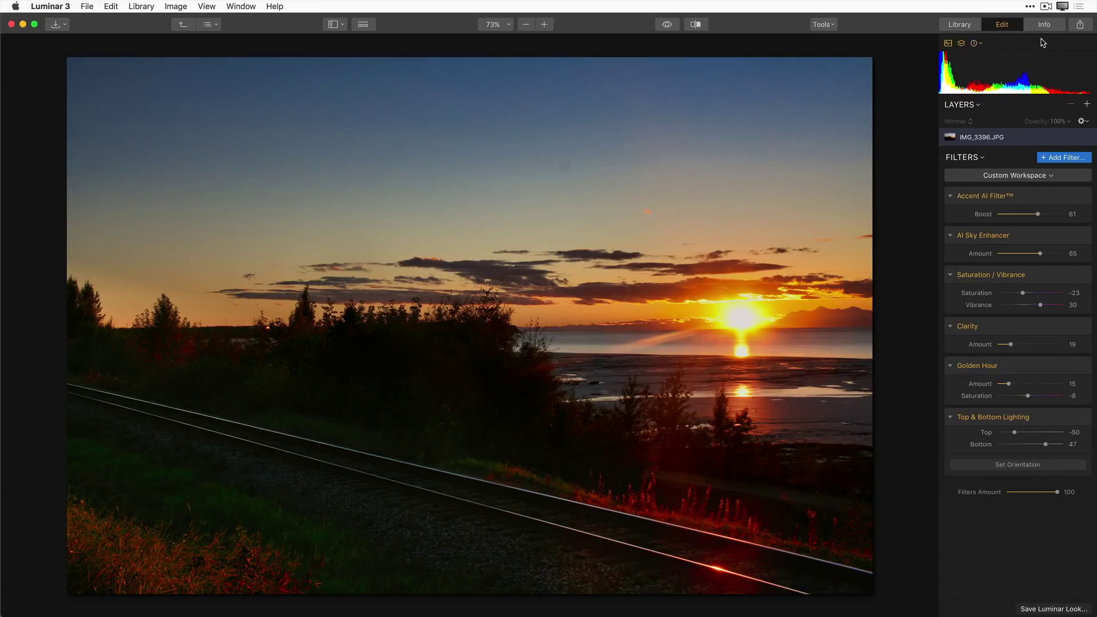
left_click(981, 46)
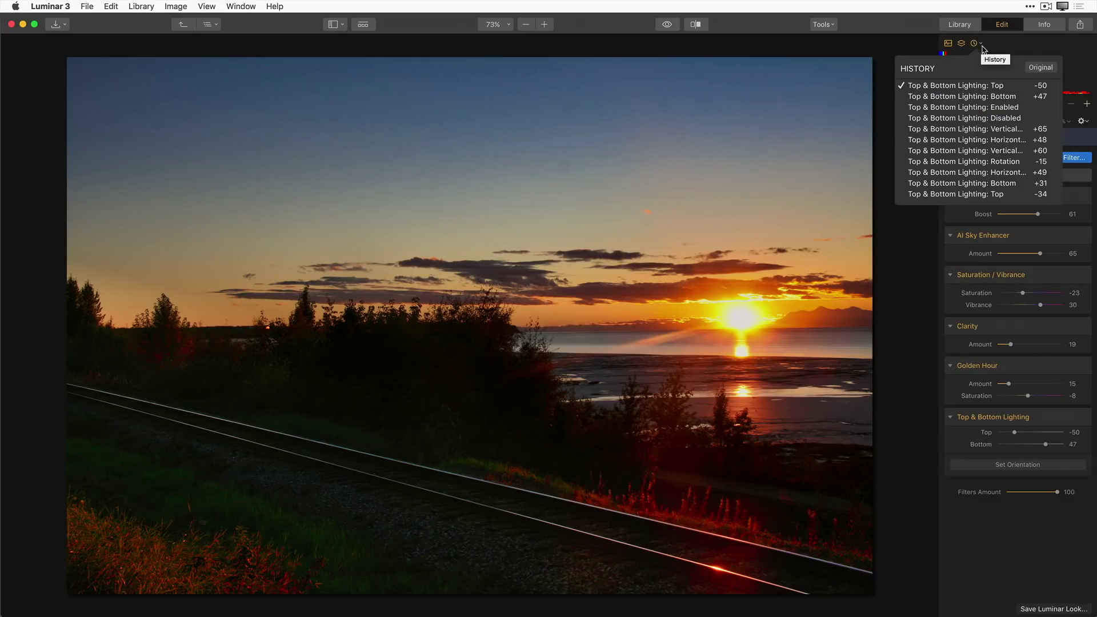
scroll(988, 137, "down", 10)
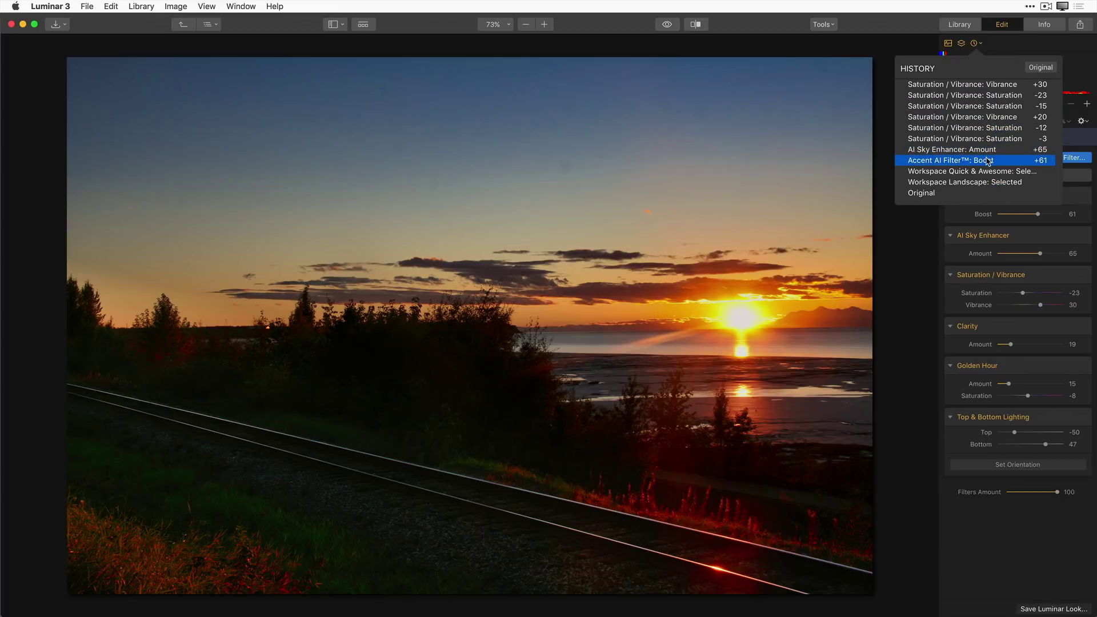
scroll(987, 160, "up", 5)
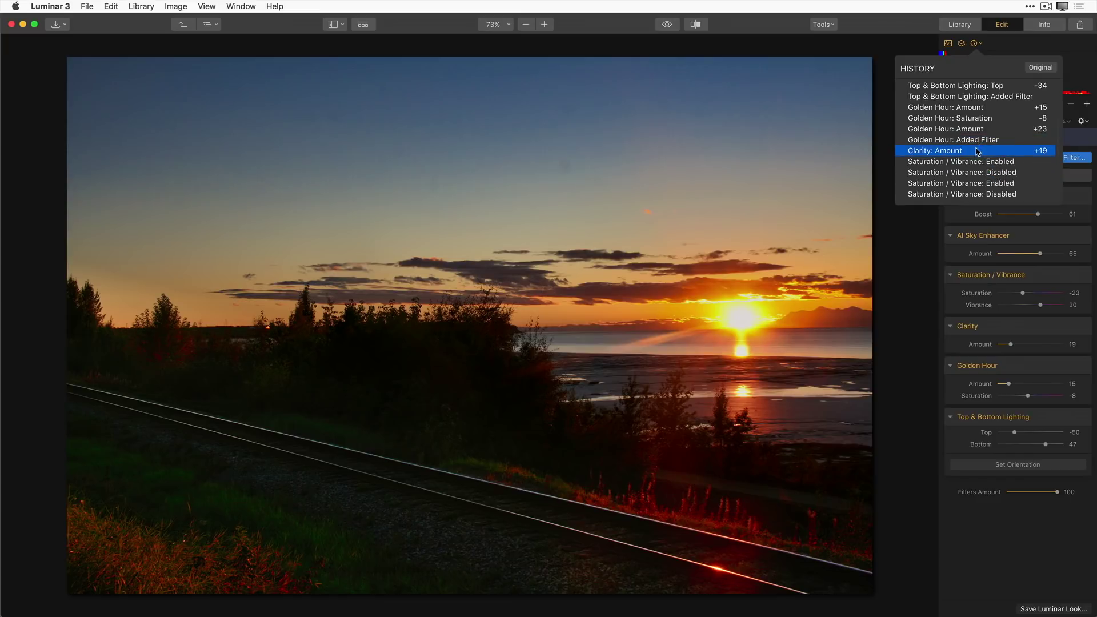
Step the sunset photo through history states Clarity Amount +19, Golden Hour Amount +15, Top & Bottom Lighting Top -34 and Top & Bottom Lighting Disabled
left_click(977, 150)
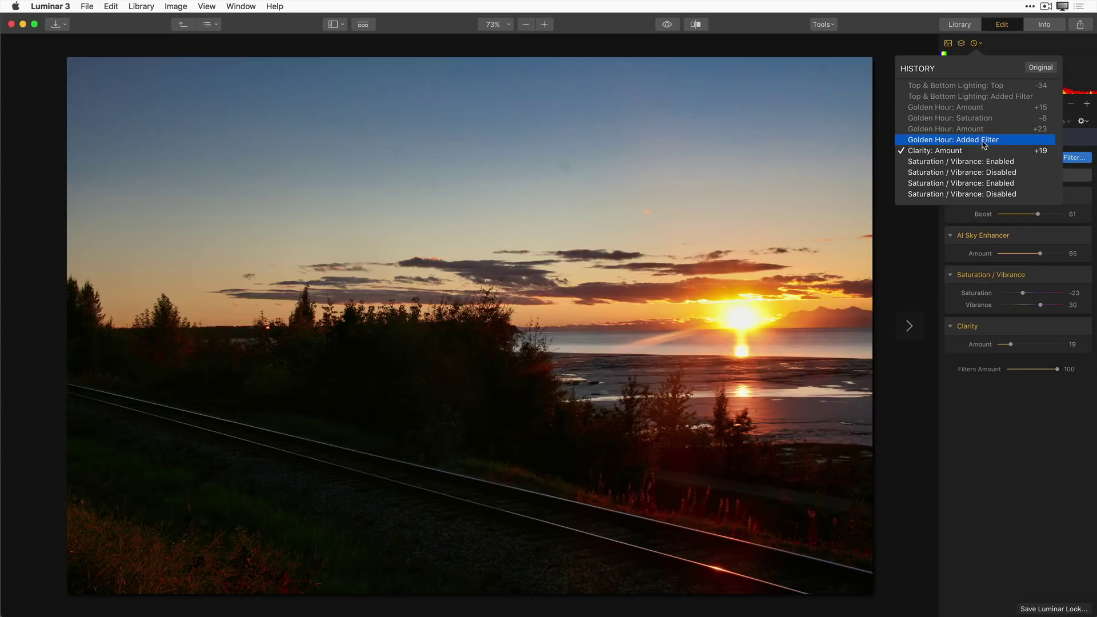
scroll(914, 160, "up", 1)
scroll(919, 148, "down", 3)
scroll(926, 142, "up", 4)
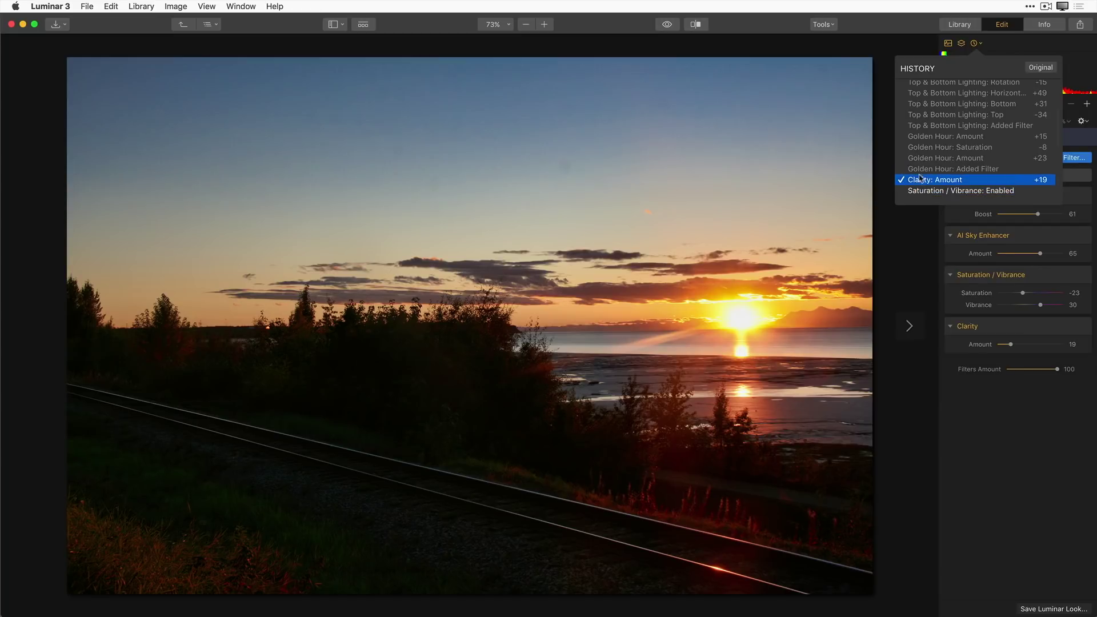
left_click(929, 137)
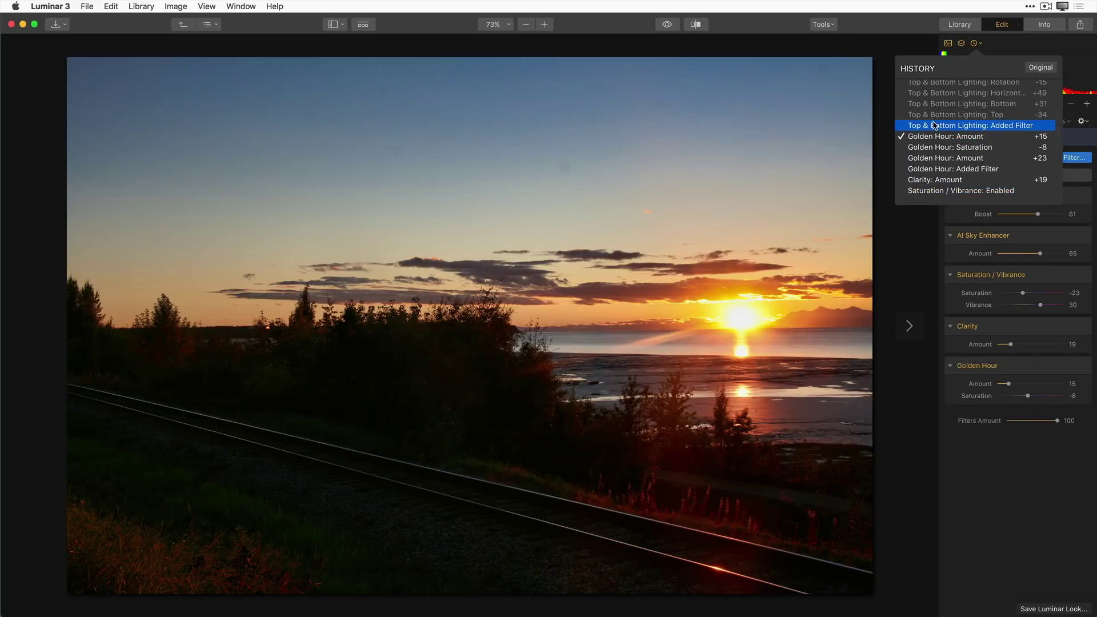
left_click(939, 115)
scroll(948, 126, "up", 4)
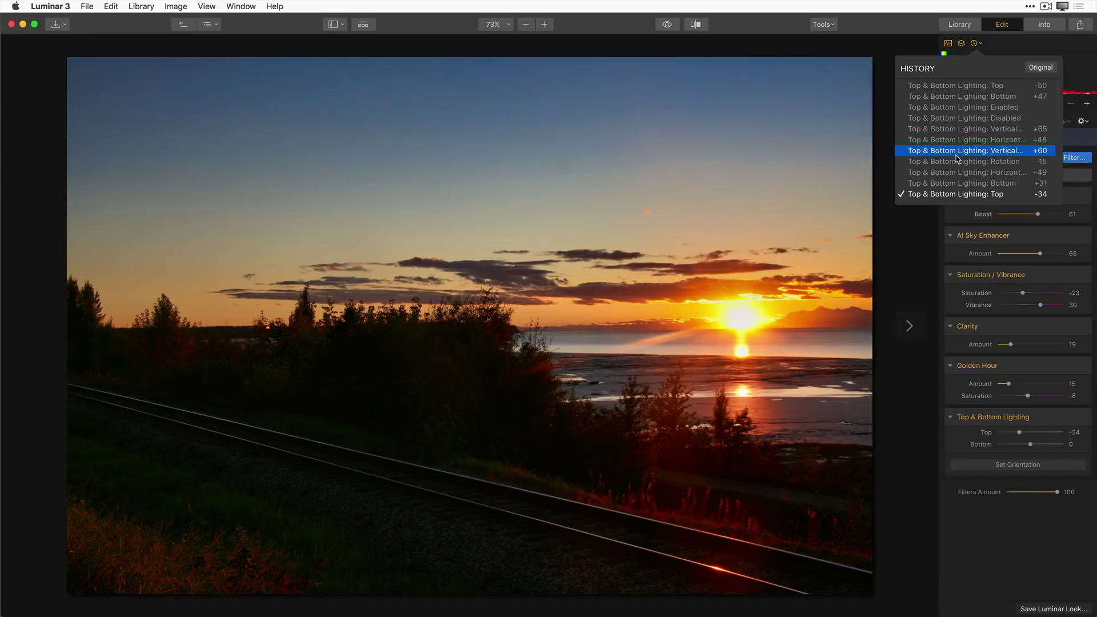
left_click(968, 118)
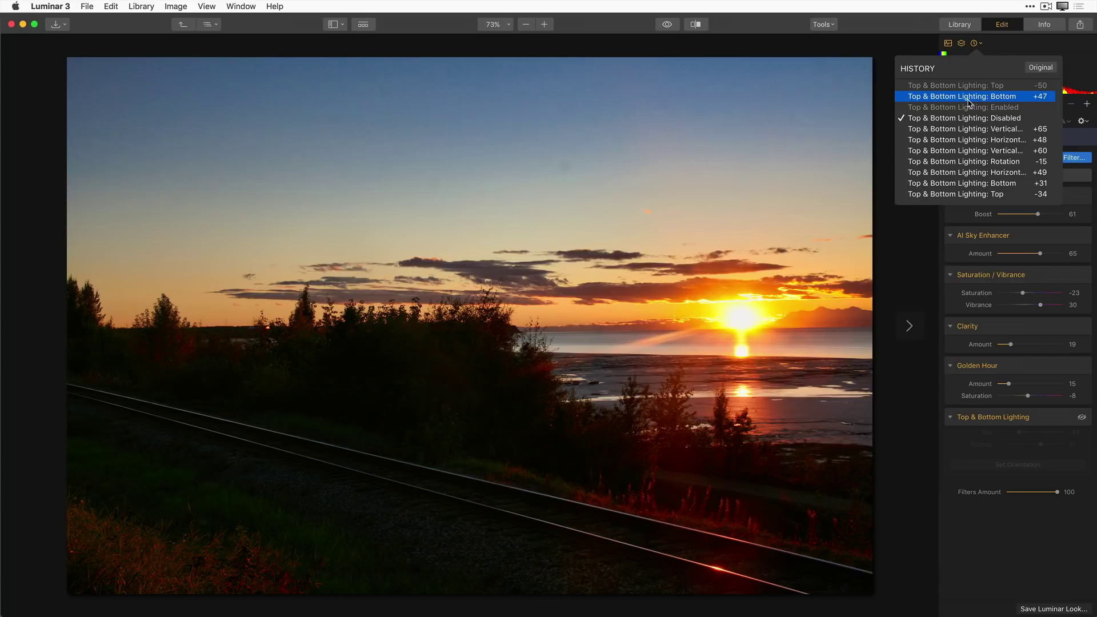
Revert the sunset photo to its Original state through the edit history
scroll(971, 123, "down", 1)
scroll(964, 120, "up", 1)
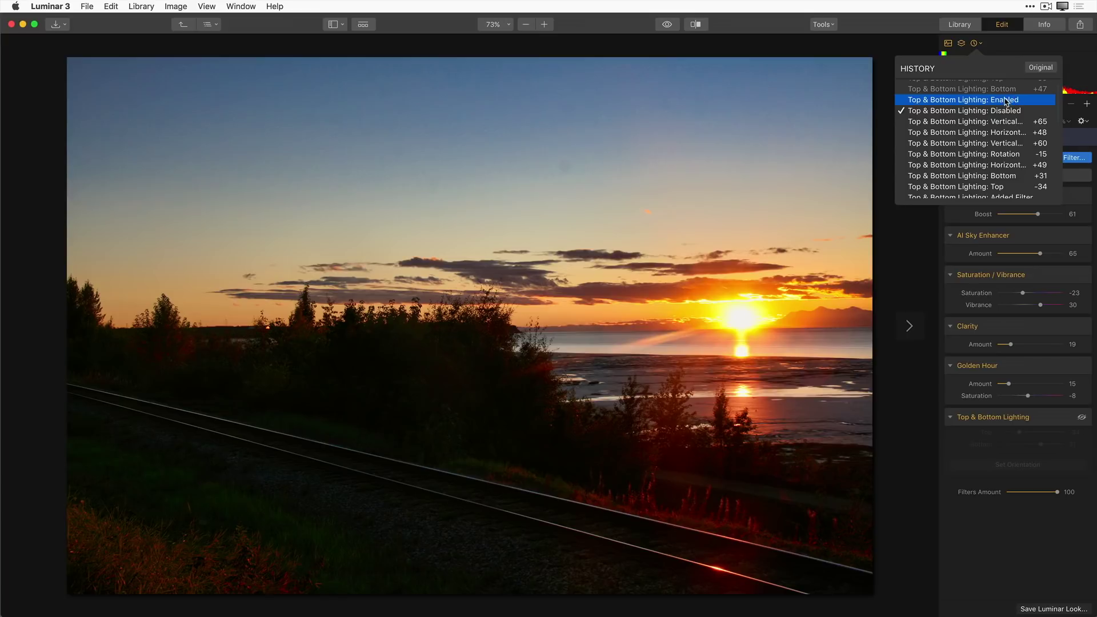
scroll(1008, 114, "up", 1)
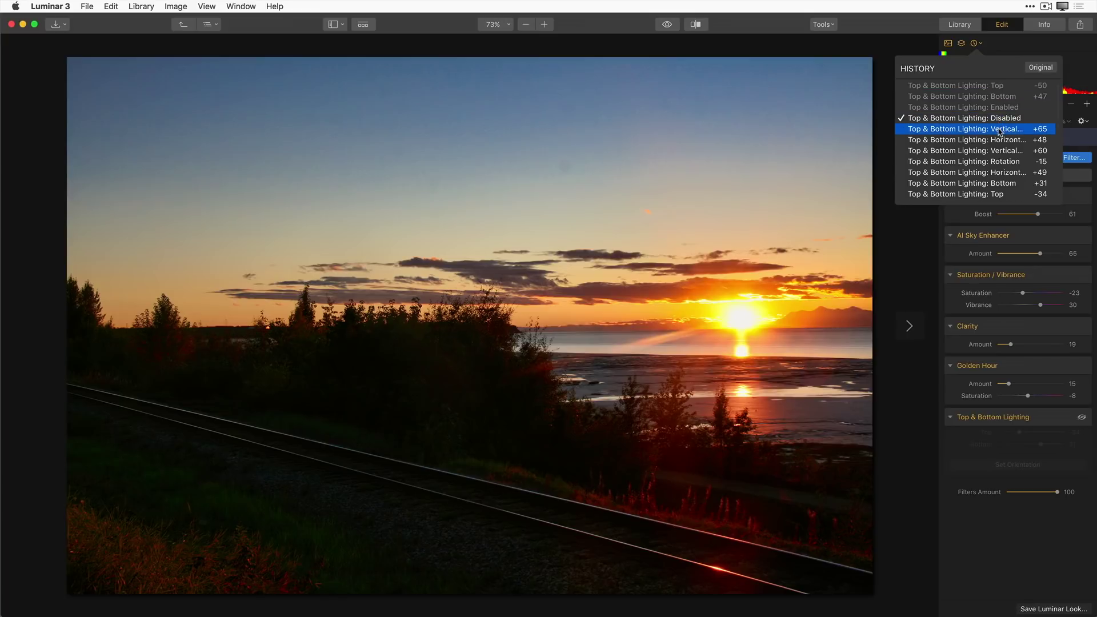
left_click(1040, 67)
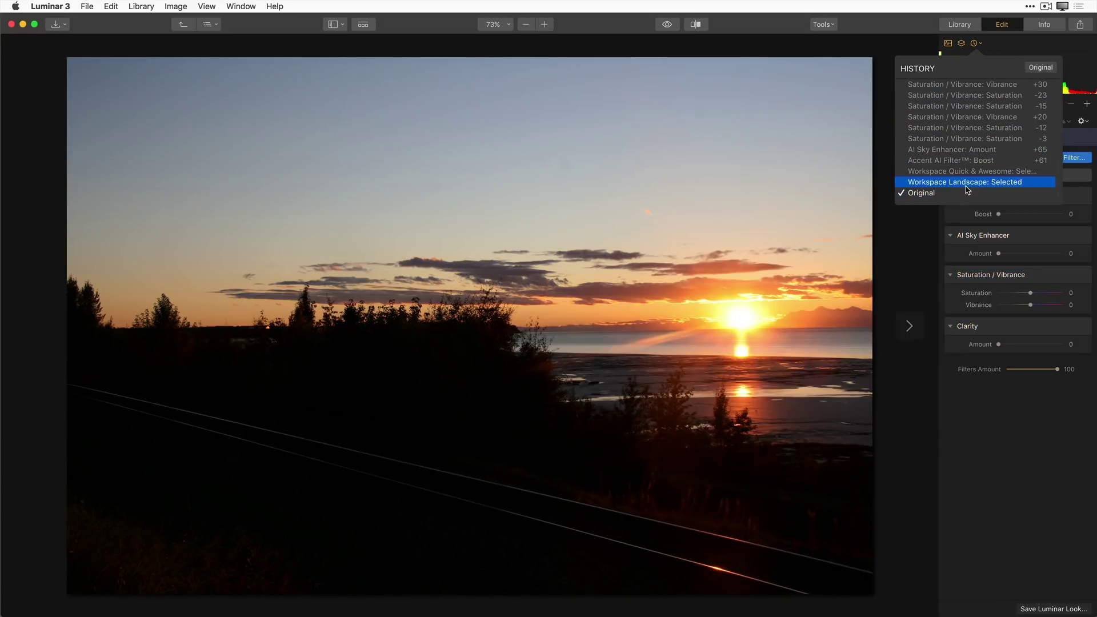
Restore the sunset photo to its most recent history state, Top & Bottom Lighting: Top -50, and close the history
scroll(951, 143, "up", 5)
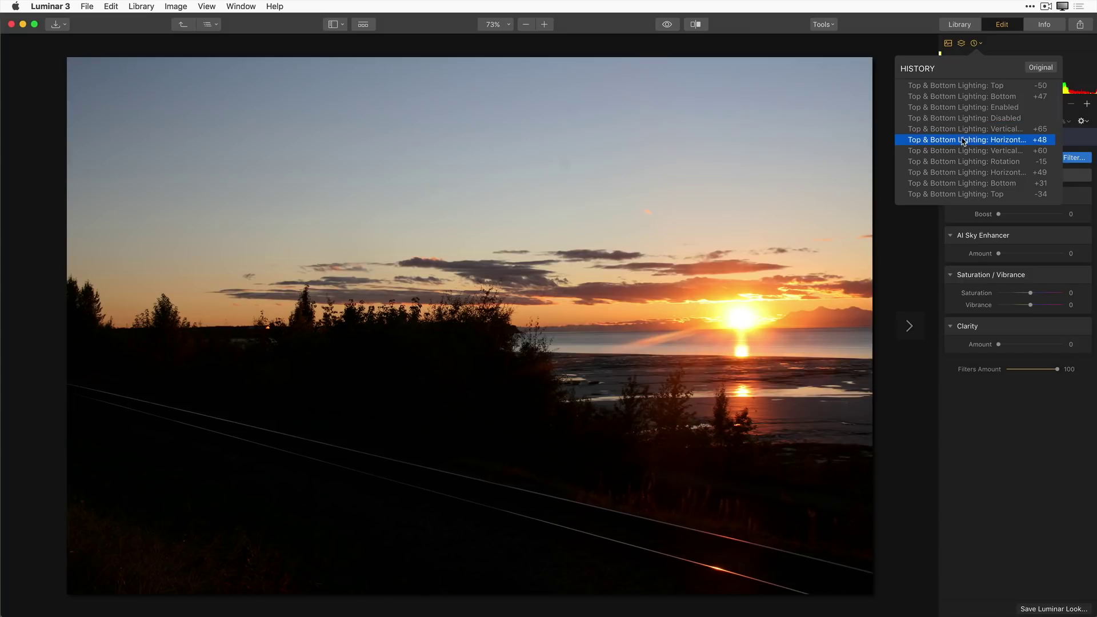
left_click(979, 86)
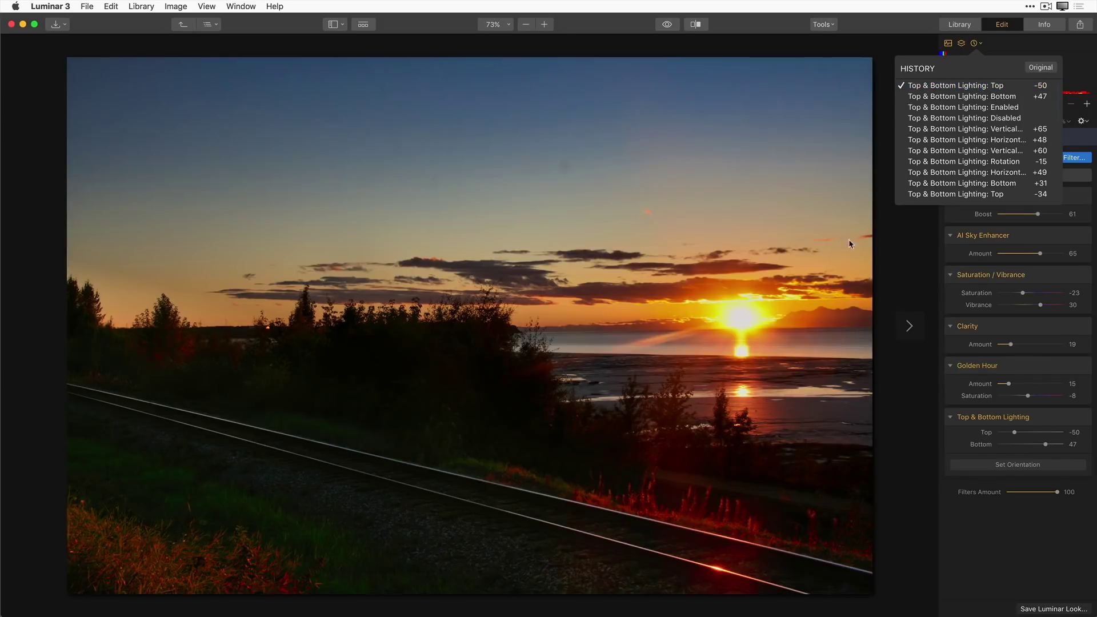
left_click(891, 247)
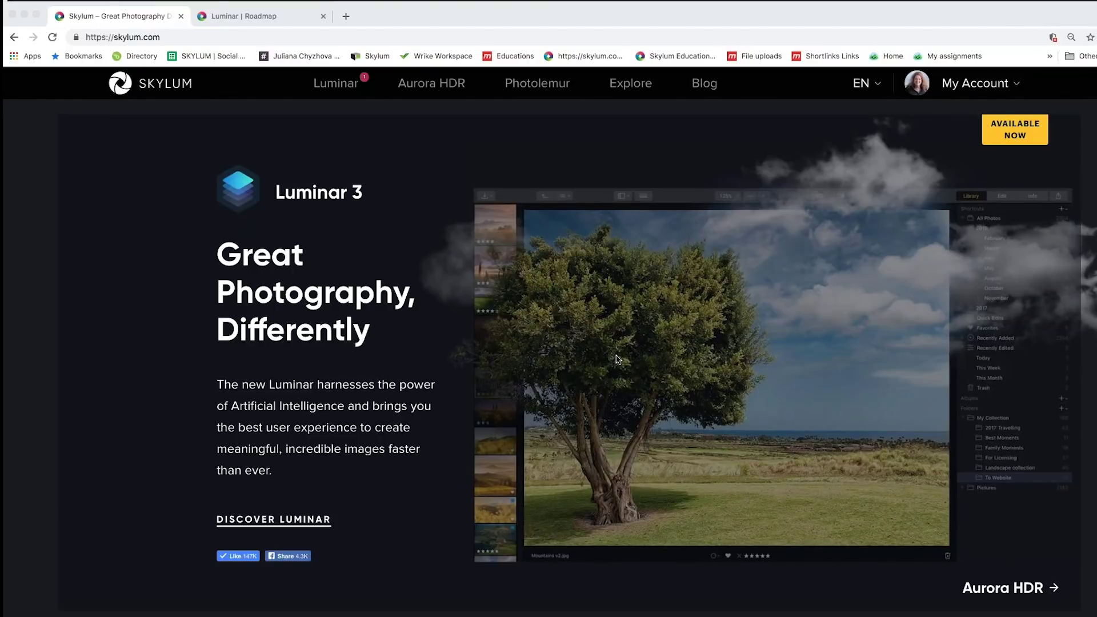
Switch to the Skylum website in Chrome and open the Luminar product page, followed by the Luminar Roadmap page
scroll(617, 358, "down", 1)
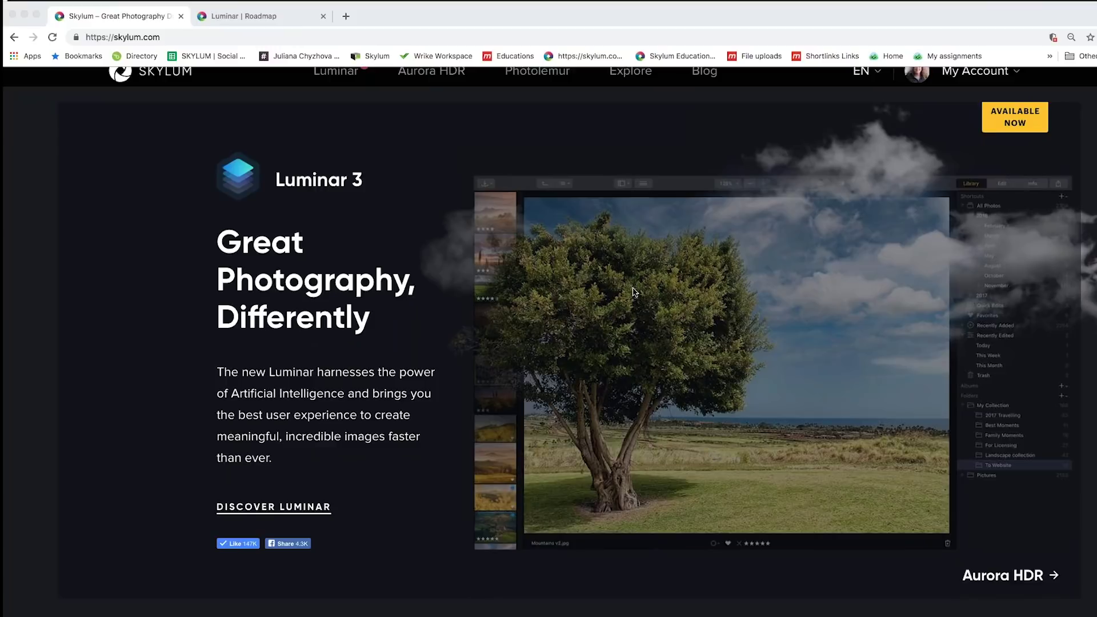
scroll(632, 292, "up", 1)
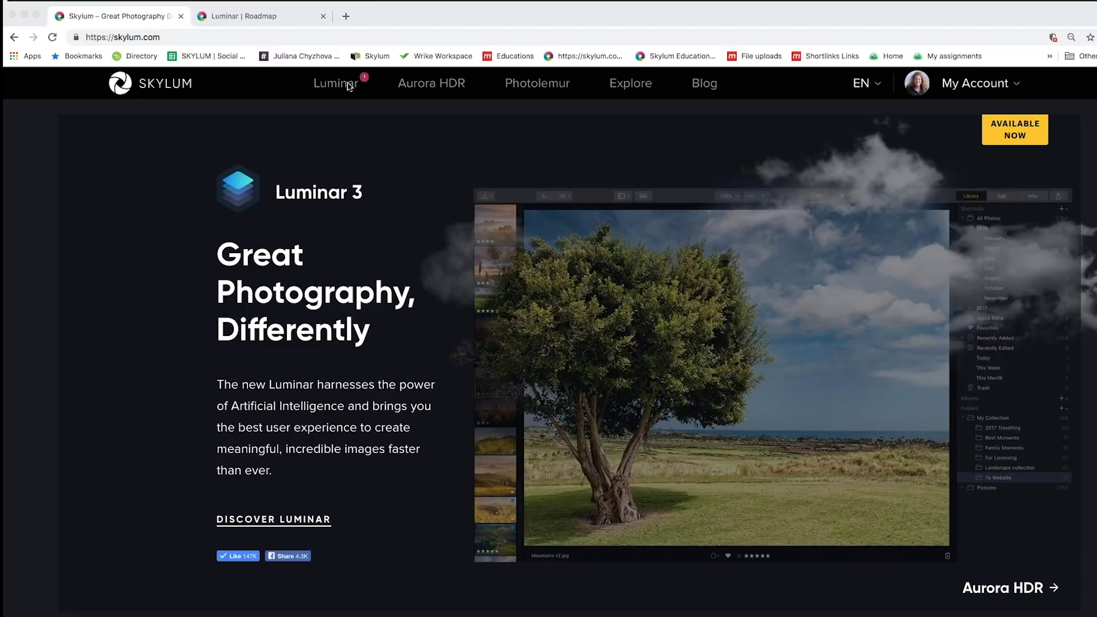
left_click(350, 161)
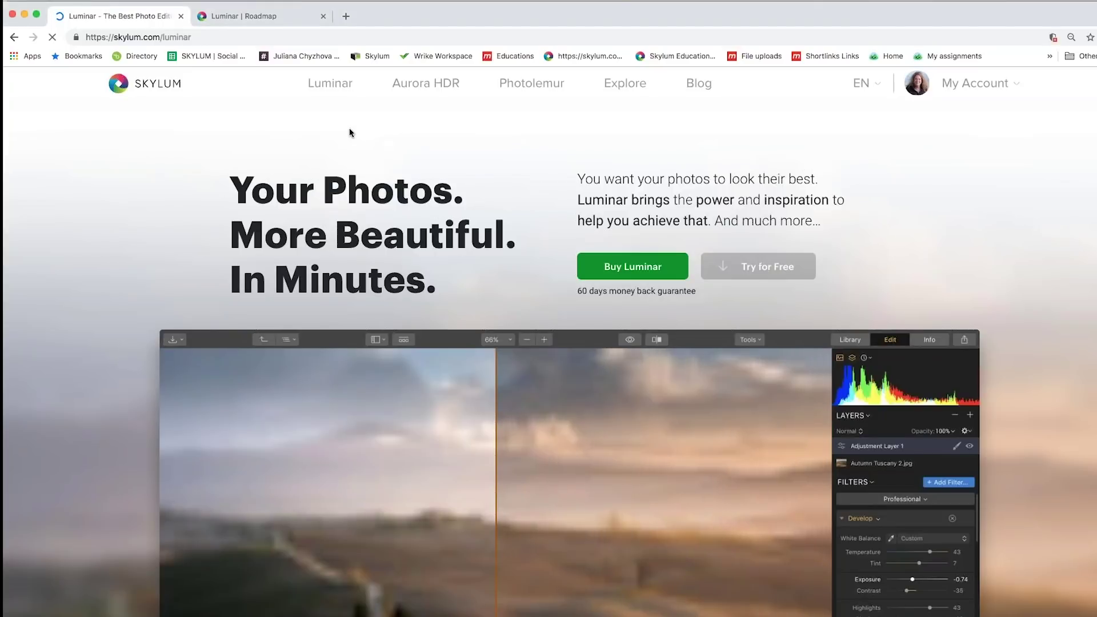
mouse_move(340, 90)
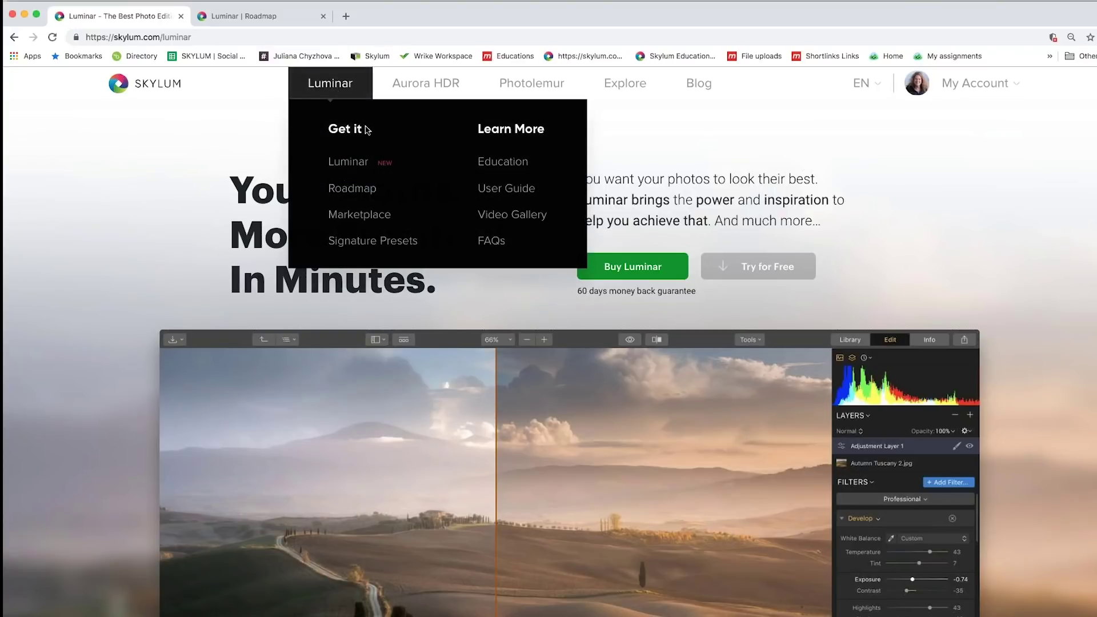
left_click(365, 189)
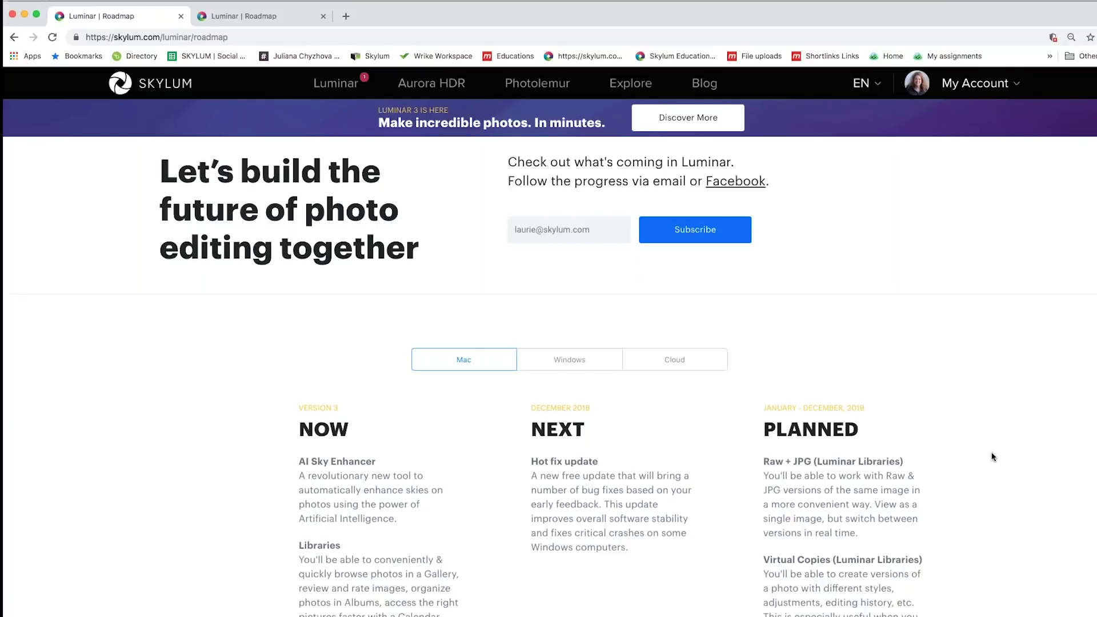
Examine the Now, Next and Planned feature columns of the Mac roadmap
scroll(992, 456, "down", 1)
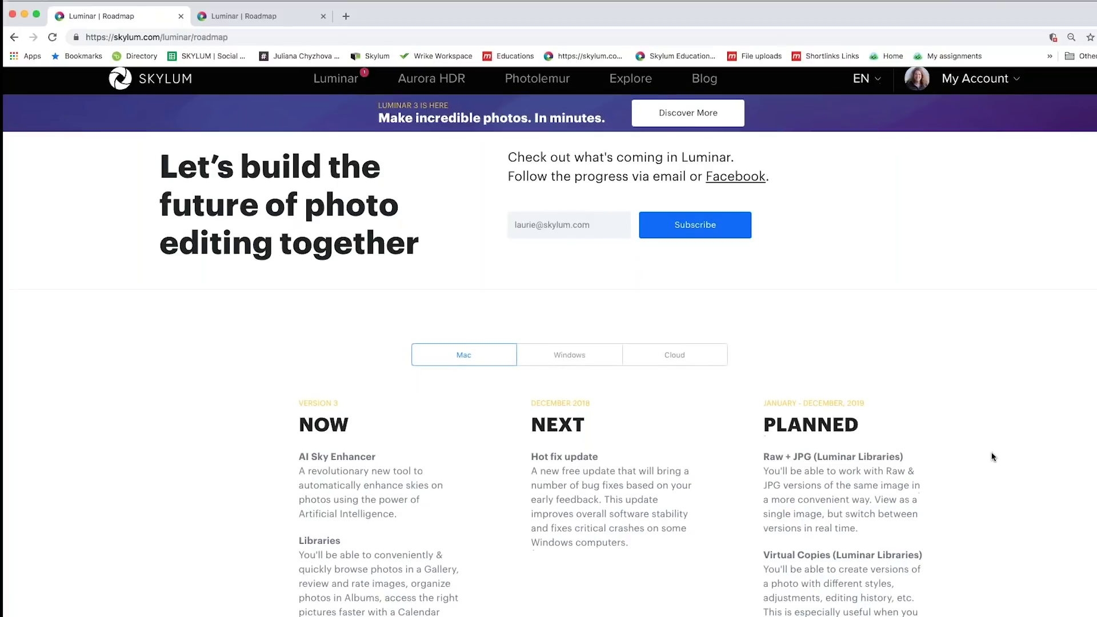
scroll(992, 456, "down", 3)
scroll(993, 456, "down", 5)
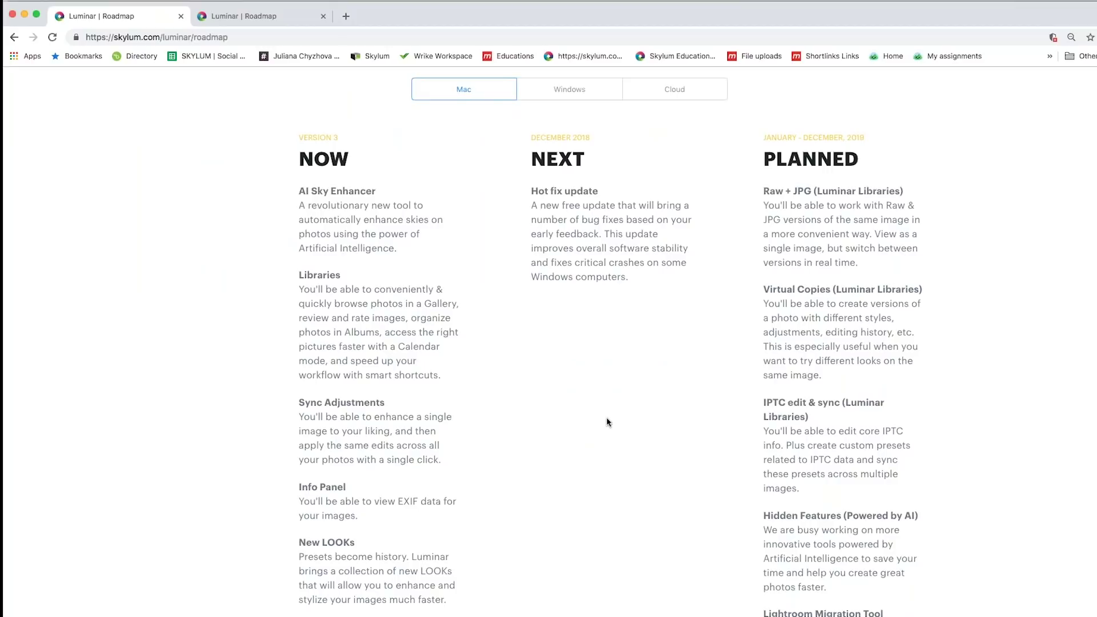
scroll(606, 417, "down", 1)
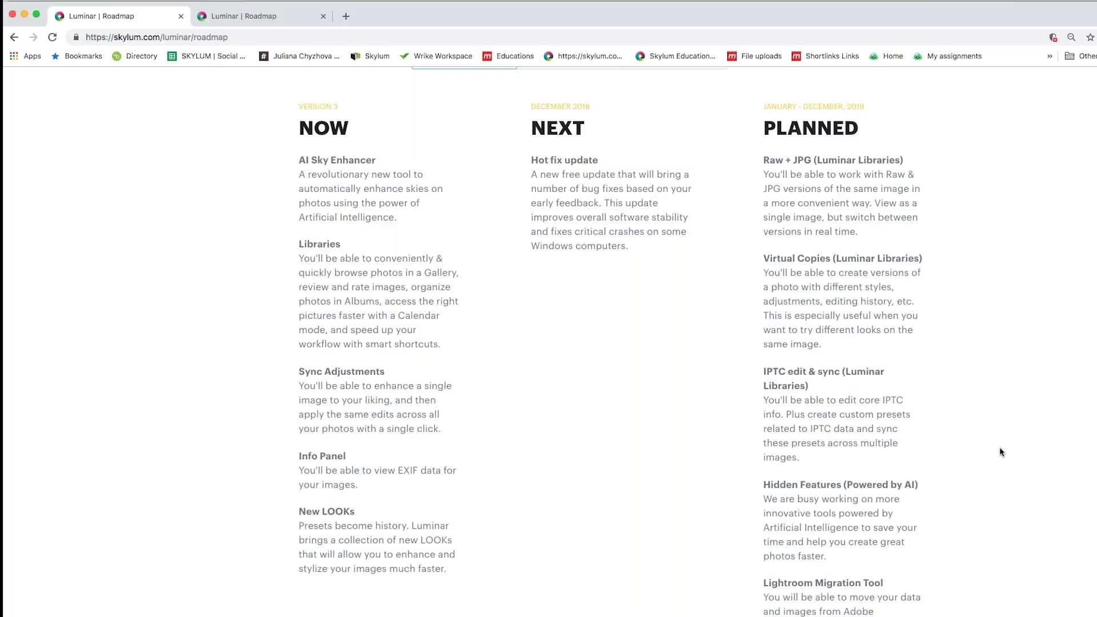
scroll(1034, 483, "down", 3)
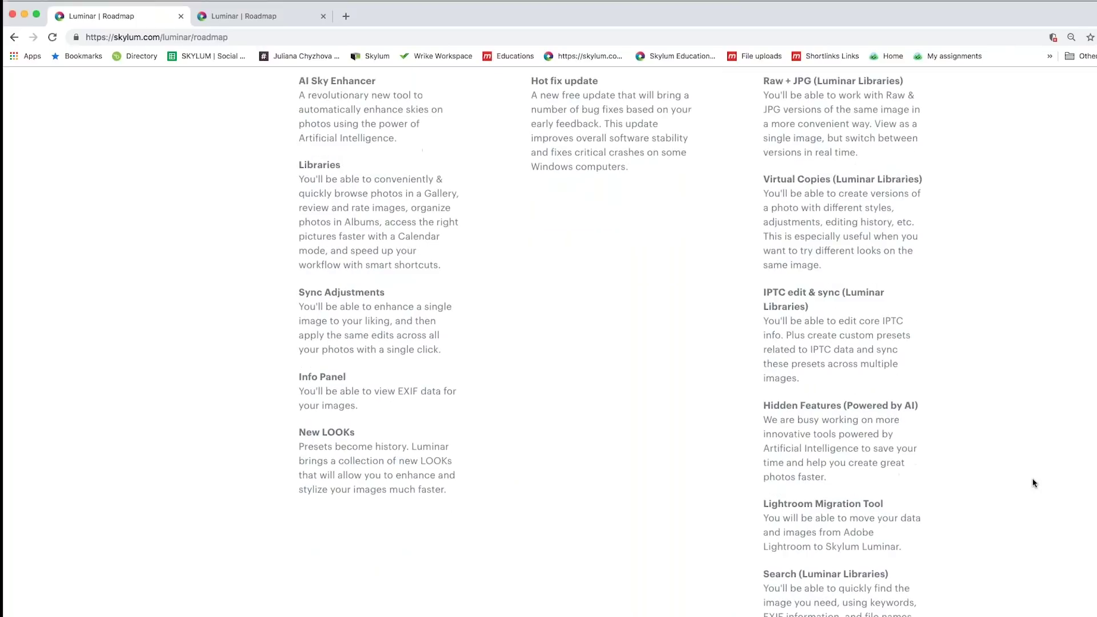
scroll(1034, 482, "up", 1)
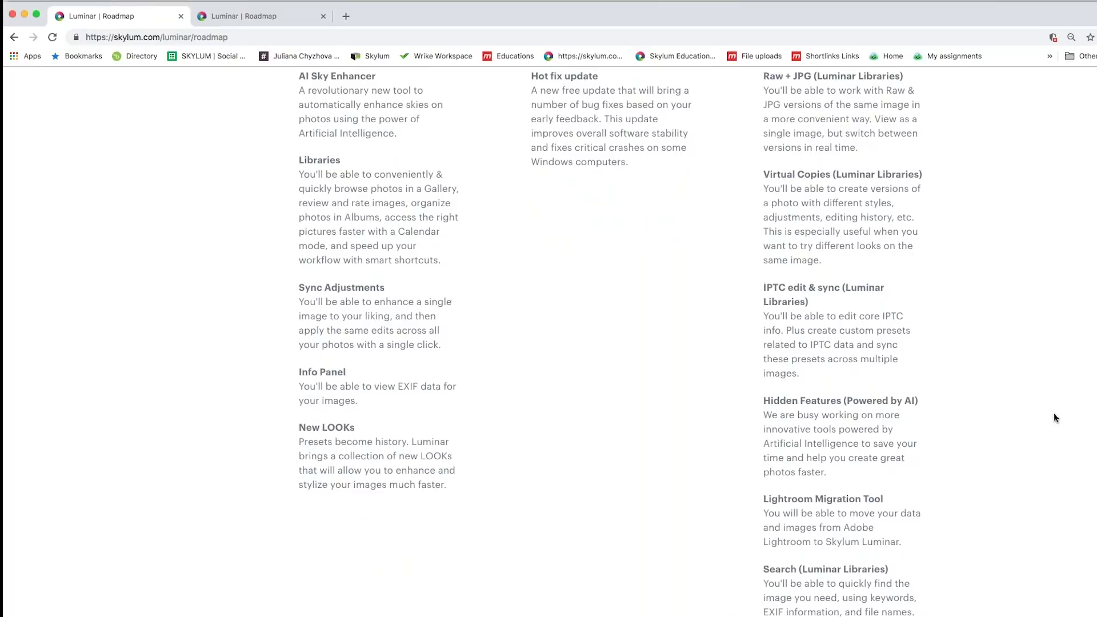
scroll(1054, 416, "up", 1)
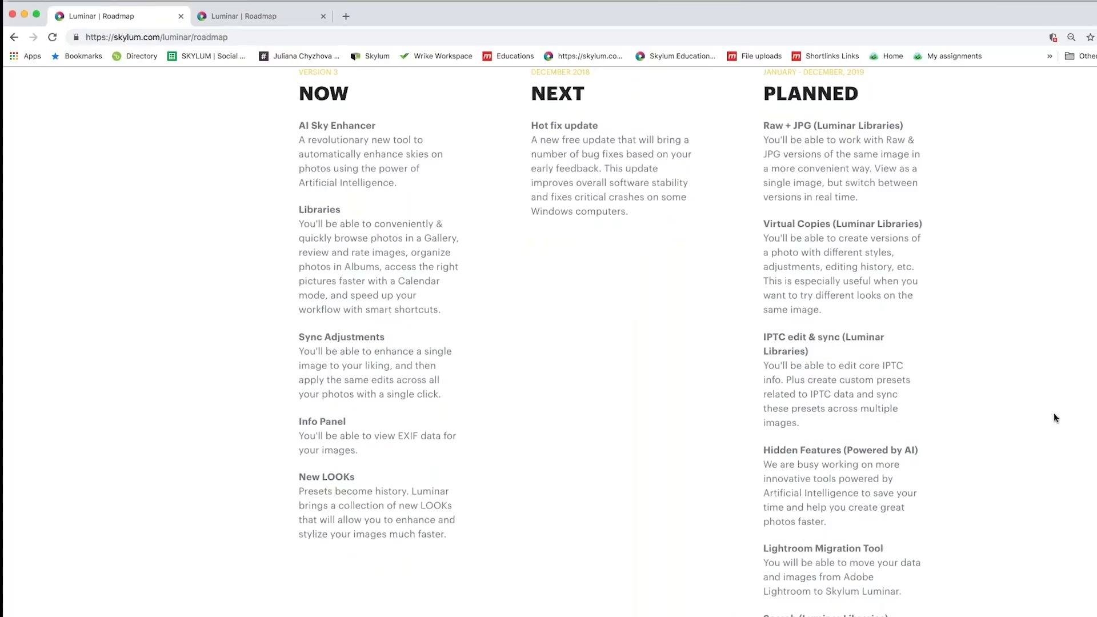
scroll(1055, 417, "up", 1)
scroll(1054, 414, "up", 2)
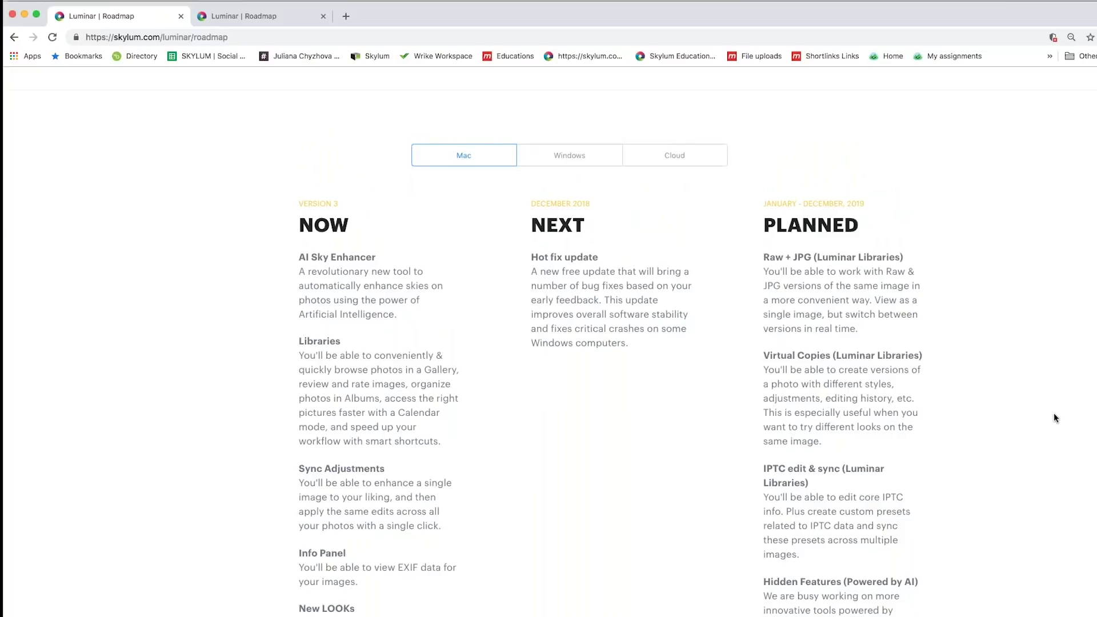
scroll(1053, 418, "up", 1)
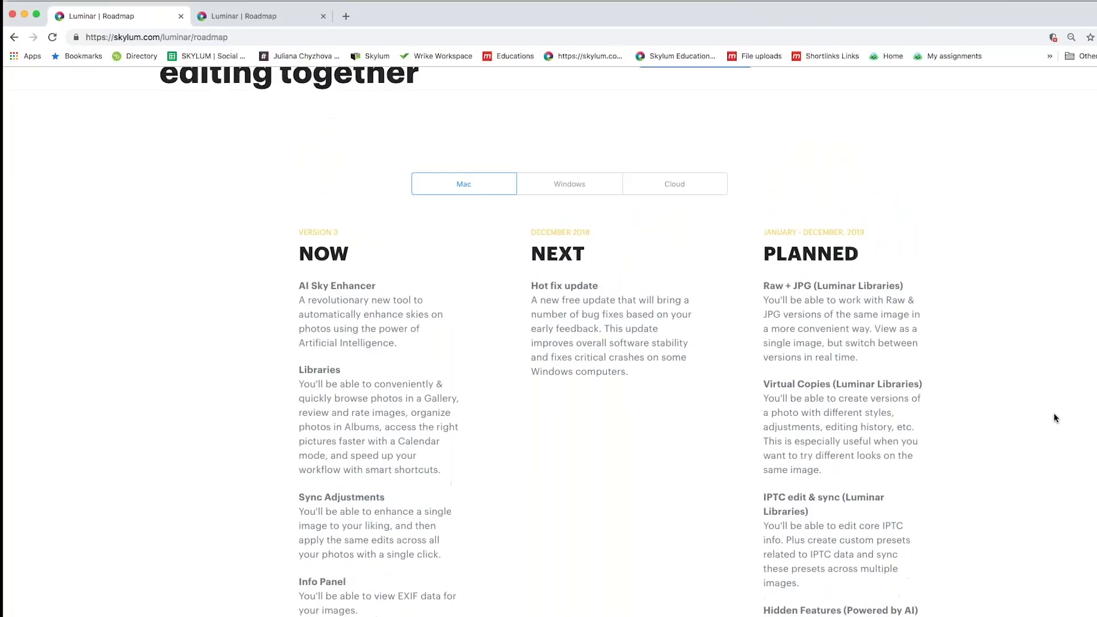
scroll(1053, 418, "up", 4)
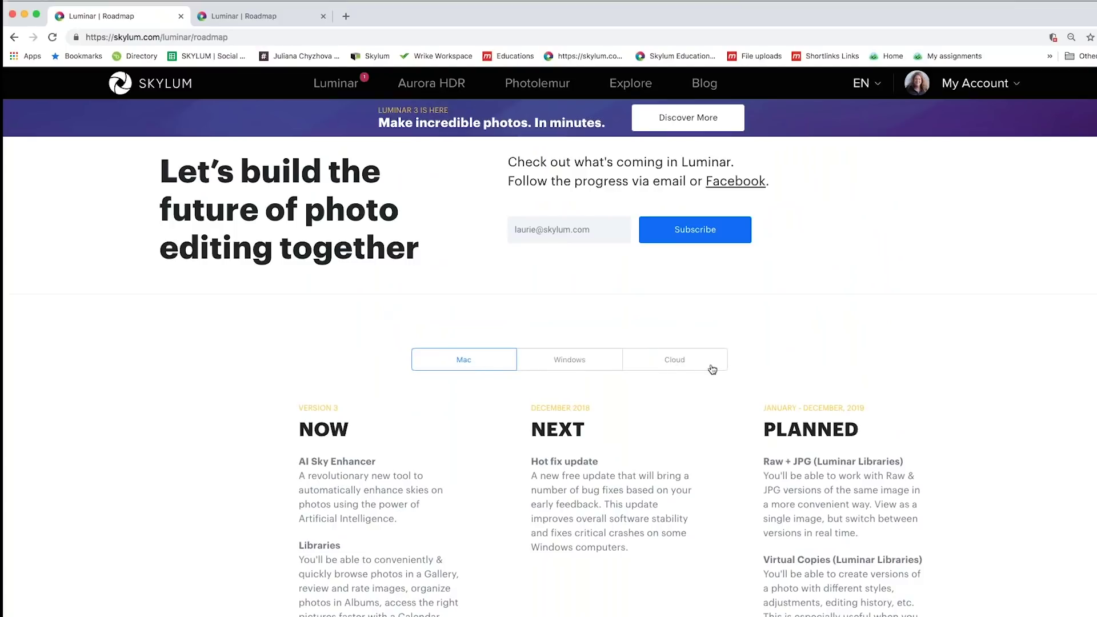
Open the Luminar User Guide and look through its welcome chapter and the full list of chapters
mouse_move(333, 84)
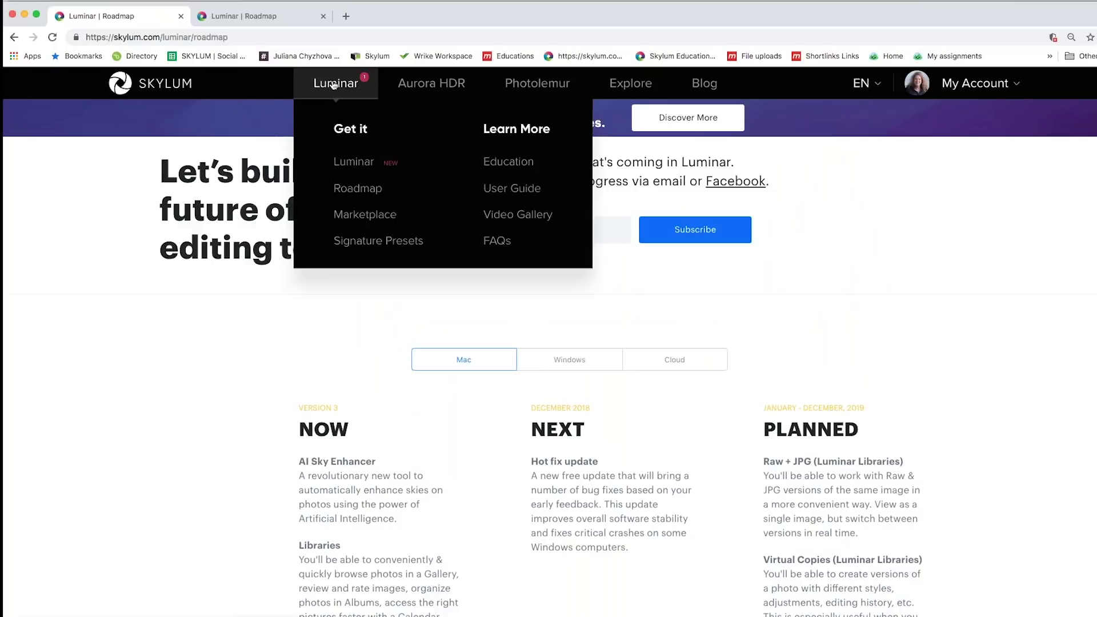
left_click(522, 190)
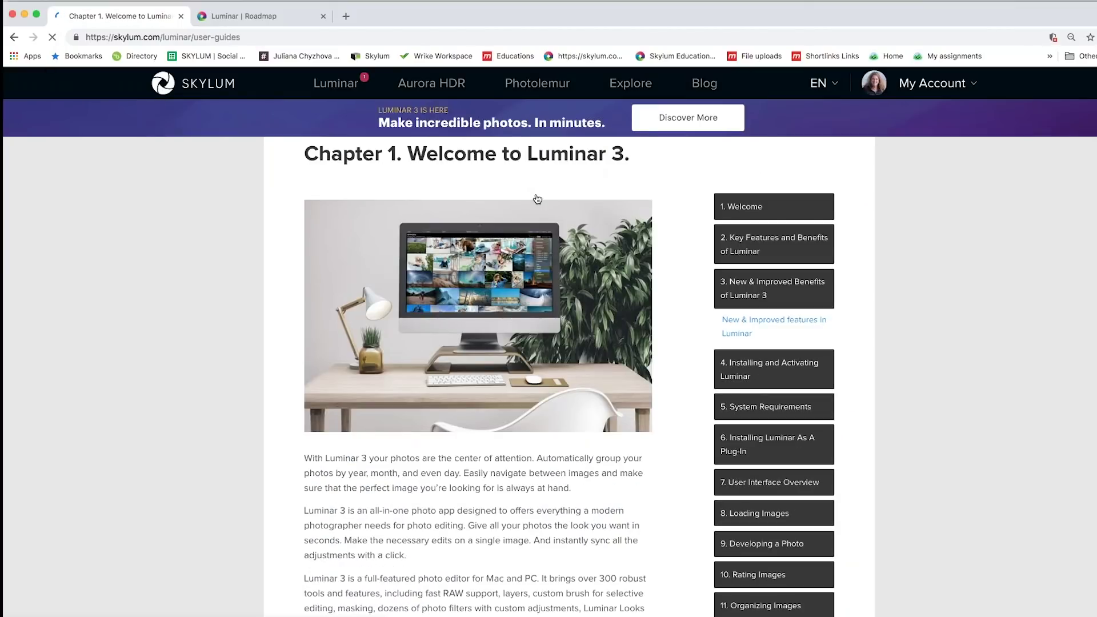
scroll(870, 406, "down", 2)
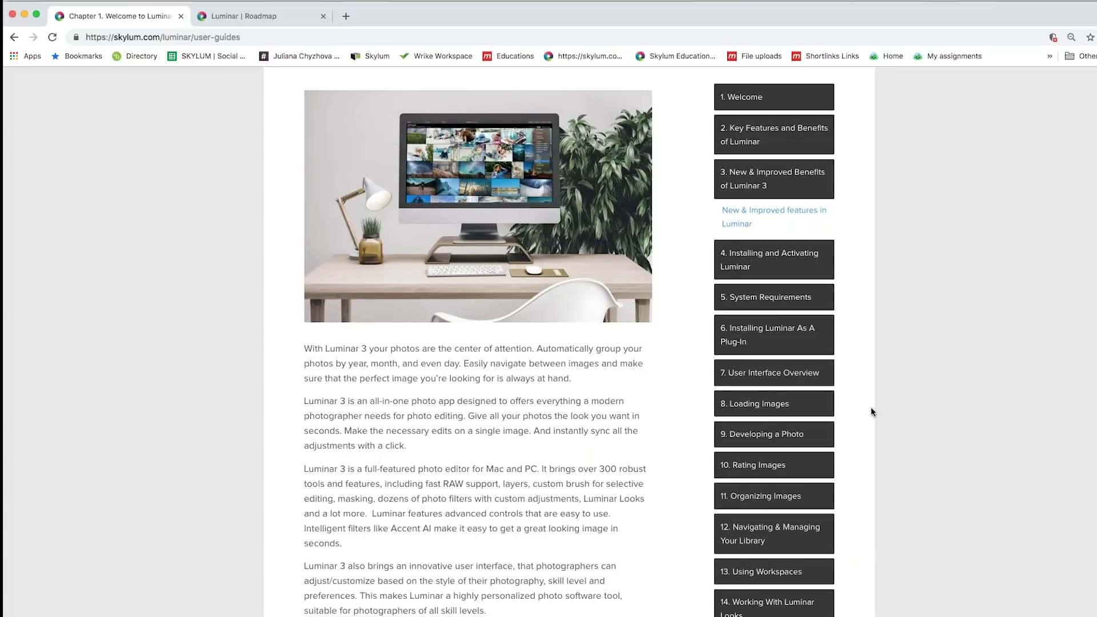
scroll(871, 408, "up", 2)
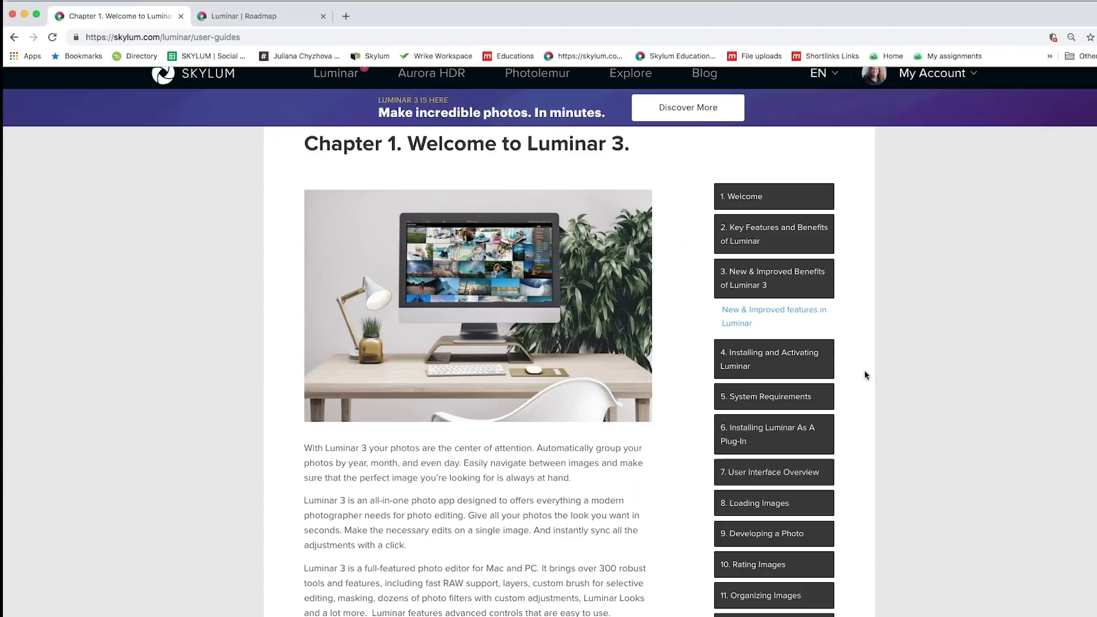
scroll(866, 374, "down", 1)
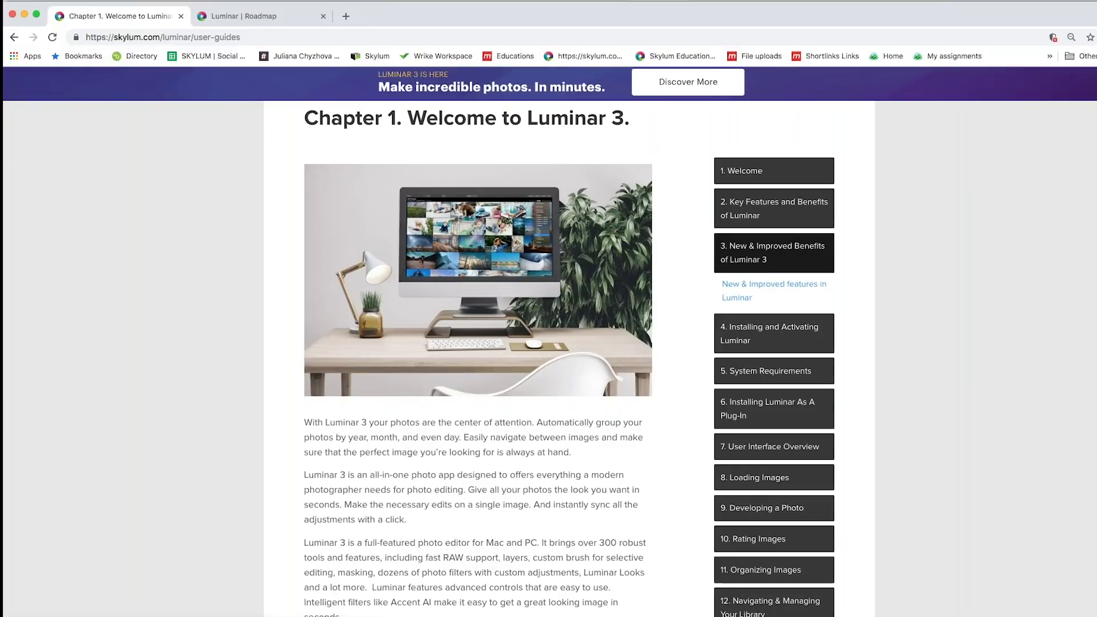
scroll(842, 345, "down", 2)
scroll(842, 345, "down", 6)
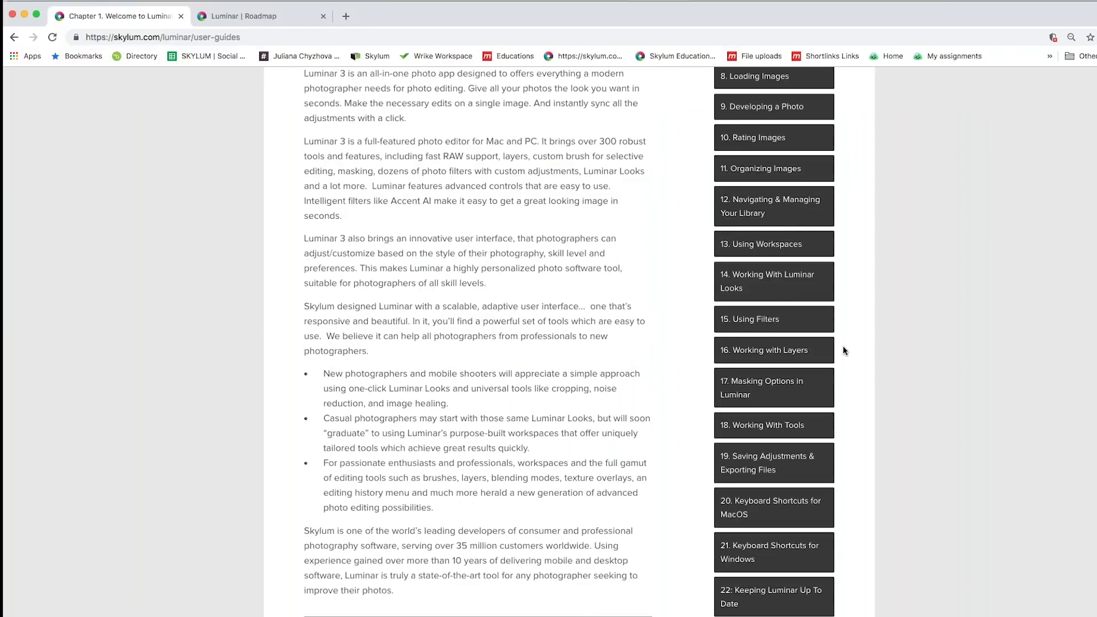
scroll(842, 345, "down", 1)
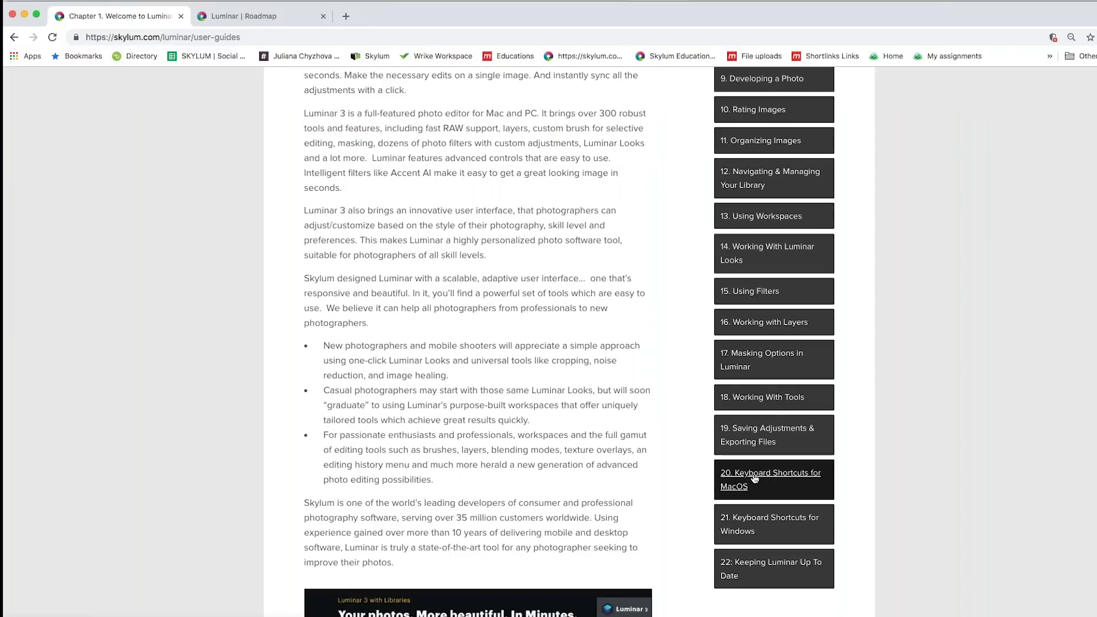
Open Chapter 20, Keyboard Shortcuts for MacOS, in the user guide and review the listed shortcuts
left_click(750, 478)
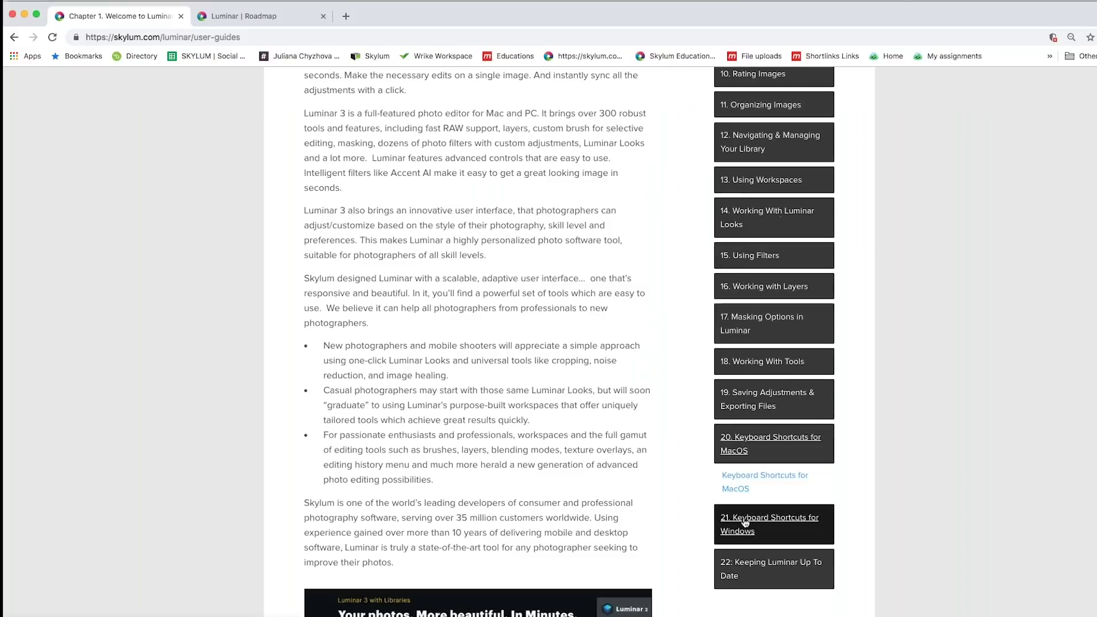
left_click(763, 477)
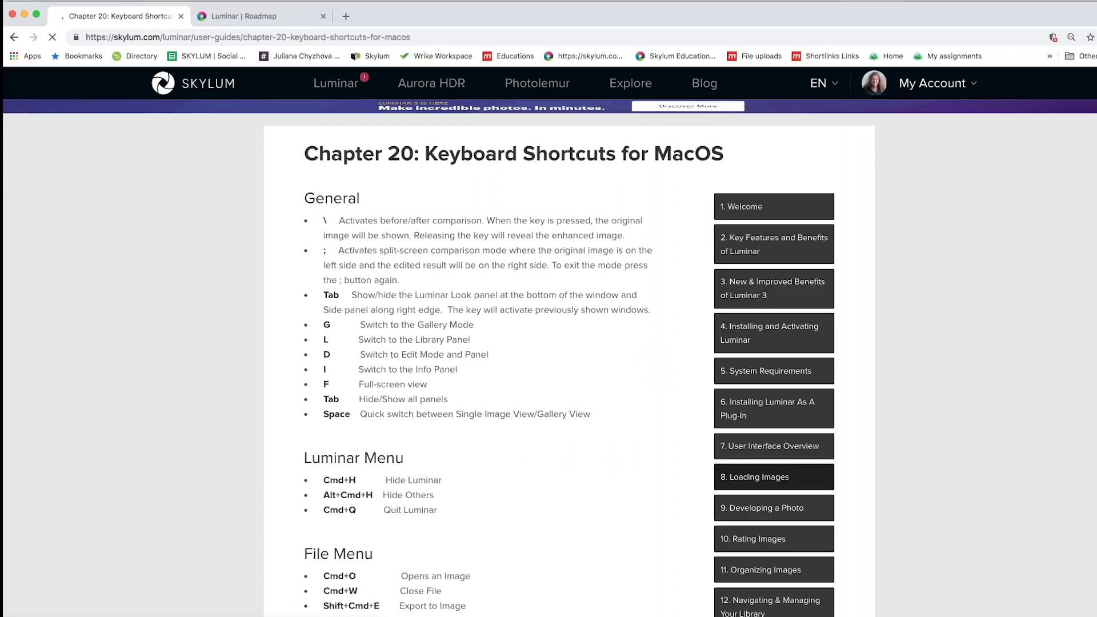
scroll(558, 568, "down", 8)
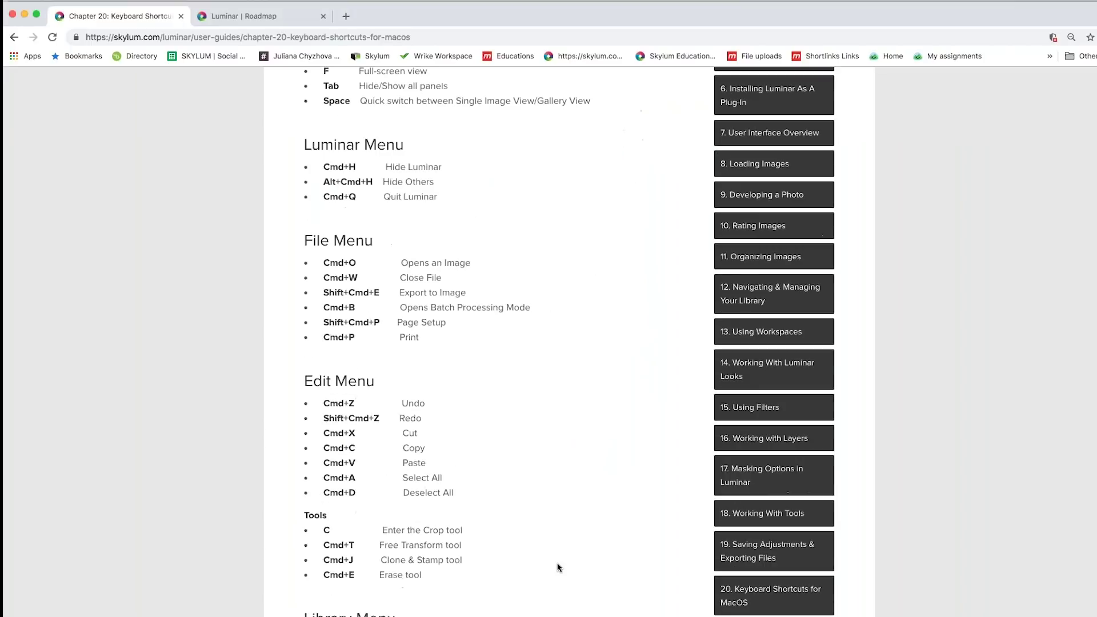
scroll(558, 568, "up", 5)
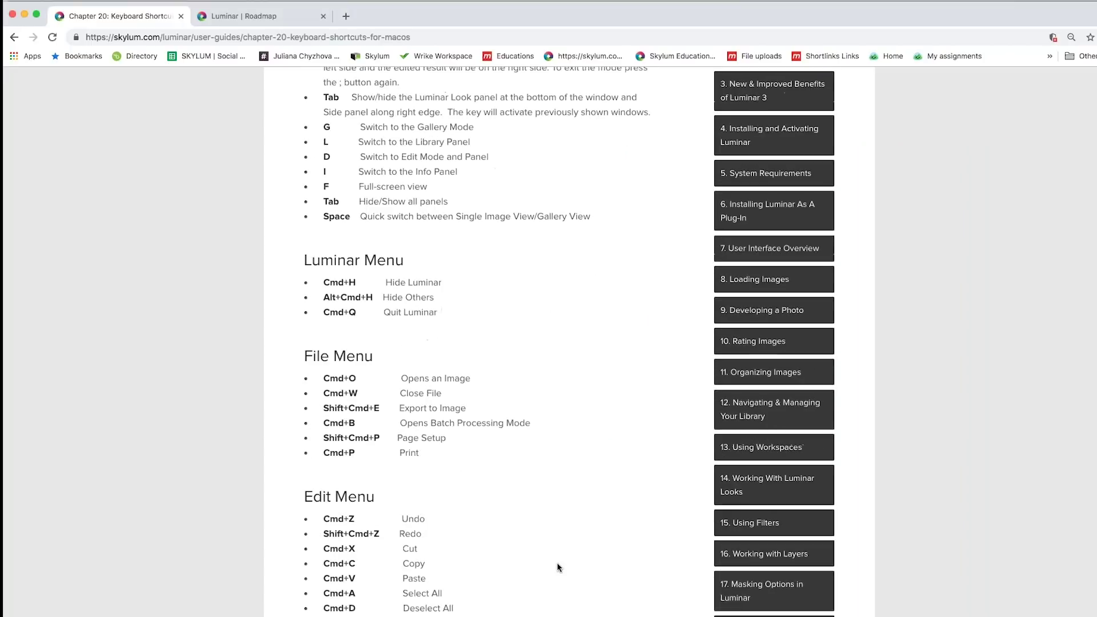
scroll(558, 567, "up", 5)
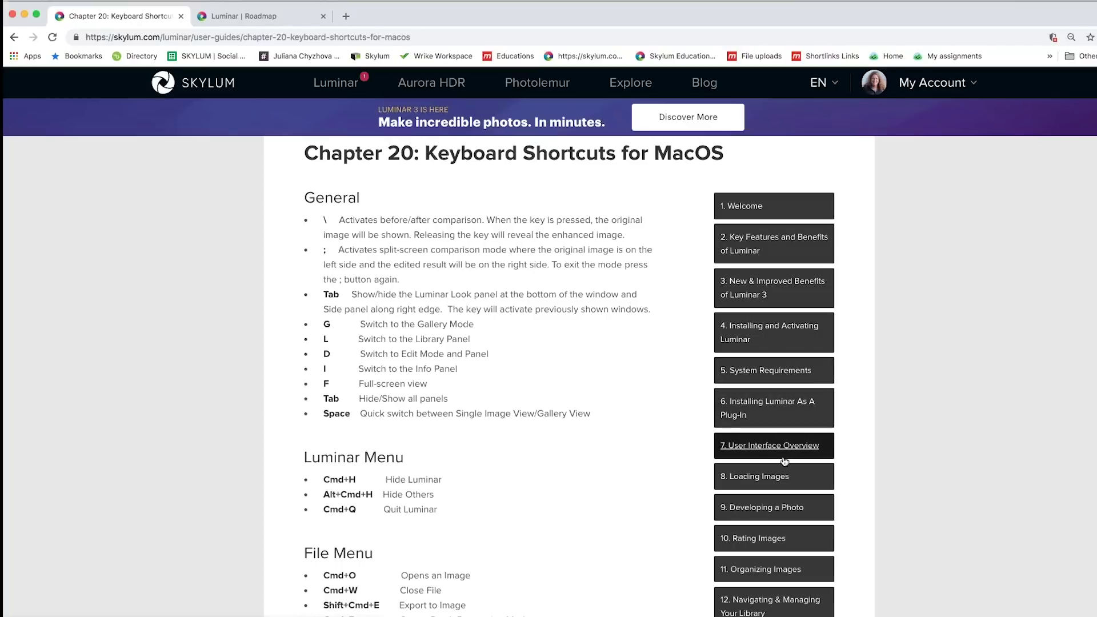
Open the Rating Images in the Single View article under Chapter 10 and read through its instructions
scroll(784, 461, "down", 1)
scroll(784, 461, "down", 2)
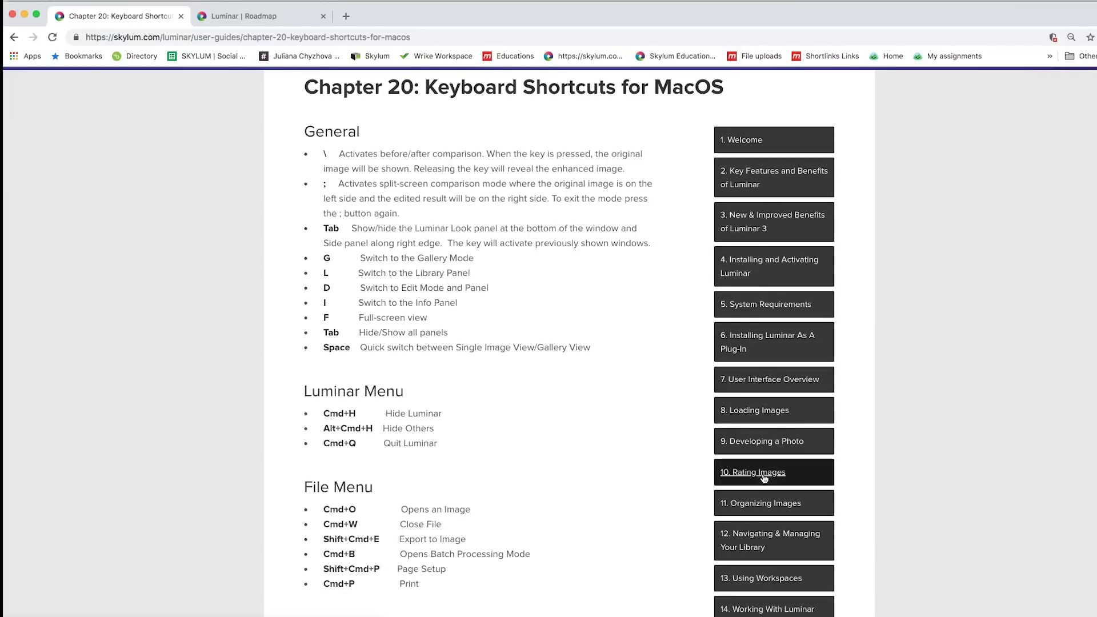
left_click(764, 478)
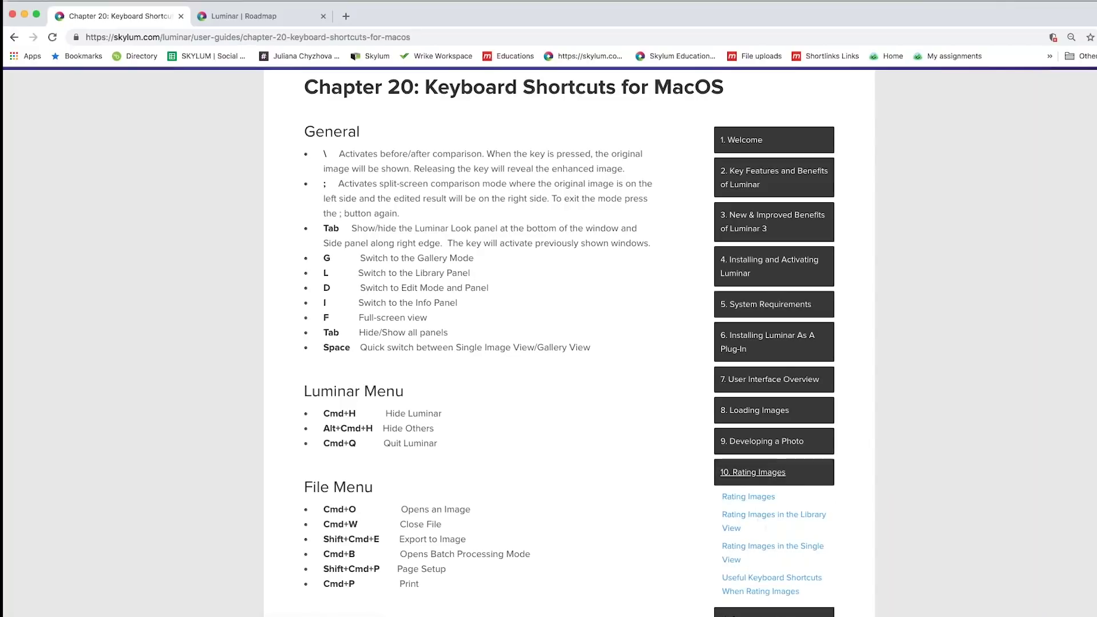
left_click(759, 547)
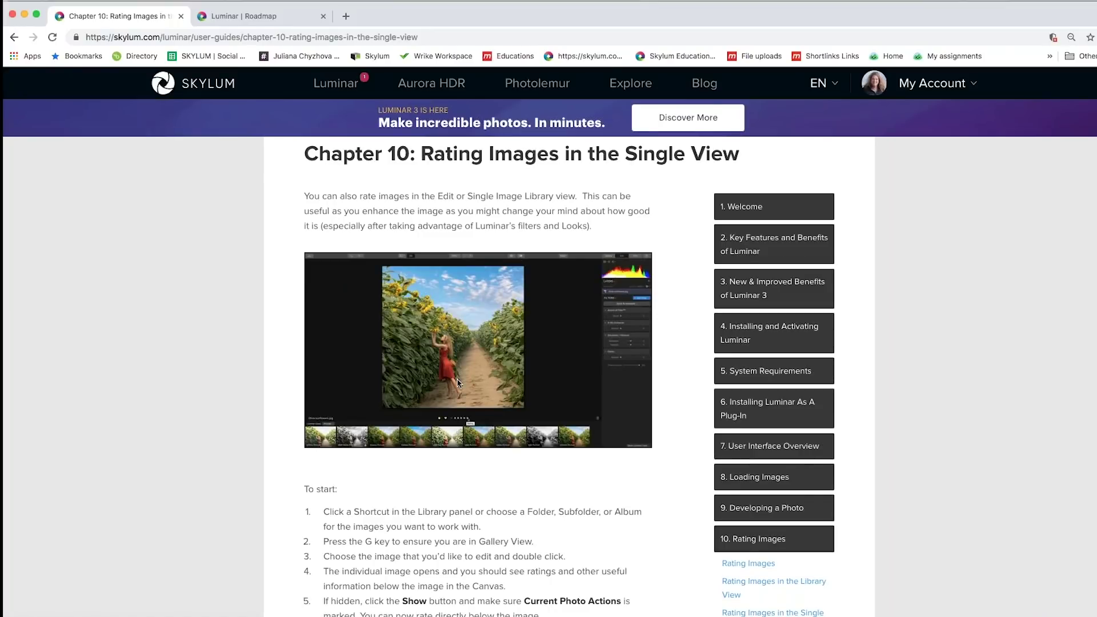
scroll(622, 552, "down", 3)
scroll(548, 342, "down", 4)
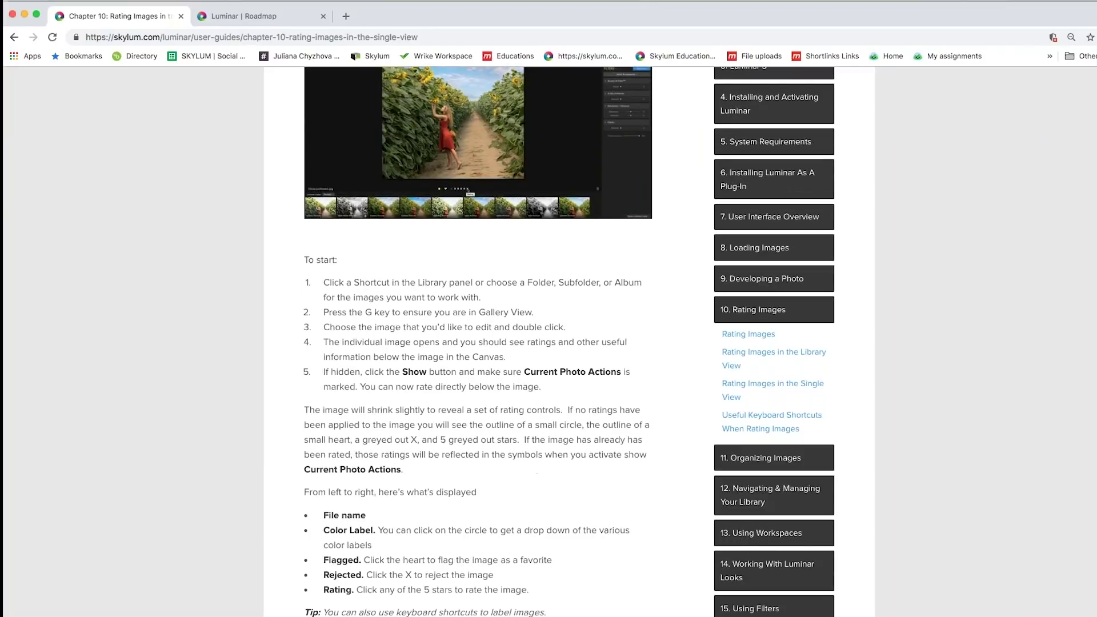
scroll(548, 343, "up", 7)
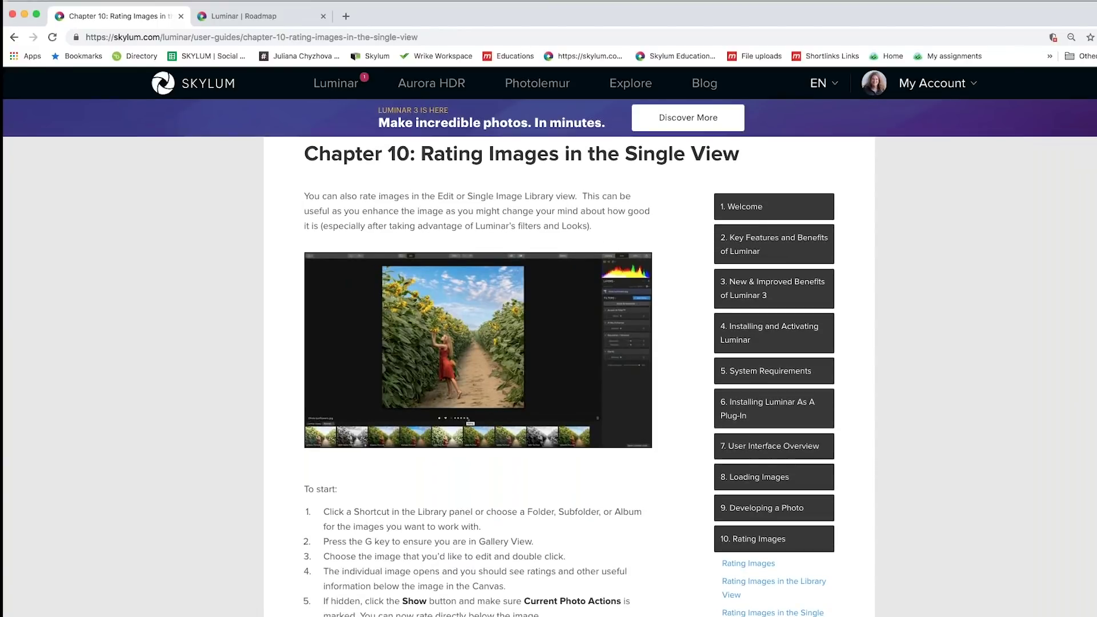
Open Skylum's webinars page and read the details of the upcoming event Luminar 3 - Making the Most of Libraries
mouse_move(331, 76)
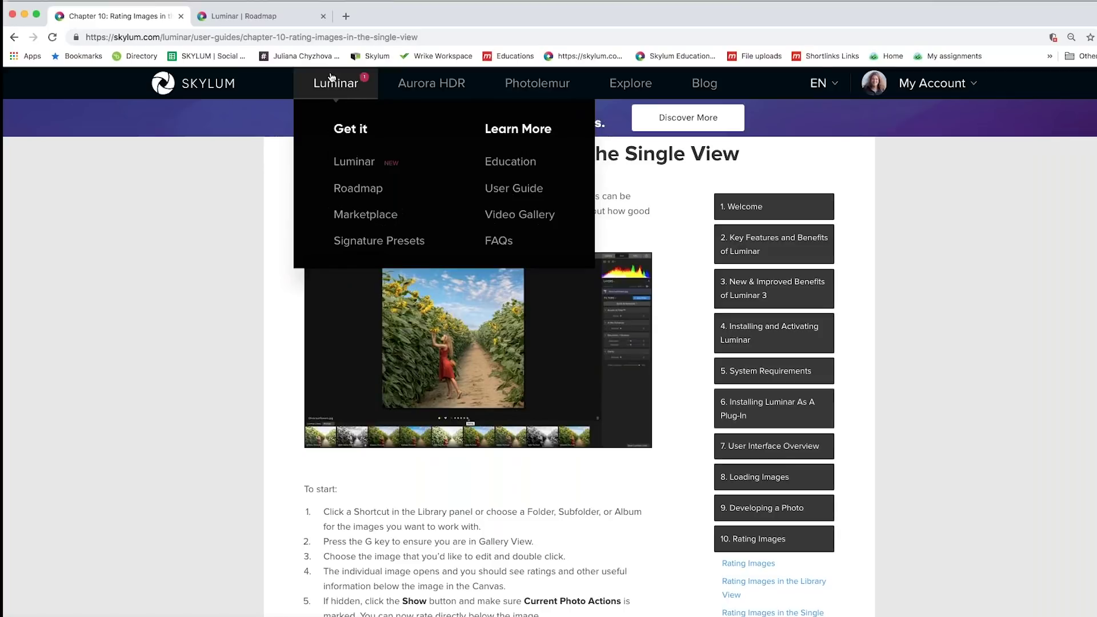
mouse_move(931, 86)
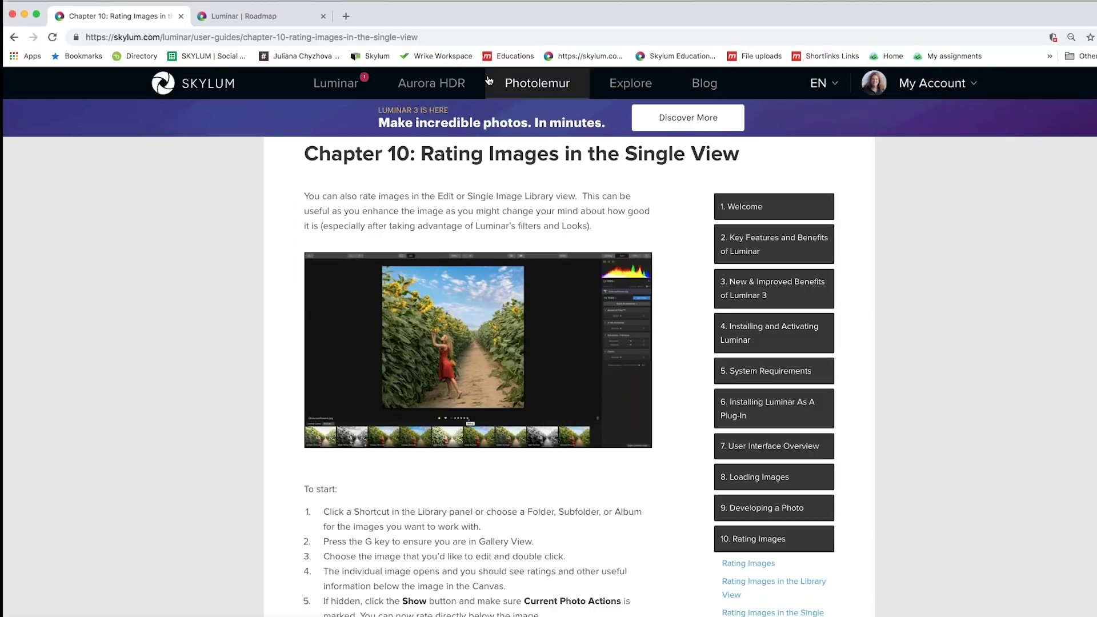
mouse_move(630, 82)
left_click(652, 125)
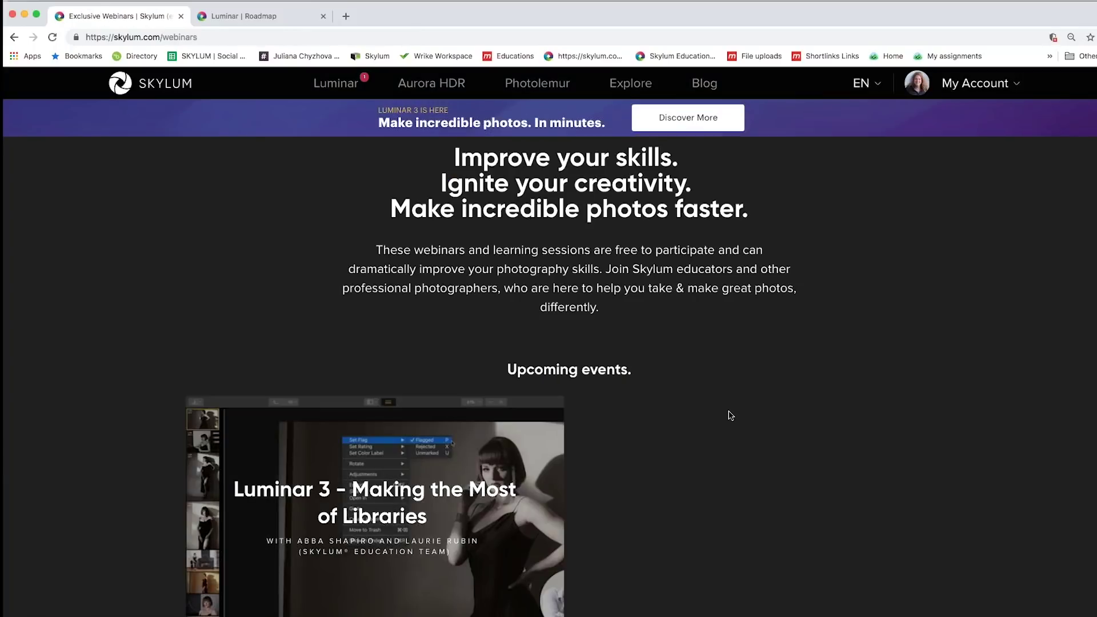
scroll(730, 416, "down", 5)
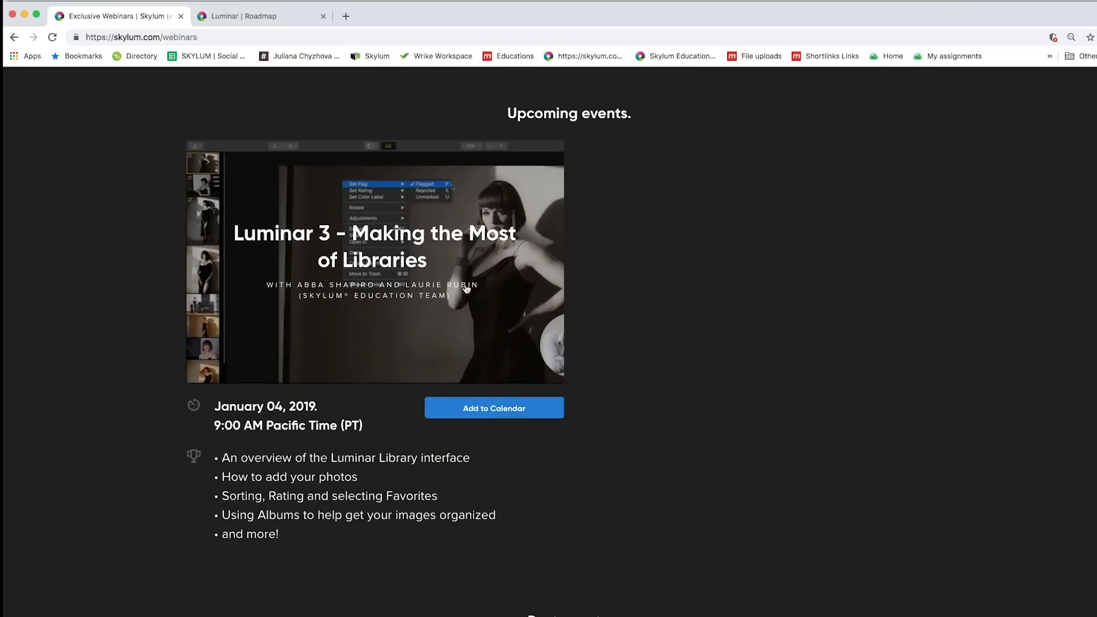
Look through the full list of past webinars under Past events, then switch away from the browser
scroll(466, 287, "down", 9)
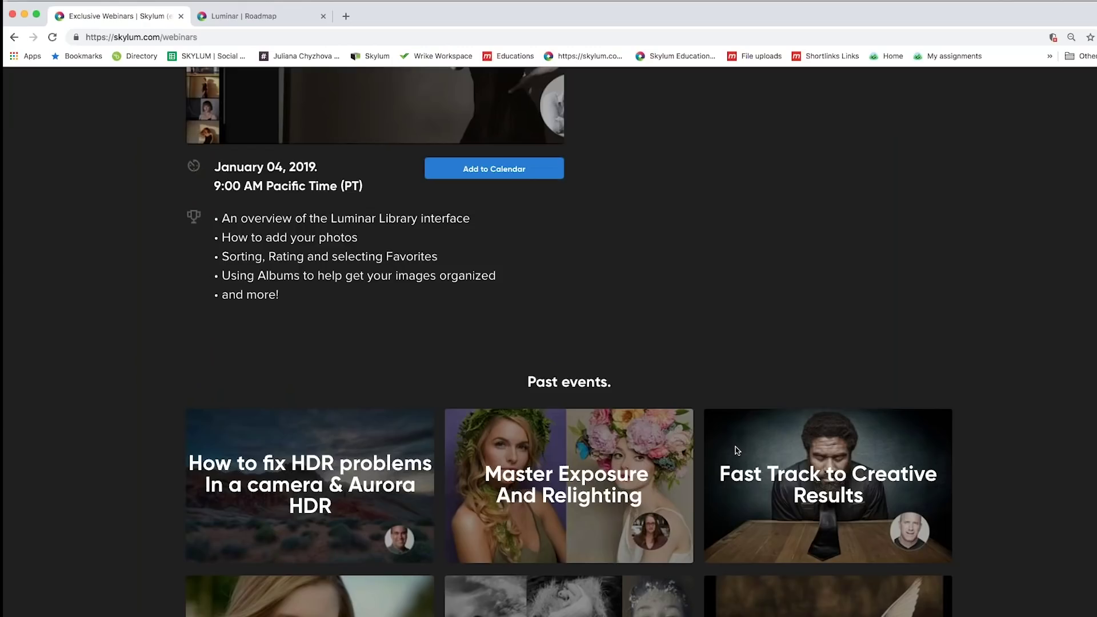
scroll(650, 501, "down", 2)
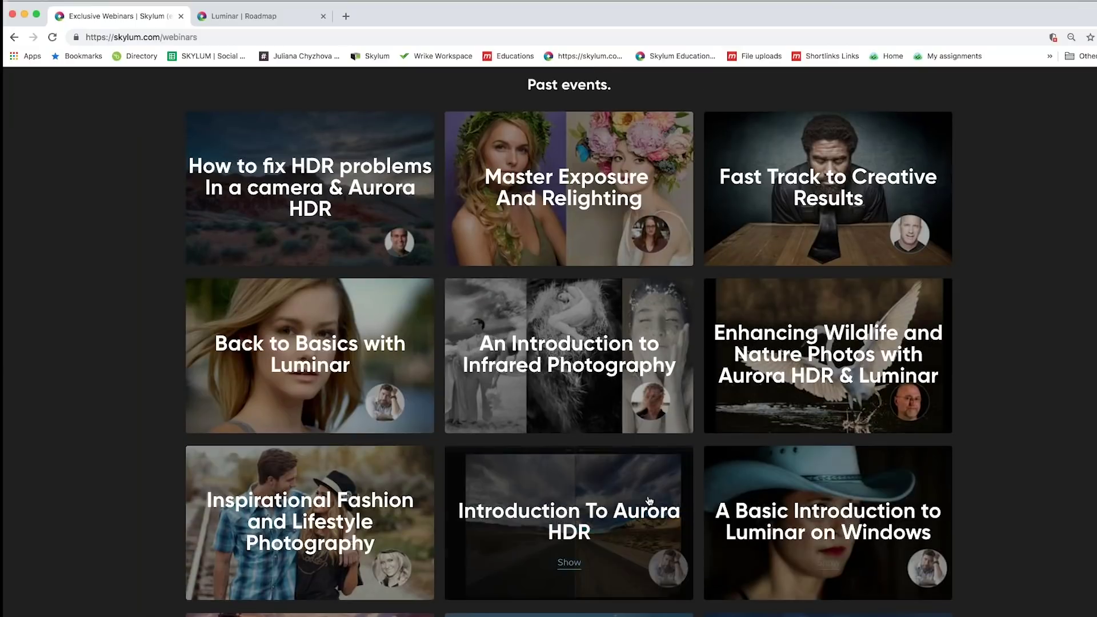
scroll(611, 576, "down", 5)
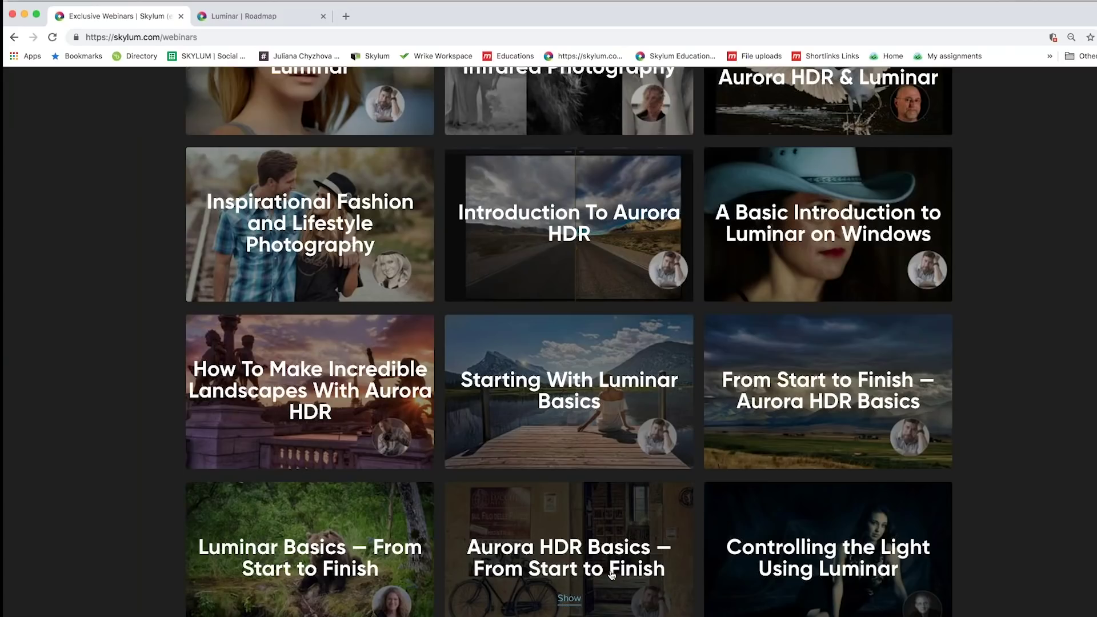
scroll(611, 574, "down", 7)
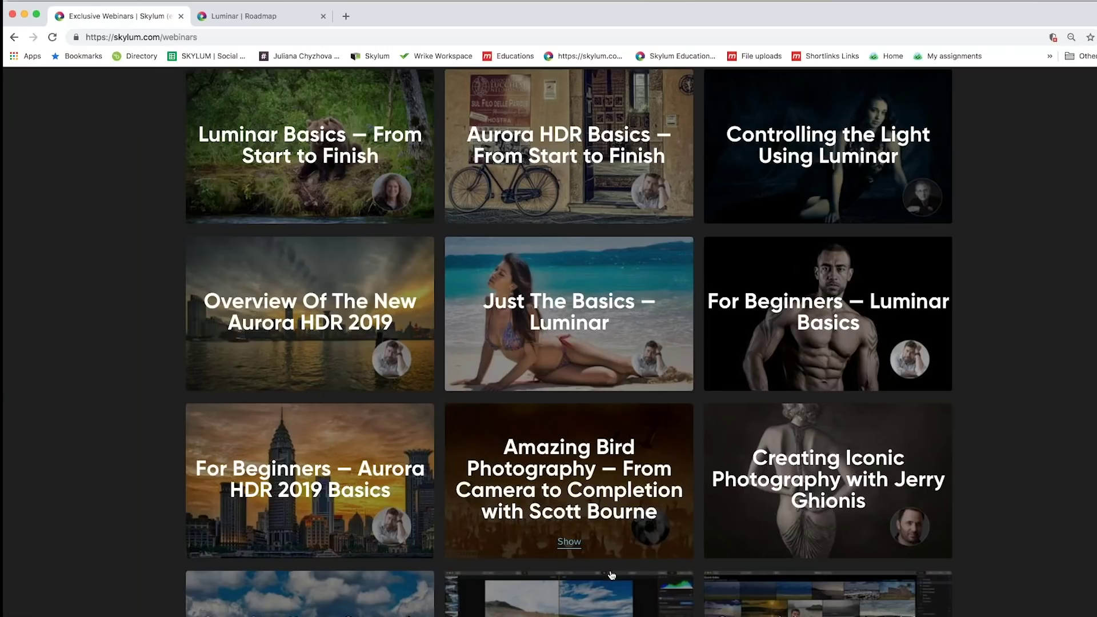
scroll(611, 574, "down", 4)
scroll(611, 574, "up", 1)
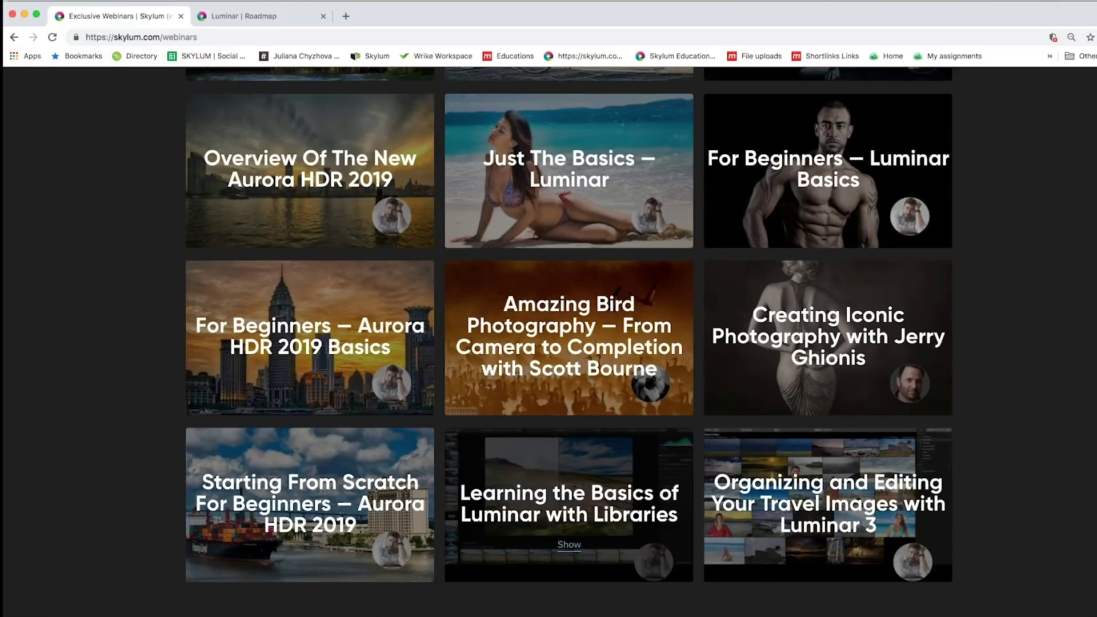
scroll(569, 549, "up", 2)
scroll(569, 549, "up", 10)
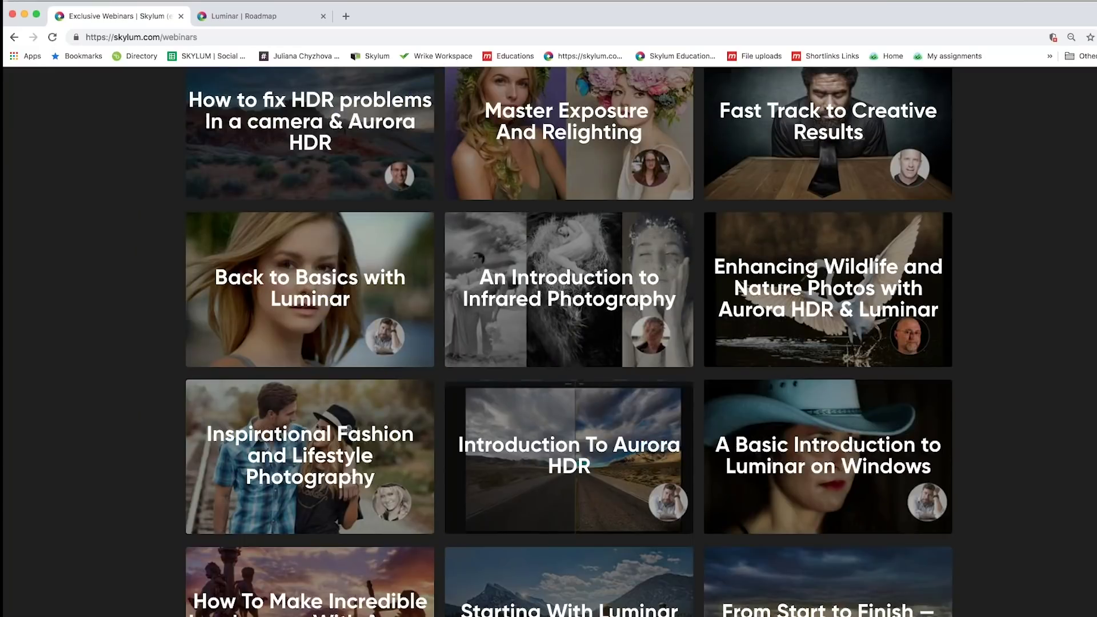
scroll(569, 342, "up", 3)
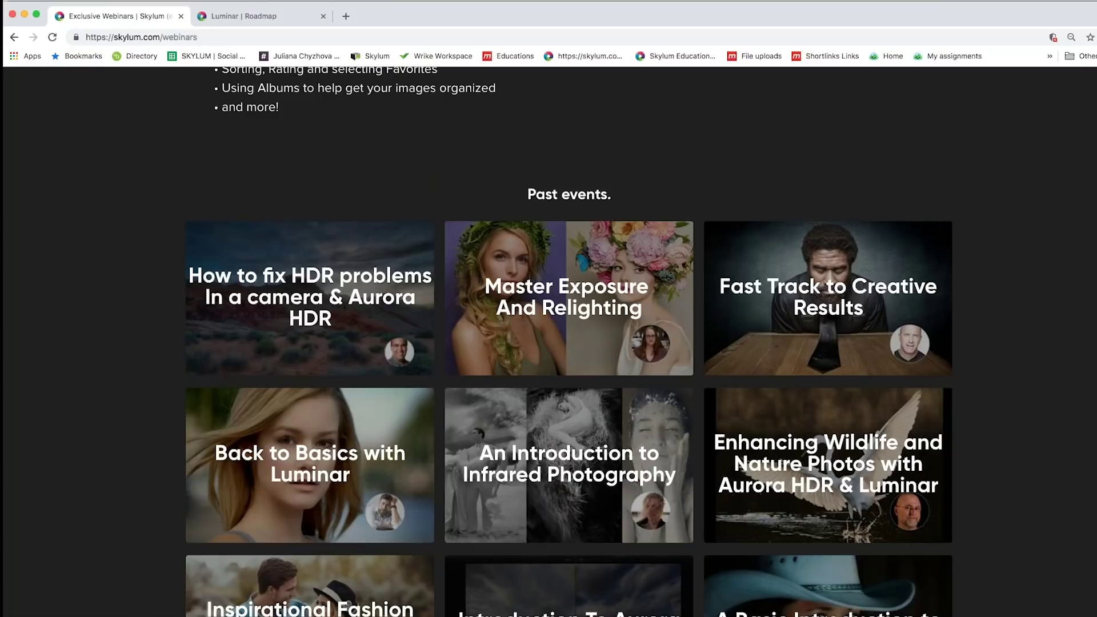
scroll(569, 343, "down", 1)
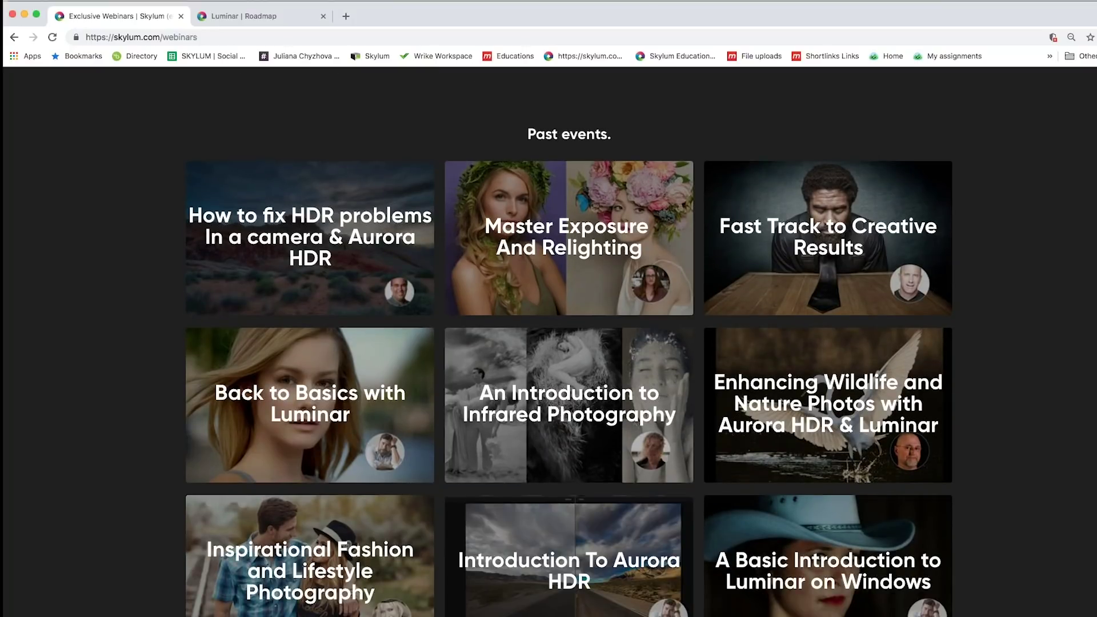
key("super+Tab")
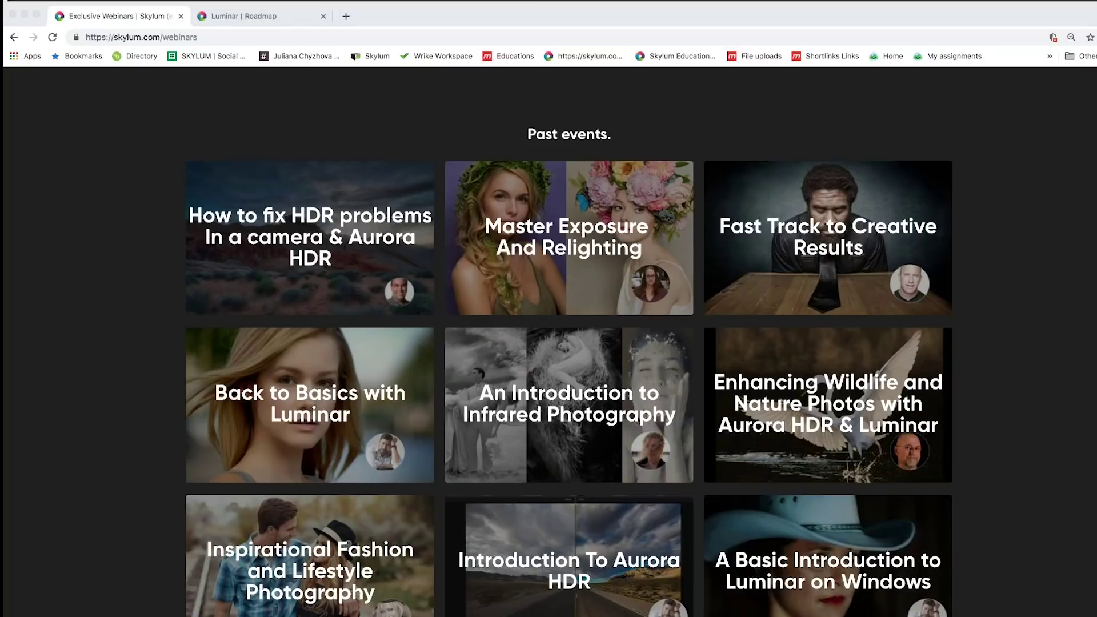